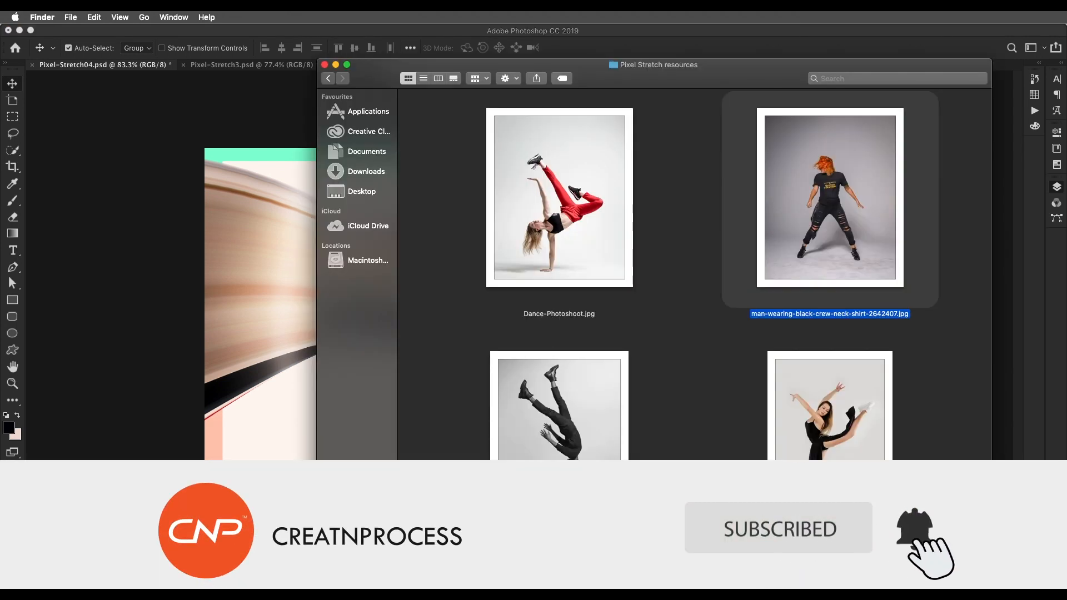
- Open niuku-1.jpg, the falling man photo in the Pixel Stretch resources folder, in Adobe Photoshop CC 2019
{"action": "scroll", "coordinate": [689, 342], "scroll_direction": "down", "scroll_amount": 1}
{"action": "left_click", "coordinate": [689, 341]}
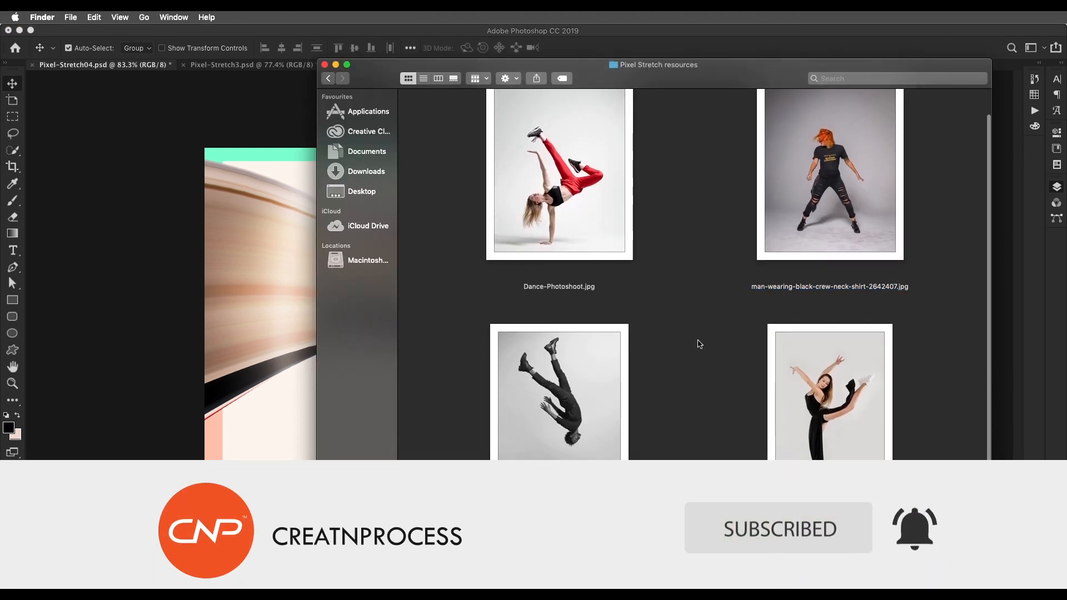
{"action": "left_click", "coordinate": [564, 381]}
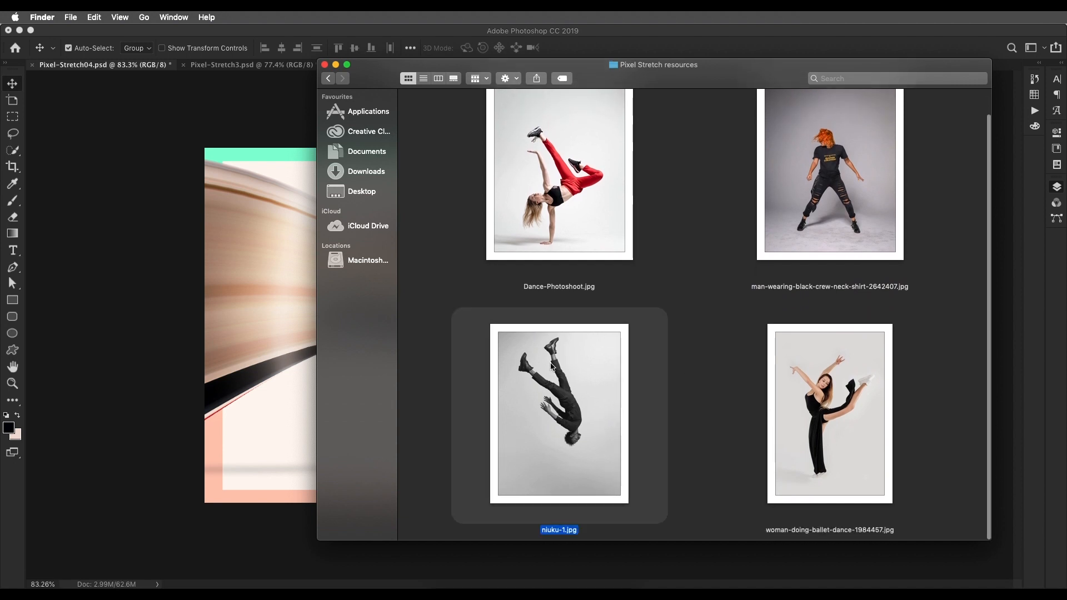
{"action": "right_click", "coordinate": [551, 367]}
{"action": "mouse_move", "coordinate": [653, 355]}
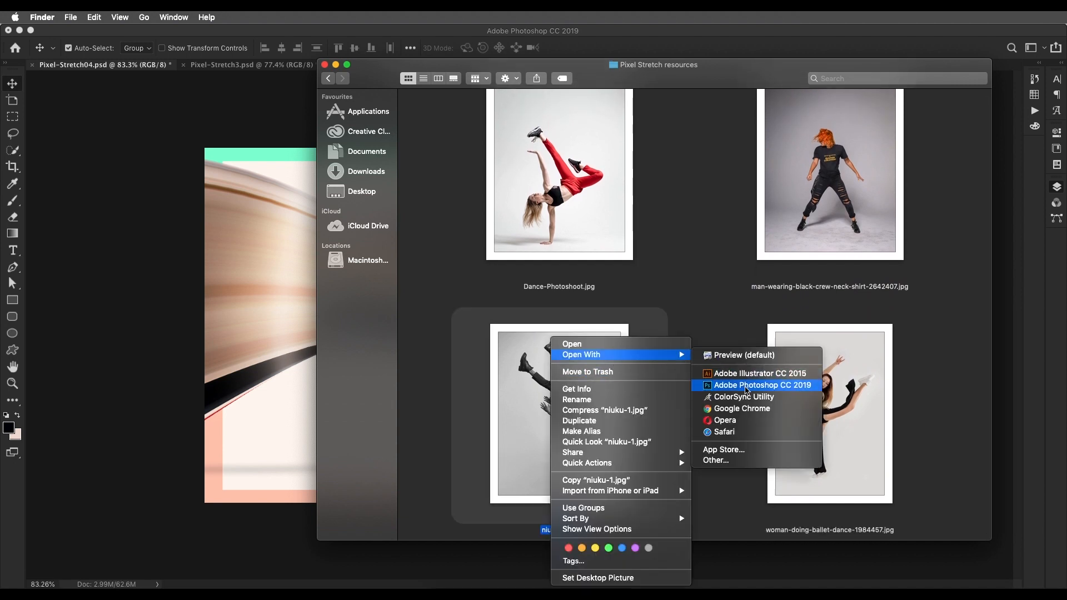
{"action": "left_click", "coordinate": [761, 385]}
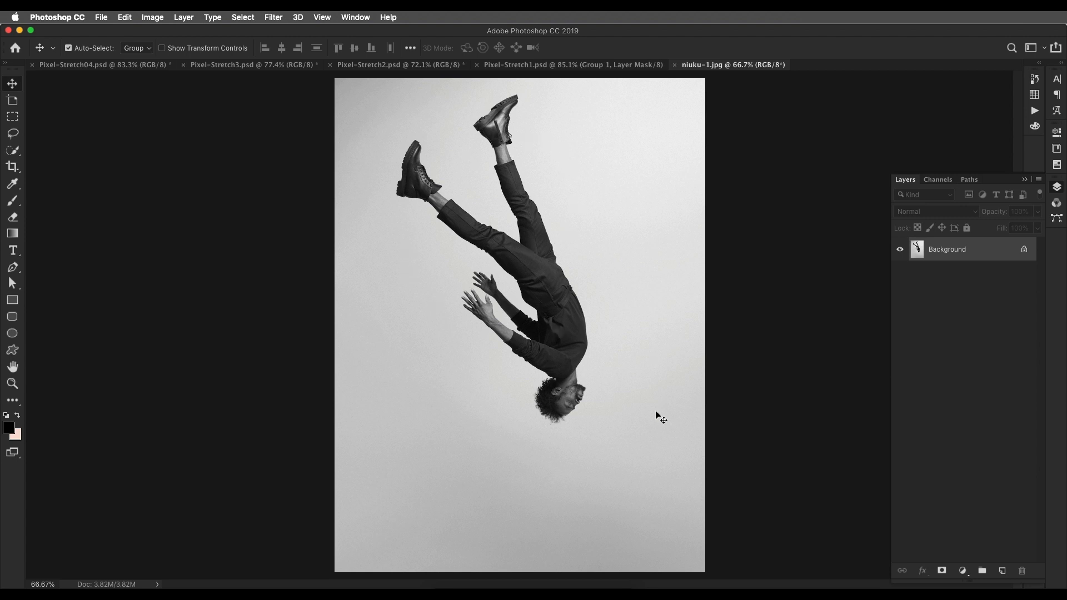
- Select the falling man on the Background layer automatically with Select Subject
{"action": "scroll", "coordinate": [545, 200], "scroll_direction": "up", "scroll_amount": 5}
{"action": "left_click_drag", "start_coordinate": [544, 198], "coordinate": [518, 254]}
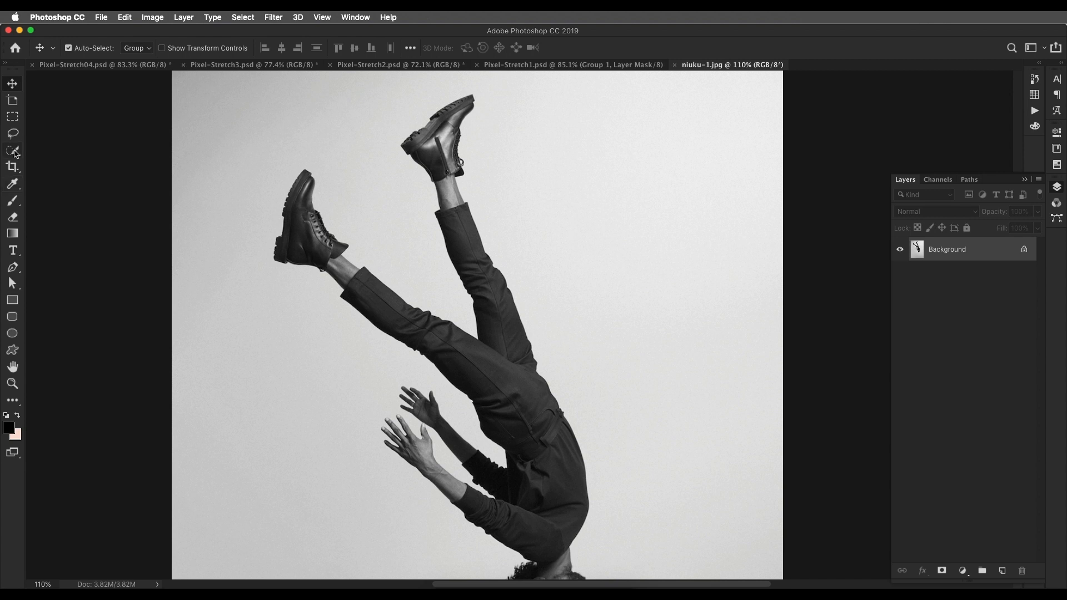
{"action": "left_click", "coordinate": [14, 151]}
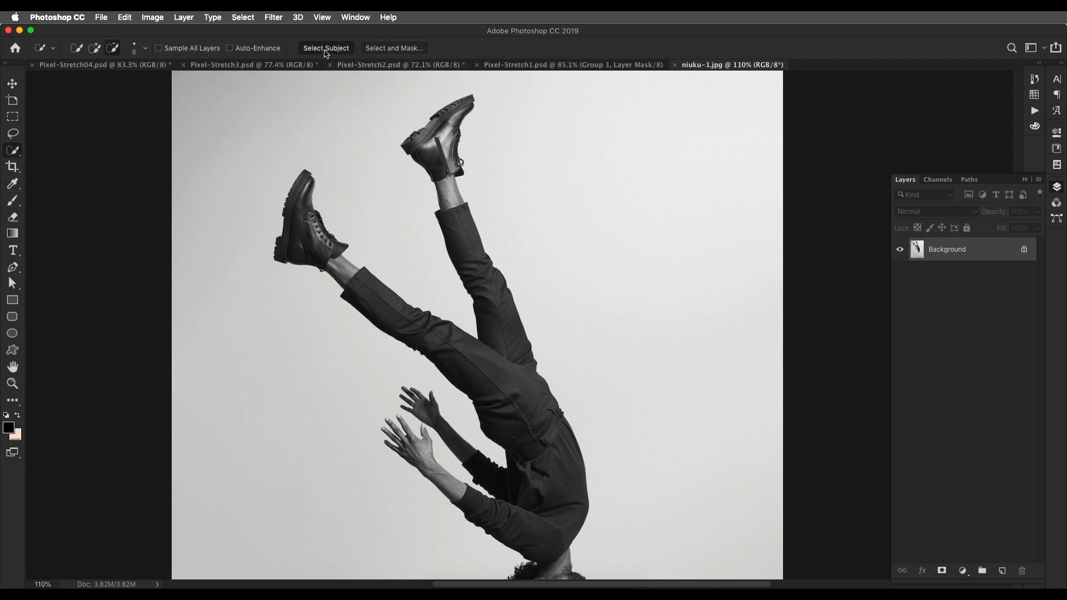
{"action": "scroll", "coordinate": [533, 259], "scroll_direction": "down", "scroll_amount": 7}
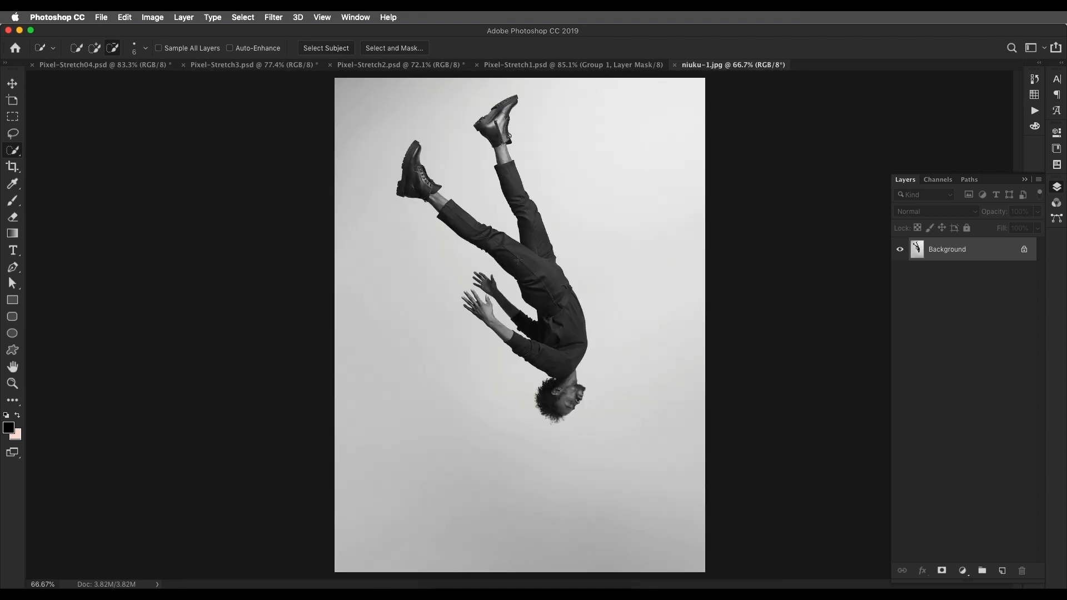
{"action": "scroll", "coordinate": [536, 266], "scroll_direction": "up", "scroll_amount": 5}
{"action": "scroll", "coordinate": [547, 349], "scroll_direction": "up", "scroll_amount": 5}
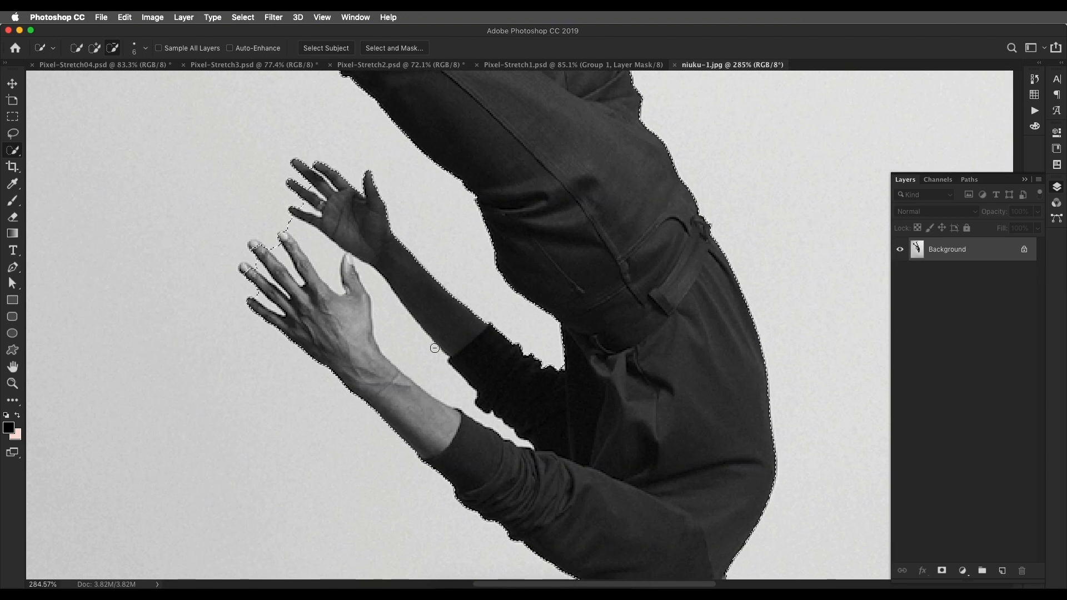
- Try to mask out the background between the two forearms with the Brush in Quick Mask mode
{"action": "left_click_drag", "start_coordinate": [610, 336], "coordinate": [575, 292]}
{"action": "left_click_drag", "start_coordinate": [491, 243], "coordinate": [536, 367]}
{"action": "scroll", "coordinate": [455, 260], "scroll_direction": "down", "scroll_amount": 3}
{"action": "scroll", "coordinate": [455, 260], "scroll_direction": "up", "scroll_amount": 3}
{"action": "left_click_drag", "start_coordinate": [455, 260], "coordinate": [403, 312]}
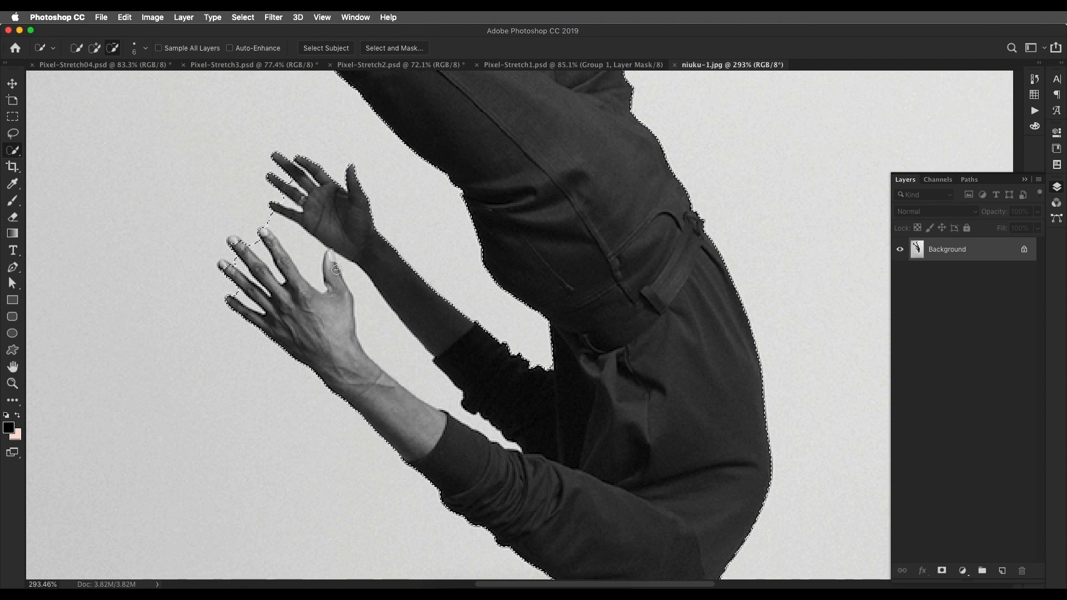
{"action": "key", "text": "q"}
{"action": "key", "text": "q"}
{"action": "key", "text": "q"}
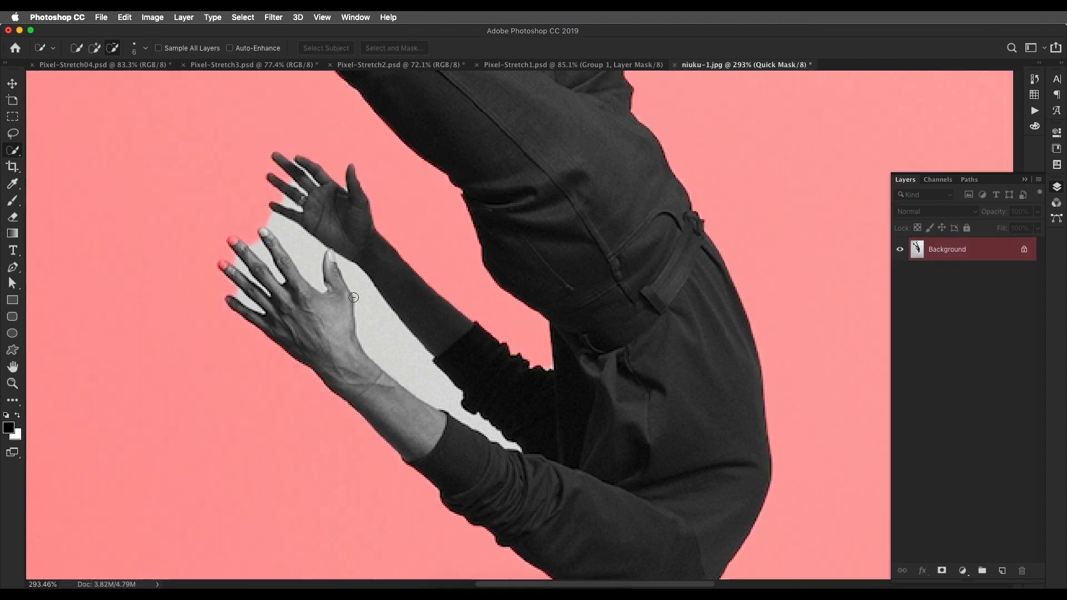
{"action": "key", "text": "b"}
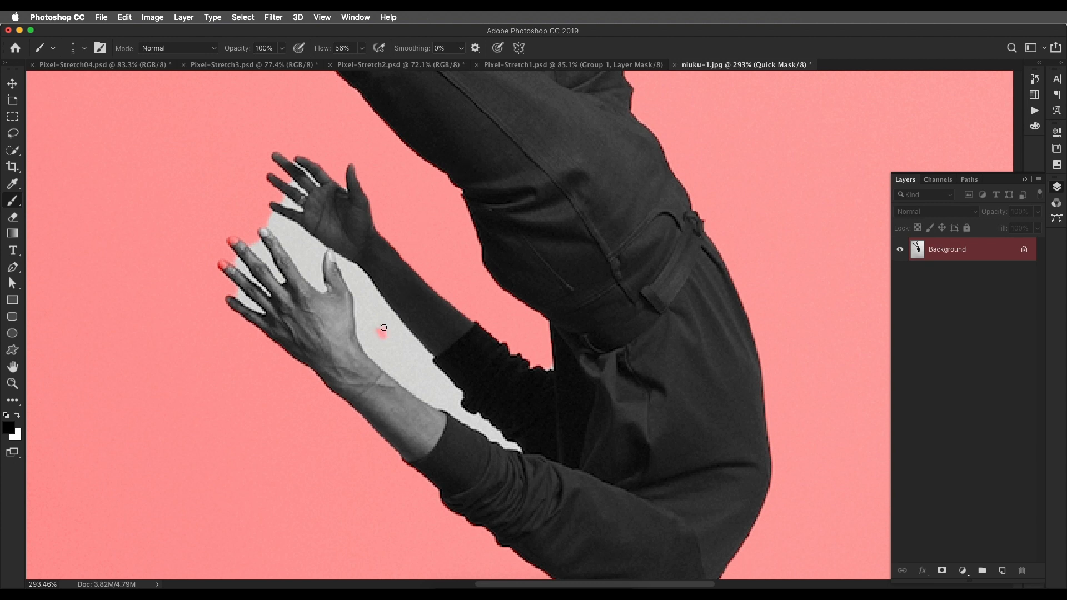
{"action": "left_click_drag", "start_coordinate": [376, 305], "coordinate": [429, 372]}
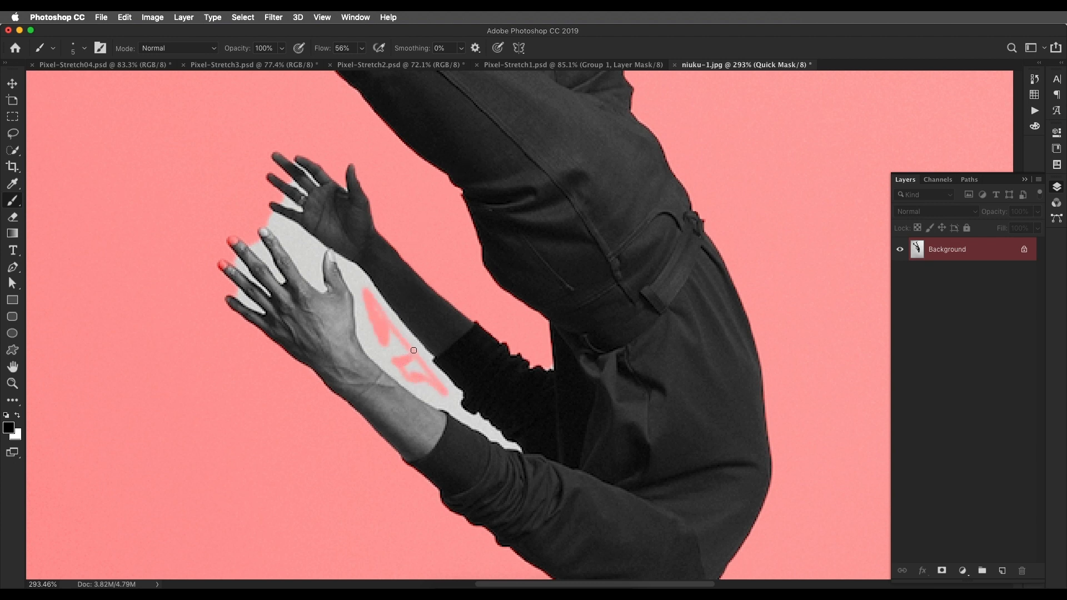
{"action": "key", "text": "q"}
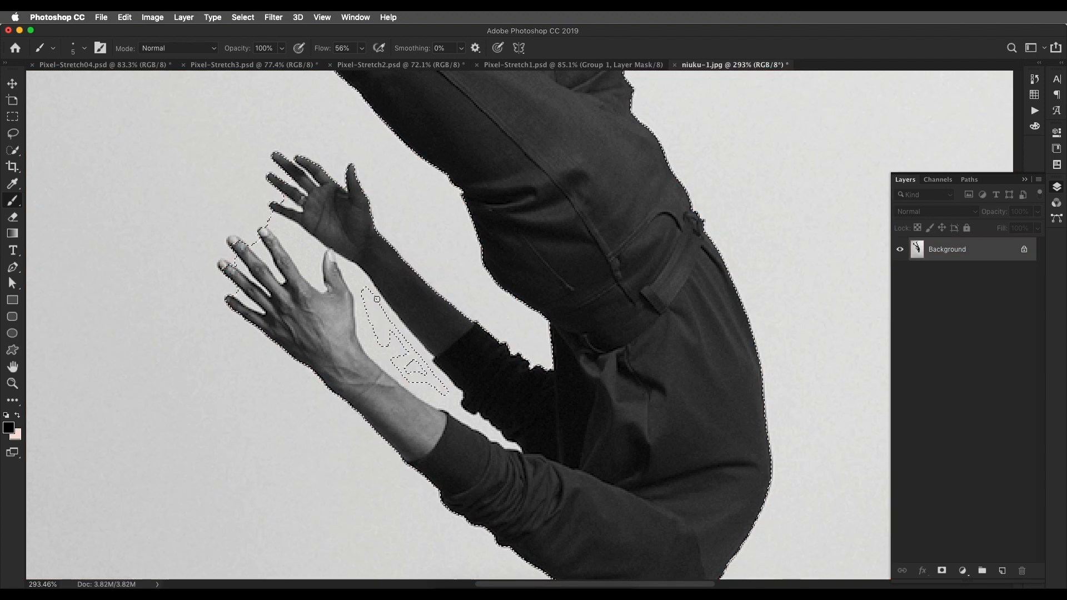
- Start a Pen path at the near hand's little fingertip and trace the fingertips, thumb and hand edge toward the wrist
{"action": "key", "text": "p"}
{"action": "scroll", "coordinate": [249, 241], "scroll_direction": "up", "scroll_amount": 5}
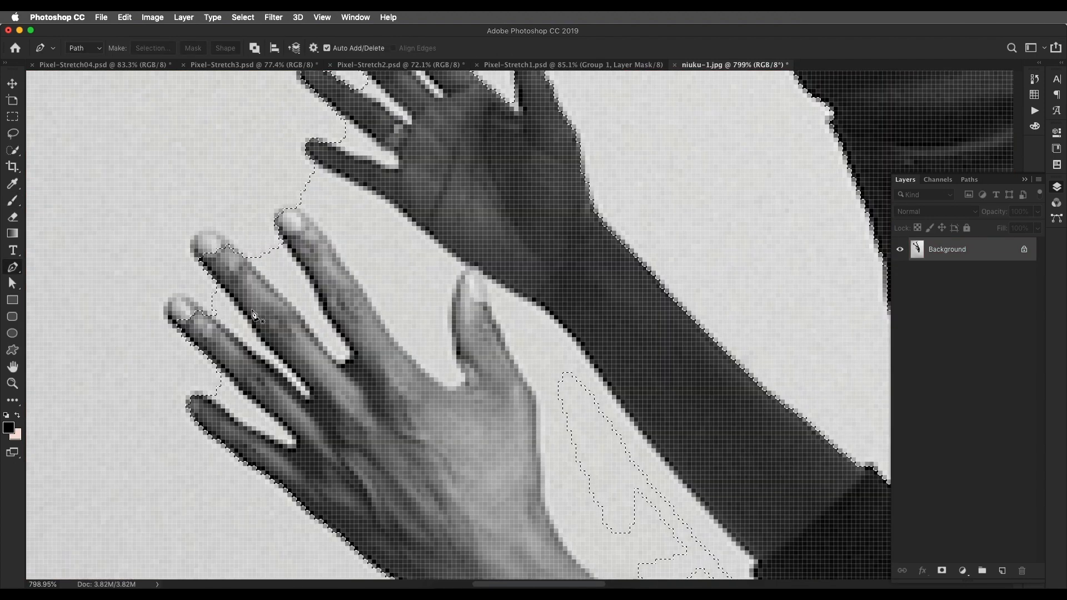
{"action": "left_click_drag", "start_coordinate": [253, 313], "coordinate": [303, 259]}
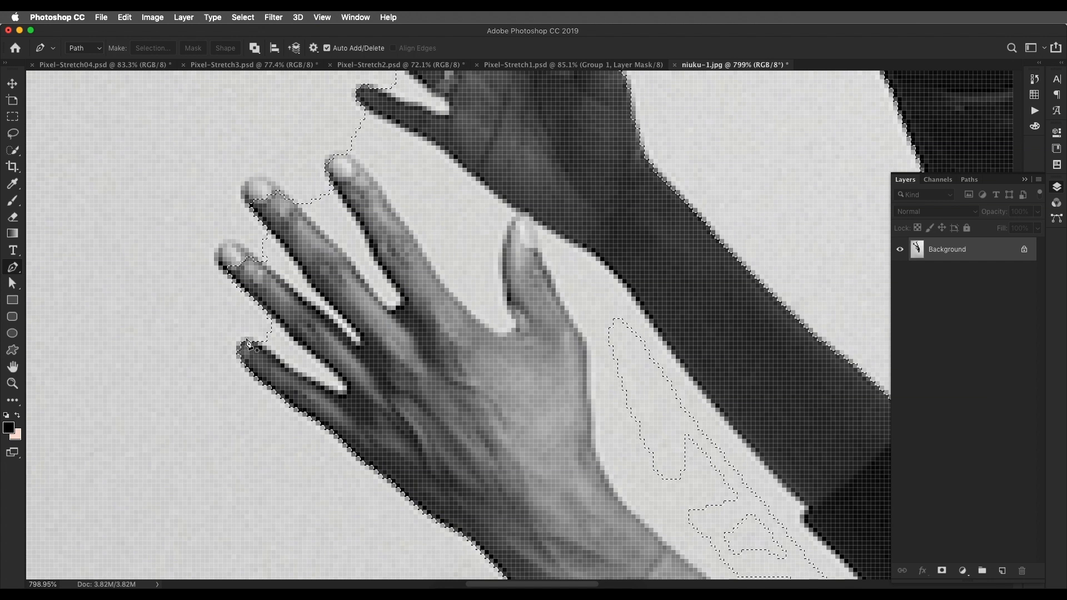
{"action": "left_click", "coordinate": [245, 337]}
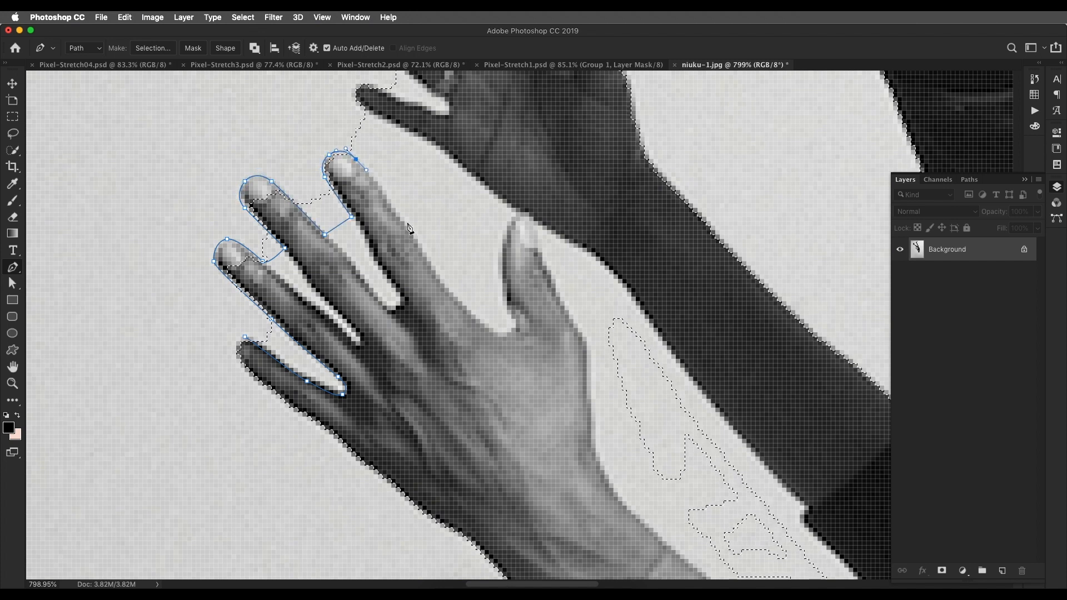
{"action": "left_click_drag", "start_coordinate": [476, 315], "coordinate": [513, 343]}
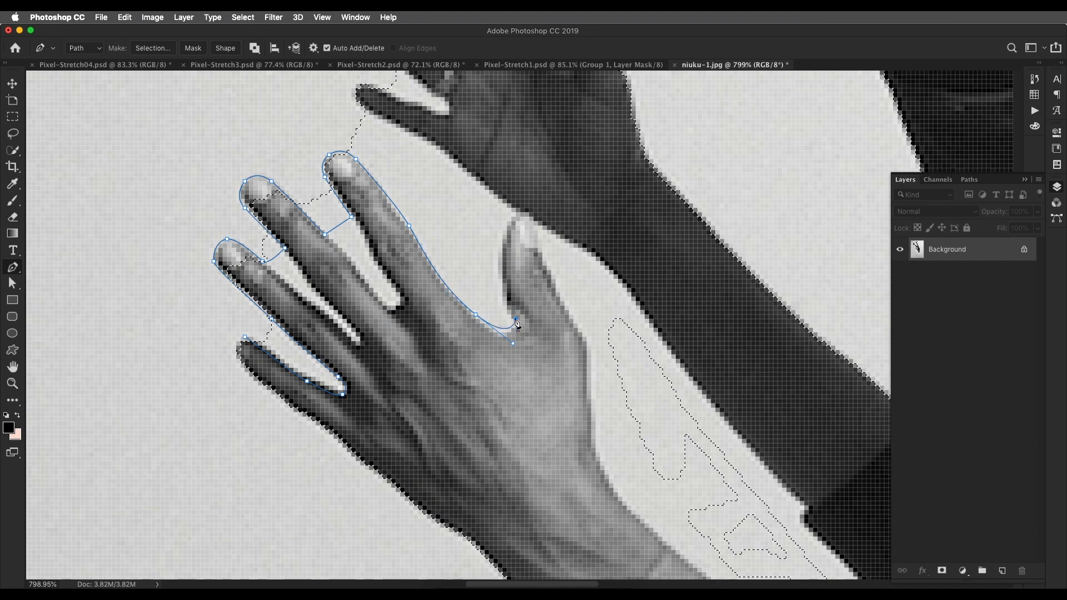
{"action": "left_click_drag", "start_coordinate": [542, 253], "coordinate": [548, 264]}
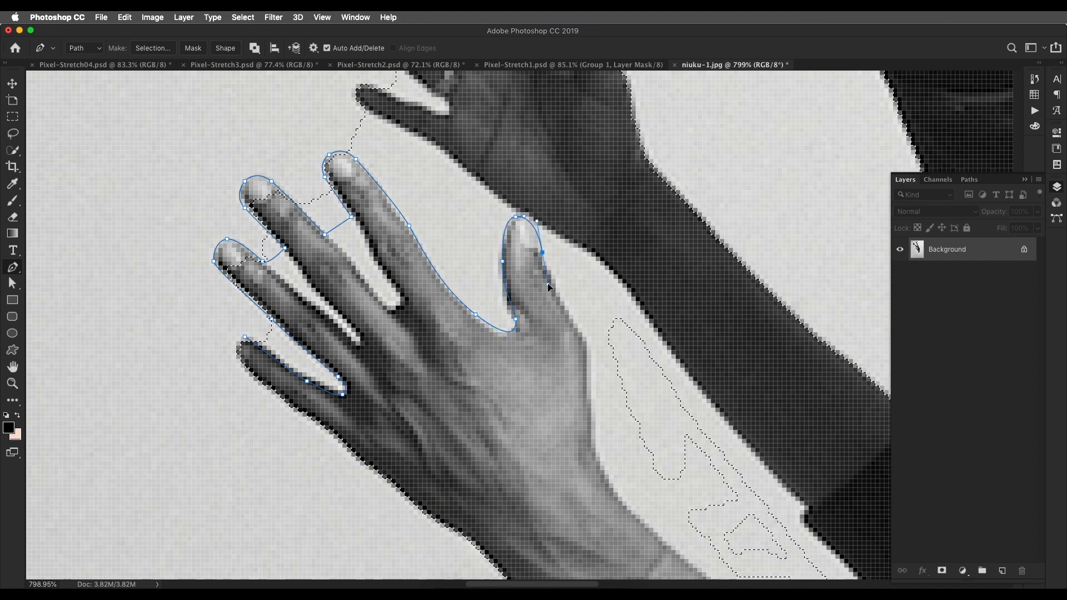
{"action": "left_click_drag", "start_coordinate": [578, 323], "coordinate": [588, 341]}
{"action": "left_click_drag", "start_coordinate": [584, 350], "coordinate": [323, 236]}
{"action": "left_click_drag", "start_coordinate": [326, 284], "coordinate": [339, 306]}
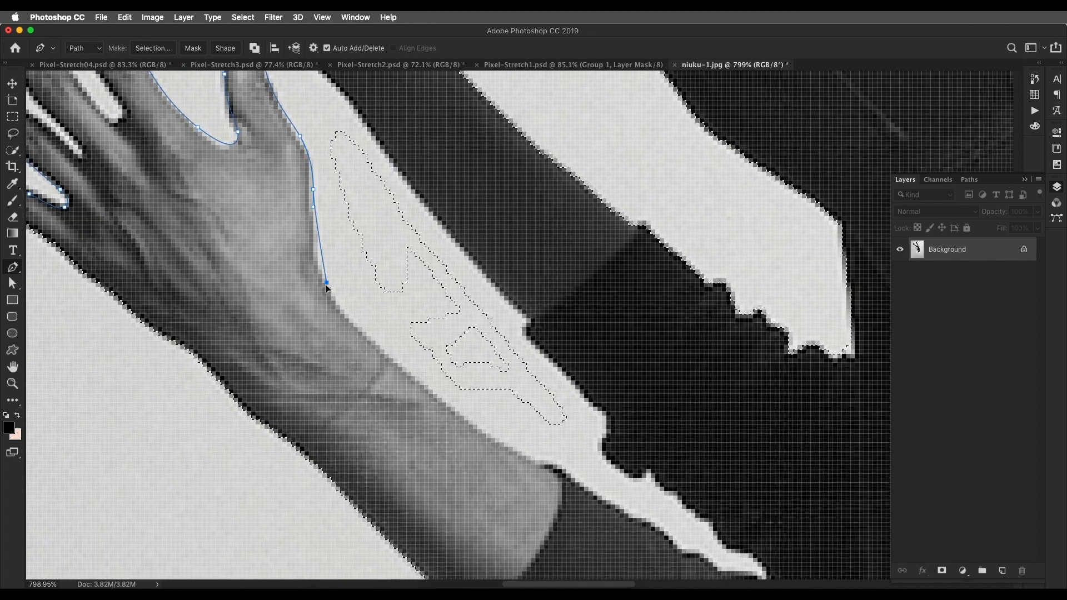
- Continue the Pen path along the near forearm's inner edge into the narrow gap between the sleeves
{"action": "left_click_drag", "start_coordinate": [390, 341], "coordinate": [298, 282]}
{"action": "left_click_drag", "start_coordinate": [318, 317], "coordinate": [345, 338]}
{"action": "left_click_drag", "start_coordinate": [395, 364], "coordinate": [276, 297]}
{"action": "left_click_drag", "start_coordinate": [326, 335], "coordinate": [330, 340]}
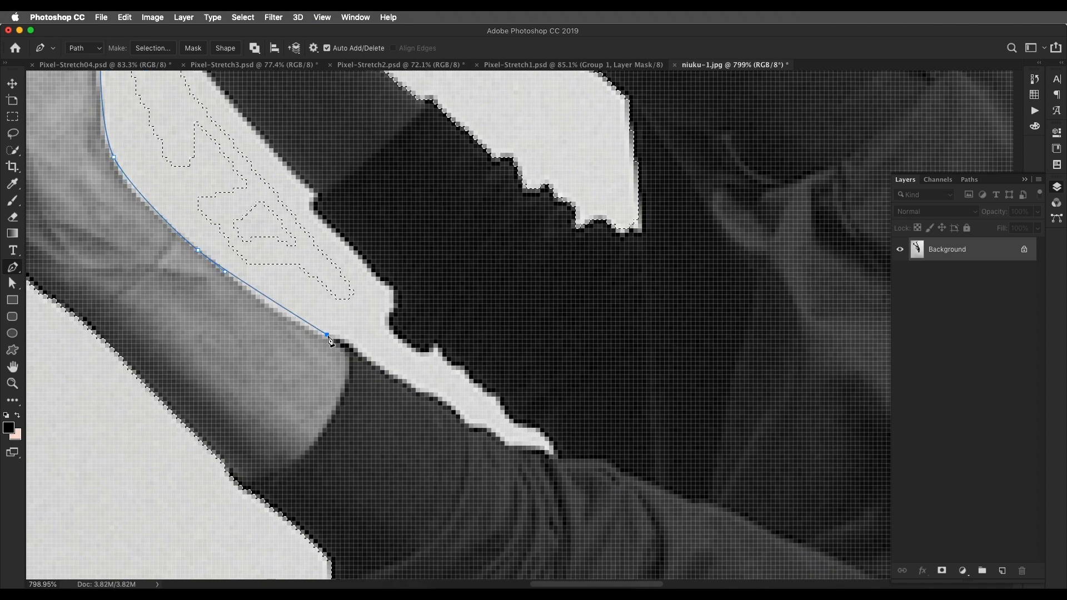
{"action": "left_click_drag", "start_coordinate": [393, 375], "coordinate": [397, 379]}
{"action": "left_click_drag", "start_coordinate": [410, 378], "coordinate": [316, 325]}
{"action": "left_click", "coordinate": [338, 346]}
{"action": "left_click_drag", "start_coordinate": [365, 355], "coordinate": [428, 371]}
- Trace the Pen path around the end of the sleeve gap and back along the far sleeve's jagged edge and cuff
{"action": "scroll", "coordinate": [428, 370], "scroll_direction": "up", "scroll_amount": 5}
{"action": "scroll", "coordinate": [428, 370], "scroll_direction": "up", "scroll_amount": 5}
{"action": "left_click_drag", "start_coordinate": [360, 326], "coordinate": [473, 444]}
{"action": "left_click_drag", "start_coordinate": [415, 389], "coordinate": [395, 350]}
{"action": "left_click_drag", "start_coordinate": [395, 350], "coordinate": [408, 383]}
{"action": "left_click_drag", "start_coordinate": [343, 324], "coordinate": [326, 315]}
{"action": "left_click_drag", "start_coordinate": [282, 278], "coordinate": [449, 398]}
{"action": "left_click_drag", "start_coordinate": [455, 390], "coordinate": [440, 366]}
{"action": "left_click_drag", "start_coordinate": [375, 392], "coordinate": [355, 371]}
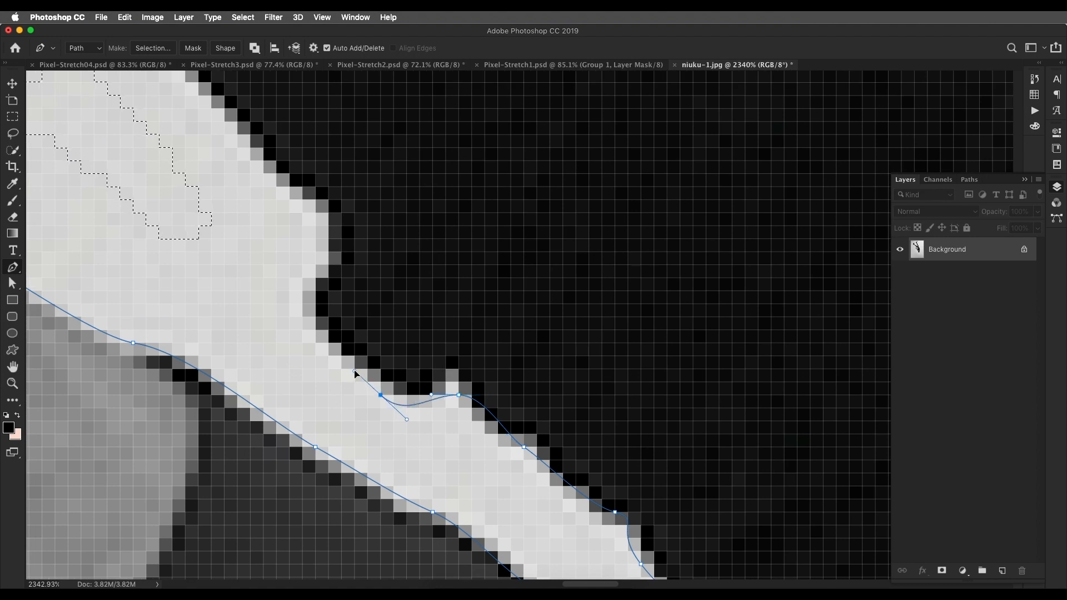
{"action": "left_click_drag", "start_coordinate": [311, 282], "coordinate": [345, 430]}
{"action": "left_click_drag", "start_coordinate": [341, 428], "coordinate": [361, 386]}
{"action": "left_click", "coordinate": [385, 431]}
{"action": "left_click_drag", "start_coordinate": [361, 386], "coordinate": [502, 516]}
- Extend the Pen path up the far forearm and along the lower edge of the far hand to its fingers
{"action": "scroll", "coordinate": [388, 437], "scroll_direction": "down", "scroll_amount": 5}
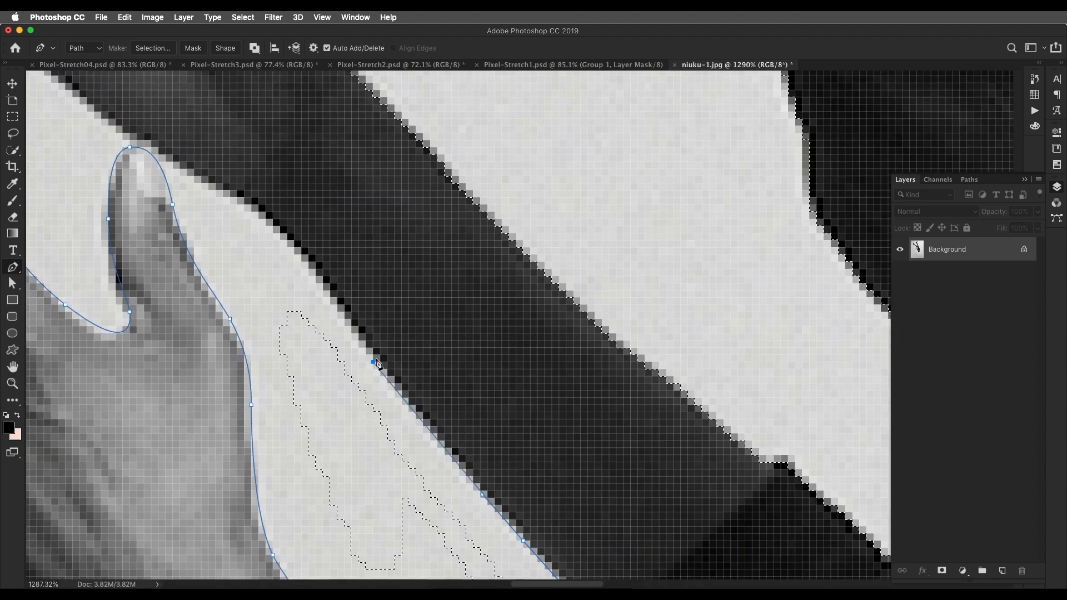
{"action": "left_click_drag", "start_coordinate": [375, 361], "coordinate": [437, 470]}
{"action": "left_click_drag", "start_coordinate": [384, 387], "coordinate": [372, 374]}
{"action": "left_click_drag", "start_coordinate": [306, 218], "coordinate": [607, 385]}
{"action": "left_click_drag", "start_coordinate": [485, 420], "coordinate": [460, 399]}
{"action": "left_click_drag", "start_coordinate": [434, 362], "coordinate": [580, 489]}
{"action": "left_click_drag", "start_coordinate": [510, 462], "coordinate": [474, 452]}
{"action": "mouse_move", "coordinate": [431, 413]}
{"action": "left_mouse_down"}
{"action": "mouse_move", "coordinate": [425, 398]}
{"action": "mouse_move", "coordinate": [435, 419]}
{"action": "left_mouse_up"}
{"action": "left_click_drag", "start_coordinate": [460, 413], "coordinate": [476, 424]}
- Close the Pen path through the background outside the near hand's fingertips, ending at the little fingertip
{"action": "left_click", "coordinate": [330, 414]}
{"action": "left_click_drag", "start_coordinate": [278, 444], "coordinate": [428, 269]}
{"action": "left_click", "coordinate": [436, 364]}
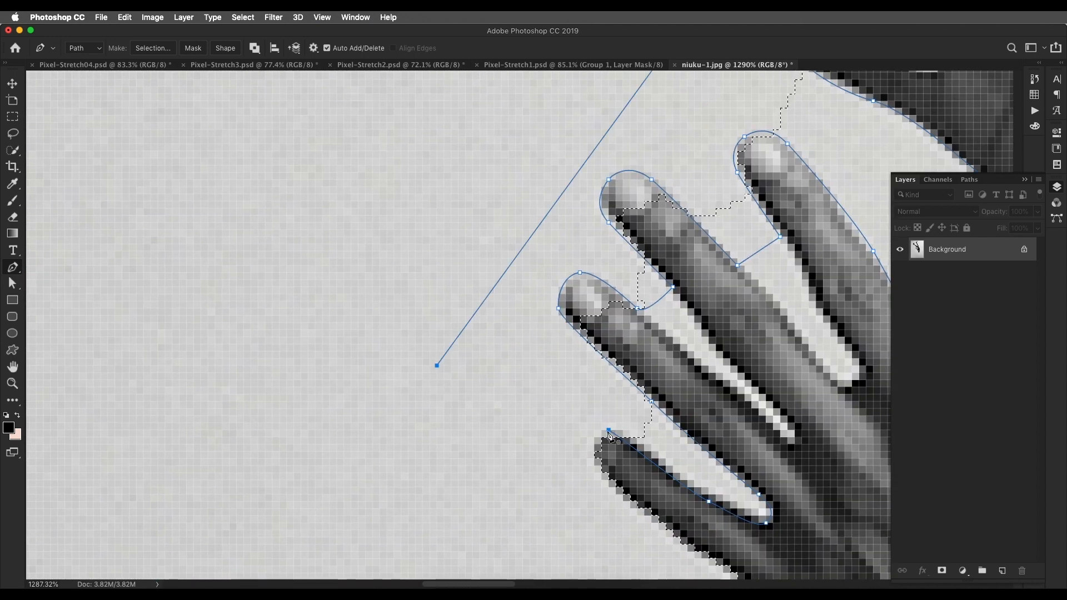
{"action": "left_click", "coordinate": [607, 431]}
- Convert the path around the arm gap to a selection with a 1-pixel feather, subtracted from the existing selection
{"action": "scroll", "coordinate": [661, 416], "scroll_direction": "down", "scroll_amount": 6}
{"action": "right_click", "coordinate": [726, 344]}
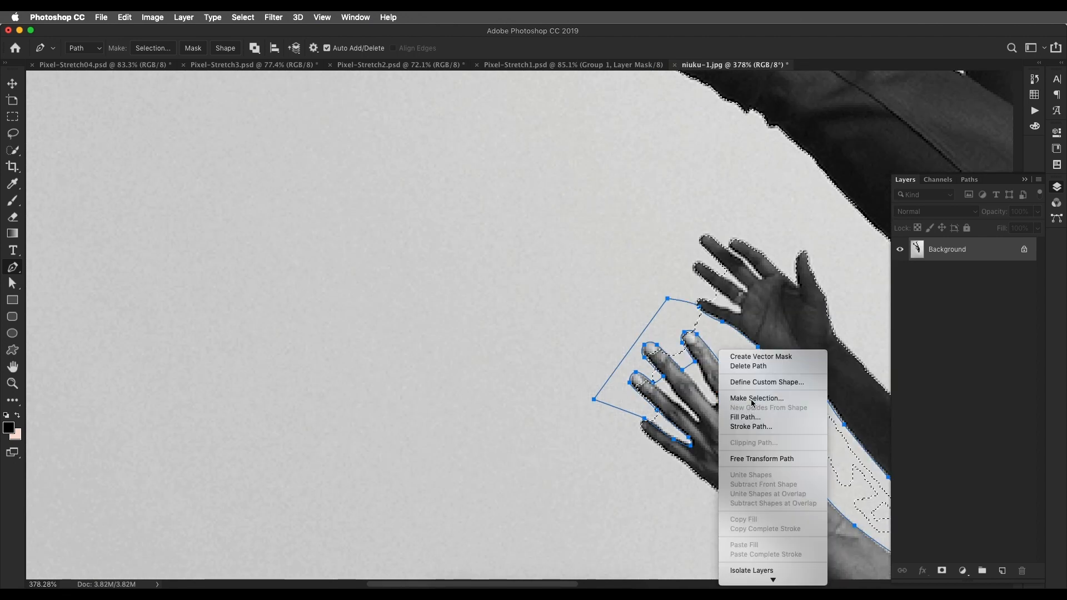
{"action": "left_click", "coordinate": [739, 396]}
{"action": "left_click_drag", "start_coordinate": [735, 365], "coordinate": [377, 334]}
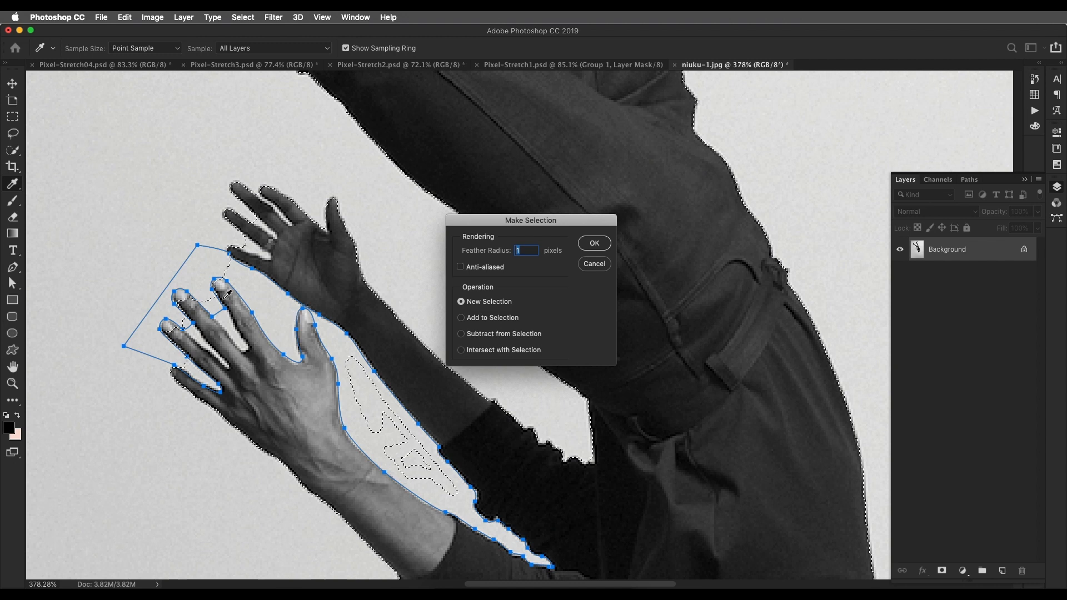
{"action": "left_click", "coordinate": [485, 334]}
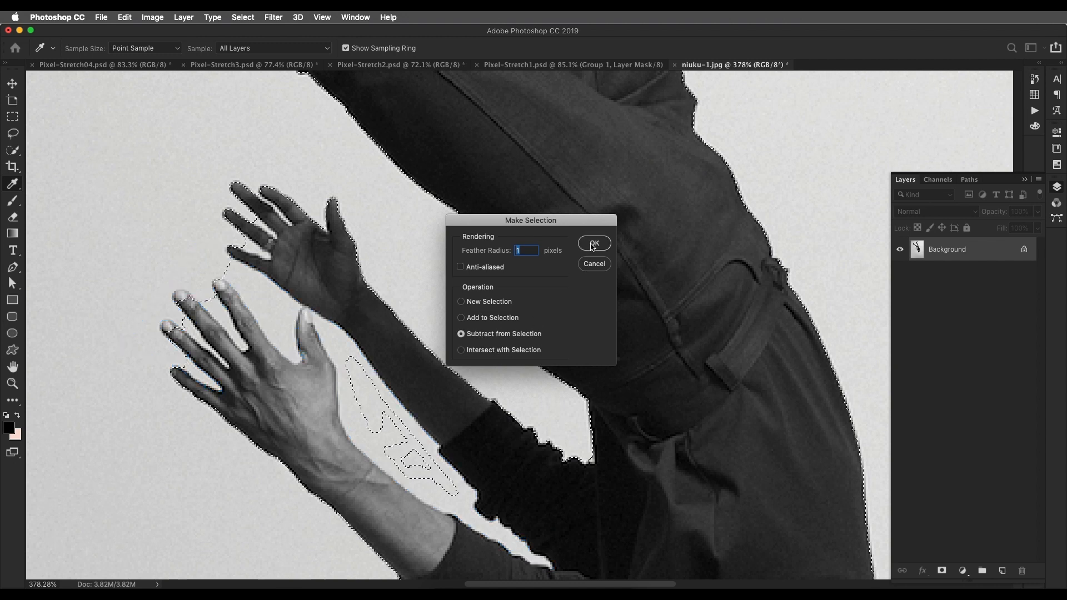
{"action": "left_click", "coordinate": [593, 243]}
- In Quick Mask mode, mask the background gaps between the far hand's fingers using a 2-pixel Brush
{"action": "scroll", "coordinate": [334, 357], "scroll_direction": "up", "scroll_amount": 10}
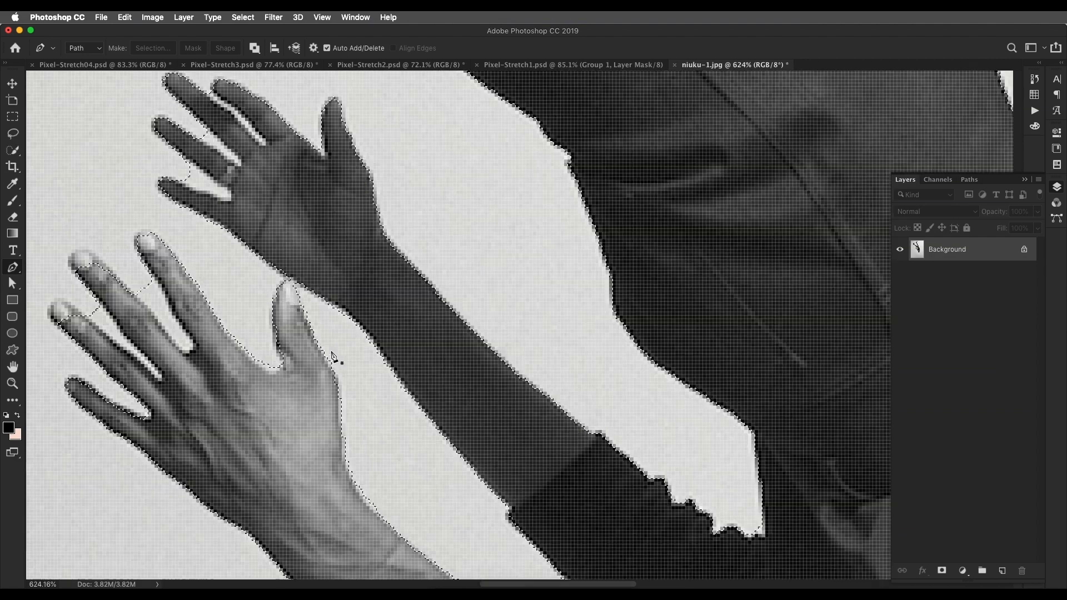
{"action": "left_click_drag", "start_coordinate": [281, 322], "coordinate": [331, 343]}
{"action": "left_click_drag", "start_coordinate": [560, 135], "coordinate": [542, 400]}
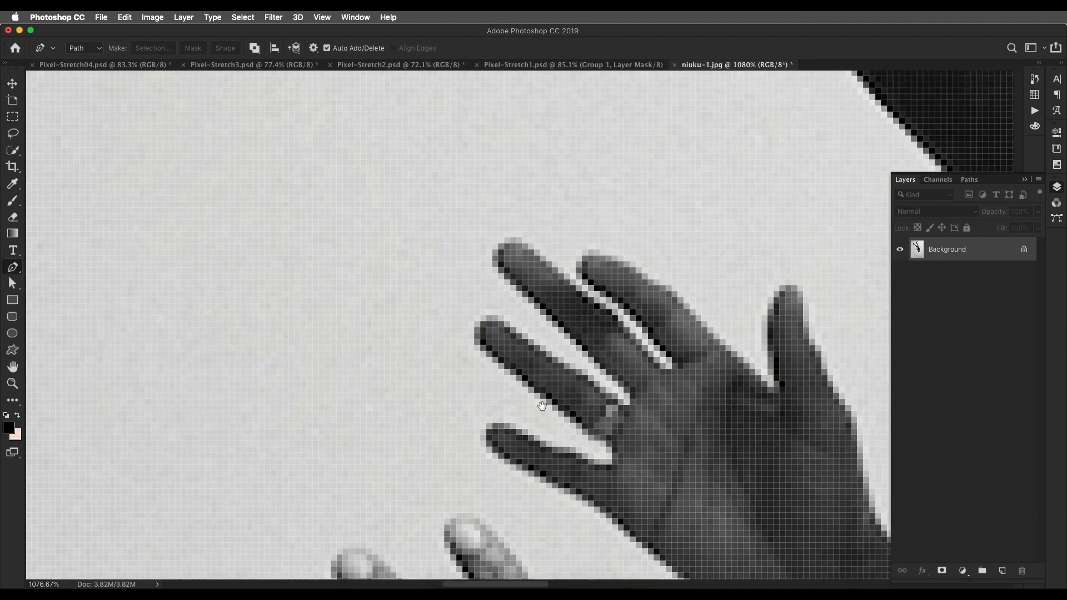
{"action": "left_click_drag", "start_coordinate": [683, 389], "coordinate": [589, 340]}
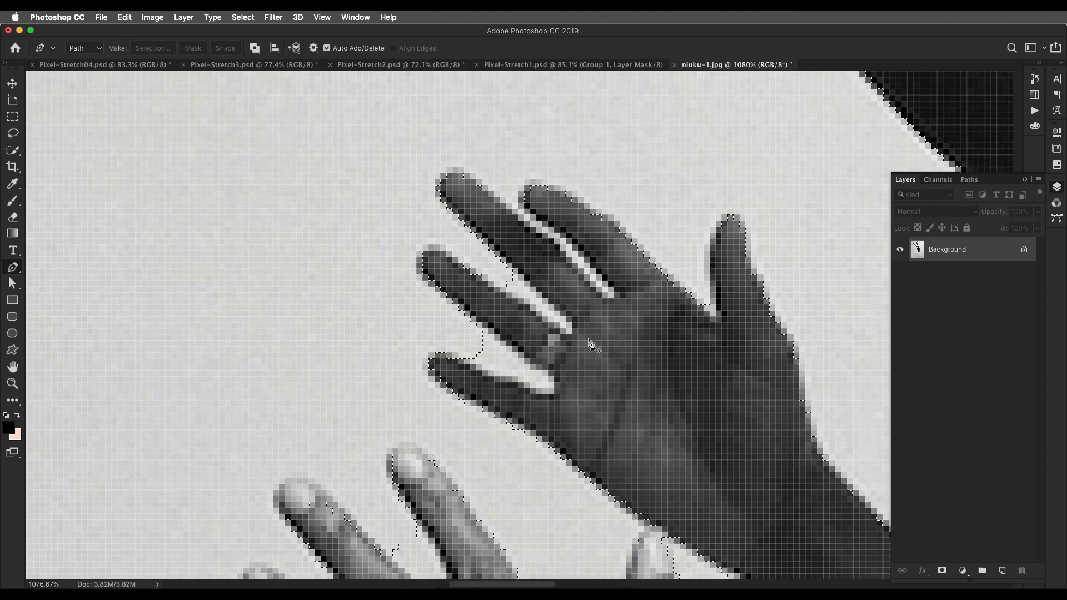
{"action": "key", "text": "q"}
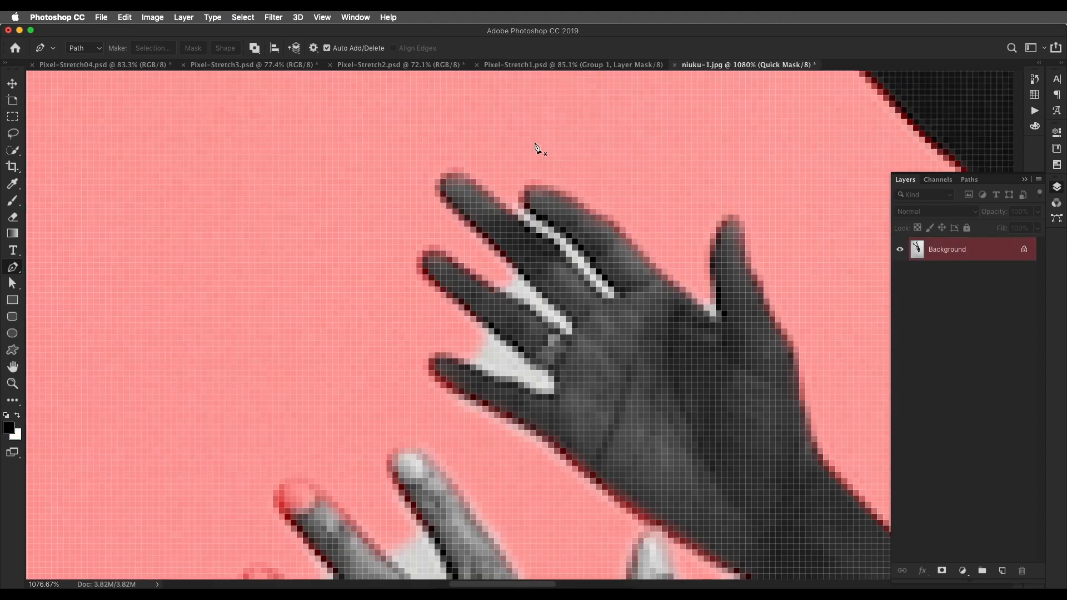
{"action": "left_click_drag", "start_coordinate": [499, 243], "coordinate": [453, 277]}
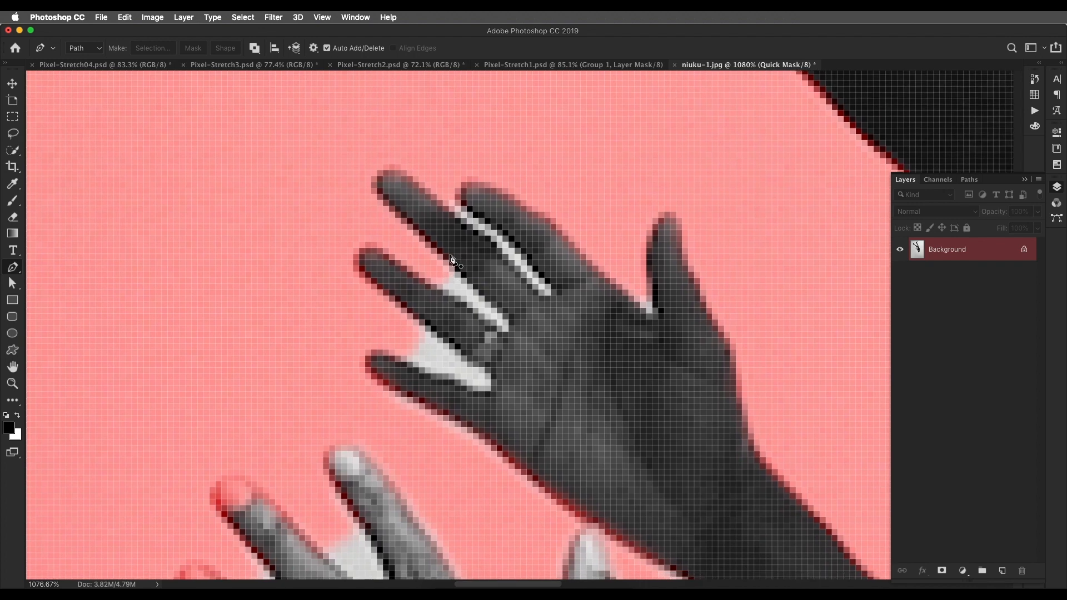
{"action": "key", "text": "b"}
{"action": "key", "text": "bracketleft"}
{"action": "key", "text": "bracketleft"}
{"action": "mouse_move", "coordinate": [420, 351]}
{"action": "left_mouse_down"}
{"action": "mouse_move", "coordinate": [480, 383]}
{"action": "mouse_move", "coordinate": [443, 361]}
{"action": "mouse_move", "coordinate": [452, 288]}
{"action": "mouse_move", "coordinate": [488, 310]}
{"action": "mouse_move", "coordinate": [461, 283]}
{"action": "mouse_move", "coordinate": [498, 239]}
{"action": "mouse_move", "coordinate": [473, 219]}
{"action": "mouse_move", "coordinate": [545, 288]}
{"action": "left_mouse_up"}
{"action": "left_click", "coordinate": [648, 307]}
- Paint mask over the background gaps between the near hand's fingers
{"action": "mouse_move", "coordinate": [393, 494]}
{"action": "left_mouse_down"}
{"action": "mouse_move", "coordinate": [474, 255]}
{"action": "mouse_move", "coordinate": [496, 226]}
{"action": "left_mouse_up"}
{"action": "mouse_move", "coordinate": [483, 314]}
{"action": "left_mouse_down"}
{"action": "mouse_move", "coordinate": [462, 266]}
{"action": "mouse_move", "coordinate": [527, 375]}
{"action": "mouse_move", "coordinate": [453, 299]}
{"action": "mouse_move", "coordinate": [504, 335]}
{"action": "mouse_move", "coordinate": [492, 316]}
{"action": "left_mouse_up"}
{"action": "mouse_move", "coordinate": [381, 331]}
{"action": "left_mouse_down"}
{"action": "mouse_move", "coordinate": [364, 315]}
{"action": "mouse_move", "coordinate": [473, 426]}
{"action": "left_mouse_up"}
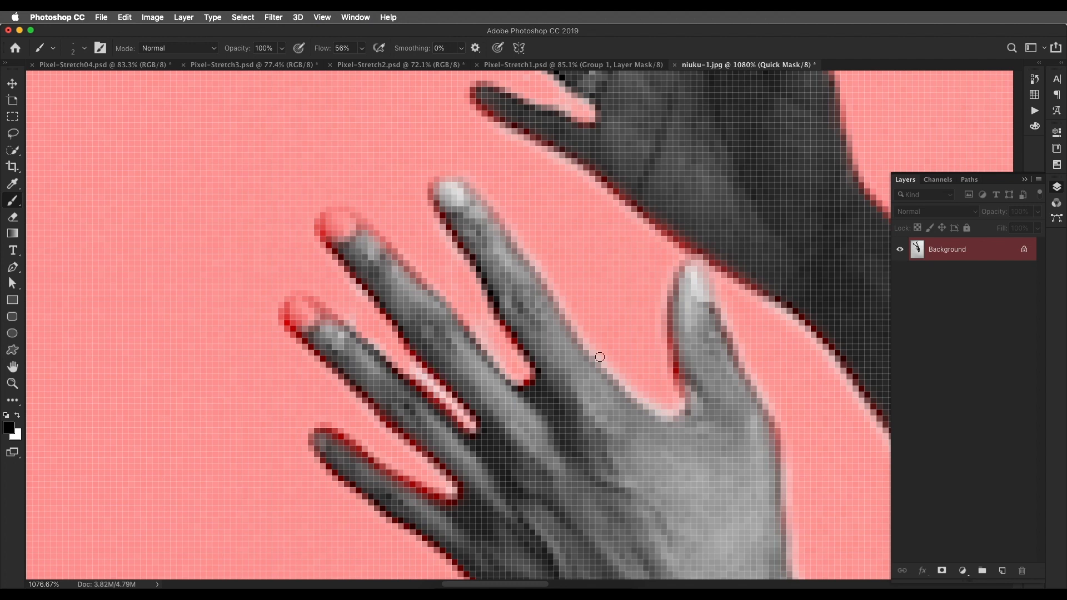
- Erase the mask from the near hand's ring and middle fingertips and finger edges using a 3-pixel Eraser
{"action": "key", "text": "e"}
{"action": "key", "text": "bracketleft"}
{"action": "key", "text": "bracketleft"}
{"action": "key", "text": "bracketleft"}
{"action": "key", "text": "bracketleft"}
{"action": "key", "text": "bracketleft"}
{"action": "left_click_drag", "start_coordinate": [310, 318], "coordinate": [293, 304]}
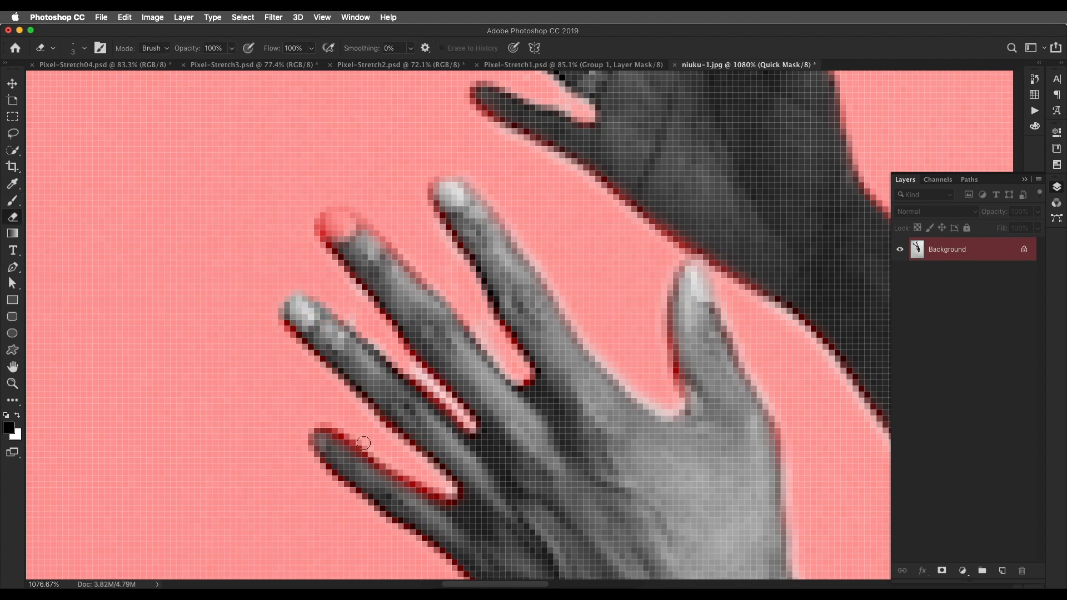
{"action": "left_click_drag", "start_coordinate": [412, 488], "coordinate": [452, 500]}
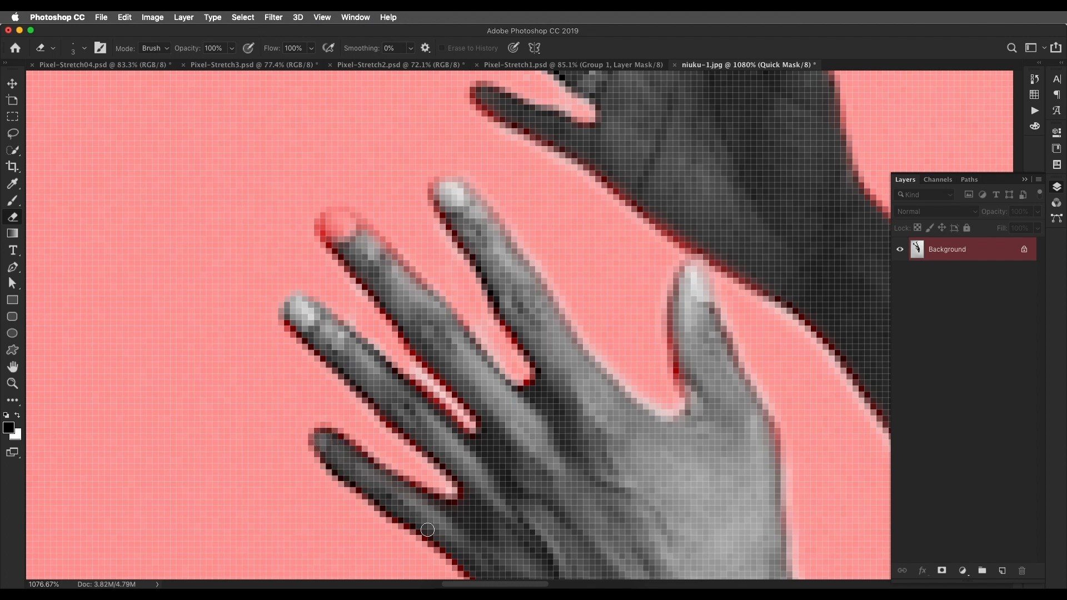
{"action": "left_click_drag", "start_coordinate": [448, 427], "coordinate": [460, 446]}
{"action": "mouse_move", "coordinate": [360, 249]}
{"action": "left_mouse_down"}
{"action": "mouse_move", "coordinate": [360, 276]}
{"action": "mouse_move", "coordinate": [351, 234]}
{"action": "left_mouse_up"}
- Paint mask with the 2-pixel Brush over the background showing through the small heel loop of one shoe
{"action": "left_click_drag", "start_coordinate": [577, 408], "coordinate": [542, 382]}
{"action": "key", "text": "b"}
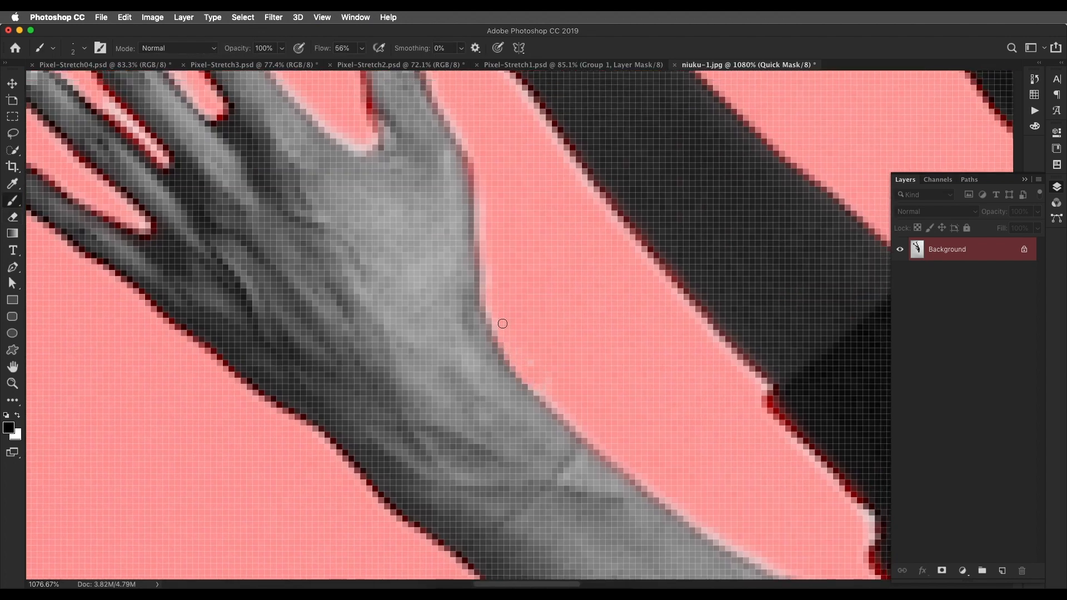
{"action": "scroll", "coordinate": [587, 360], "scroll_direction": "down", "scroll_amount": 10}
{"action": "scroll", "coordinate": [560, 347], "scroll_direction": "up", "scroll_amount": 6}
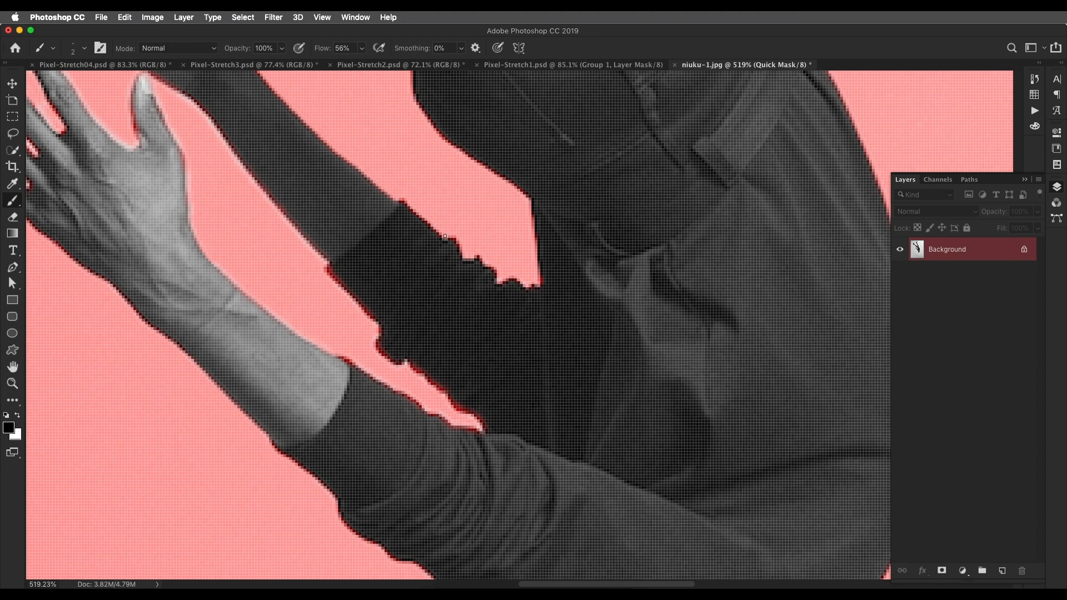
{"action": "mouse_move", "coordinate": [445, 236]}
{"action": "left_mouse_down"}
{"action": "mouse_move", "coordinate": [541, 365]}
{"action": "mouse_move", "coordinate": [505, 298]}
{"action": "left_mouse_up"}
{"action": "scroll", "coordinate": [403, 427], "scroll_direction": "up", "scroll_amount": 5}
{"action": "left_click_drag", "start_coordinate": [364, 433], "coordinate": [343, 443]}
{"action": "scroll", "coordinate": [377, 414], "scroll_direction": "down", "scroll_amount": 2}
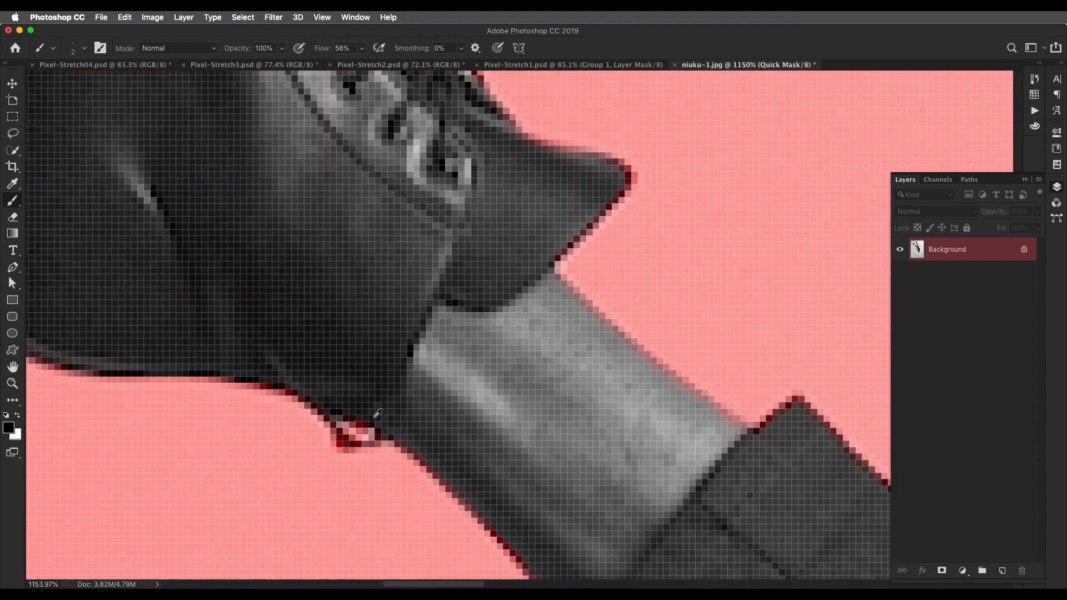
- Mask the background gap inside the lace loop near the tongue of the other shoe
{"action": "scroll", "coordinate": [423, 305], "scroll_direction": "down", "scroll_amount": 5}
{"action": "scroll", "coordinate": [524, 378], "scroll_direction": "up", "scroll_amount": 5}
{"action": "mouse_move", "coordinate": [528, 369]}
{"action": "left_mouse_down"}
{"action": "mouse_move", "coordinate": [532, 389]}
{"action": "mouse_move", "coordinate": [535, 375]}
{"action": "left_mouse_up"}
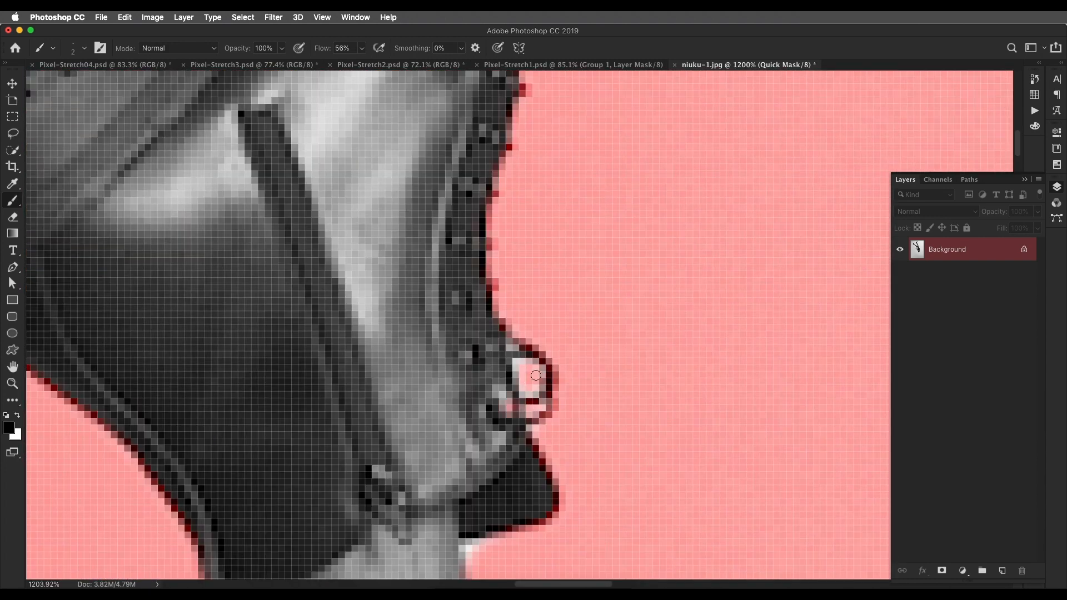
{"action": "scroll", "coordinate": [535, 375], "scroll_direction": "down", "scroll_amount": 5}
{"action": "scroll", "coordinate": [442, 367], "scroll_direction": "up", "scroll_amount": 4}
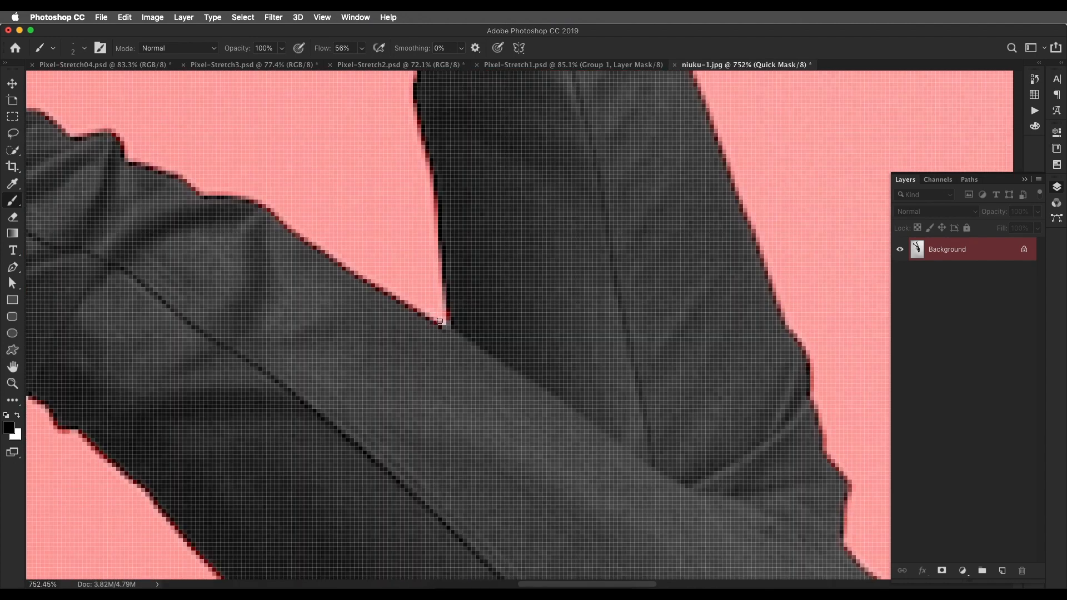
- Check the quick mask's edges along the crossed legs, sleeve and hair
{"action": "scroll", "coordinate": [440, 320], "scroll_direction": "down", "scroll_amount": 4}
{"action": "left_click_drag", "start_coordinate": [463, 484], "coordinate": [492, 305]}
{"action": "scroll", "coordinate": [472, 400], "scroll_direction": "up", "scroll_amount": 4}
{"action": "key", "text": "super+z"}
{"action": "left_click_drag", "start_coordinate": [377, 500], "coordinate": [457, 369]}
{"action": "scroll", "coordinate": [433, 479], "scroll_direction": "down", "scroll_amount": 2}
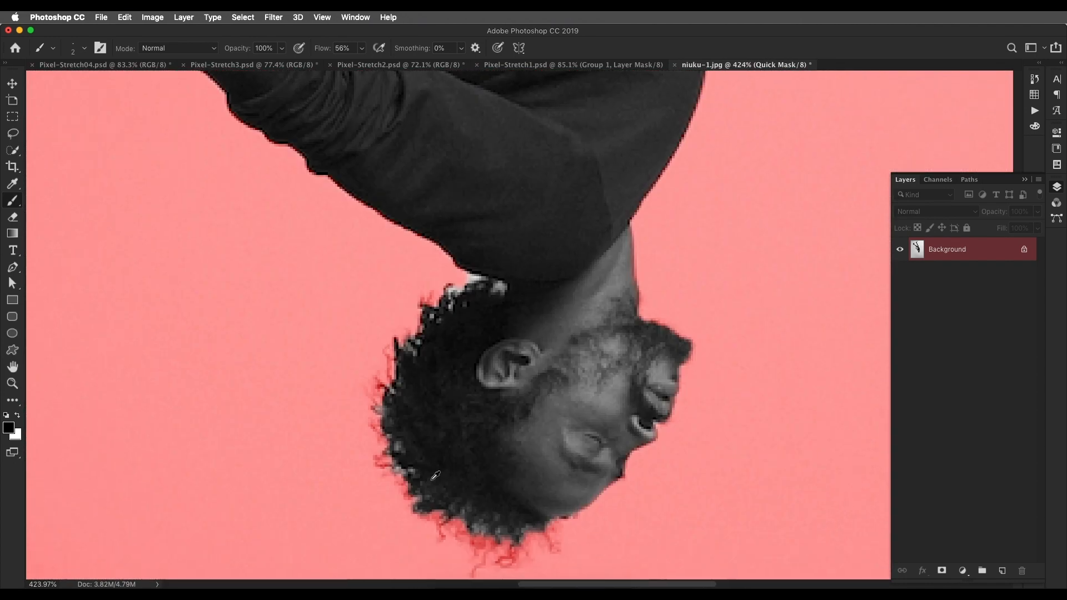
{"action": "scroll", "coordinate": [436, 476], "scroll_direction": "up", "scroll_amount": 1}
- Turn the quick mask back into a selection and open it in Select and Mask
{"action": "key", "text": "w"}
{"action": "scroll", "coordinate": [493, 312], "scroll_direction": "down", "scroll_amount": 1}
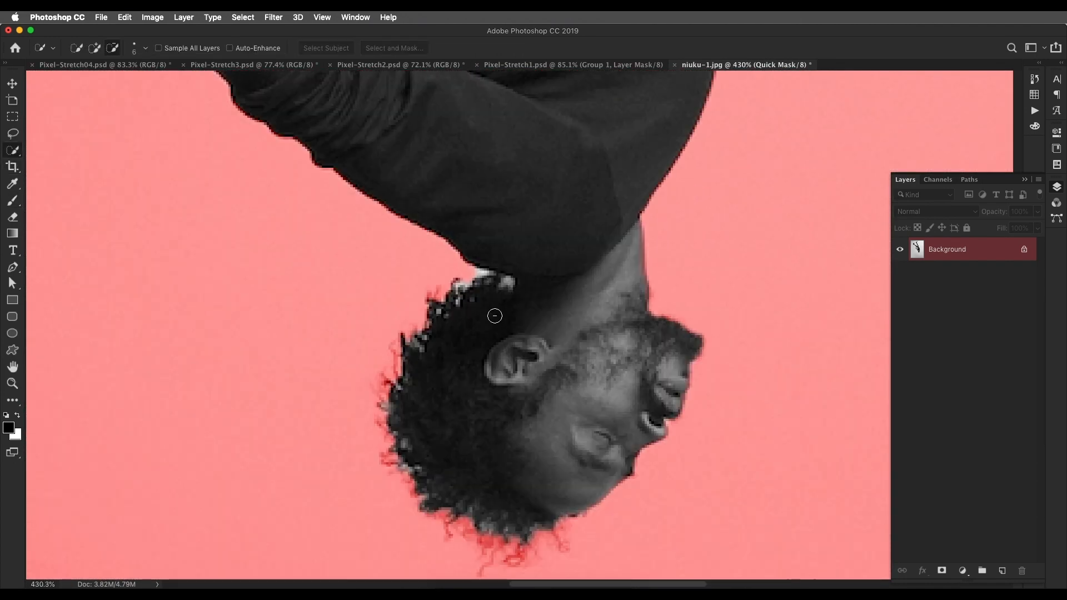
{"action": "left_click_drag", "start_coordinate": [515, 350], "coordinate": [436, 378]}
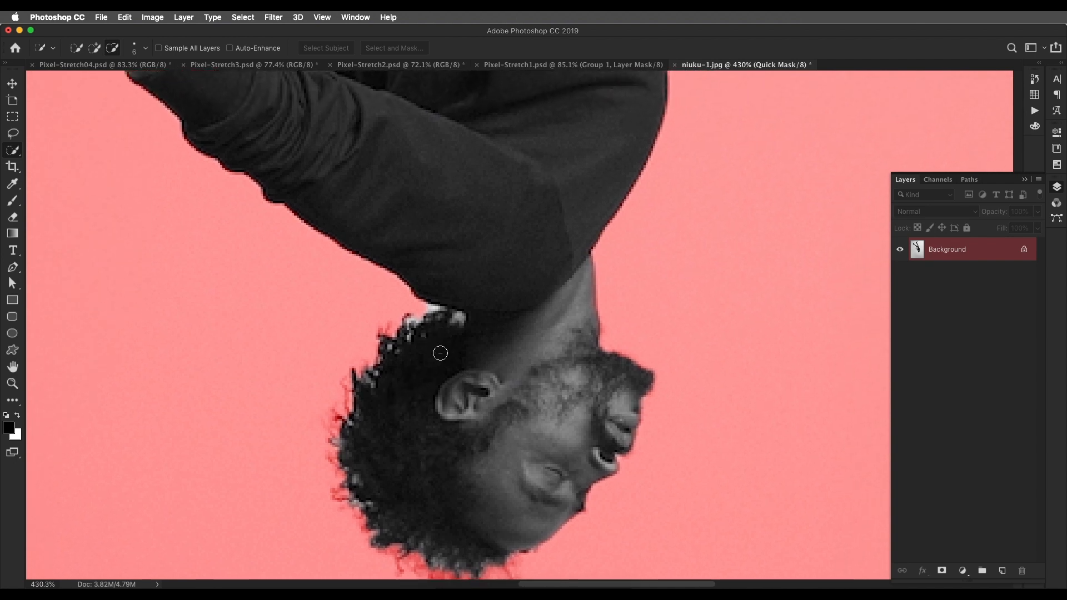
{"action": "key", "text": "q"}
{"action": "scroll", "coordinate": [471, 352], "scroll_direction": "down", "scroll_amount": 5}
{"action": "left_click_drag", "start_coordinate": [457, 312], "coordinate": [467, 347]}
{"action": "left_click_drag", "start_coordinate": [444, 237], "coordinate": [460, 393]}
{"action": "left_click_drag", "start_coordinate": [492, 564], "coordinate": [467, 414]}
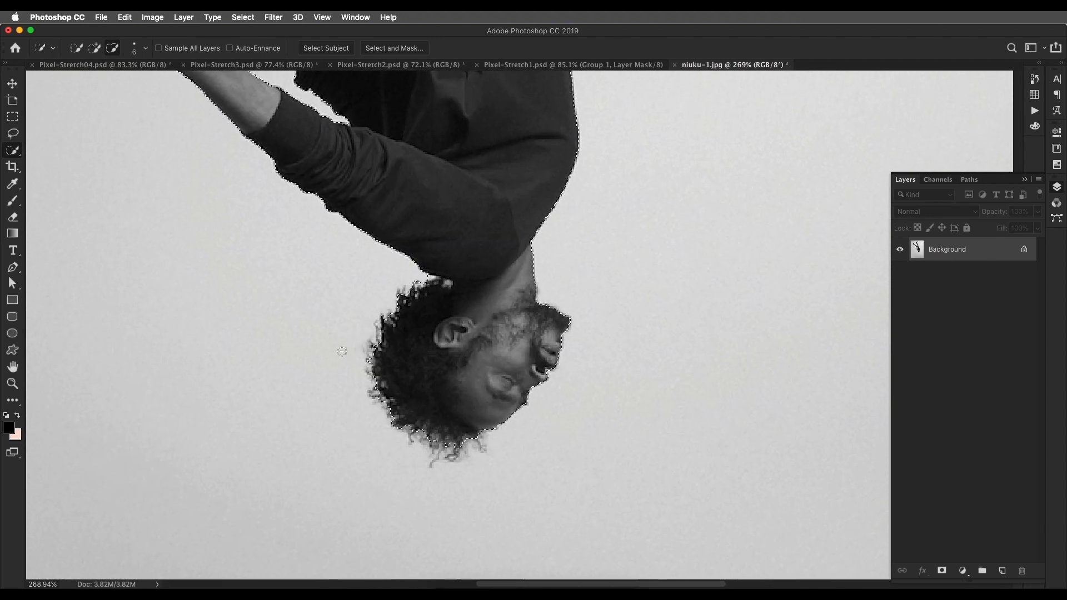
{"action": "left_click", "coordinate": [386, 49]}
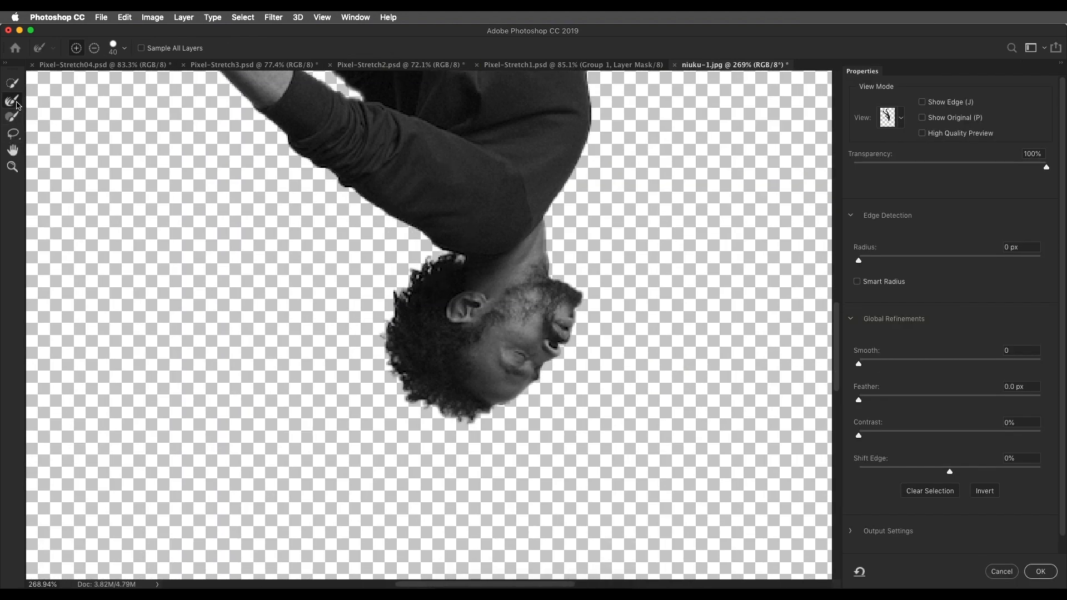
- Refine the hair edge with the 40-pixel Refine Edge Brush and apply the accepted selection as a layer mask
{"action": "left_click", "coordinate": [17, 105]}
{"action": "left_click_drag", "start_coordinate": [428, 297], "coordinate": [412, 299]}
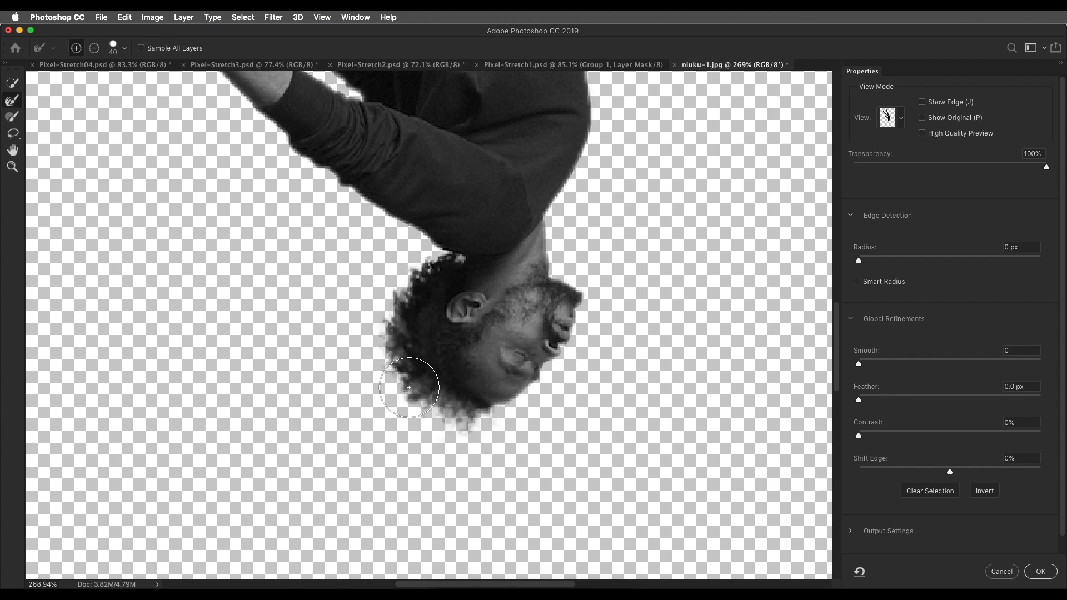
{"action": "left_click", "coordinate": [438, 261]}
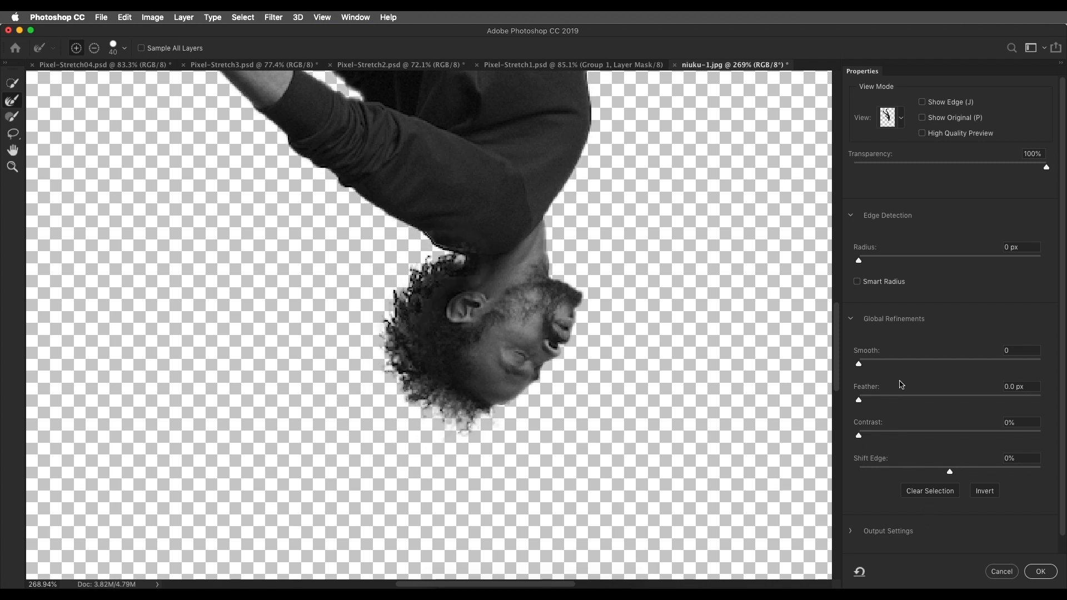
{"action": "left_click", "coordinate": [1034, 570]}
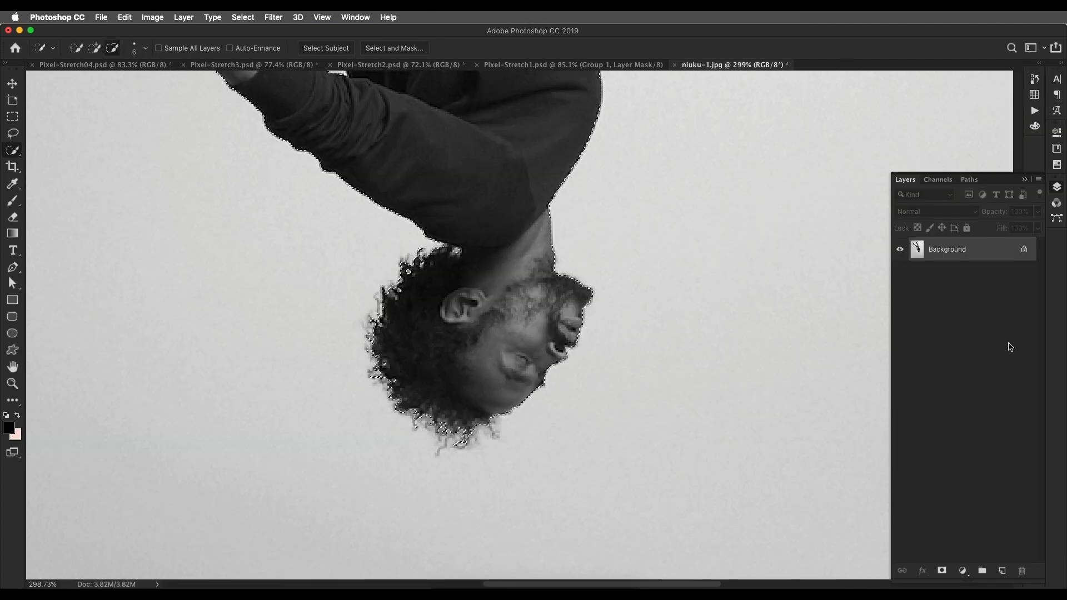
{"action": "left_click", "coordinate": [941, 571]}
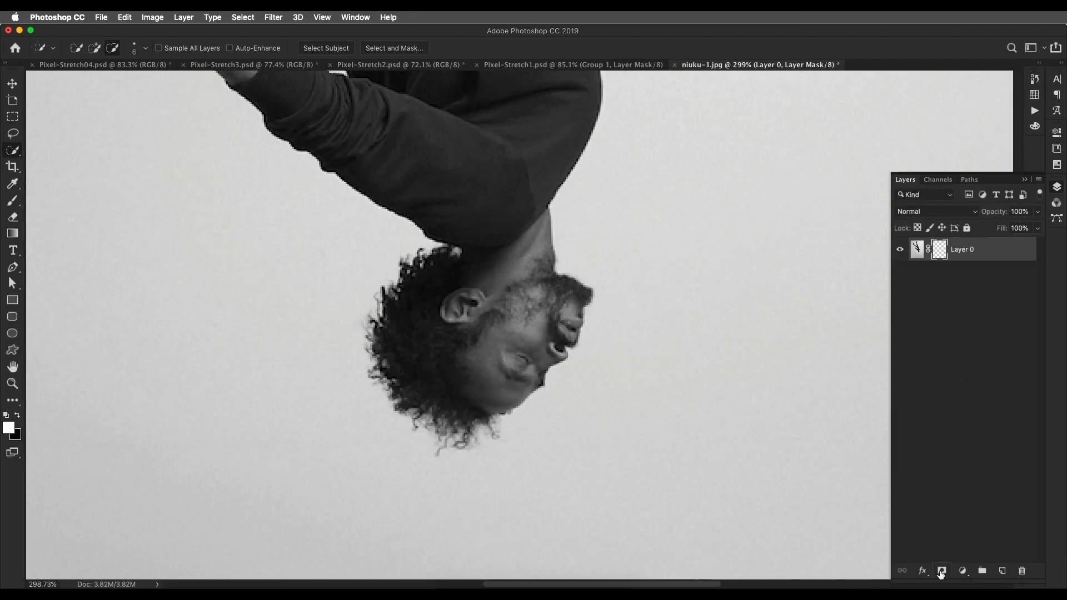
- Inspect the masked cutout's edges along the legs, face and curly hair
{"action": "left_click_drag", "start_coordinate": [495, 259], "coordinate": [565, 564]}
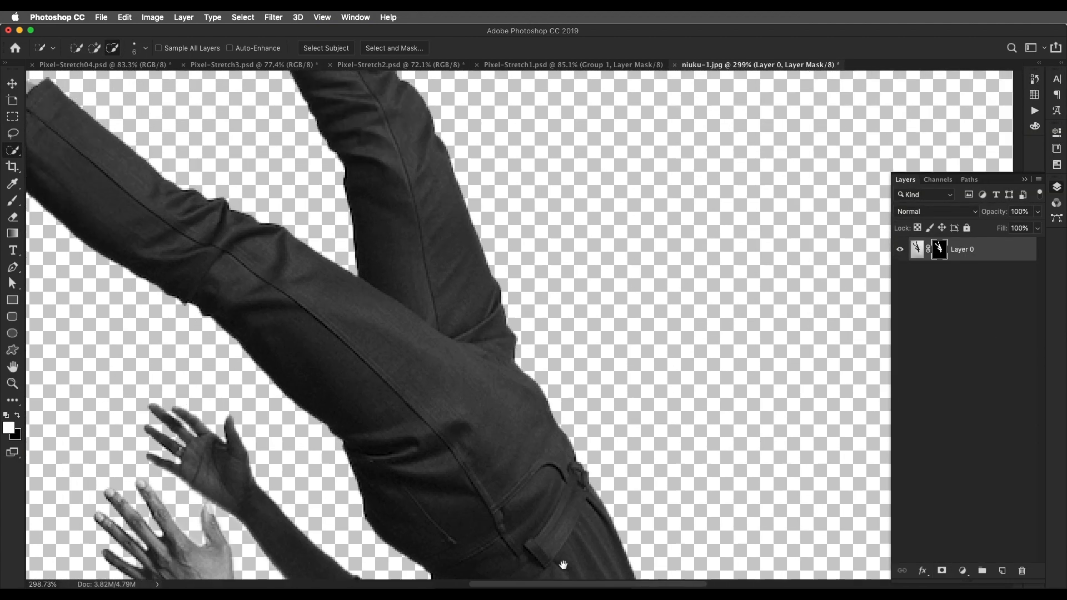
{"action": "left_click_drag", "start_coordinate": [400, 139], "coordinate": [495, 319]}
{"action": "left_click_drag", "start_coordinate": [544, 522], "coordinate": [488, 317]}
{"action": "scroll", "coordinate": [440, 284], "scroll_direction": "up", "scroll_amount": 5}
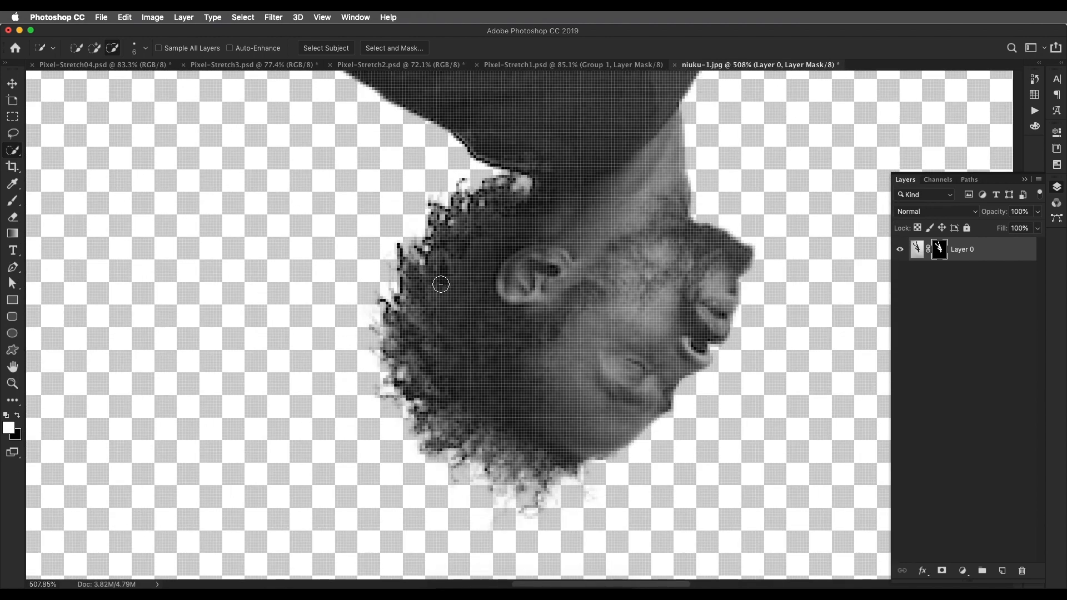
{"action": "scroll", "coordinate": [464, 226], "scroll_direction": "down", "scroll_amount": 4}
{"action": "scroll", "coordinate": [472, 228], "scroll_direction": "up", "scroll_amount": 3}
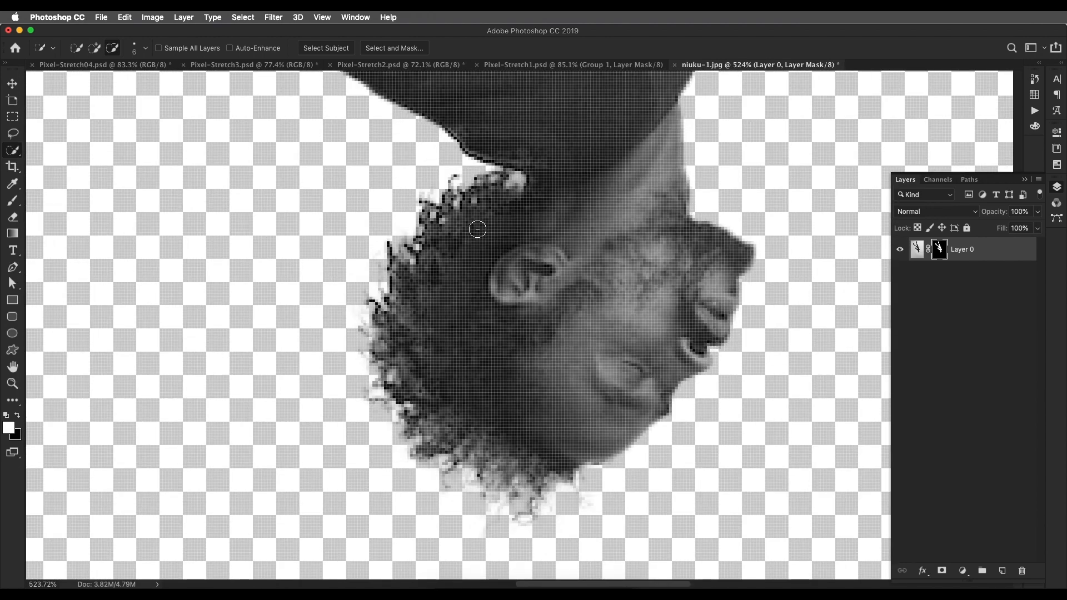
{"action": "scroll", "coordinate": [453, 239], "scroll_direction": "down", "scroll_amount": 2}
{"action": "scroll", "coordinate": [453, 243], "scroll_direction": "up", "scroll_amount": 2}
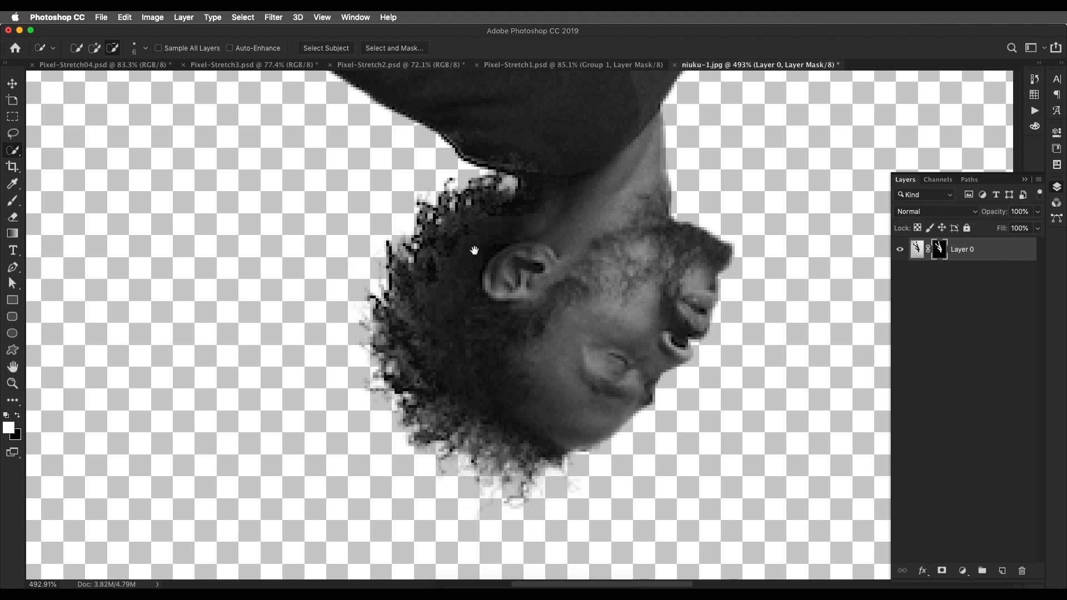
{"action": "left_click_drag", "start_coordinate": [474, 251], "coordinate": [482, 262]}
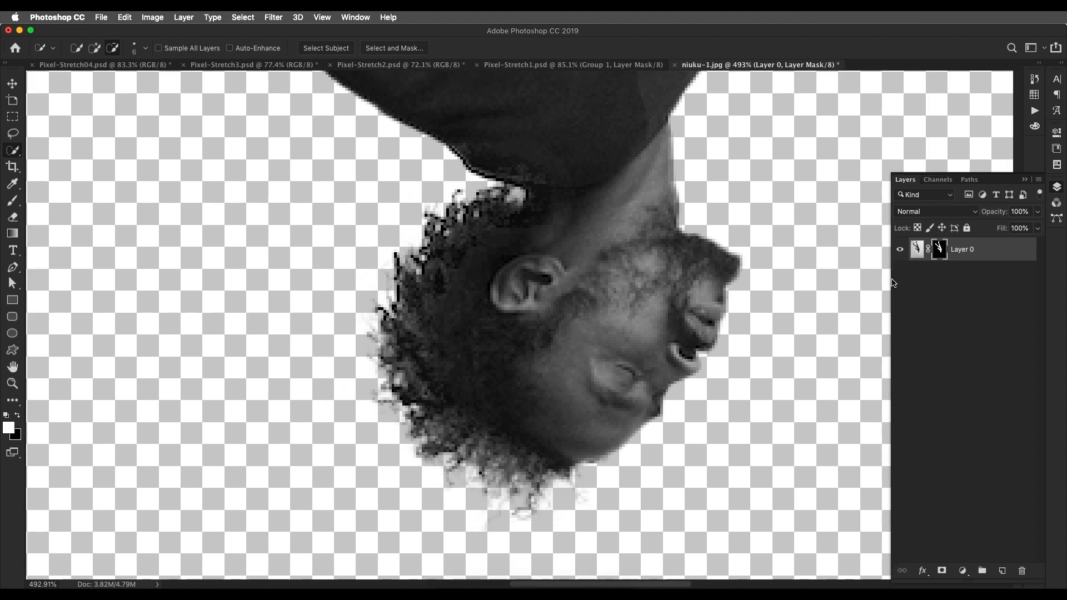
- Display only the layer mask and whiten the hair area with the Dodge tool, range Highlights, exposure 17%
{"action": "left_click", "coordinate": [939, 251], "text": "alt"}
{"action": "scroll", "coordinate": [466, 343], "scroll_direction": "down", "scroll_amount": 2}
{"action": "scroll", "coordinate": [479, 336], "scroll_direction": "up", "scroll_amount": 1}
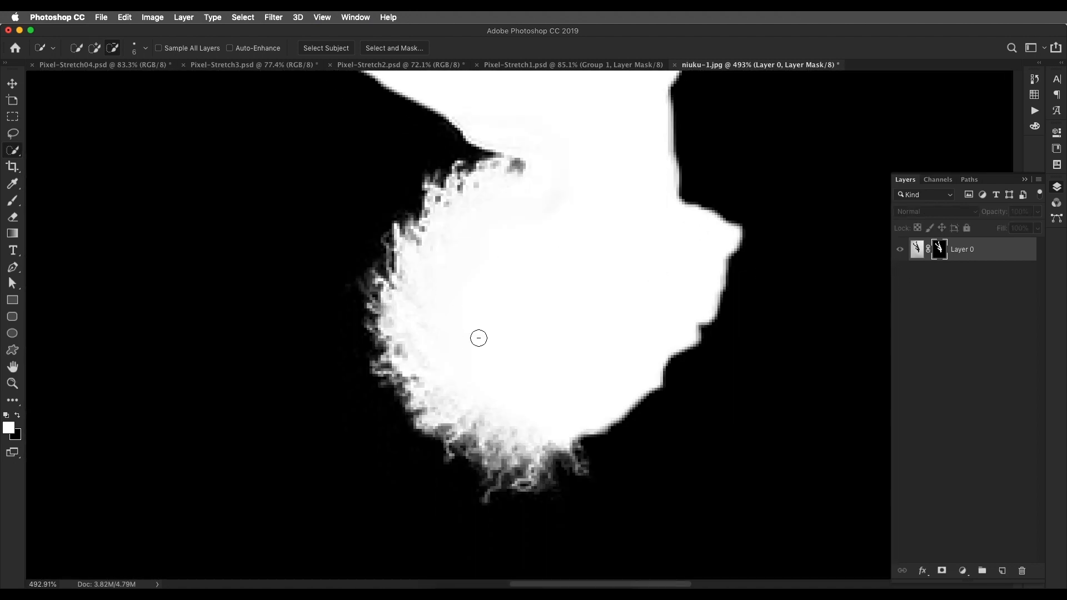
{"action": "scroll", "coordinate": [489, 283], "scroll_direction": "down", "scroll_amount": 2}
{"action": "scroll", "coordinate": [489, 281], "scroll_direction": "up", "scroll_amount": 3}
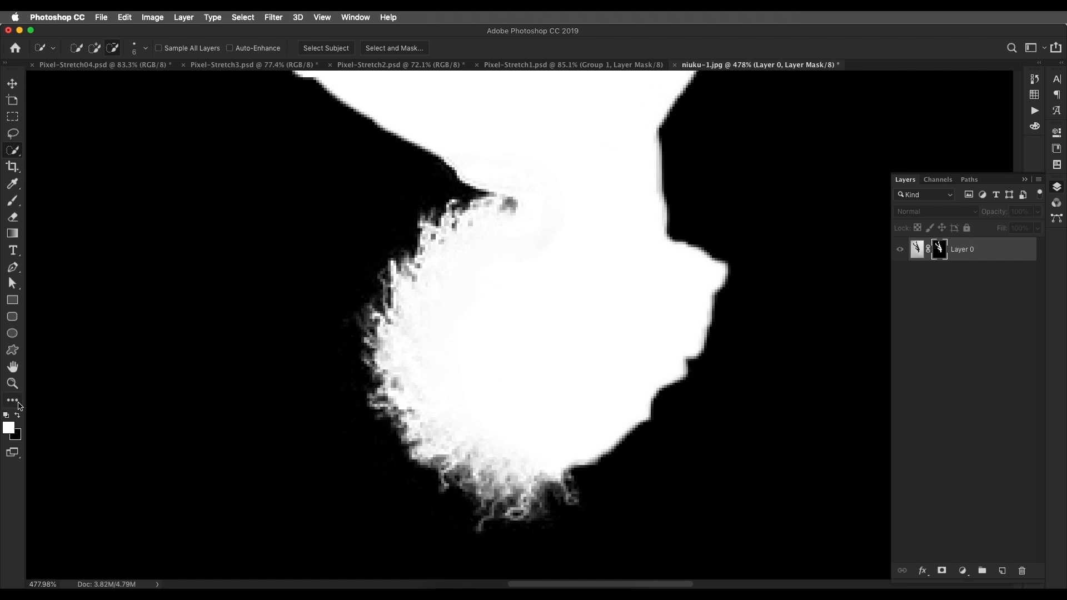
{"action": "left_click", "coordinate": [17, 405]}
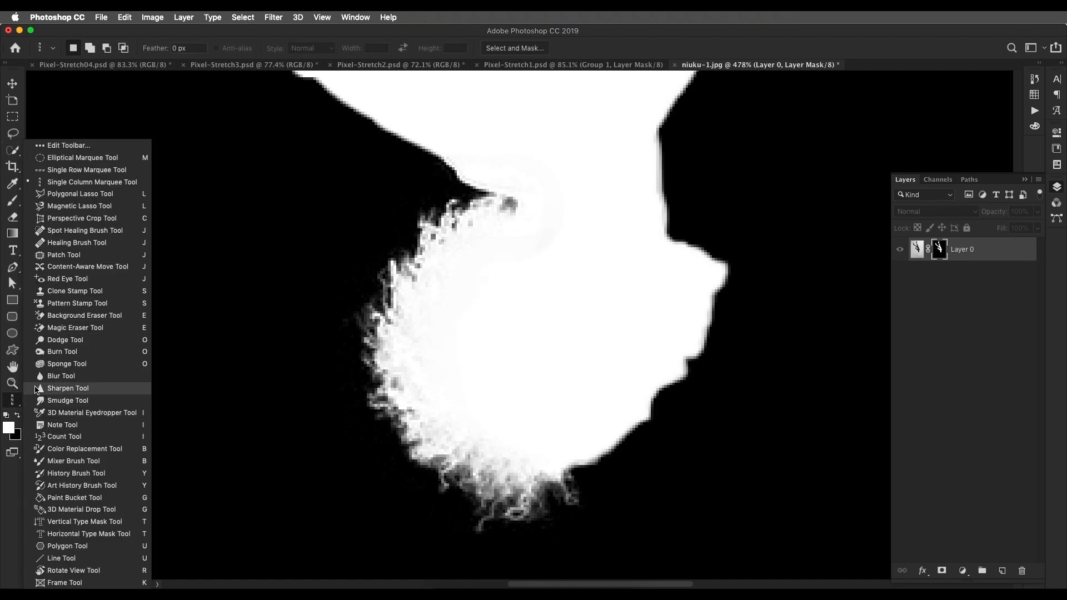
{"action": "left_click", "coordinate": [39, 339]}
{"action": "mouse_move", "coordinate": [393, 277]}
{"action": "left_mouse_down"}
{"action": "mouse_move", "coordinate": [445, 335]}
{"action": "mouse_move", "coordinate": [500, 357]}
{"action": "mouse_move", "coordinate": [572, 421]}
{"action": "mouse_move", "coordinate": [475, 338]}
{"action": "left_mouse_up"}
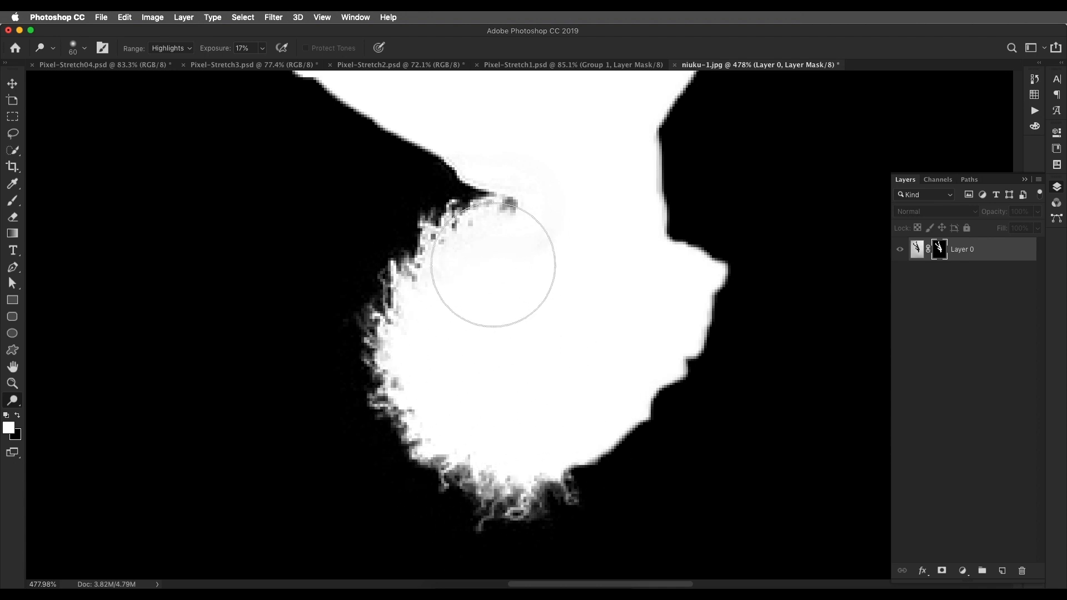
- Darken the outer fringe of the hair mask with a 35-pixel Burn tool, range Midtones, exposure 20%
{"action": "right_click", "coordinate": [14, 401]}
{"action": "left_click", "coordinate": [64, 348]}
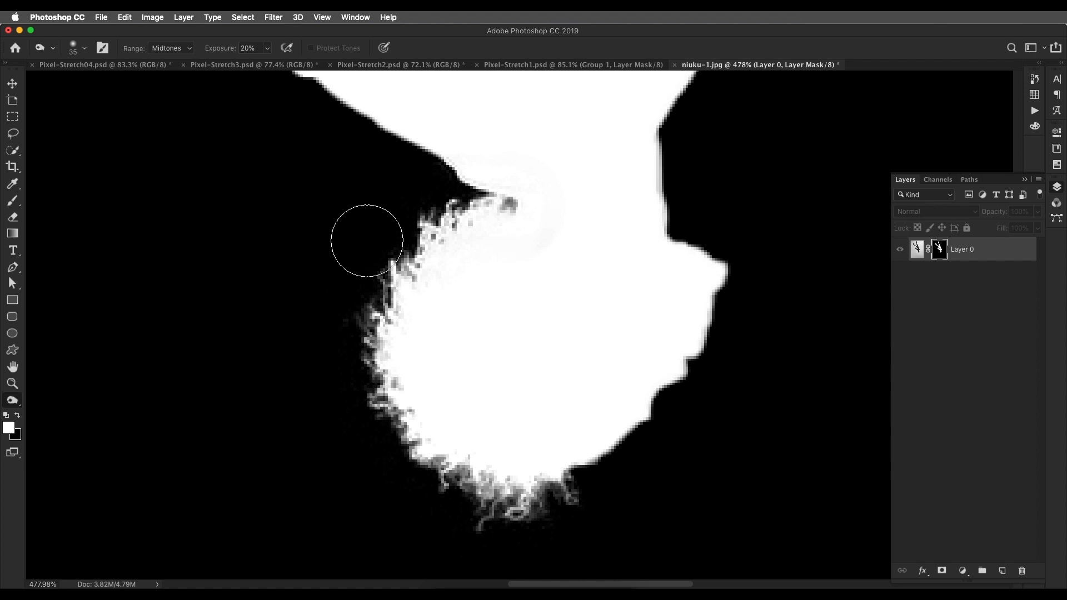
{"action": "mouse_move", "coordinate": [433, 240]}
{"action": "left_mouse_down"}
{"action": "mouse_move", "coordinate": [414, 253]}
{"action": "mouse_move", "coordinate": [391, 303]}
{"action": "mouse_move", "coordinate": [377, 393]}
{"action": "mouse_move", "coordinate": [408, 491]}
{"action": "left_mouse_up"}
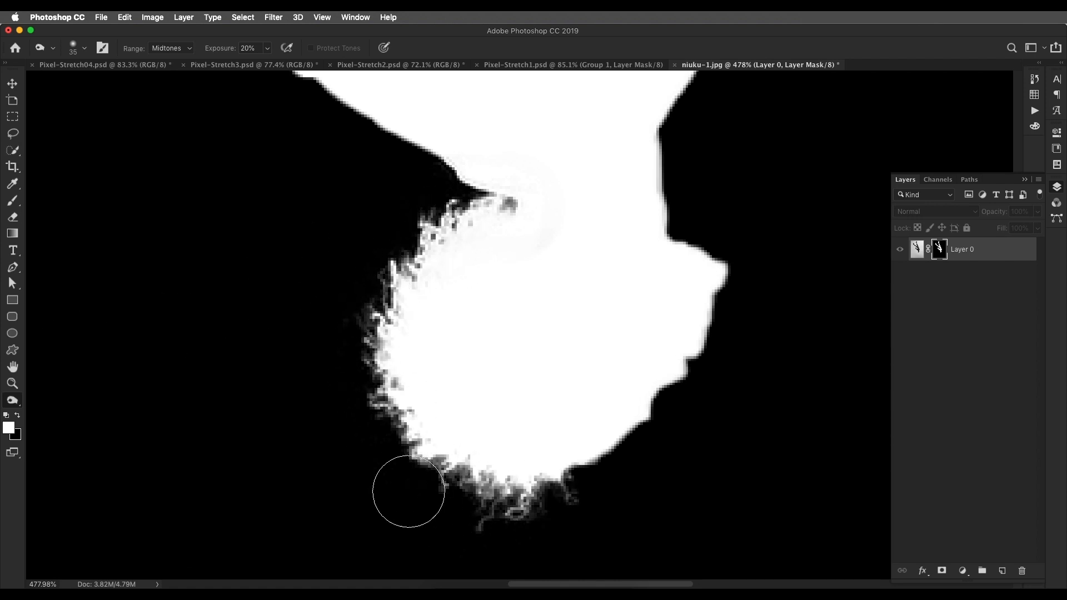
- Examine the black-and-white layer mask along the hands, arms, legs and head for leftover flaws
{"action": "left_click_drag", "start_coordinate": [580, 243], "coordinate": [642, 506]}
{"action": "left_click_drag", "start_coordinate": [440, 271], "coordinate": [574, 491]}
{"action": "left_click_drag", "start_coordinate": [504, 365], "coordinate": [534, 420]}
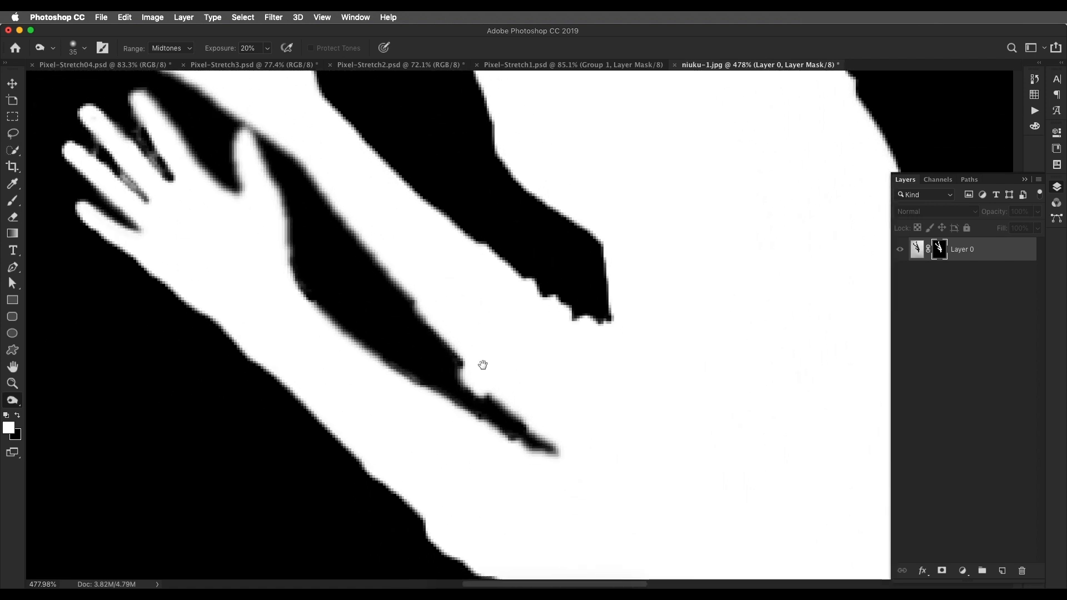
{"action": "left_click_drag", "start_coordinate": [450, 197], "coordinate": [564, 429]}
{"action": "left_click_drag", "start_coordinate": [538, 352], "coordinate": [284, 274]}
{"action": "left_click_drag", "start_coordinate": [522, 415], "coordinate": [317, 326]}
{"action": "left_click_drag", "start_coordinate": [491, 331], "coordinate": [480, 320]}
{"action": "mouse_move", "coordinate": [485, 532]}
{"action": "left_mouse_down"}
{"action": "mouse_move", "coordinate": [474, 381]}
{"action": "mouse_move", "coordinate": [486, 340]}
{"action": "left_mouse_up"}
{"action": "left_click_drag", "start_coordinate": [426, 447], "coordinate": [538, 336]}
{"action": "left_click_drag", "start_coordinate": [537, 429], "coordinate": [515, 350]}
{"action": "left_click_drag", "start_coordinate": [490, 438], "coordinate": [503, 357]}
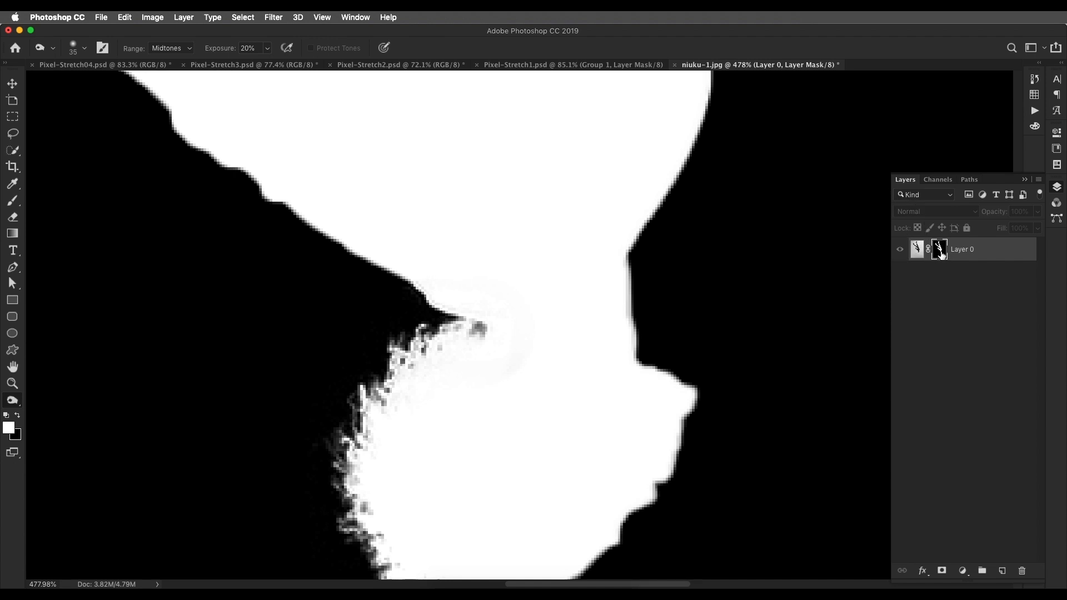
- Leave the mask-only display to show the whole cutout and activate the Move tool
{"action": "left_click", "coordinate": [939, 251], "text": "alt"}
{"action": "scroll", "coordinate": [551, 429], "scroll_direction": "down", "scroll_amount": 10}
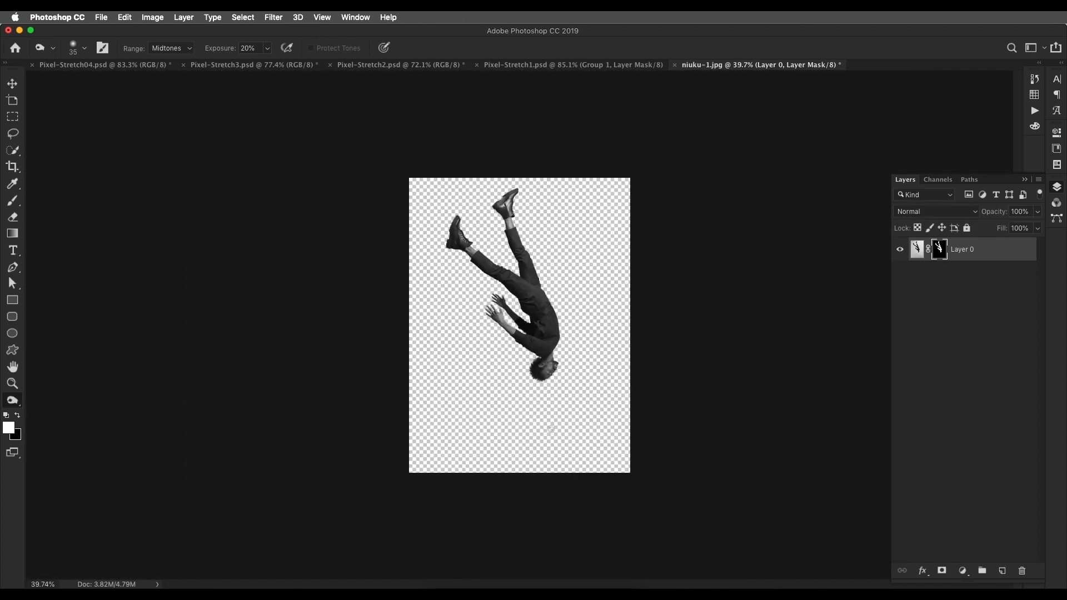
{"action": "left_click", "coordinate": [12, 83]}
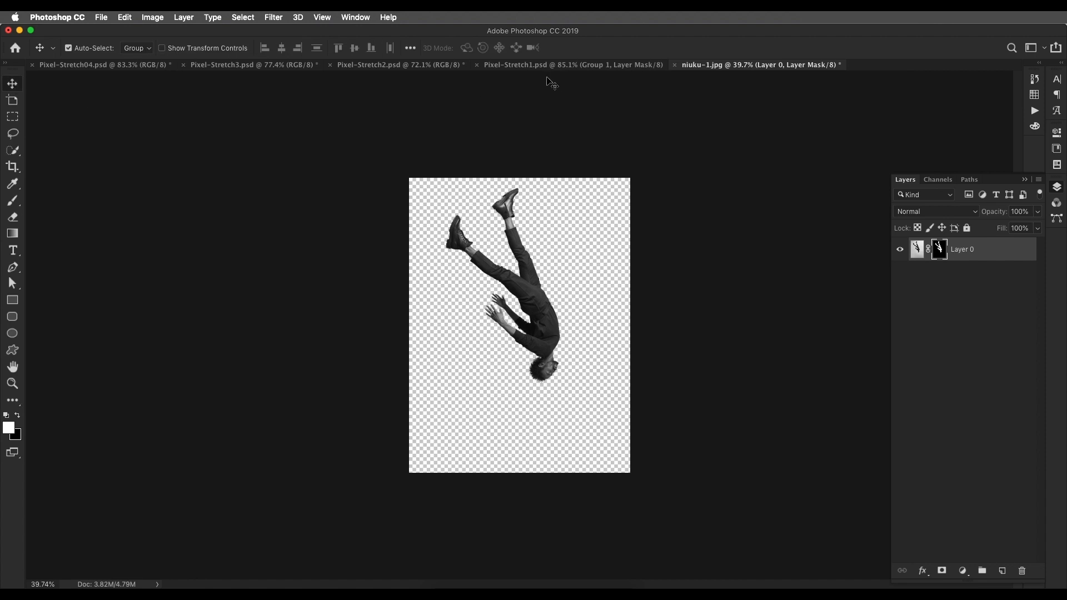
- Look at the finished pixel stretch artwork in Pixel-Stretch2.psd
{"action": "left_click", "coordinate": [406, 65]}
{"action": "scroll", "coordinate": [532, 249], "scroll_direction": "down", "scroll_amount": 3}
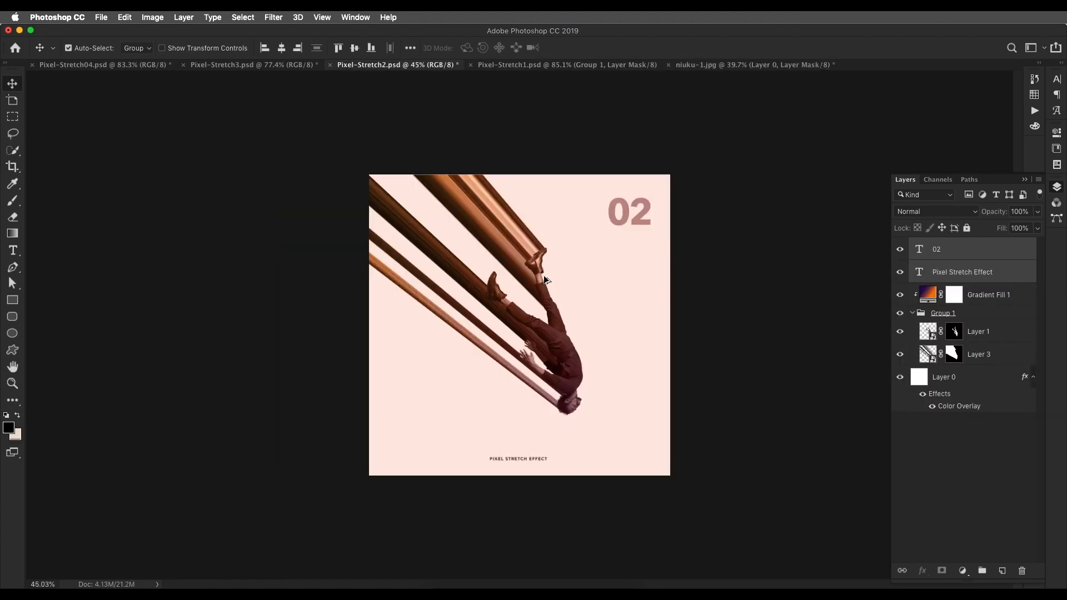
{"action": "scroll", "coordinate": [532, 248], "scroll_direction": "up", "scroll_amount": 4}
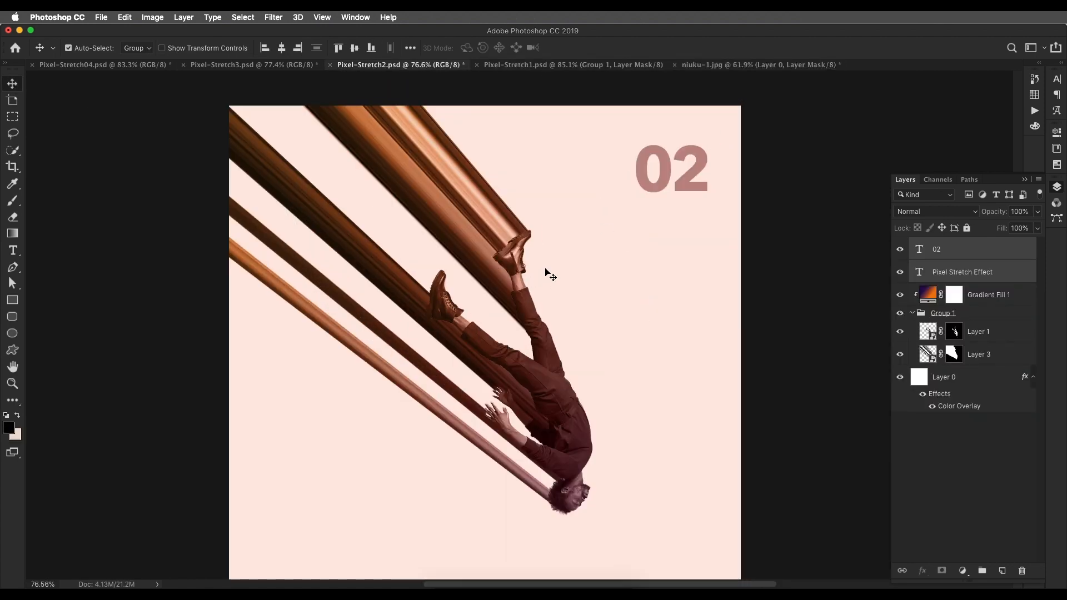
- Create a new 1000 x 1000 px document at 144 ppi from the recent custom preset
{"action": "left_click", "coordinate": [101, 17]}
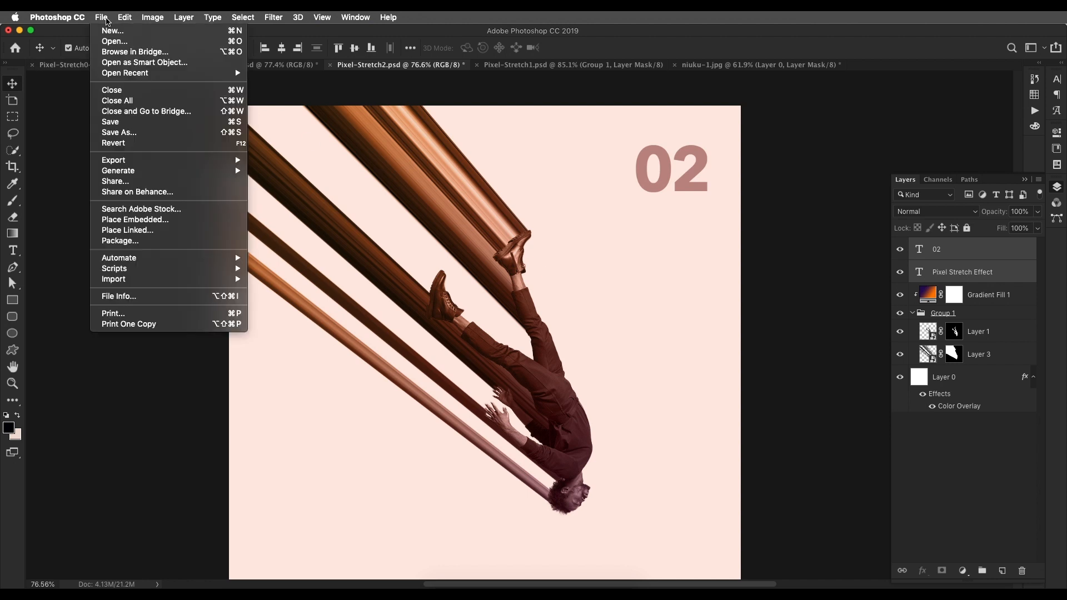
{"action": "left_click", "coordinate": [109, 27]}
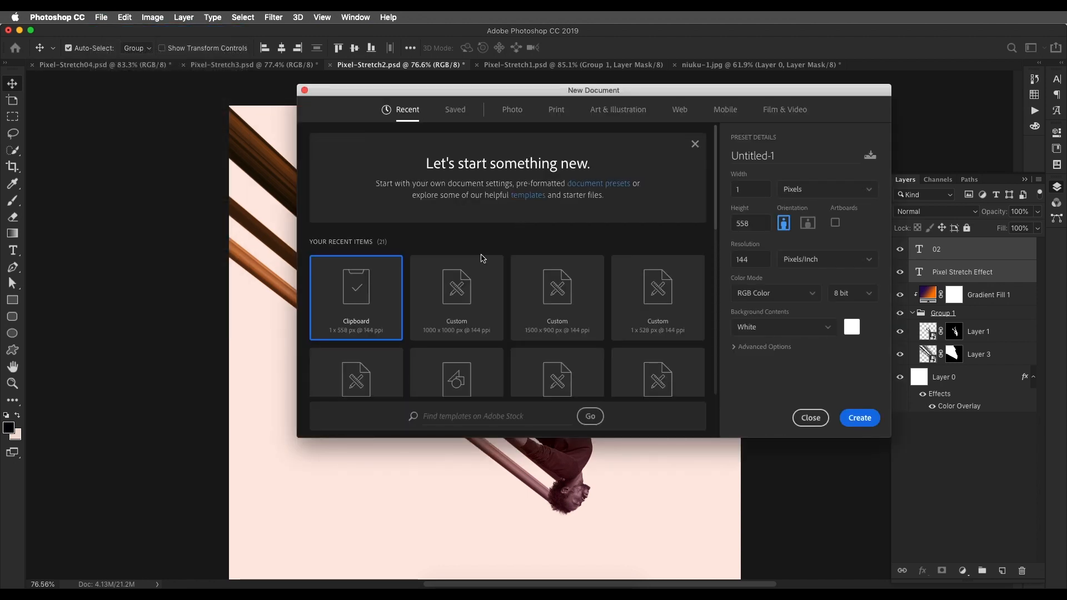
{"action": "left_click", "coordinate": [461, 294]}
{"action": "left_click", "coordinate": [858, 418]}
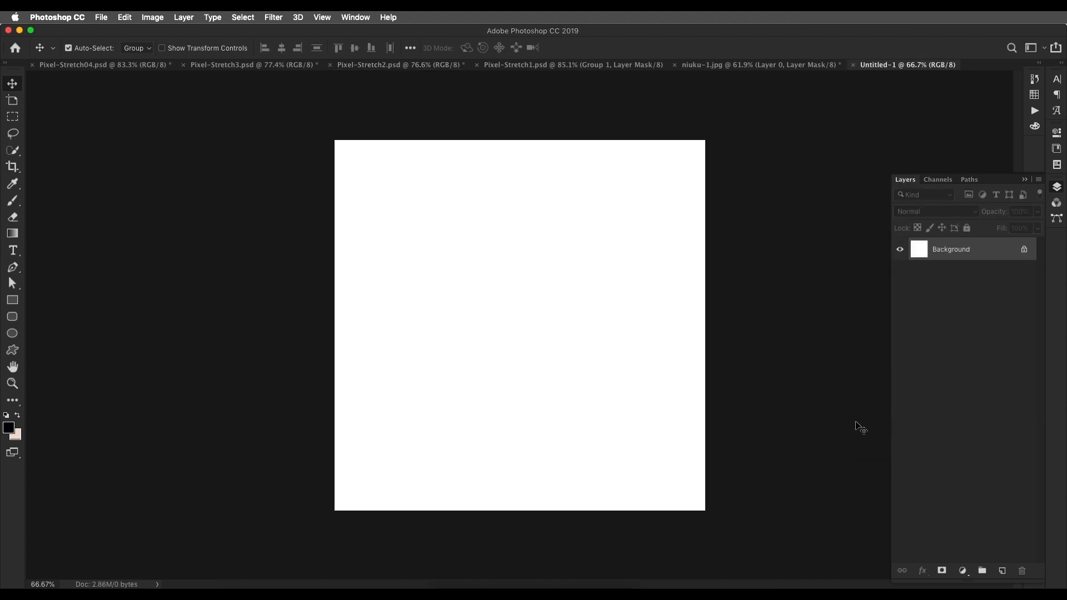
- Copy the masked cutout of the man from niuku-1.jpg into Untitled-1 and convert his layer to a smart object
{"action": "left_click", "coordinate": [772, 65]}
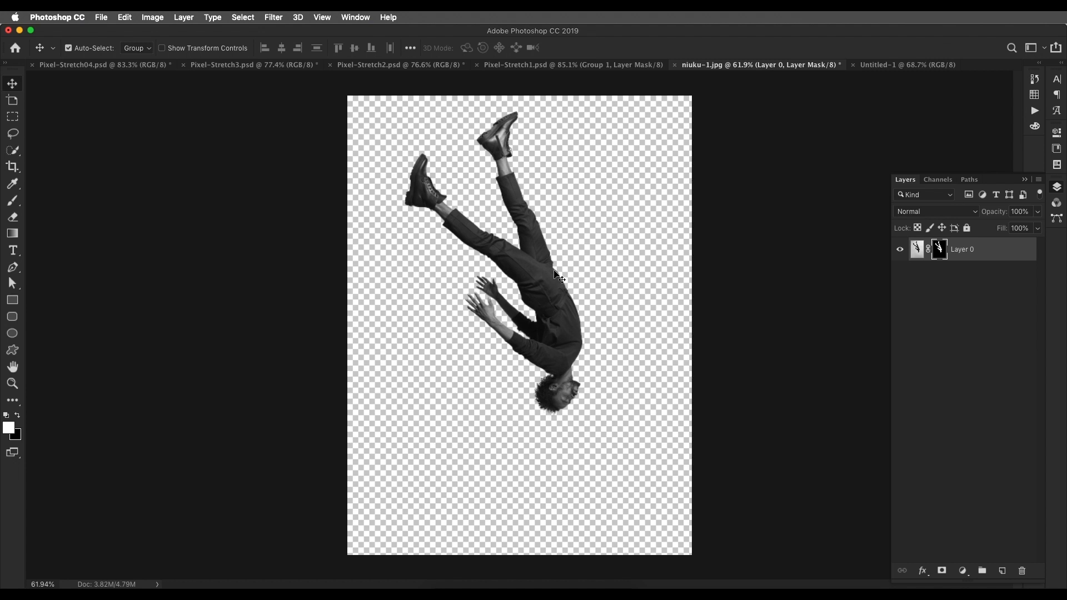
{"action": "left_click_drag", "start_coordinate": [553, 283], "coordinate": [806, 90]}
{"action": "left_click_drag", "start_coordinate": [907, 68], "coordinate": [538, 364]}
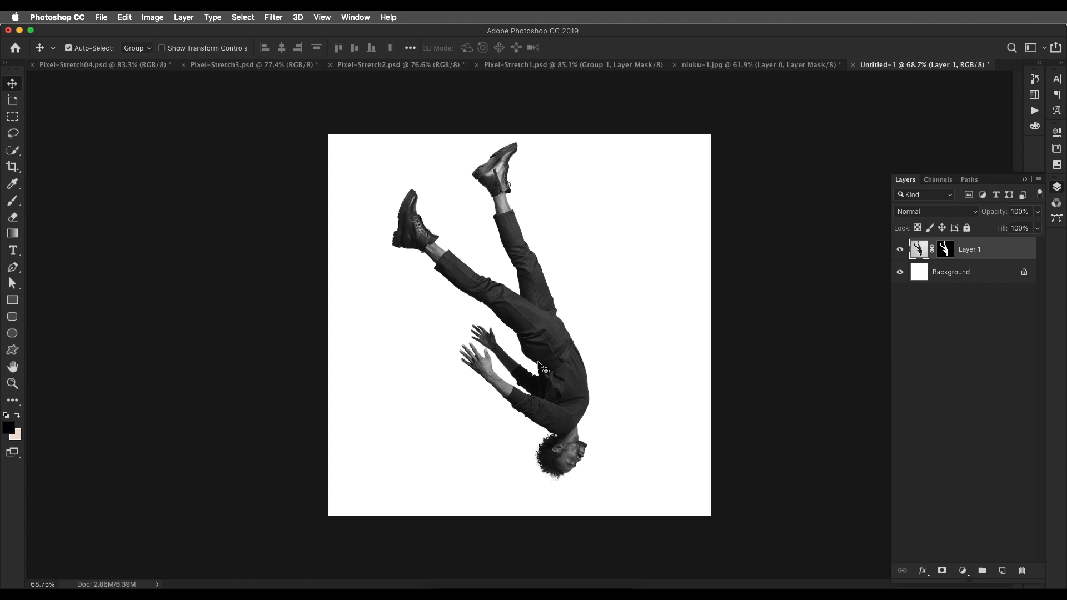
{"action": "right_click", "coordinate": [985, 258]}
{"action": "left_click", "coordinate": [973, 255]}
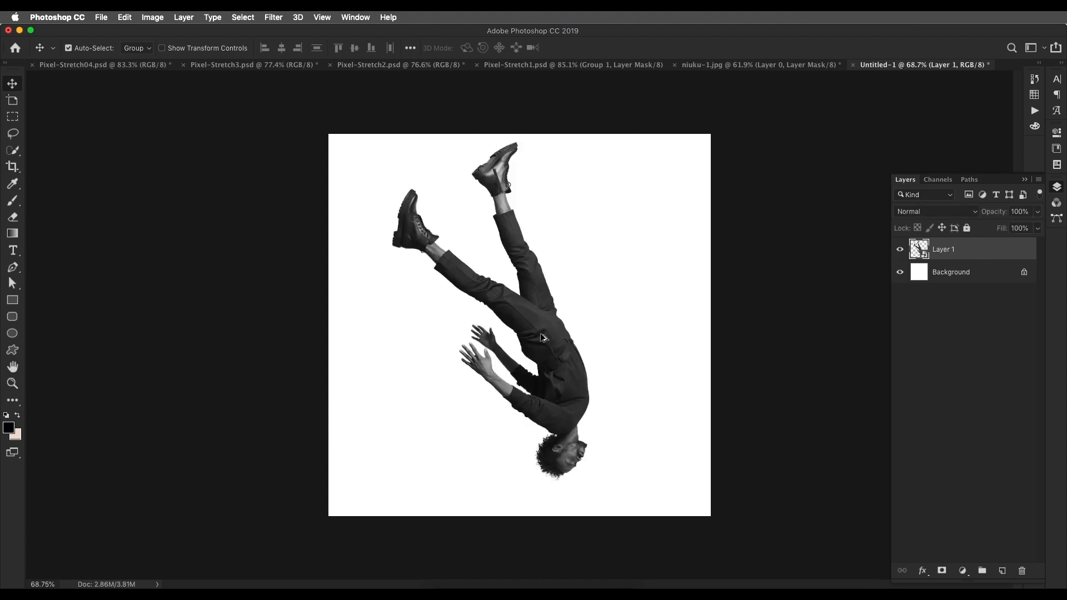
- Scale the man down proportionally and reposition him near the middle of the canvas with white space around him
{"action": "scroll", "coordinate": [543, 337], "scroll_direction": "up", "scroll_amount": 3}
{"action": "scroll", "coordinate": [542, 337], "scroll_direction": "down", "scroll_amount": 4}
{"action": "key", "text": "super+t"}
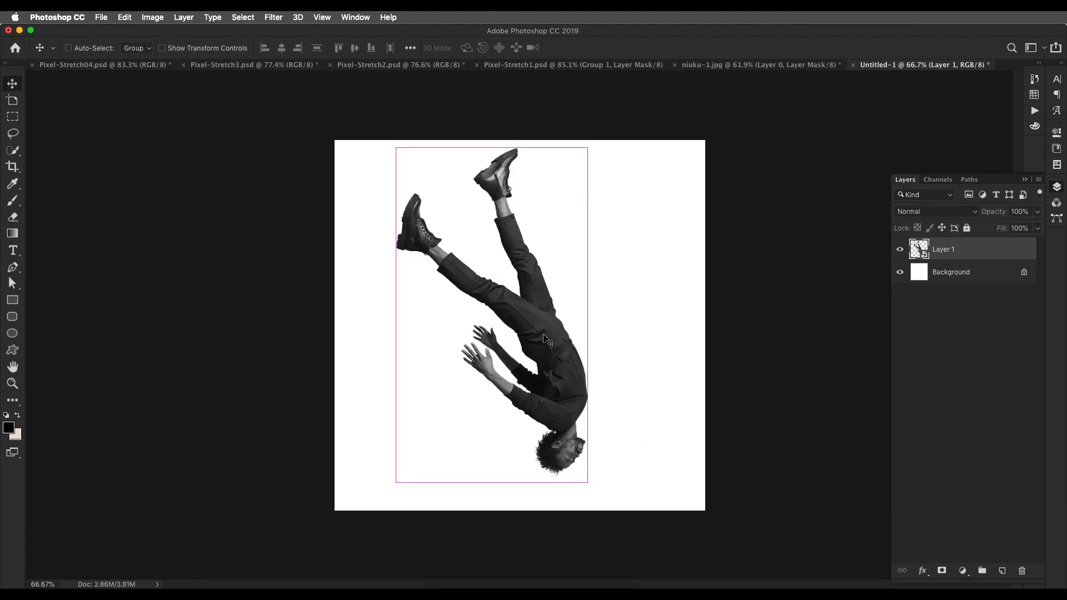
{"action": "left_click_drag", "start_coordinate": [492, 148], "coordinate": [496, 195]}
{"action": "left_click_drag", "start_coordinate": [532, 379], "coordinate": [533, 357]}
{"action": "key", "text": "Return"}
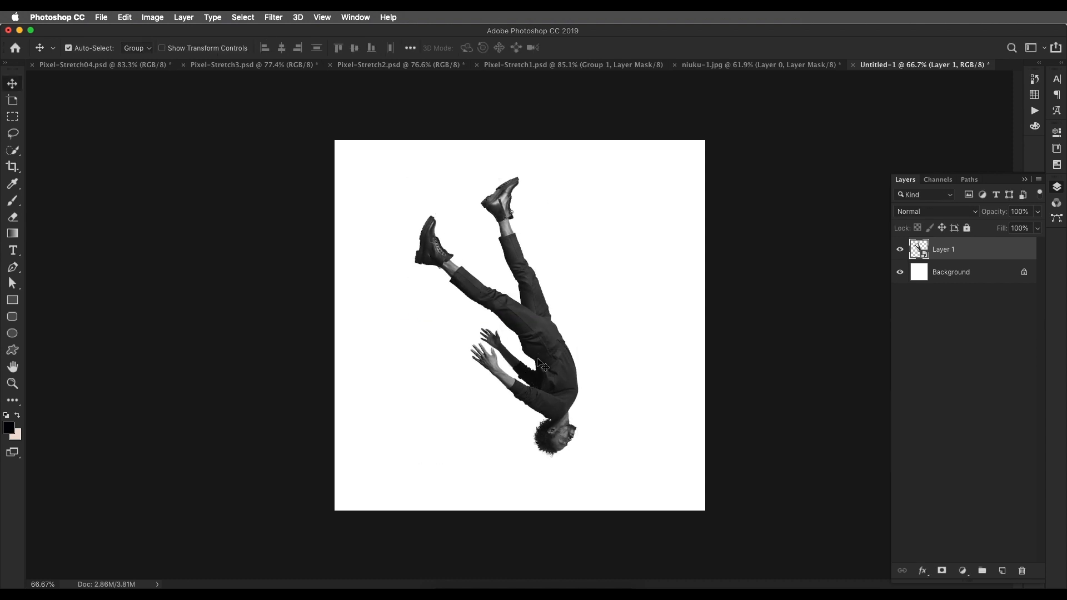
{"action": "scroll", "coordinate": [574, 360], "scroll_direction": "down", "scroll_amount": 3}
{"action": "scroll", "coordinate": [574, 361], "scroll_direction": "up", "scroll_amount": 3}
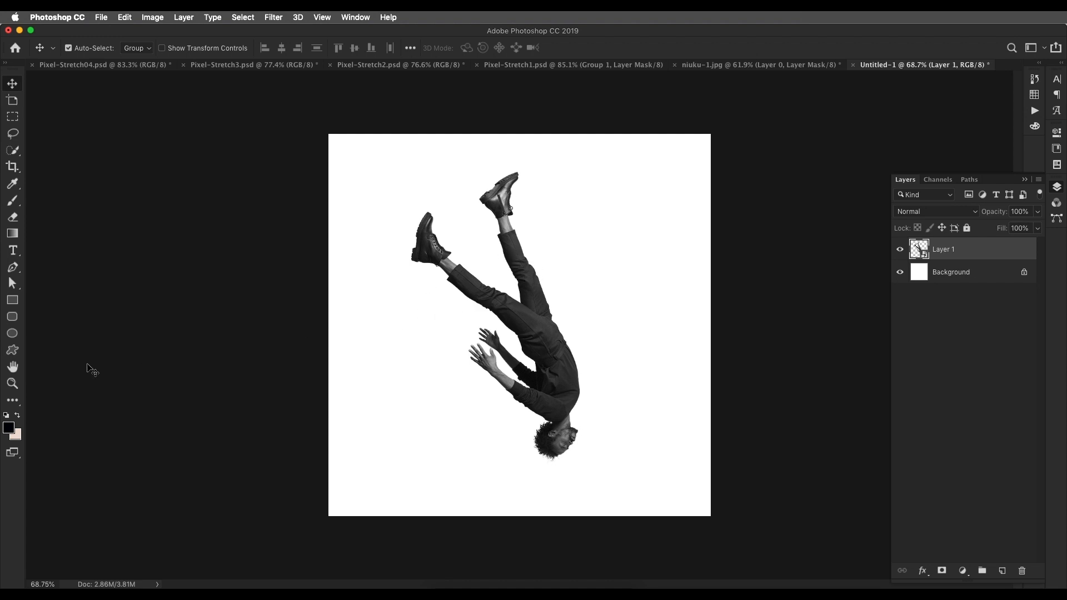
- Select a single pixel column running through the man's raised shoe, legs and forearm with the Single Column Marquee tool
{"action": "key", "text": "o"}
{"action": "left_click", "coordinate": [18, 409]}
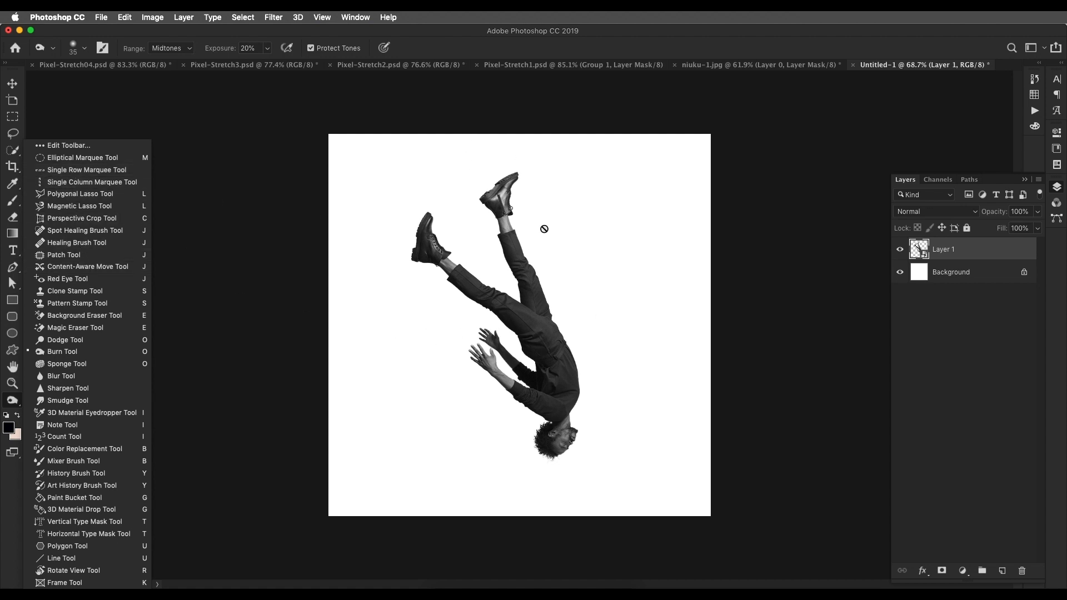
{"action": "left_click", "coordinate": [71, 183]}
{"action": "left_click_drag", "start_coordinate": [545, 309], "coordinate": [507, 314]}
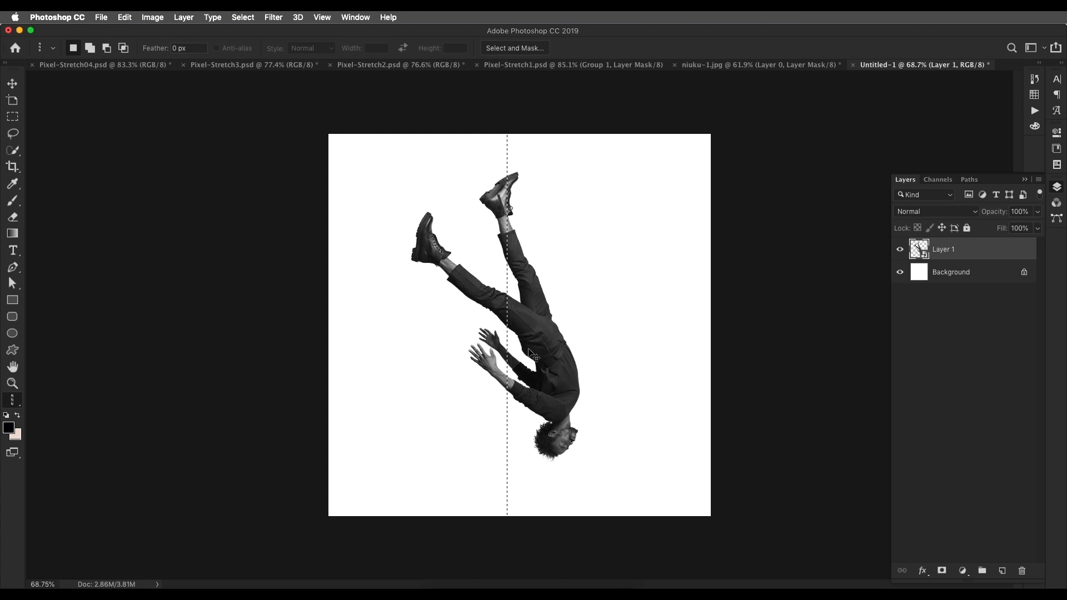
- Copy the selected pixel column and paste it onto a new layer between the man and the Background
{"action": "key", "text": "super+c"}
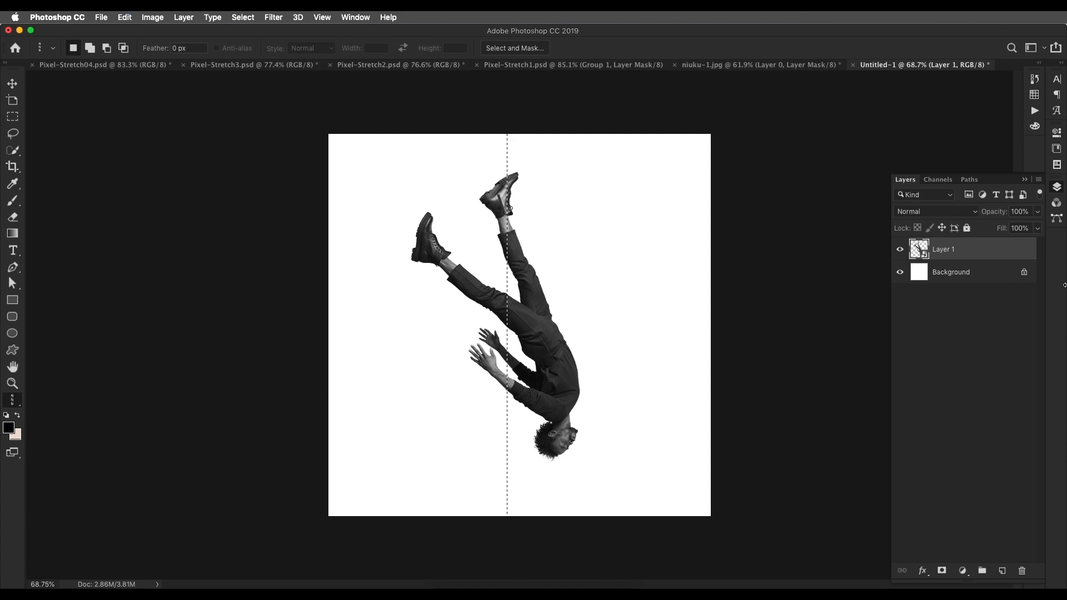
{"action": "left_click", "coordinate": [984, 273]}
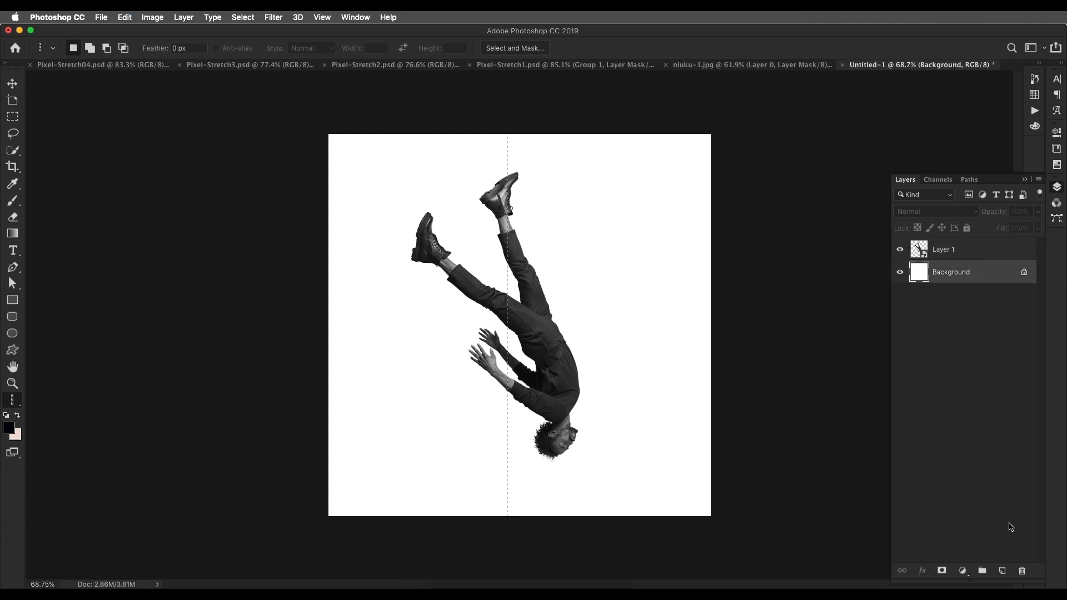
{"action": "left_click", "coordinate": [1003, 573]}
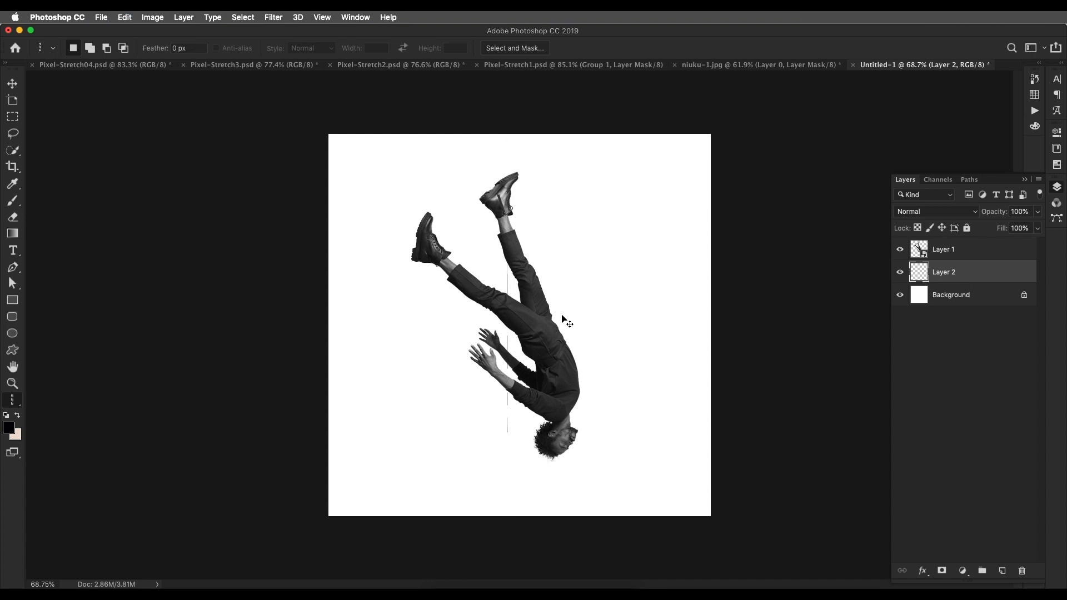
{"action": "scroll", "coordinate": [512, 282], "scroll_direction": "up", "scroll_amount": 5}
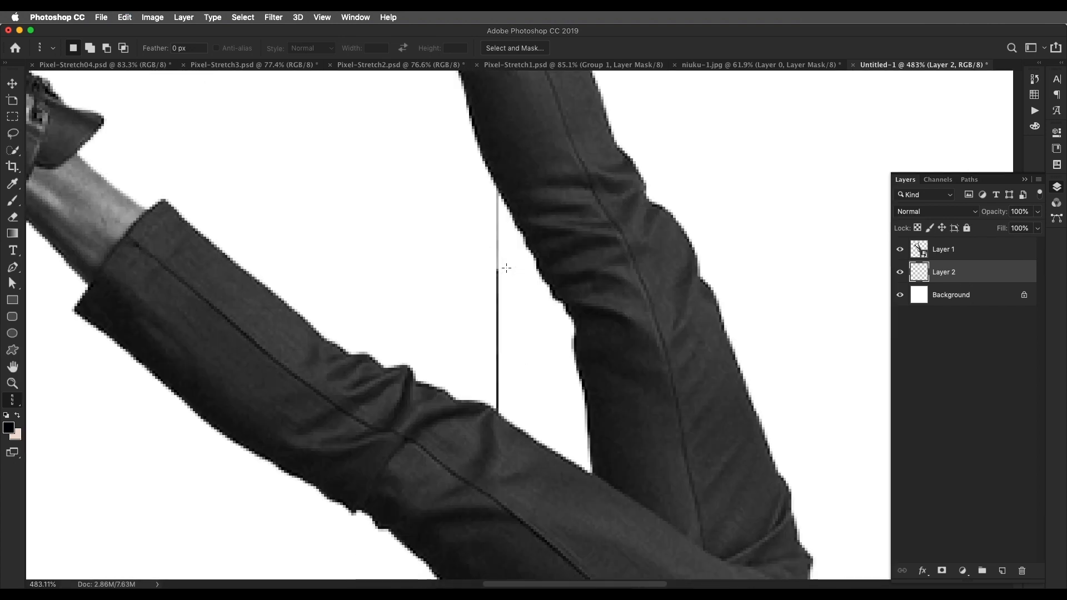
{"action": "scroll", "coordinate": [508, 272], "scroll_direction": "down", "scroll_amount": 6}
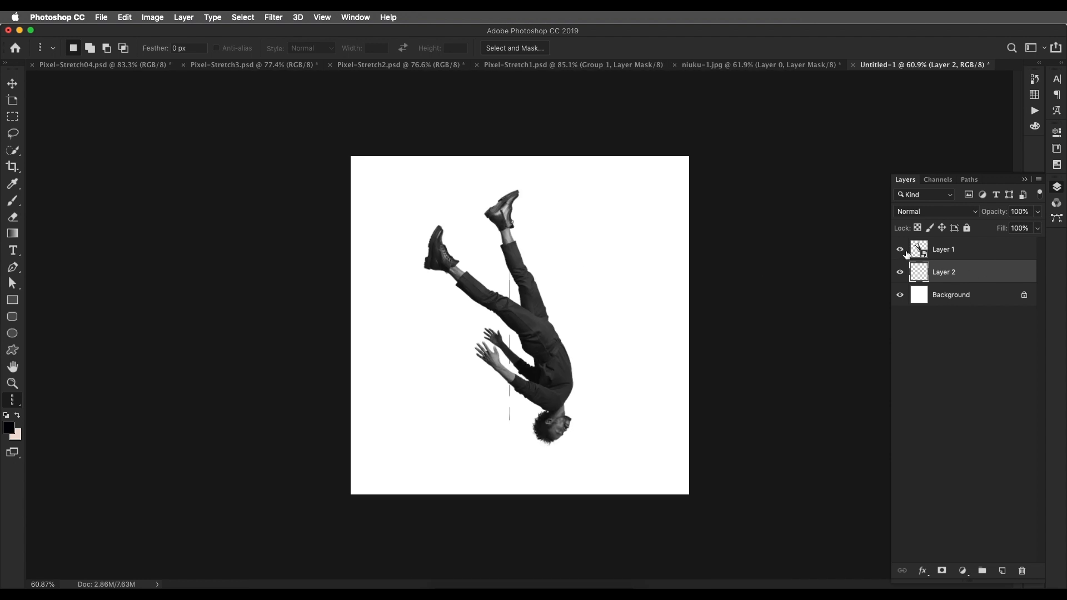
- Hide the man's layer and stretch the pasted pixel column horizontally in both directions to the full canvas width
{"action": "left_click", "coordinate": [900, 250]}
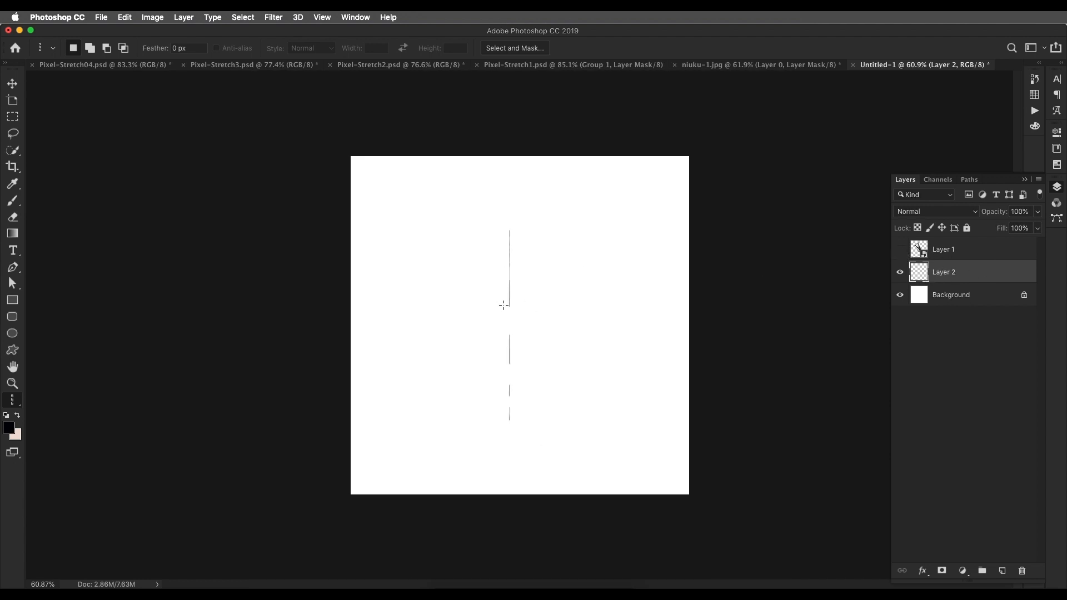
{"action": "key", "text": "super+t"}
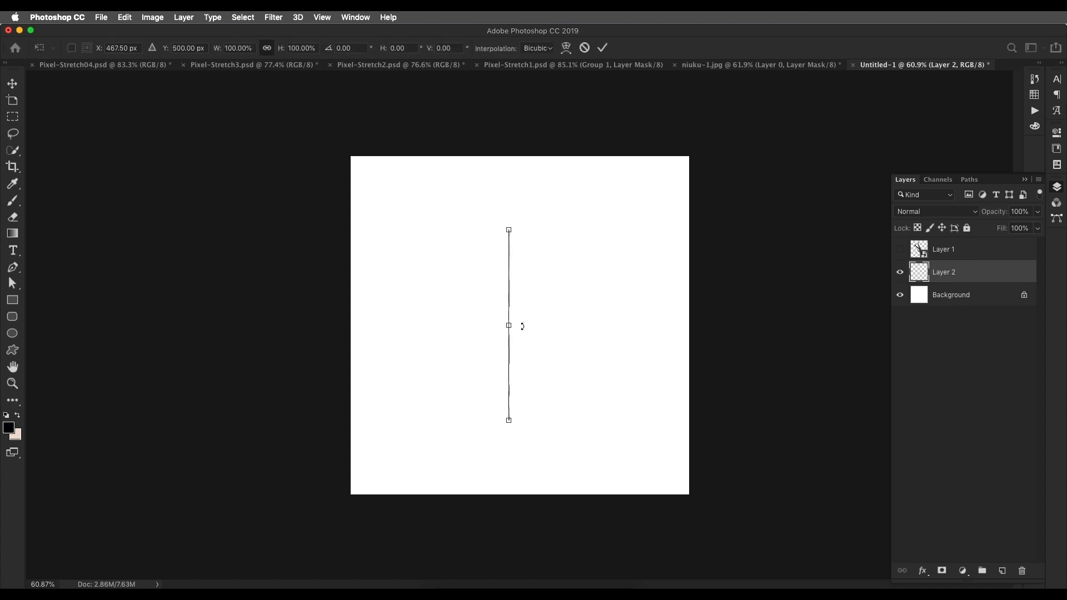
{"action": "left_click_drag", "start_coordinate": [512, 326], "coordinate": [693, 333]}
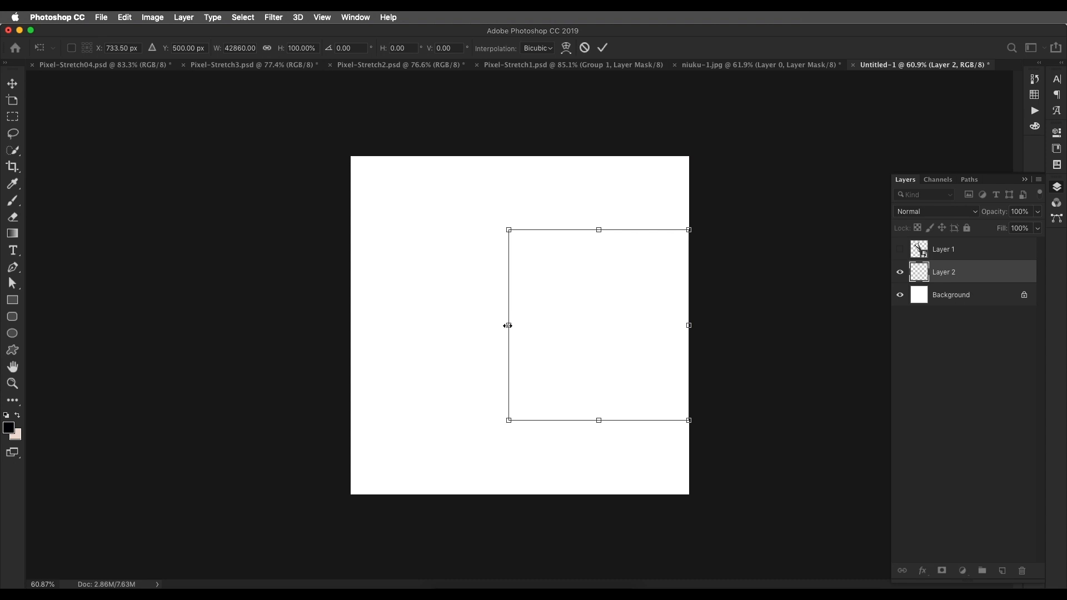
{"action": "left_click_drag", "start_coordinate": [509, 326], "coordinate": [353, 324]}
{"action": "key", "text": "Return"}
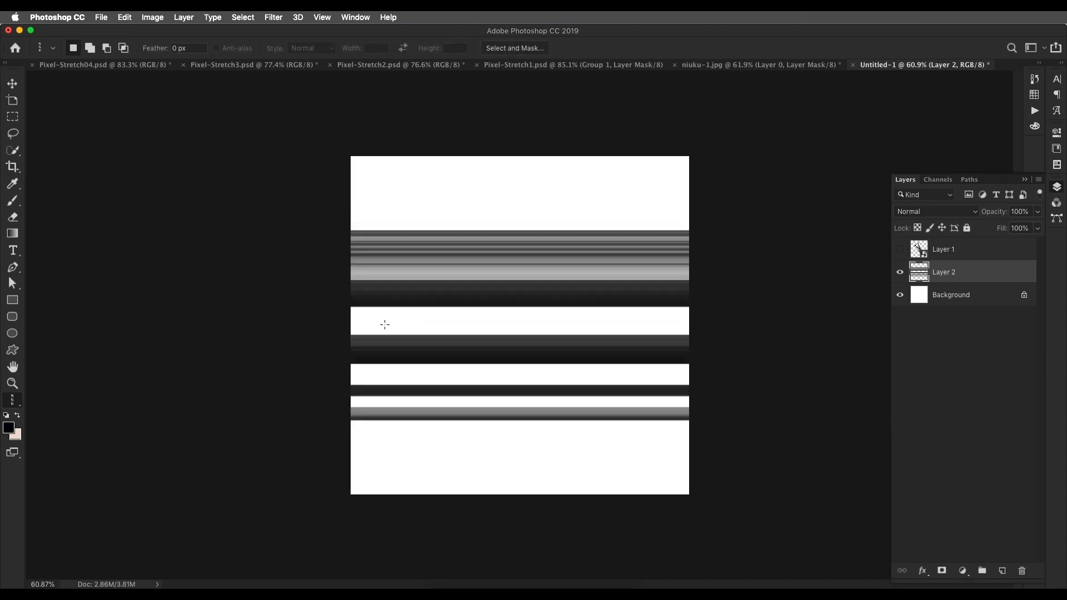
{"action": "scroll", "coordinate": [629, 322], "scroll_direction": "up", "scroll_amount": 1}
{"action": "scroll", "coordinate": [532, 275], "scroll_direction": "up", "scroll_amount": 1}
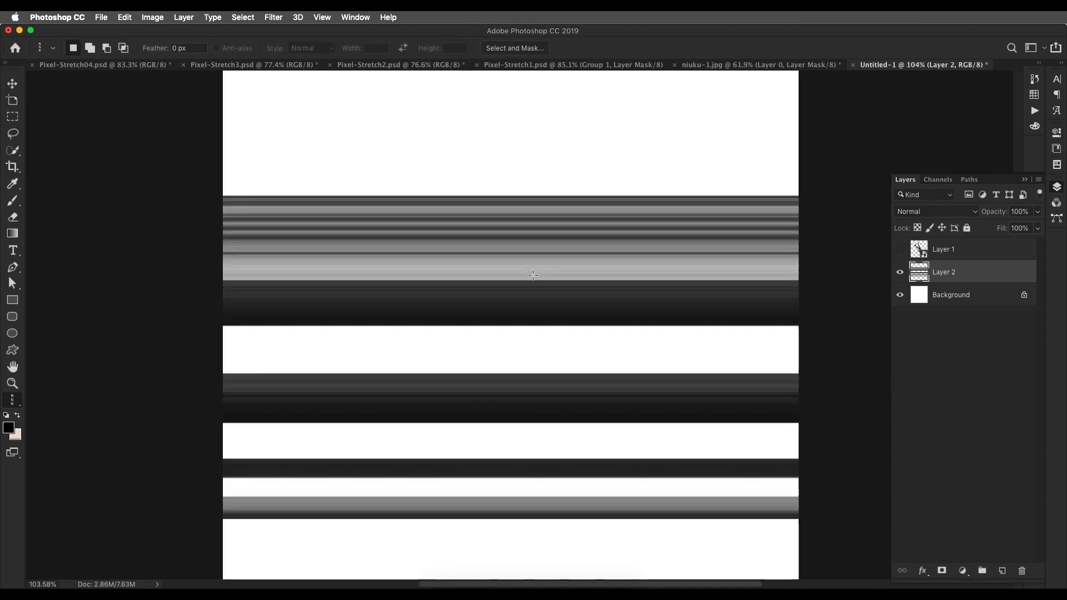
{"action": "scroll", "coordinate": [533, 274], "scroll_direction": "up", "scroll_amount": 1}
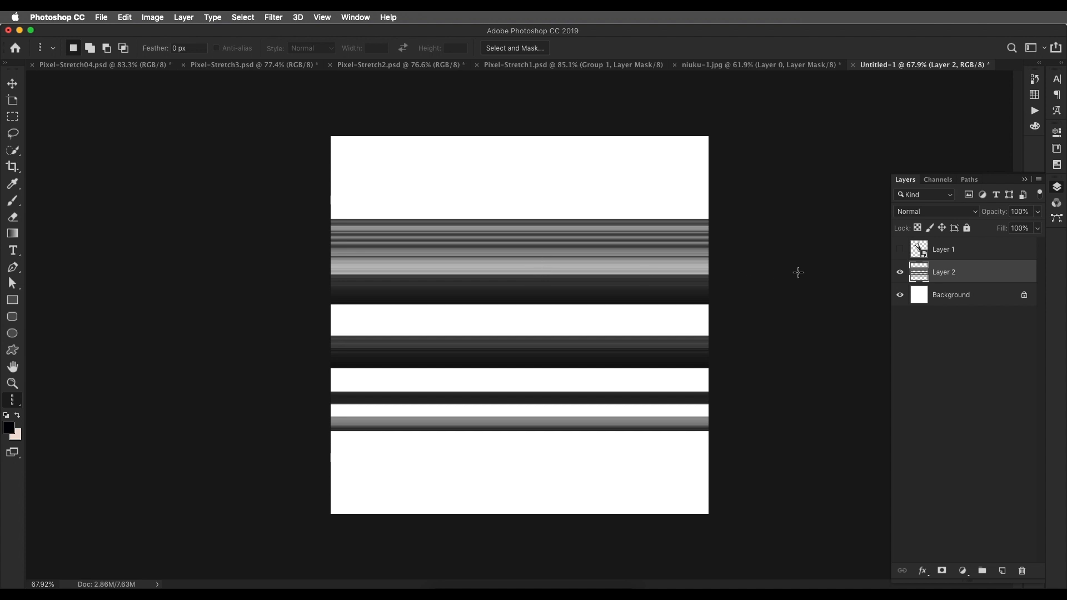
- Convert the stretched stripe layer to a smart object and show the man's layer again
{"action": "right_click", "coordinate": [989, 280]}
{"action": "left_click", "coordinate": [923, 256]}
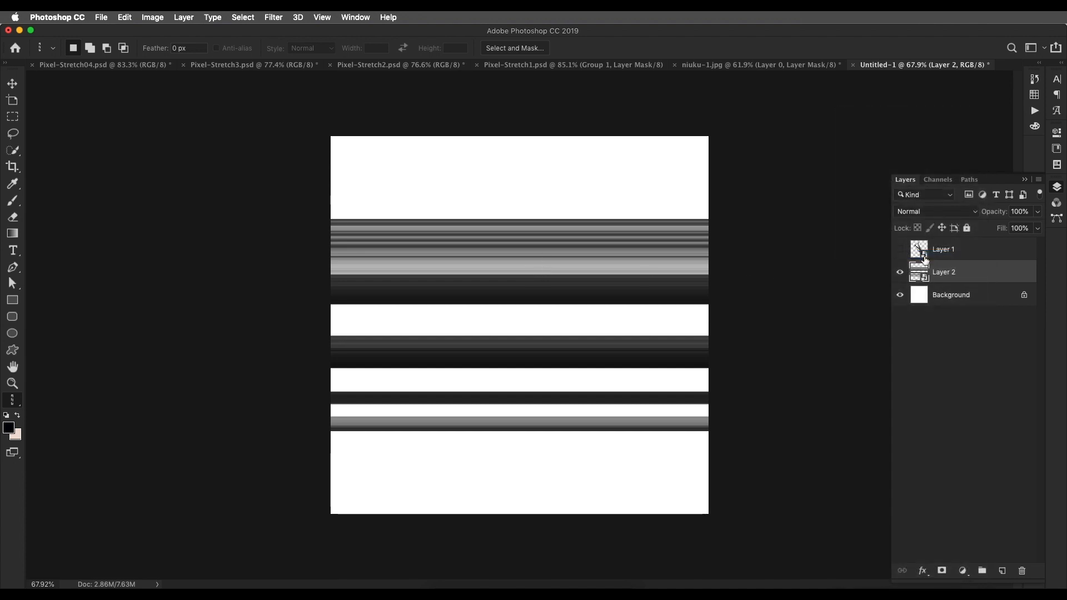
{"action": "left_click", "coordinate": [900, 274]}
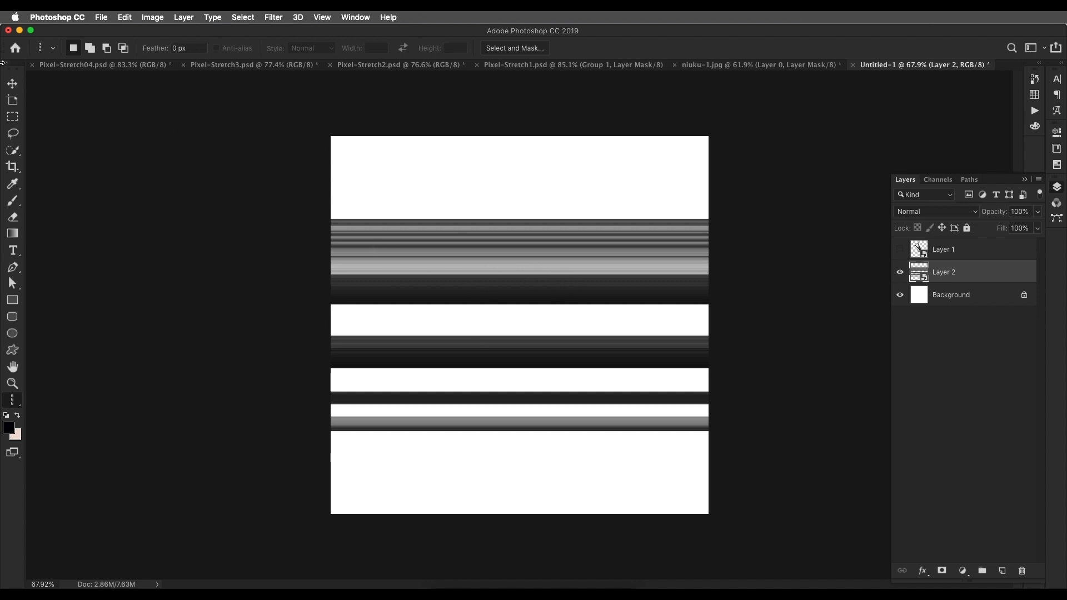
{"action": "left_click", "coordinate": [12, 83]}
{"action": "left_click", "coordinate": [900, 249]}
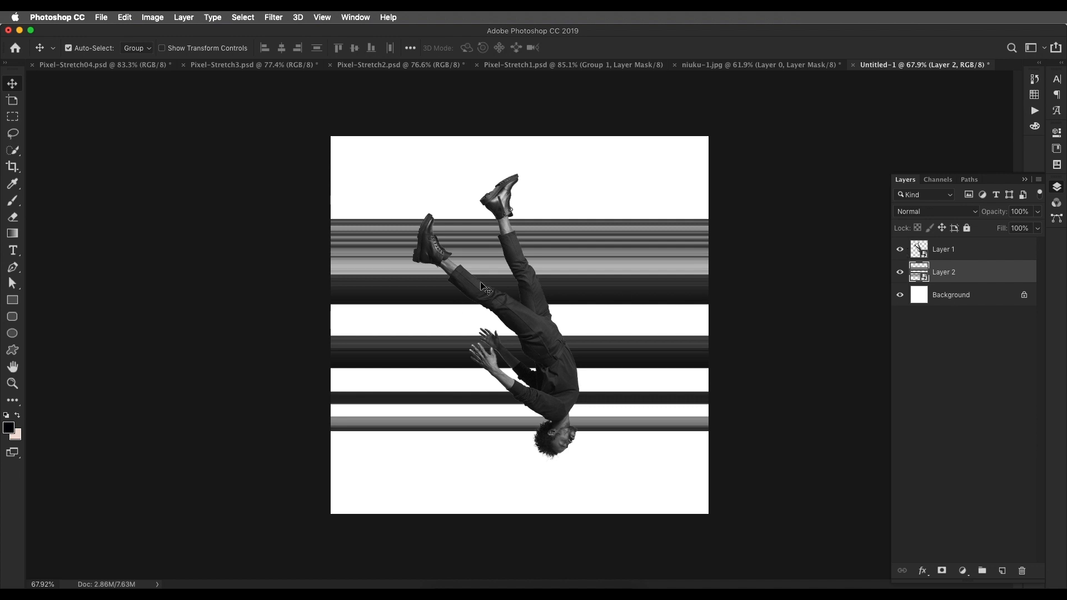
- Rotate the stripe layer 45° and place it behind the man with its lower corner just below his head
{"action": "left_click_drag", "start_coordinate": [665, 289], "coordinate": [583, 274]}
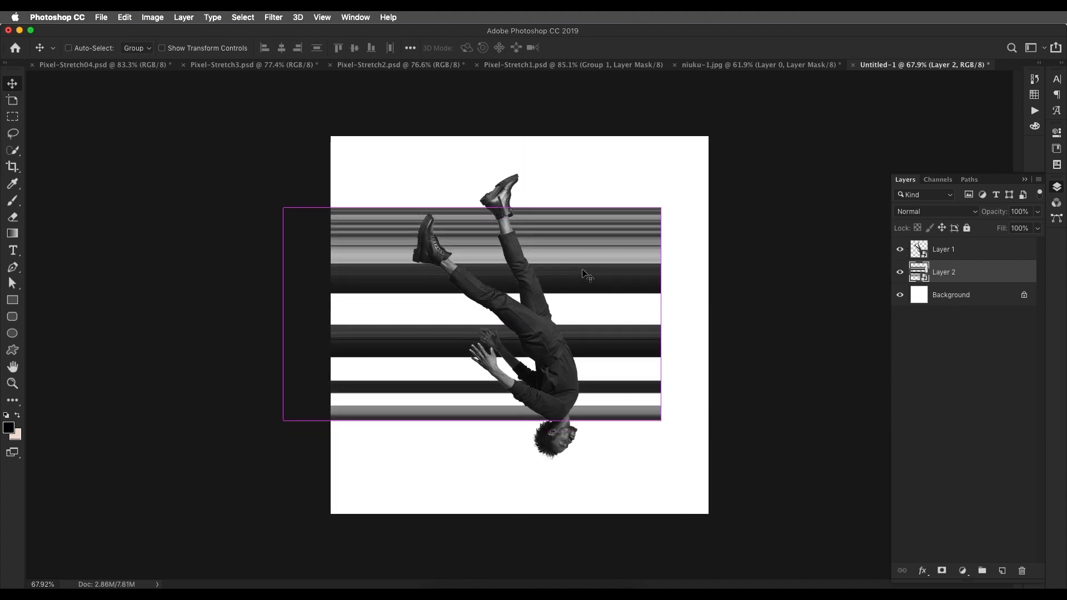
{"action": "key", "text": "ctrl+t"}
{"action": "left_click_drag", "start_coordinate": [677, 207], "coordinate": [703, 382]}
{"action": "left_click_drag", "start_coordinate": [589, 356], "coordinate": [612, 290]}
{"action": "scroll", "coordinate": [590, 414], "scroll_direction": "up", "scroll_amount": 3}
{"action": "left_click_drag", "start_coordinate": [577, 464], "coordinate": [577, 476]}
{"action": "scroll", "coordinate": [494, 525], "scroll_direction": "up", "scroll_amount": 10}
{"action": "left_click_drag", "start_coordinate": [516, 410], "coordinate": [509, 417]}
{"action": "scroll", "coordinate": [556, 439], "scroll_direction": "down", "scroll_amount": 6}
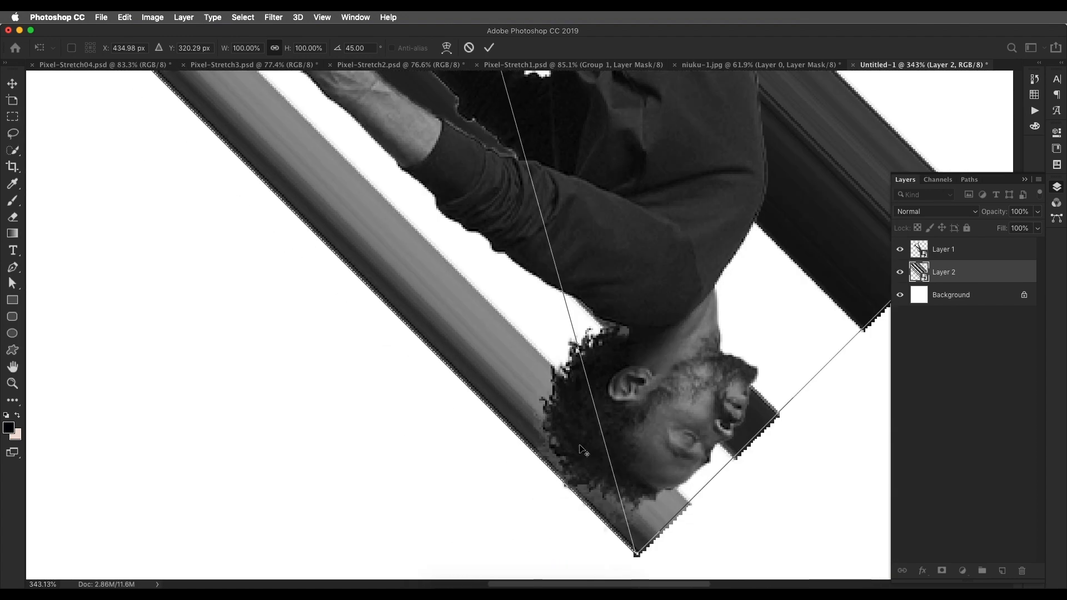
- Narrow the rotated stripe band to 84.94% height by pulling in its outer edge beside the raised shoe
{"action": "left_click_drag", "start_coordinate": [625, 353], "coordinate": [583, 533]}
{"action": "left_click_drag", "start_coordinate": [556, 305], "coordinate": [558, 315]}
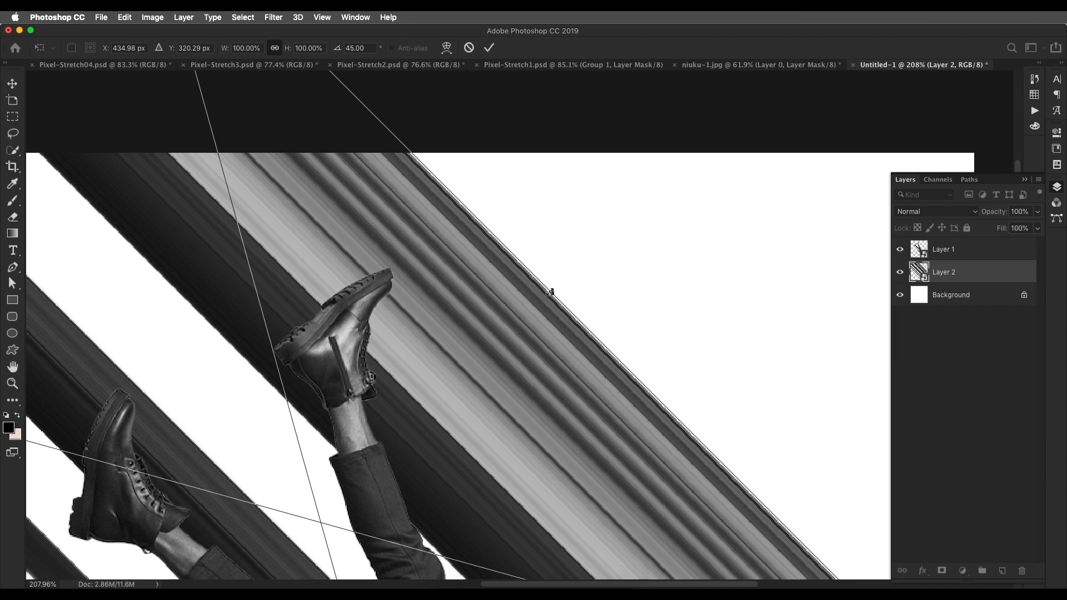
{"action": "left_click_drag", "start_coordinate": [549, 292], "coordinate": [463, 339]}
{"action": "key", "text": "super+0"}
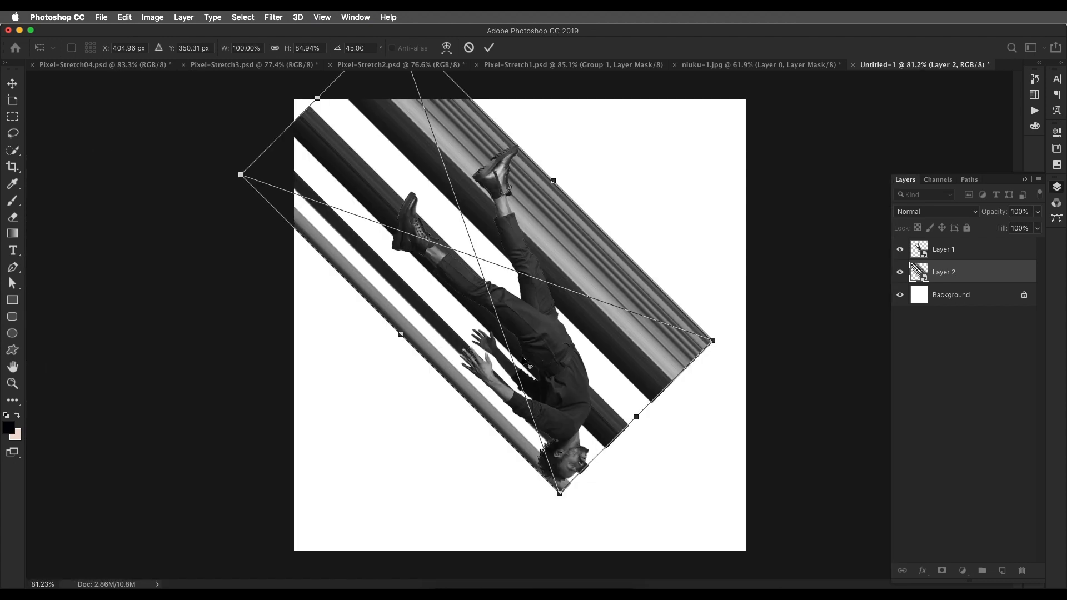
{"action": "scroll", "coordinate": [522, 361], "scroll_direction": "down", "scroll_amount": 5}
{"action": "key", "text": "Return"}
- Scale the man and the stripe layer down together to about 82% and centre them within the canvas
{"action": "left_click", "coordinate": [1012, 252], "text": "shift"}
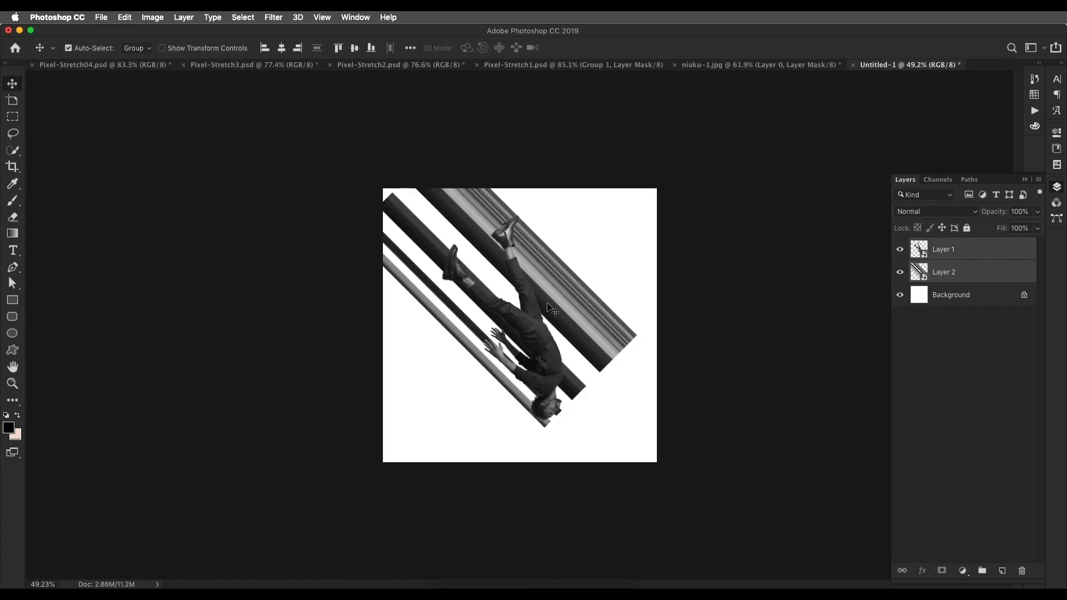
{"action": "key", "text": "super+t"}
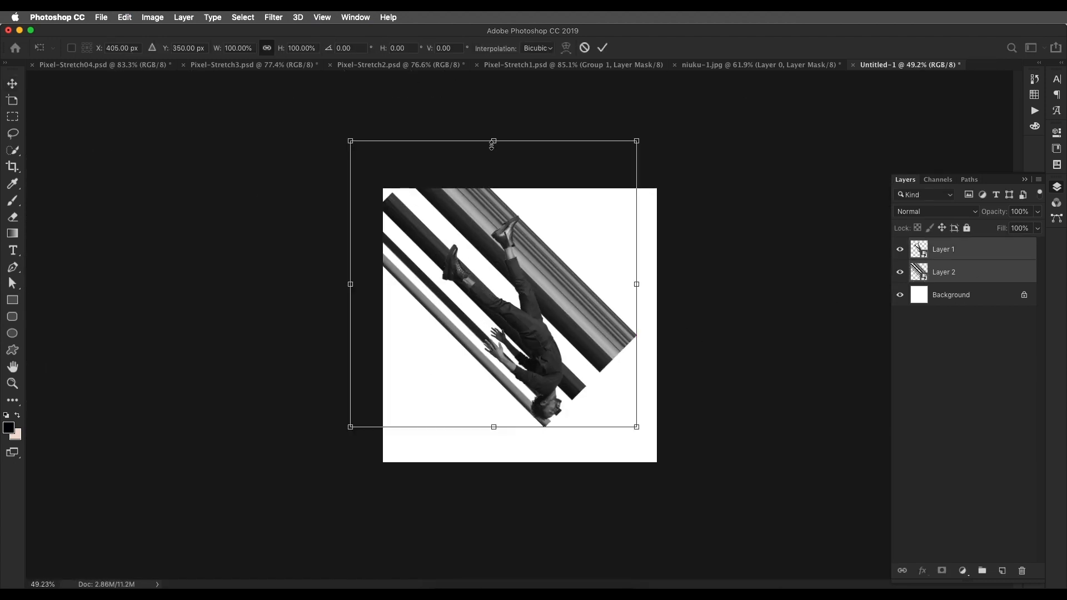
{"action": "left_click_drag", "start_coordinate": [492, 144], "coordinate": [495, 187]}
{"action": "key", "text": "Return"}
{"action": "left_click_drag", "start_coordinate": [538, 346], "coordinate": [559, 355]}
- Lengthen only the stripe layer to 136.74% width so its upper end runs past the canvas's upper-left corner
{"action": "left_click", "coordinate": [911, 275]}
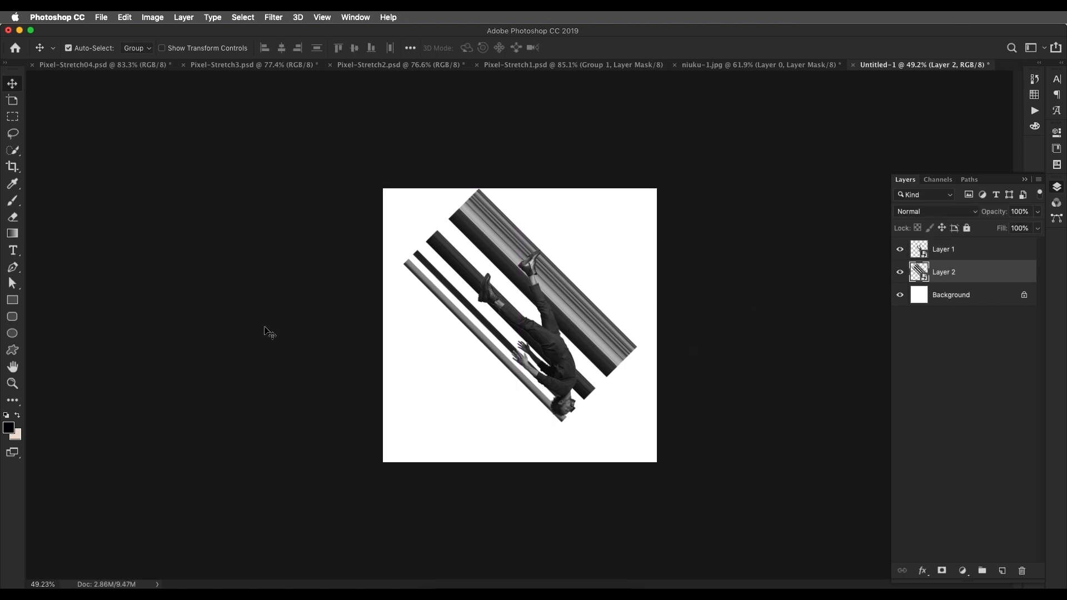
{"action": "key", "text": "cmd+t"}
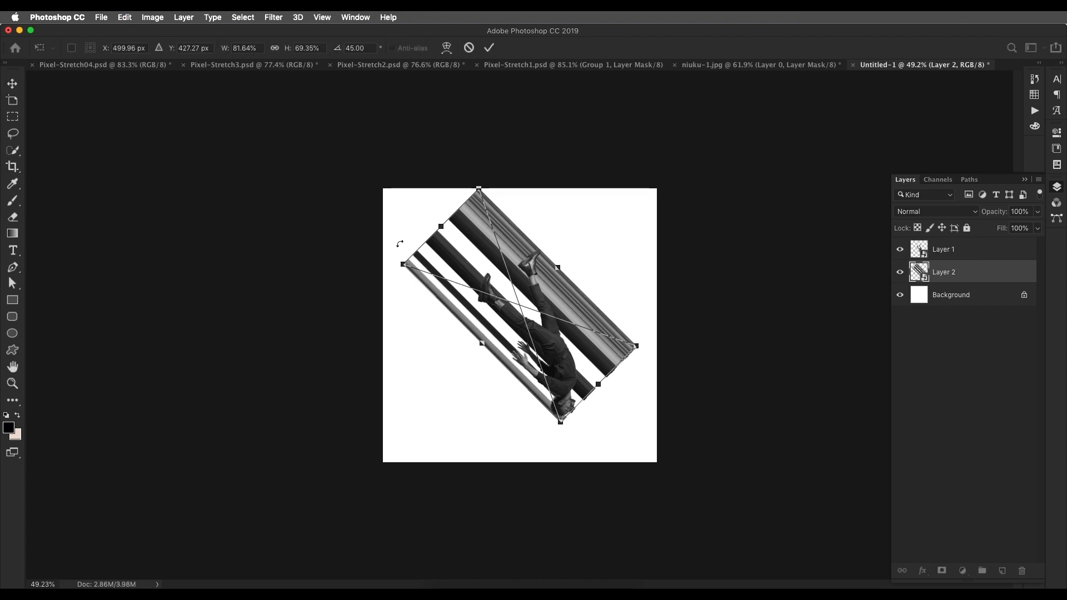
{"action": "left_click_drag", "start_coordinate": [441, 226], "coordinate": [334, 119]}
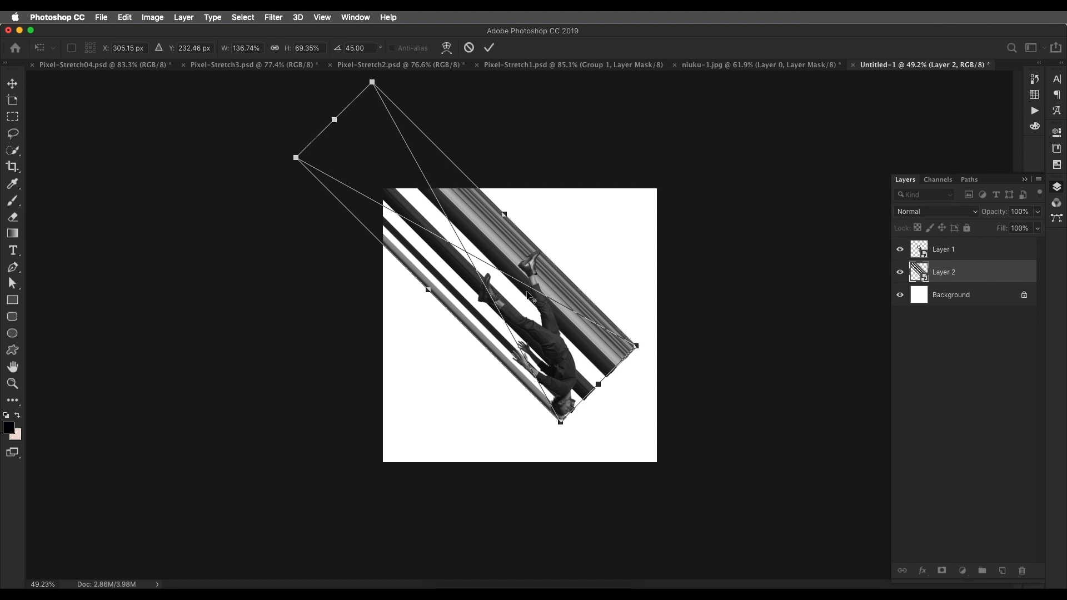
{"action": "scroll", "coordinate": [526, 296], "scroll_direction": "up", "scroll_amount": 3}
{"action": "scroll", "coordinate": [528, 295], "scroll_direction": "down", "scroll_amount": 3}
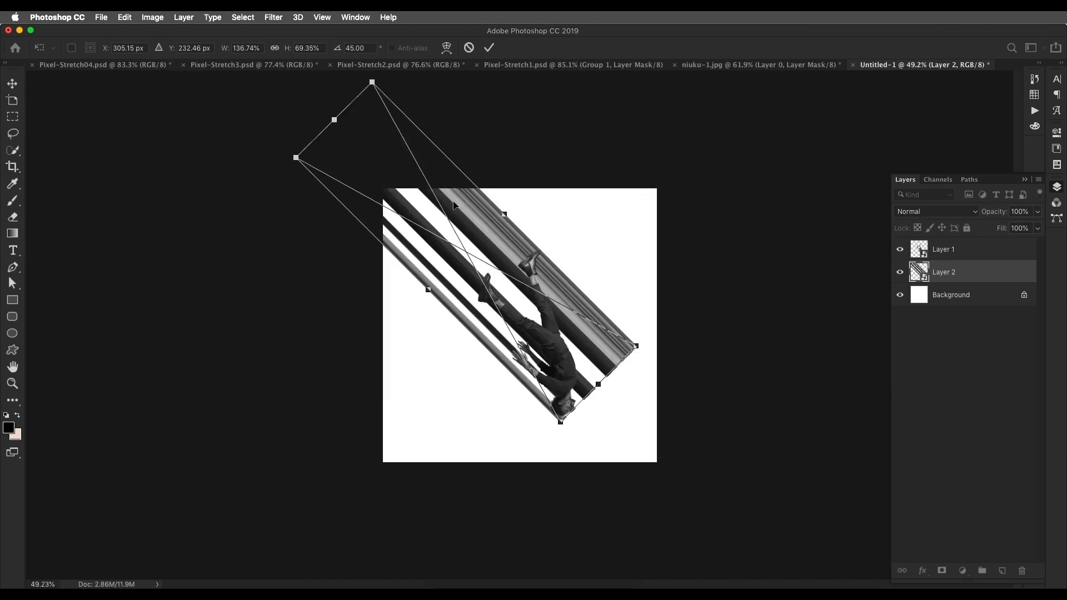
- Distort the stripe layer by pulling the two upper-end corners outward so the band fans out to 115.62% height
{"action": "right_click", "coordinate": [450, 261]}
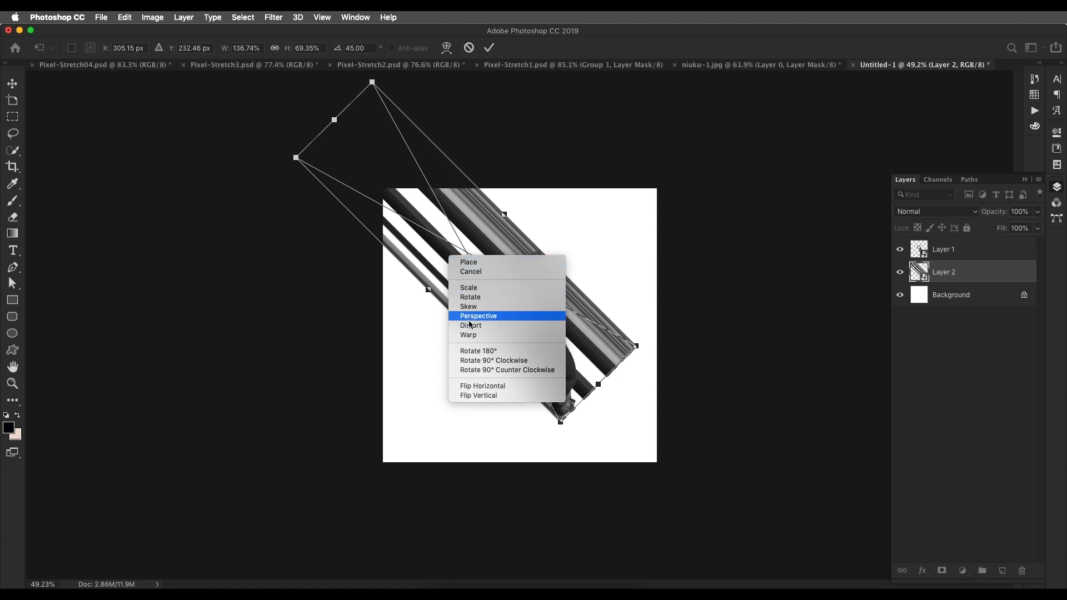
{"action": "left_click", "coordinate": [469, 319]}
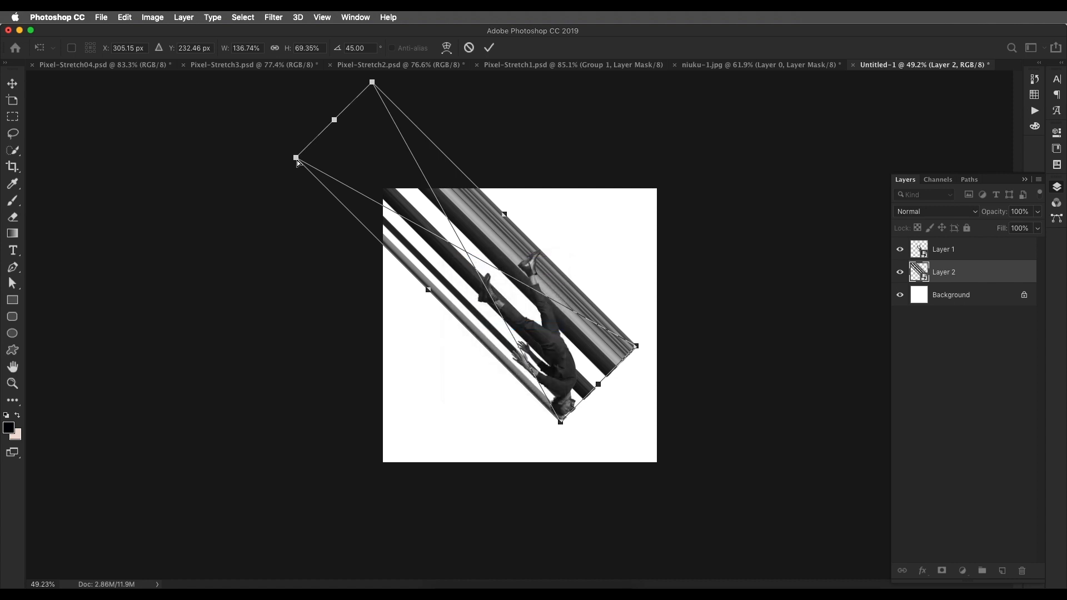
{"action": "left_click_drag", "start_coordinate": [296, 158], "coordinate": [262, 192]}
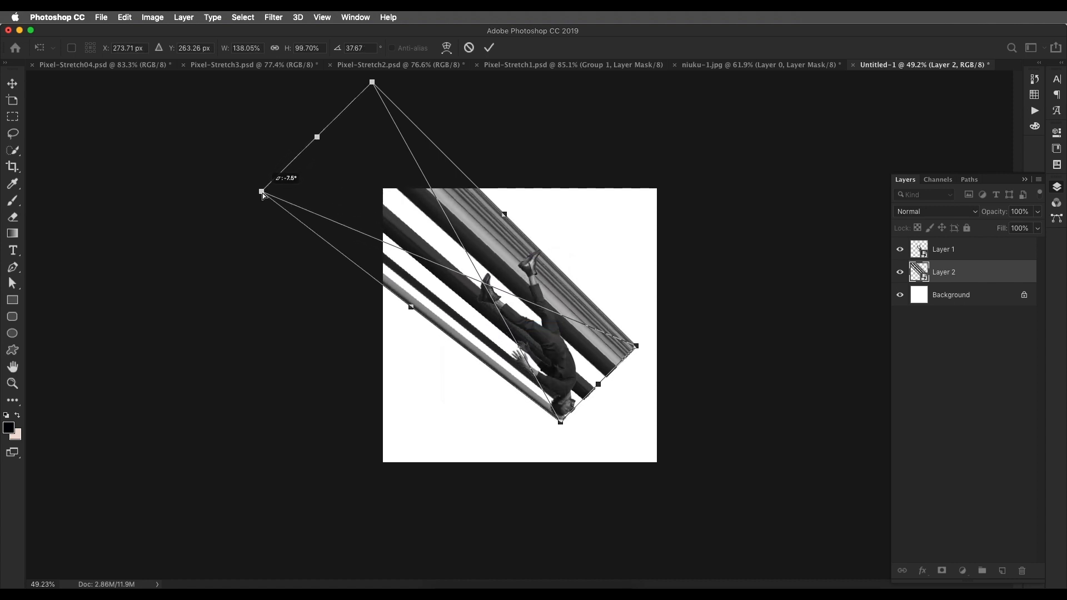
{"action": "left_click_drag", "start_coordinate": [372, 82], "coordinate": [378, 76]}
{"action": "left_click_drag", "start_coordinate": [264, 193], "coordinate": [251, 207]}
{"action": "key", "text": "Return"}
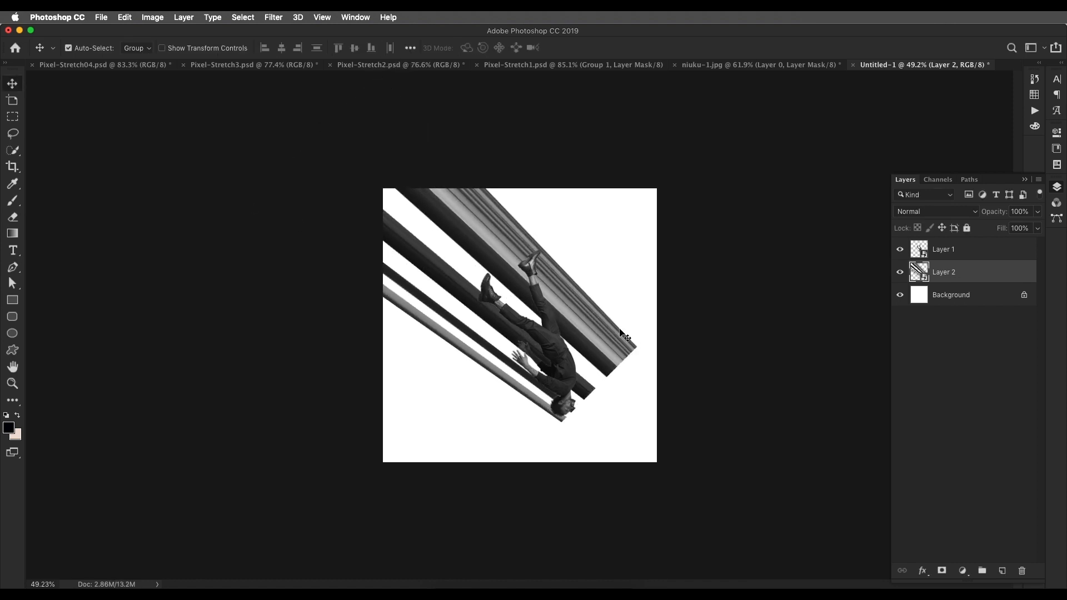
- Distort the stripe layer's lower end by pulling both corners slightly inward, tightening it around the man's head
{"action": "key", "text": "super+0"}
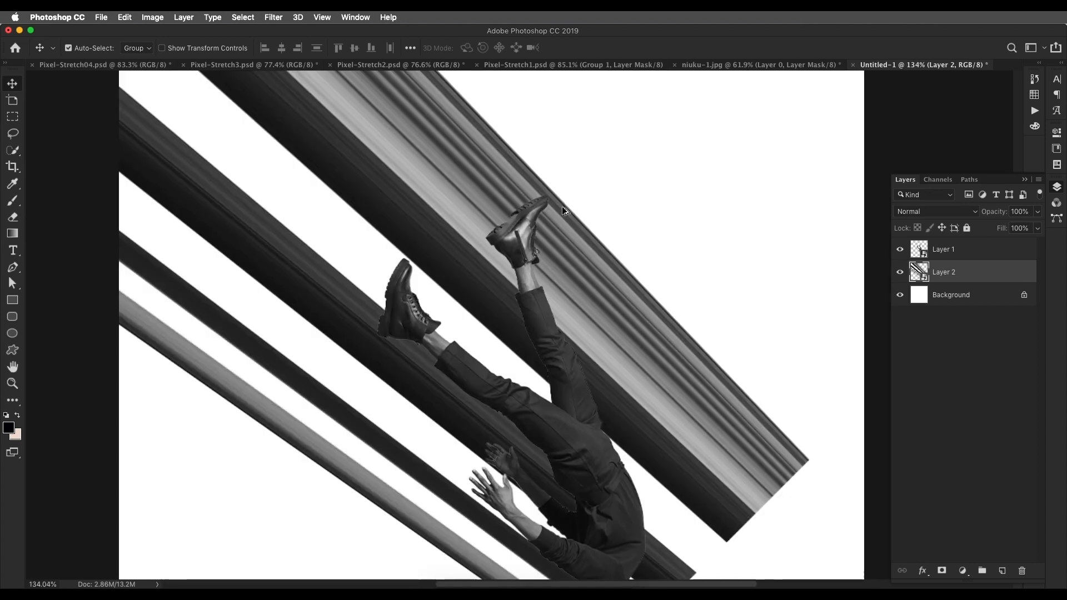
{"action": "scroll", "coordinate": [563, 218], "scroll_direction": "up", "scroll_amount": 3}
{"action": "key", "text": "super+t"}
{"action": "right_click", "coordinate": [614, 276]}
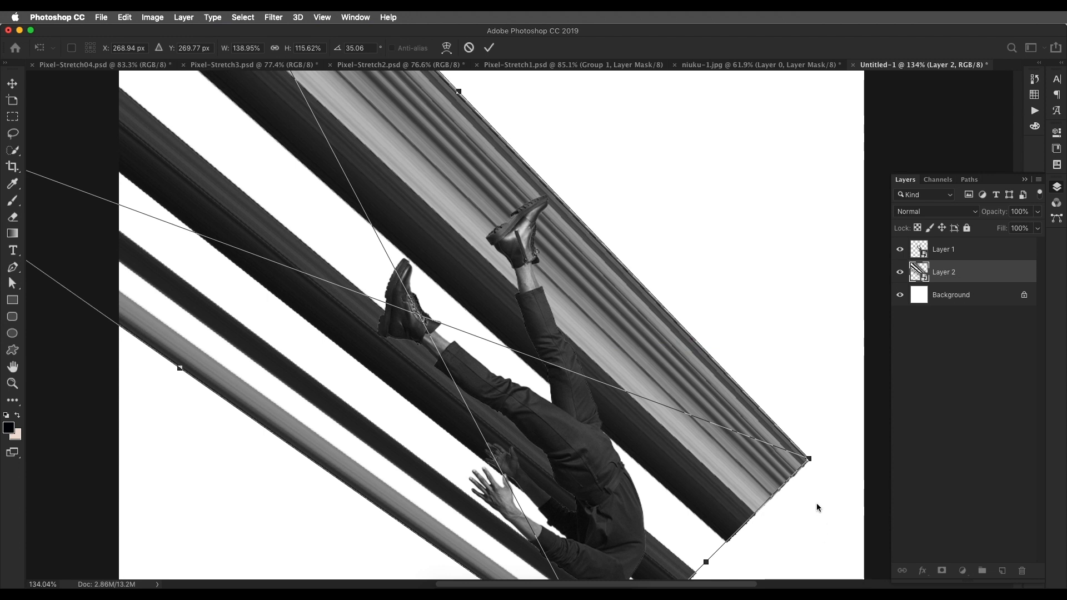
{"action": "left_click_drag", "start_coordinate": [808, 461], "coordinate": [799, 468]}
{"action": "scroll", "coordinate": [502, 245], "scroll_direction": "down", "scroll_amount": 10}
{"action": "scroll", "coordinate": [502, 244], "scroll_direction": "right", "scroll_amount": 3}
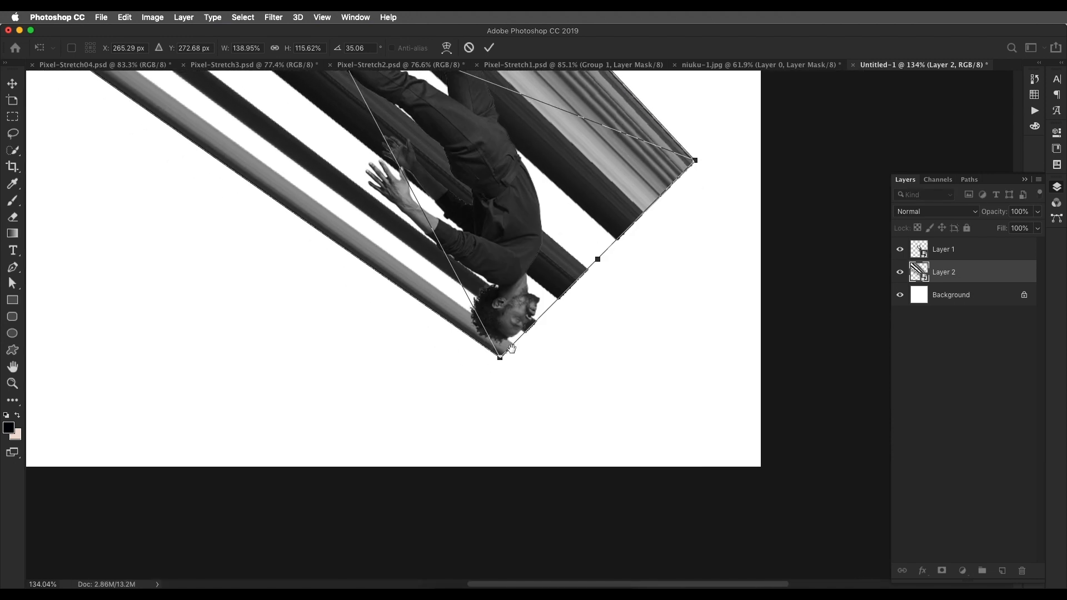
{"action": "left_click_drag", "start_coordinate": [500, 358], "coordinate": [504, 355]}
{"action": "key", "text": "Return"}
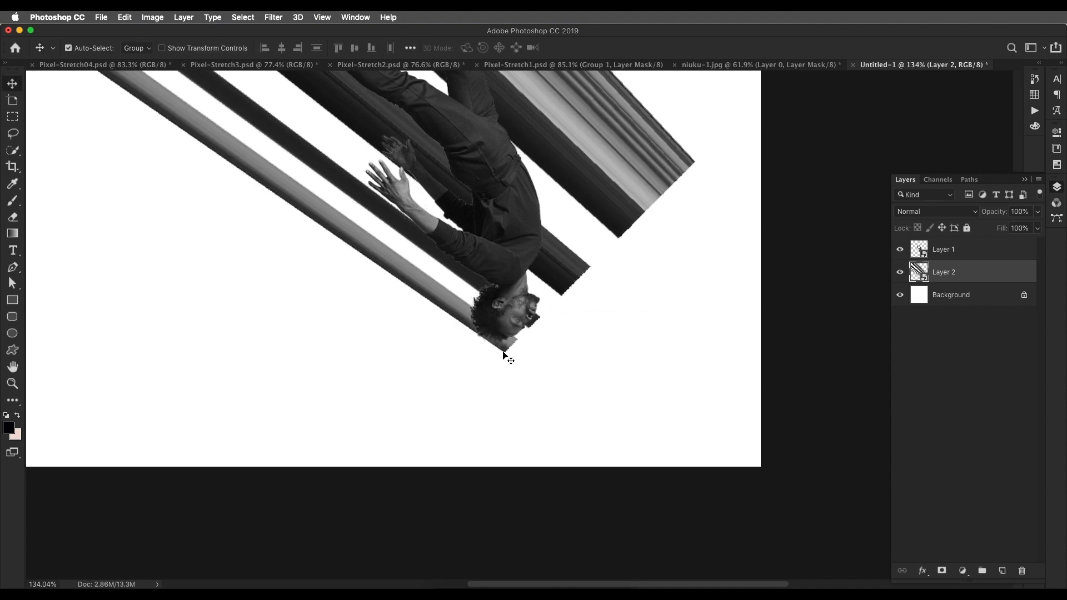
- Trace a pen path from the raised shoe down through the leg and torso to just below the head
{"action": "scroll", "coordinate": [562, 303], "scroll_direction": "down", "scroll_amount": 5}
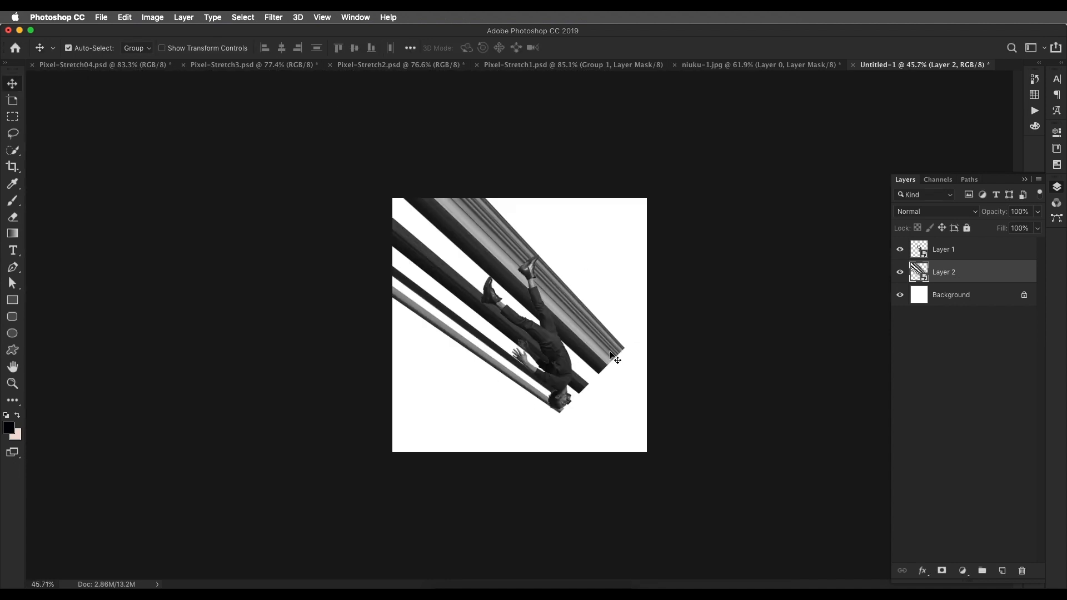
{"action": "scroll", "coordinate": [597, 329], "scroll_direction": "up", "scroll_amount": 3}
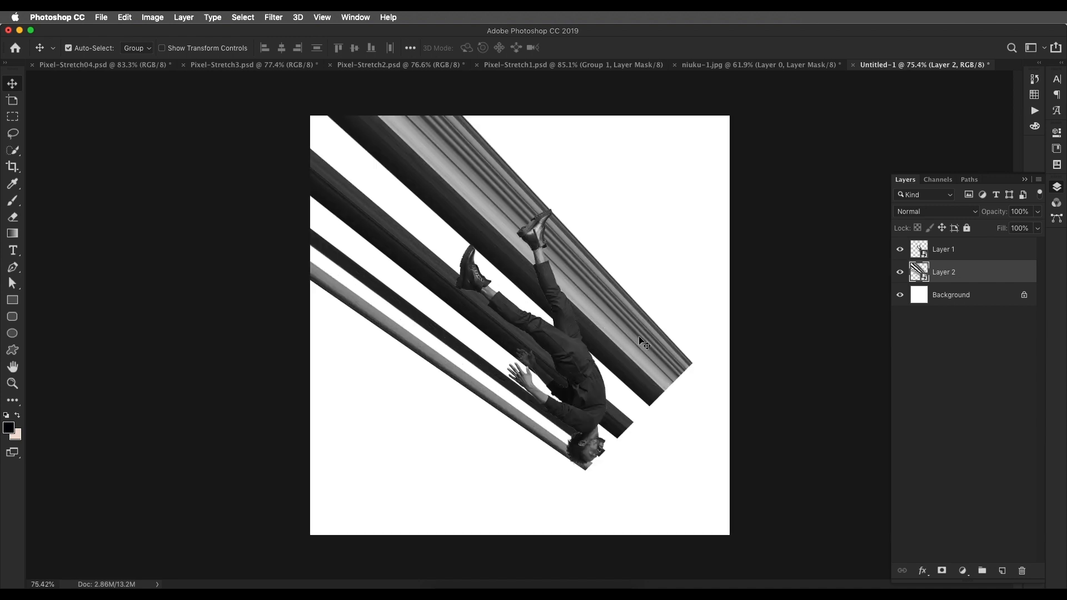
{"action": "key", "text": "p"}
{"action": "scroll", "coordinate": [564, 209], "scroll_direction": "up", "scroll_amount": 3}
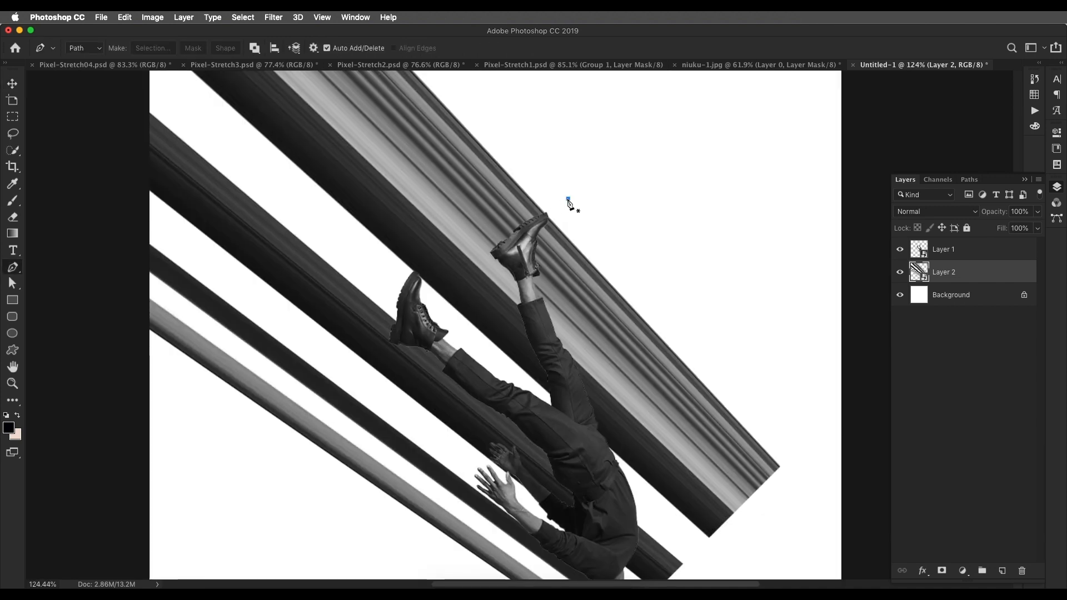
{"action": "left_click_drag", "start_coordinate": [531, 231], "coordinate": [521, 247]}
{"action": "left_click_drag", "start_coordinate": [528, 286], "coordinate": [531, 303]}
{"action": "left_click_drag", "start_coordinate": [554, 363], "coordinate": [561, 382]}
{"action": "left_click_drag", "start_coordinate": [561, 382], "coordinate": [514, 285]}
{"action": "left_click_drag", "start_coordinate": [543, 358], "coordinate": [544, 382]}
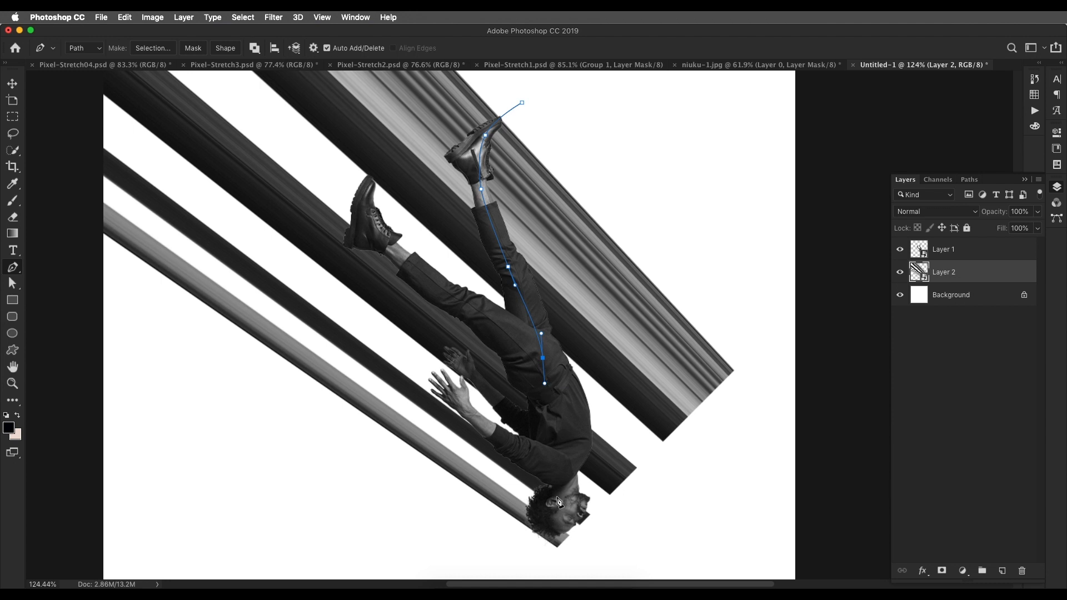
{"action": "left_click_drag", "start_coordinate": [560, 483], "coordinate": [559, 500]}
{"action": "left_click", "coordinate": [523, 548]}
- Close the path around the outside of the canvas's right side and convert it into a selection
{"action": "scroll", "coordinate": [665, 572], "scroll_direction": "down", "scroll_amount": 5}
{"action": "left_click", "coordinate": [689, 512]}
{"action": "left_click", "coordinate": [742, 334]}
{"action": "left_click", "coordinate": [709, 203]}
{"action": "left_click", "coordinate": [592, 175]}
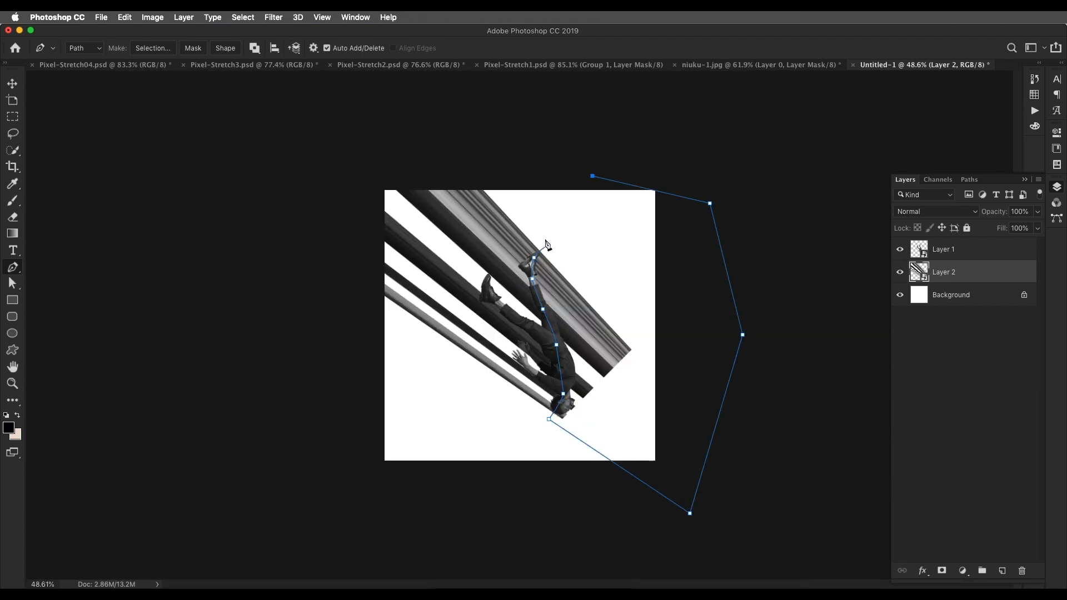
{"action": "left_click", "coordinate": [548, 243]}
{"action": "right_click", "coordinate": [594, 245]}
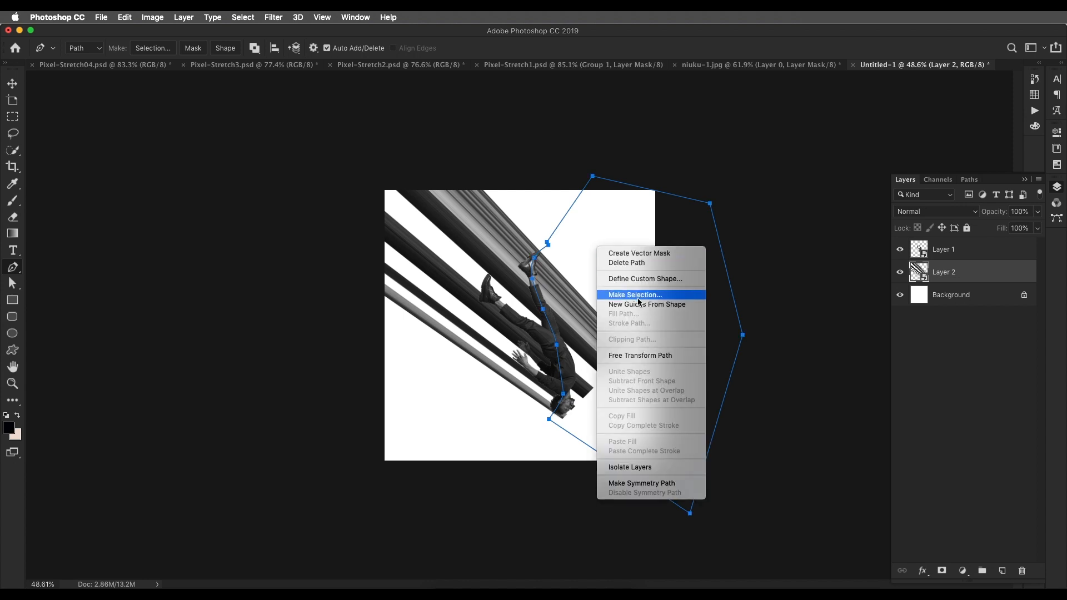
{"action": "left_click", "coordinate": [642, 293]}
{"action": "left_click", "coordinate": [594, 245]}
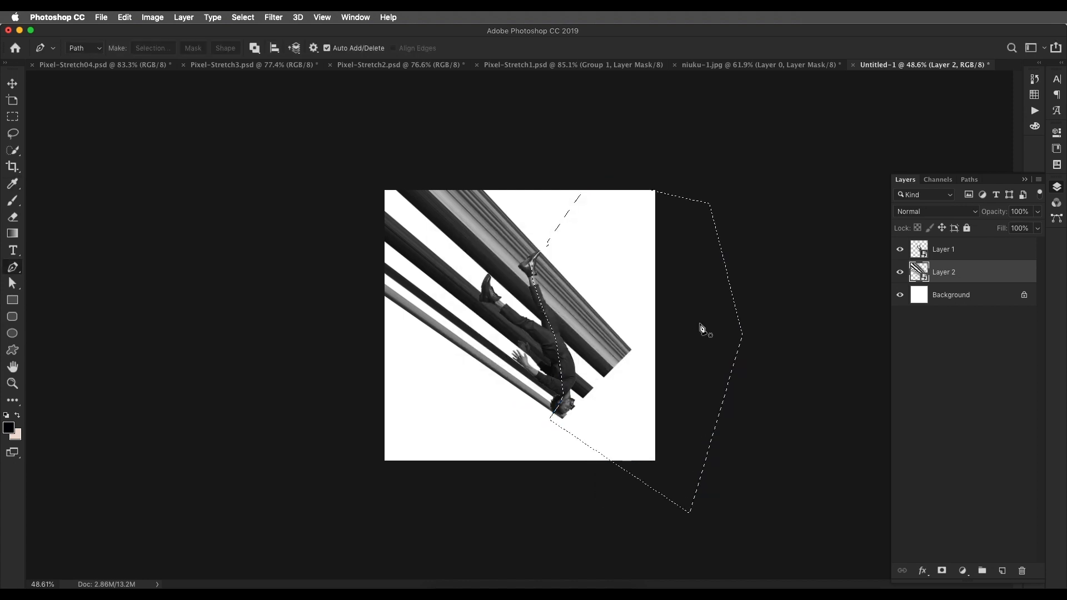
- Add a layer mask from the selection to the stripe layer and invert it to hide the stripes beyond the man's body
{"action": "scroll", "coordinate": [700, 329], "scroll_direction": "up", "scroll_amount": 3}
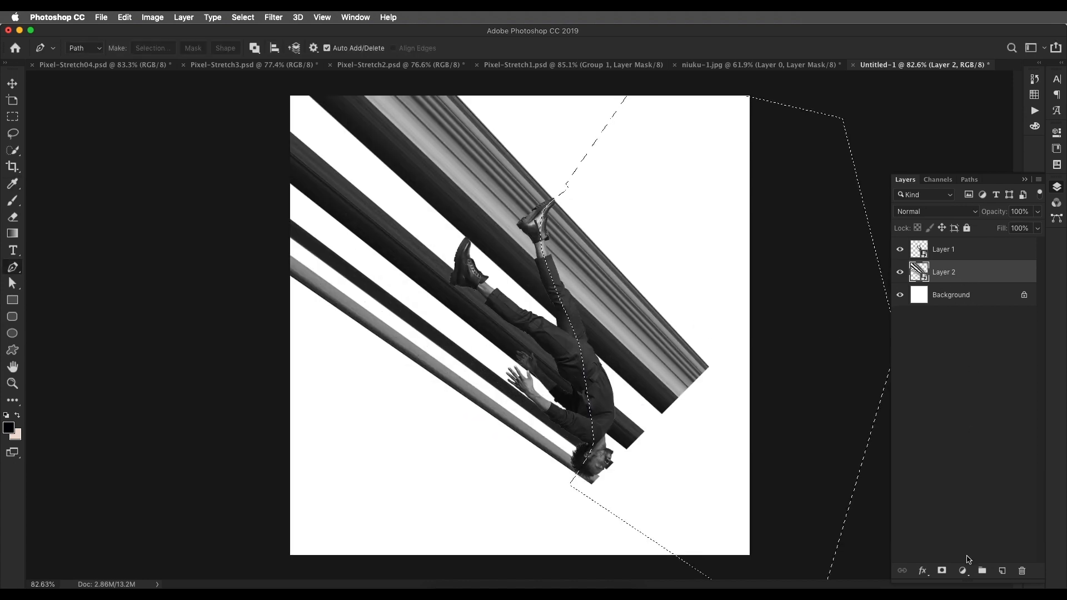
{"action": "left_click", "coordinate": [941, 570]}
{"action": "scroll", "coordinate": [648, 331], "scroll_direction": "down", "scroll_amount": 4}
{"action": "scroll", "coordinate": [647, 331], "scroll_direction": "up", "scroll_amount": 5}
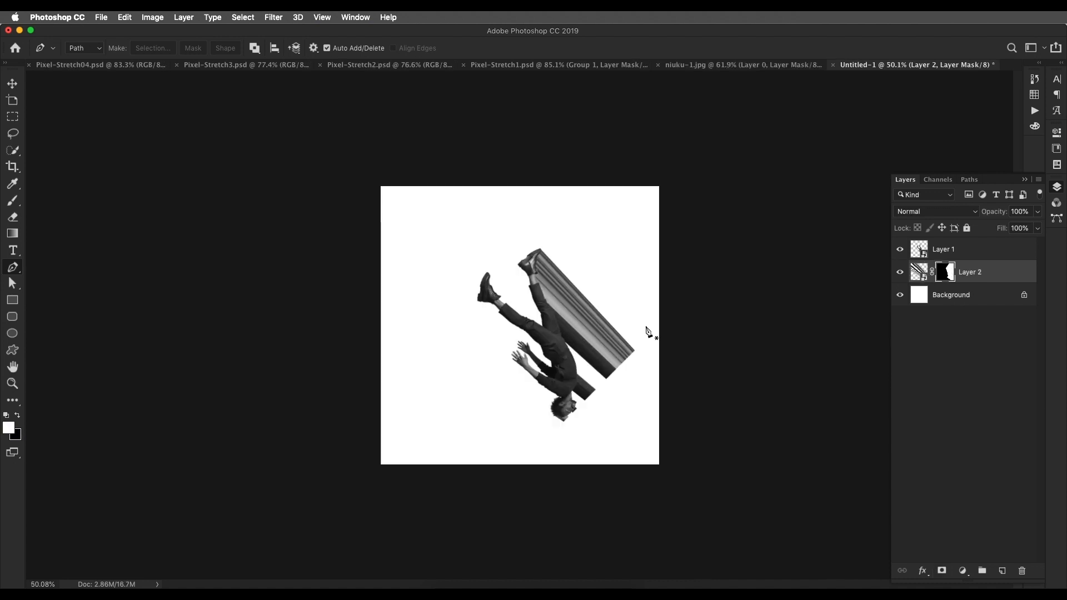
{"action": "key", "text": "super+0"}
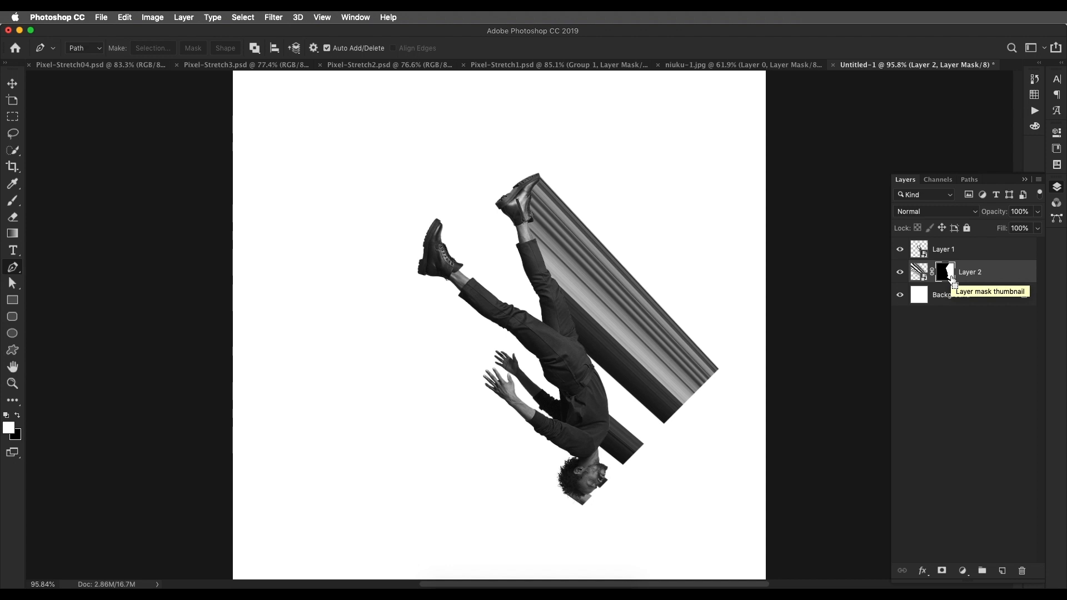
{"action": "key", "text": "super+i"}
{"action": "scroll", "coordinate": [652, 269], "scroll_direction": "down", "scroll_amount": 3}
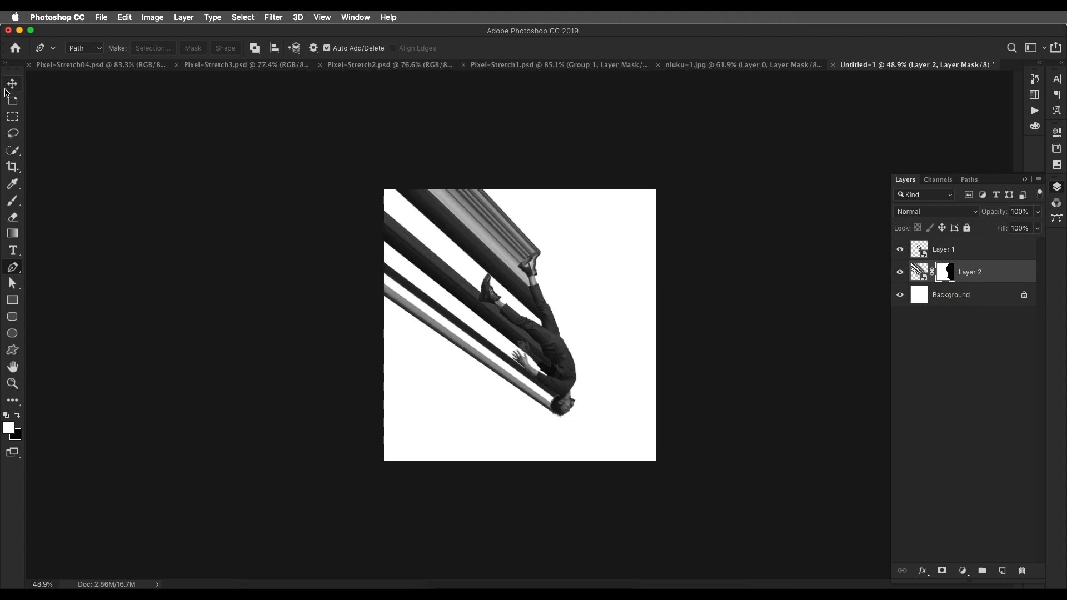
- Select the man and stripe layers together and move them slightly up and to the right on the canvas
{"action": "left_click", "coordinate": [11, 84]}
{"action": "left_click", "coordinate": [914, 273]}
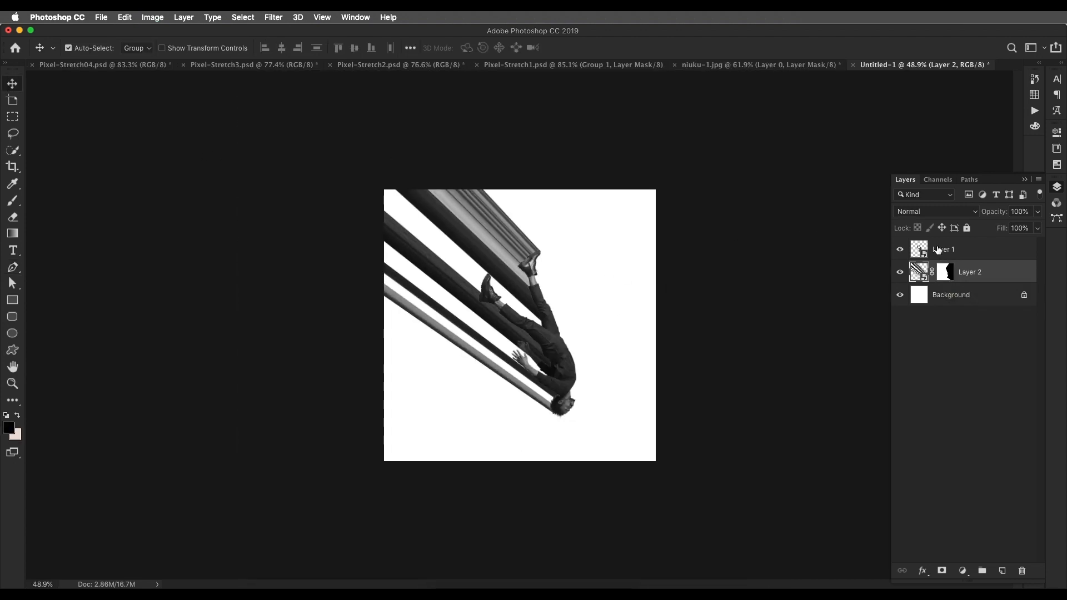
{"action": "left_click", "coordinate": [938, 251], "text": "shift"}
{"action": "mouse_move", "coordinate": [560, 359]}
{"action": "left_mouse_down"}
{"action": "mouse_move", "coordinate": [576, 368]}
{"action": "mouse_move", "coordinate": [568, 353]}
{"action": "left_mouse_up"}
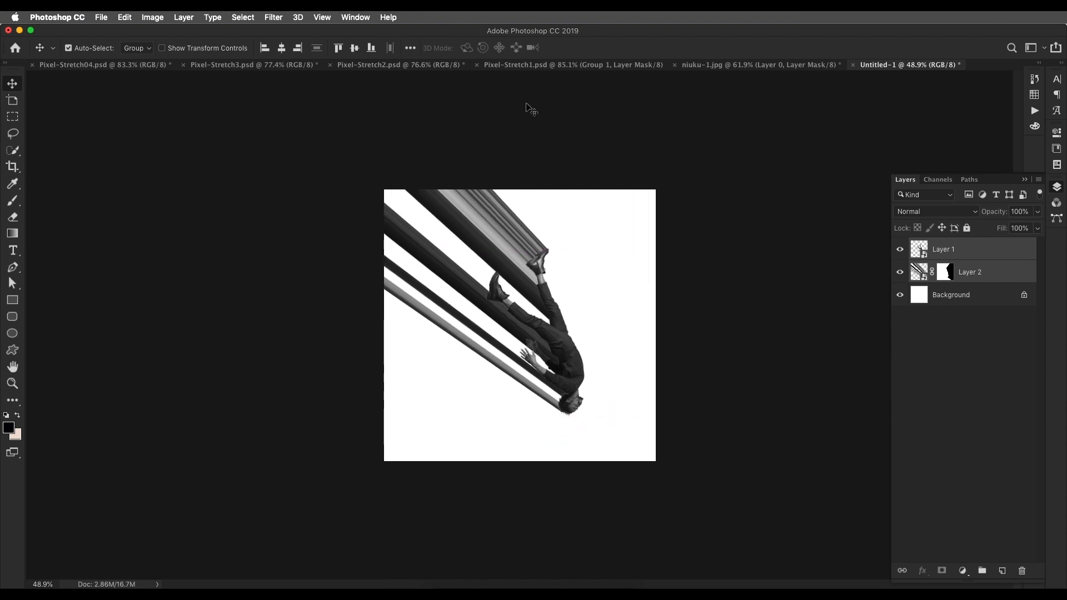
- Examine the finished composition in Pixel-Stretch2.psd and return to the Untitled-1 document
{"action": "left_click", "coordinate": [407, 65]}
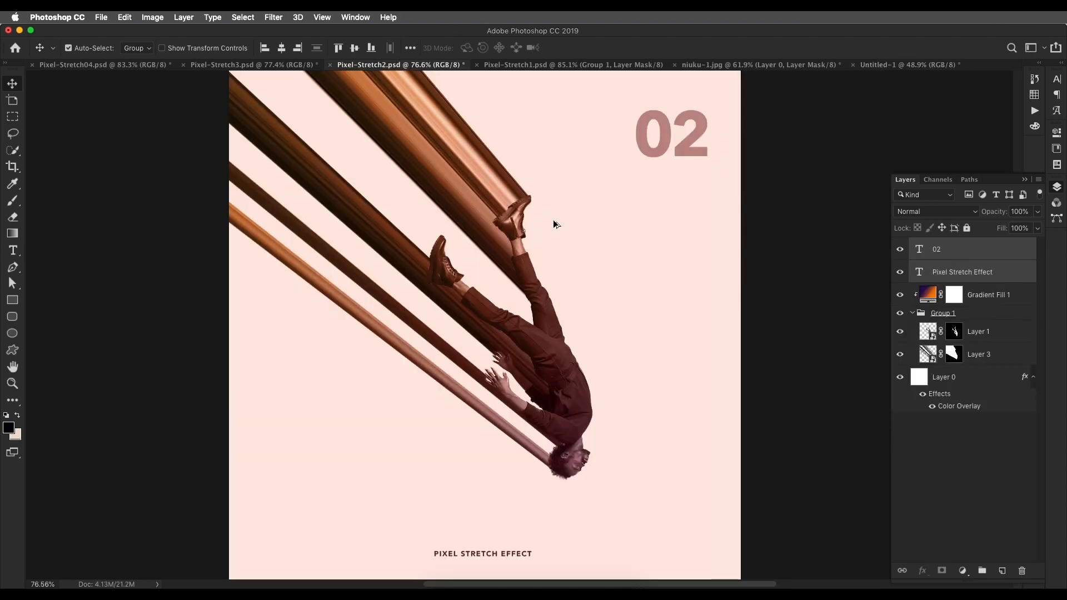
{"action": "key", "text": "super+0"}
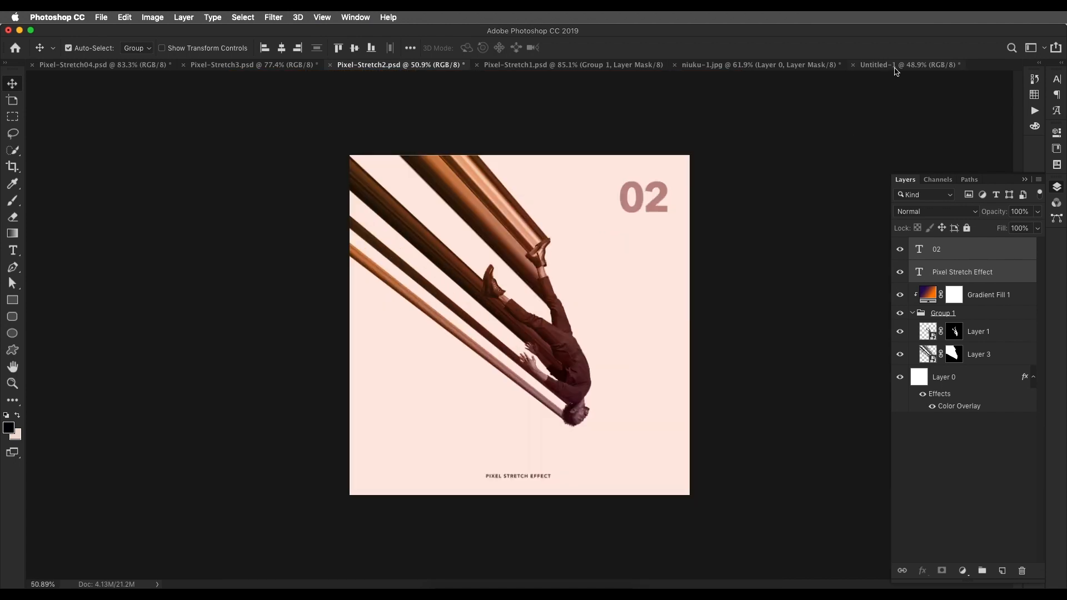
{"action": "left_click", "coordinate": [895, 66]}
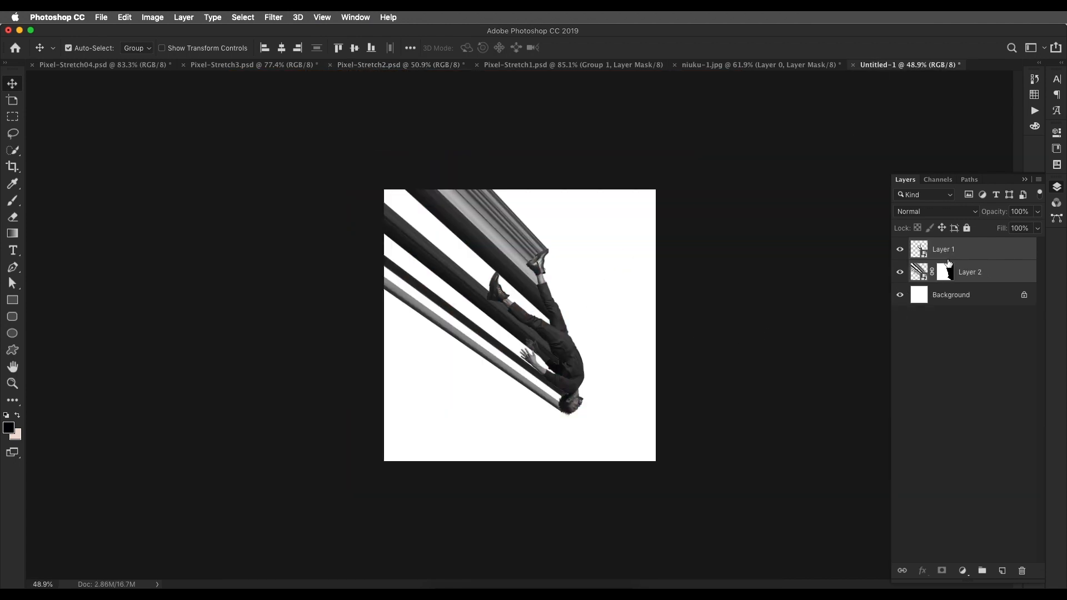
- Scale the man and stripe layers together to 91.48% and shift them slightly up and to the left
{"action": "key", "text": "super+t"}
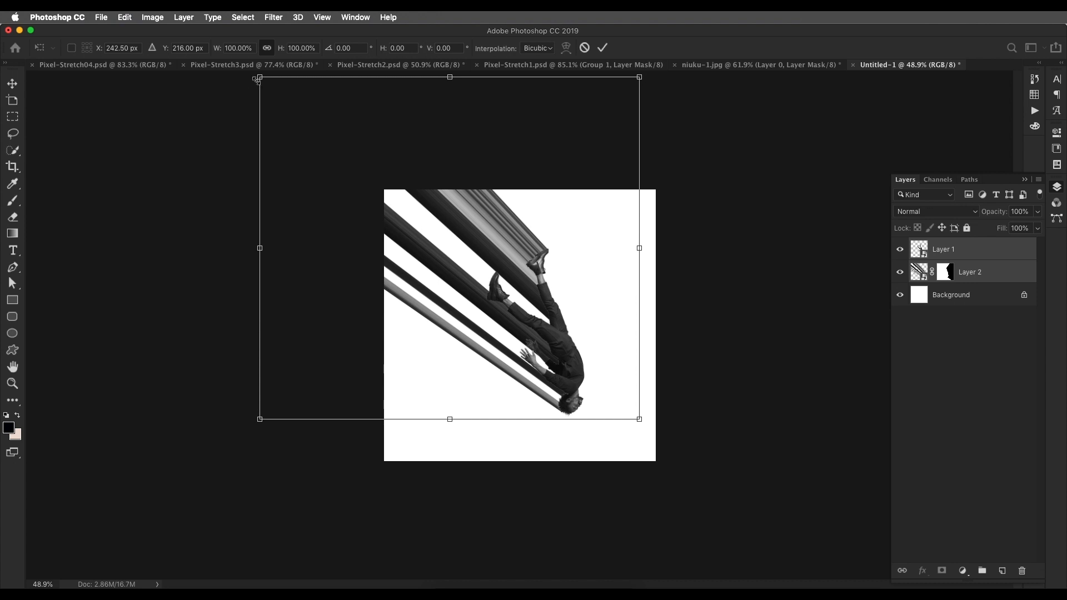
{"action": "left_click_drag", "start_coordinate": [257, 80], "coordinate": [289, 109]}
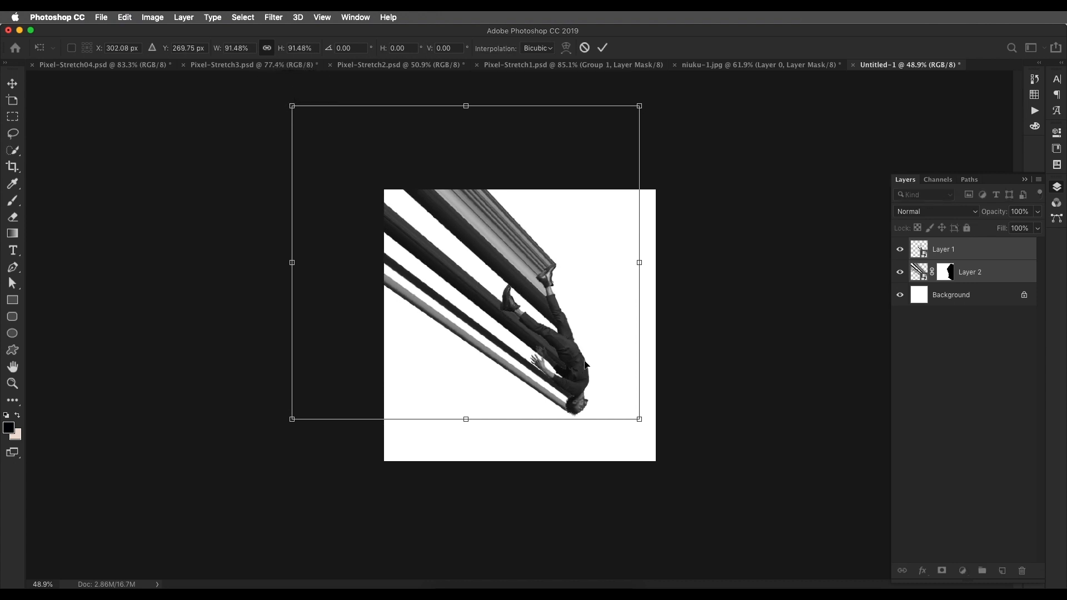
{"action": "left_click_drag", "start_coordinate": [584, 360], "coordinate": [574, 353]}
{"action": "key", "text": "Return"}
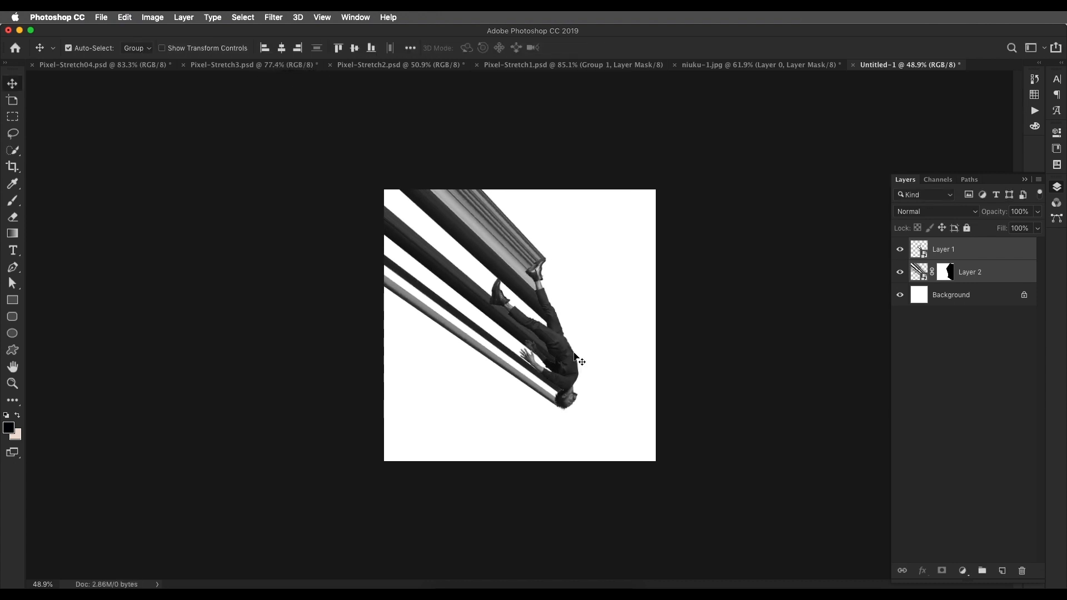
{"action": "scroll", "coordinate": [574, 354], "scroll_direction": "up", "scroll_amount": 5}
{"action": "scroll", "coordinate": [542, 302], "scroll_direction": "down", "scroll_amount": 5}
{"action": "scroll", "coordinate": [542, 294], "scroll_direction": "up", "scroll_amount": 5}
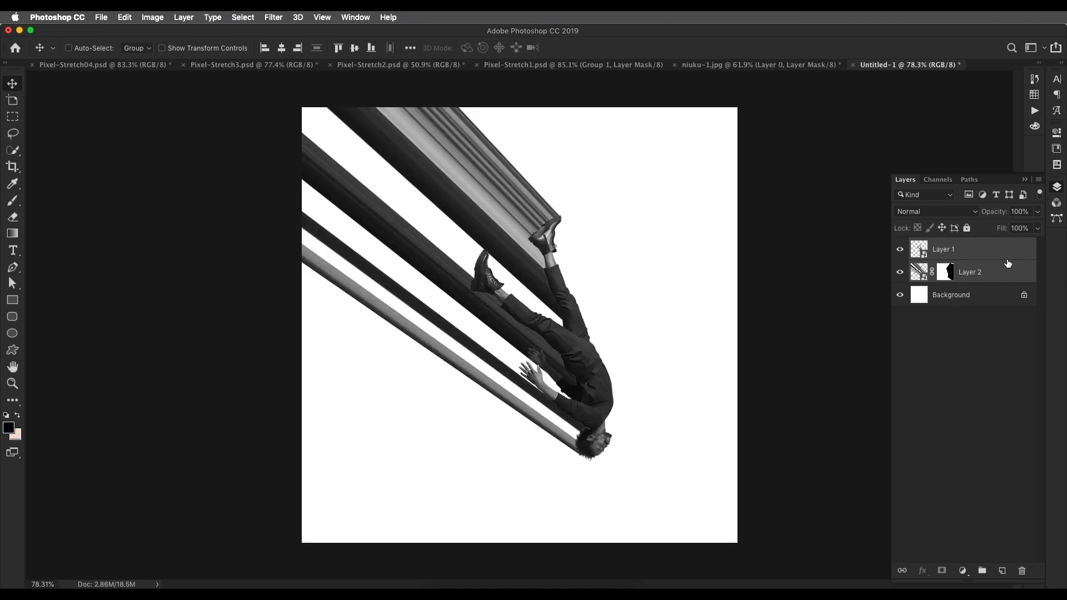
- Group the man and stripe layers and add a linear 90° gradient fill layer above the group
{"action": "key", "text": "super+g"}
{"action": "left_click", "coordinate": [899, 245]}
{"action": "left_click", "coordinate": [899, 244]}
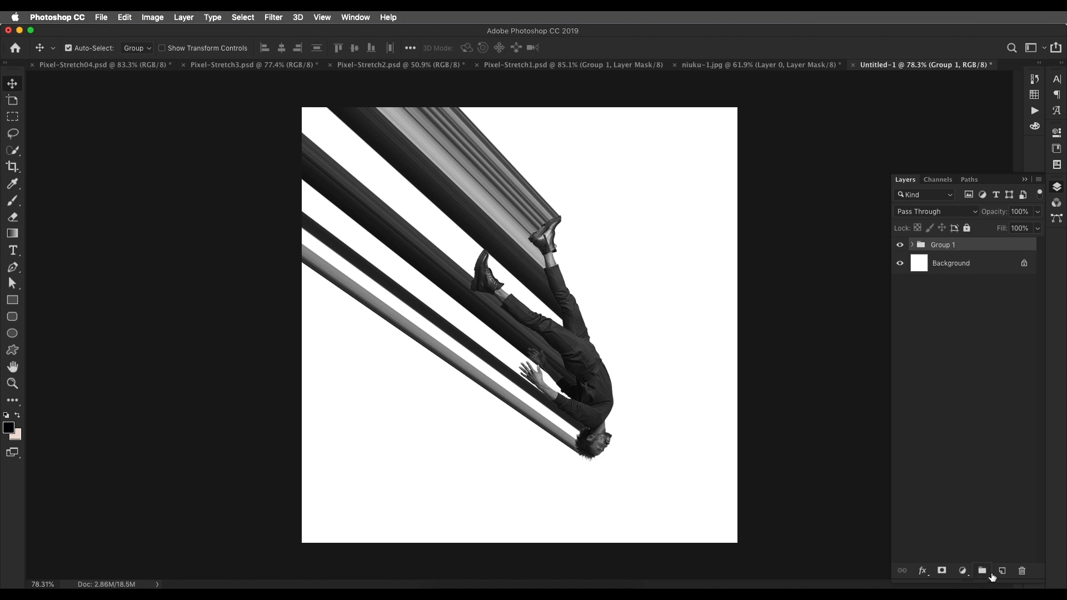
{"action": "left_click", "coordinate": [970, 573]}
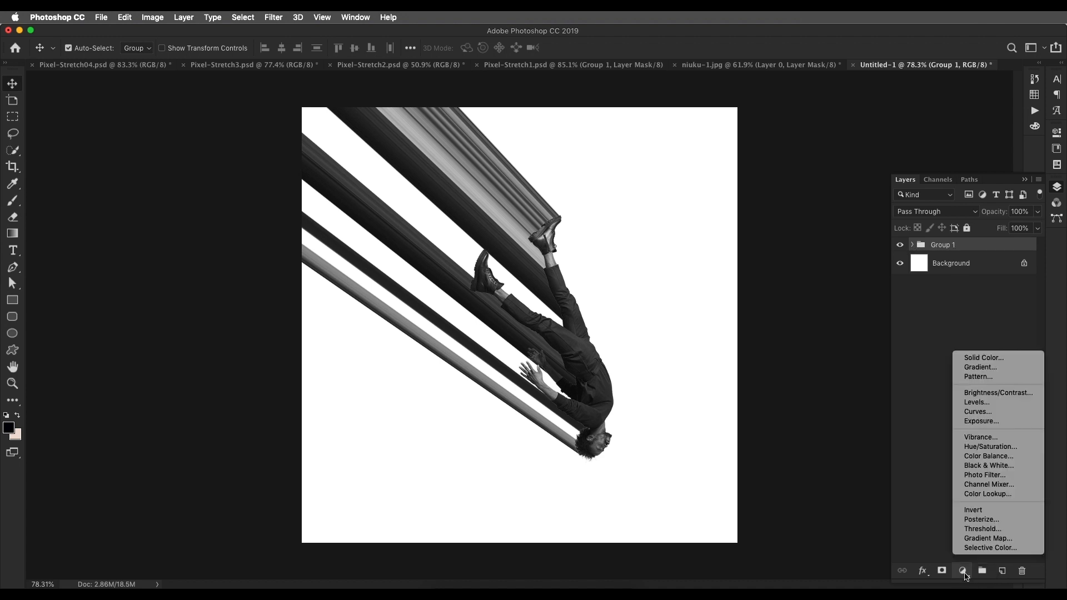
{"action": "left_click", "coordinate": [980, 367]}
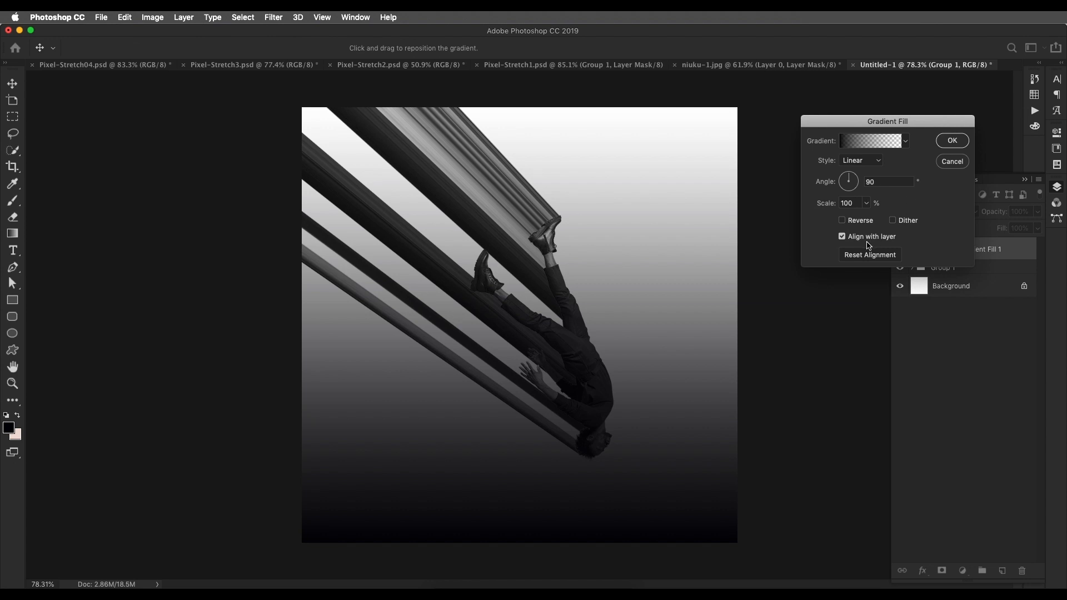
{"action": "left_click", "coordinate": [965, 146]}
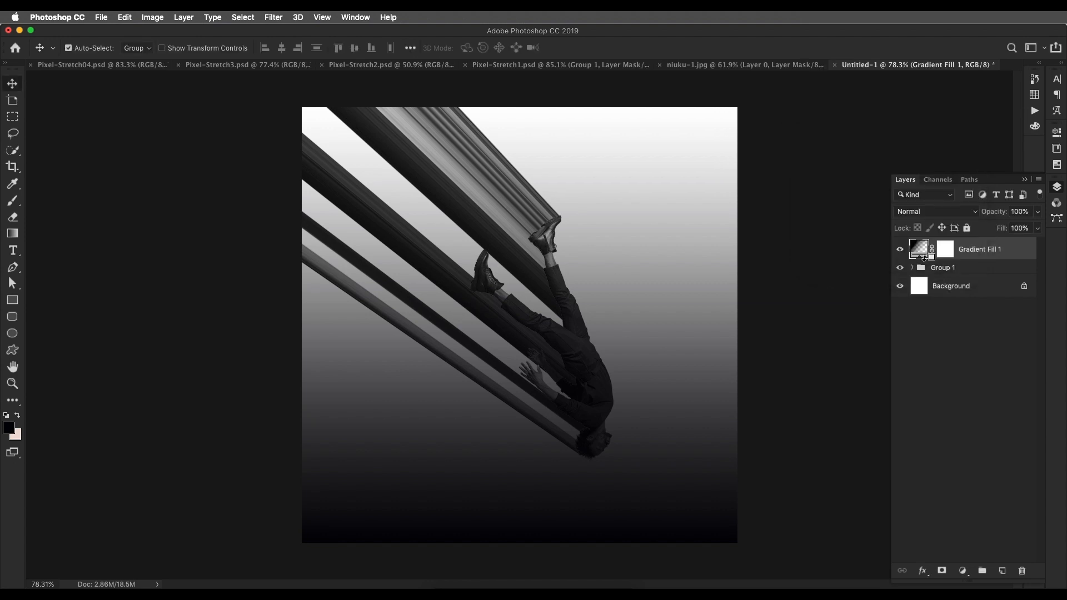
- Clip the gradient fill to the group and change its gradient to the red-to-green preset
{"action": "left_click", "coordinate": [924, 257], "text": "alt"}
{"action": "double_click", "coordinate": [929, 251]}
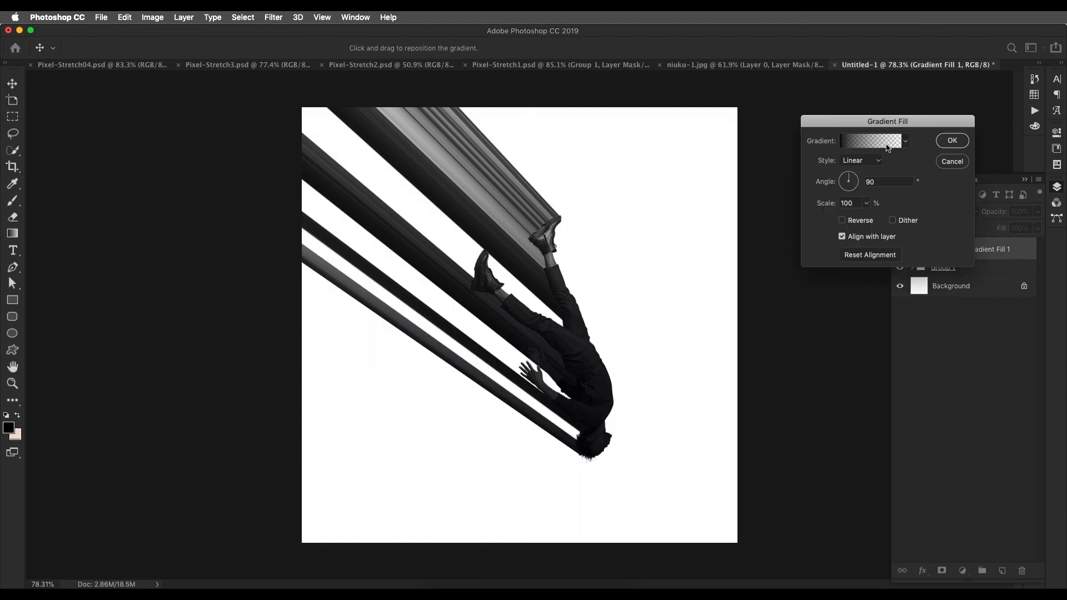
{"action": "left_click", "coordinate": [905, 143]}
{"action": "left_click", "coordinate": [870, 167]}
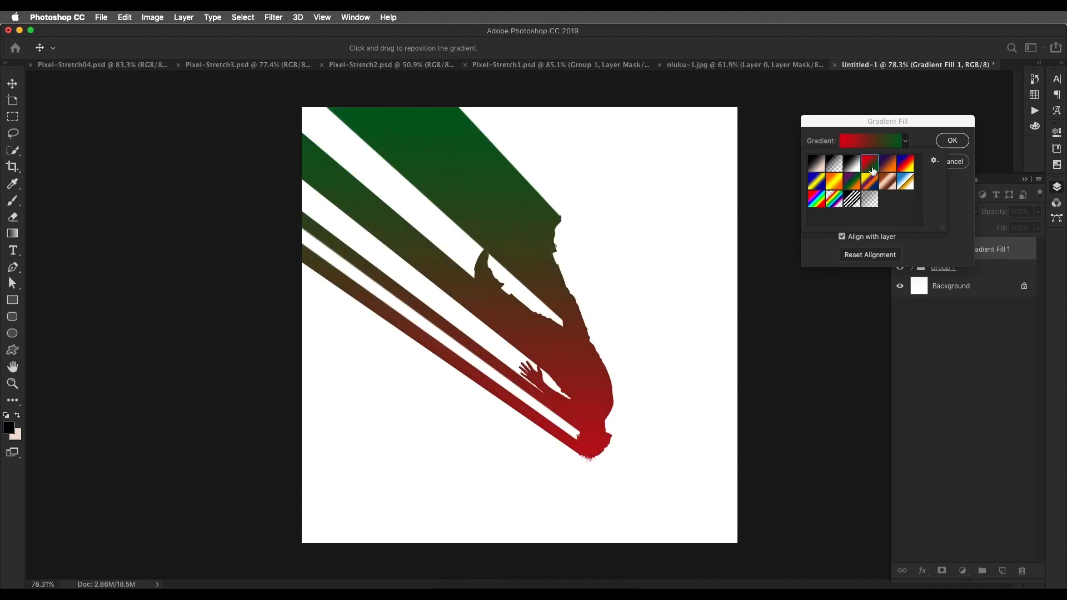
{"action": "left_click", "coordinate": [888, 167]}
{"action": "left_click", "coordinate": [864, 170]}
{"action": "left_click", "coordinate": [953, 141]}
- Set the gradient fill layer's blend mode to Color and change it to the Violet, Orange preset at 137.4° and 308% scale
{"action": "left_click", "coordinate": [950, 210]}
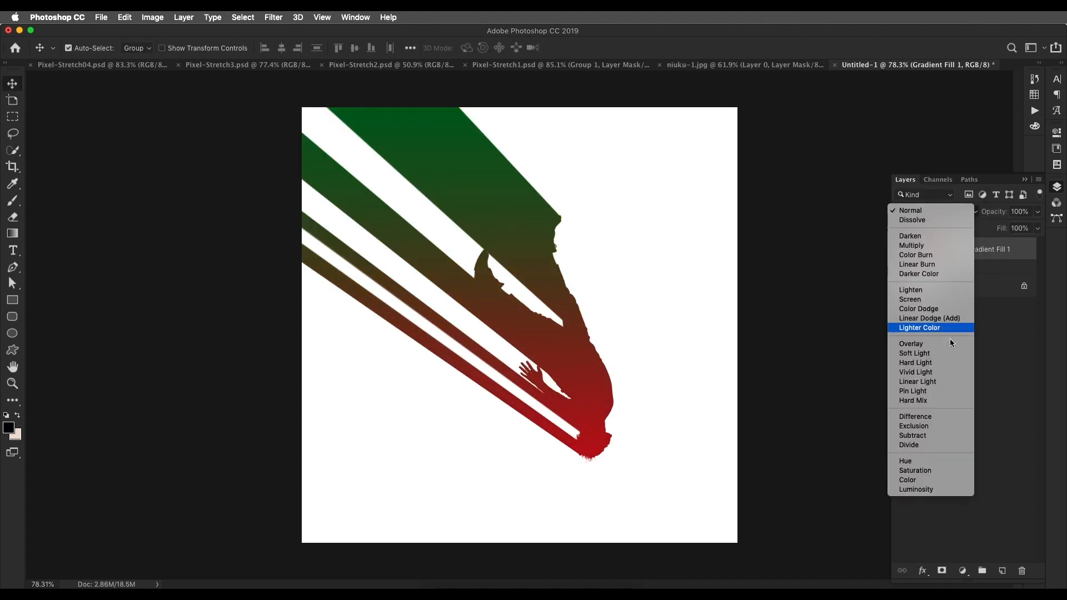
{"action": "left_click", "coordinate": [916, 479]}
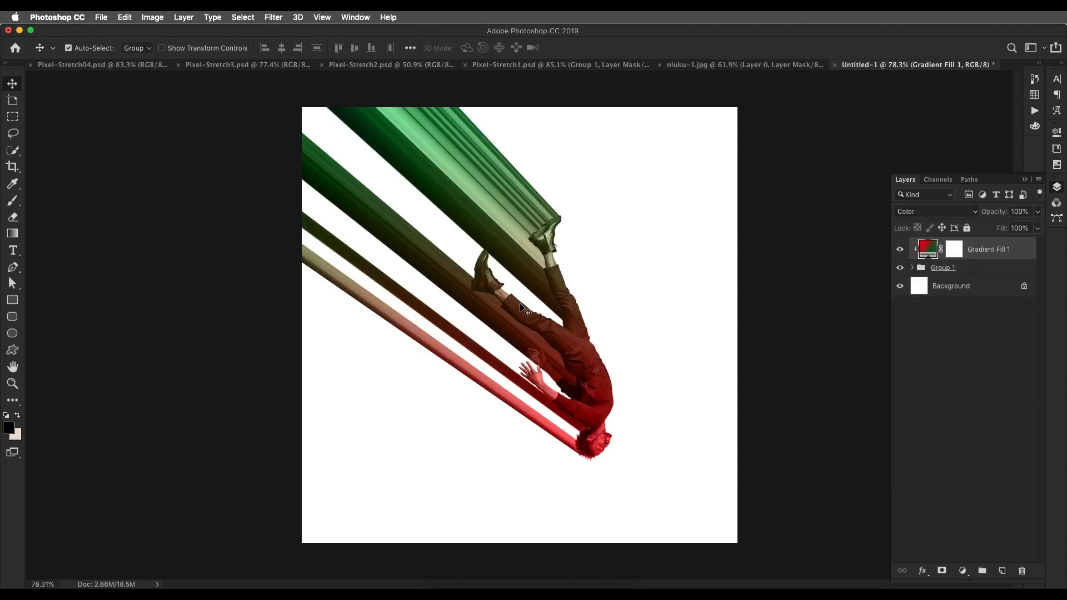
{"action": "double_click", "coordinate": [922, 248]}
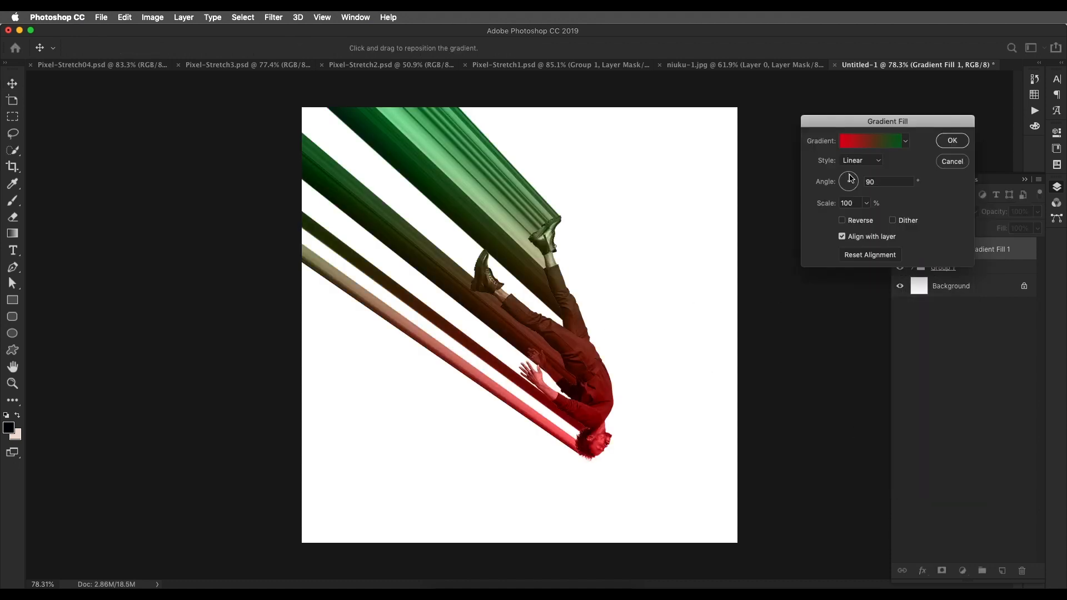
{"action": "left_click_drag", "start_coordinate": [850, 177], "coordinate": [844, 179]}
{"action": "left_click", "coordinate": [861, 141]}
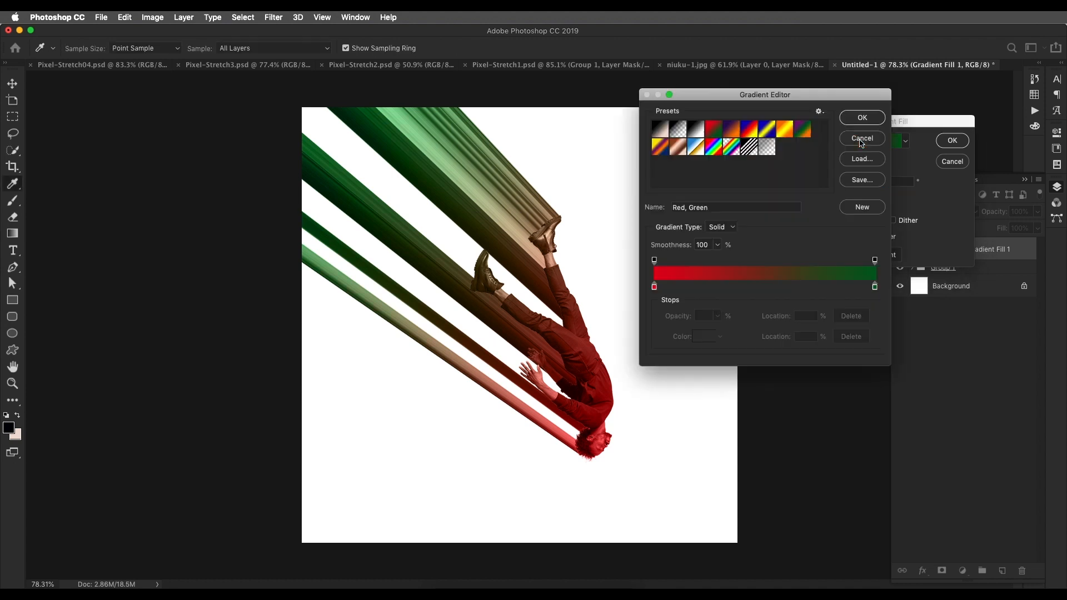
{"action": "left_click", "coordinate": [729, 136]}
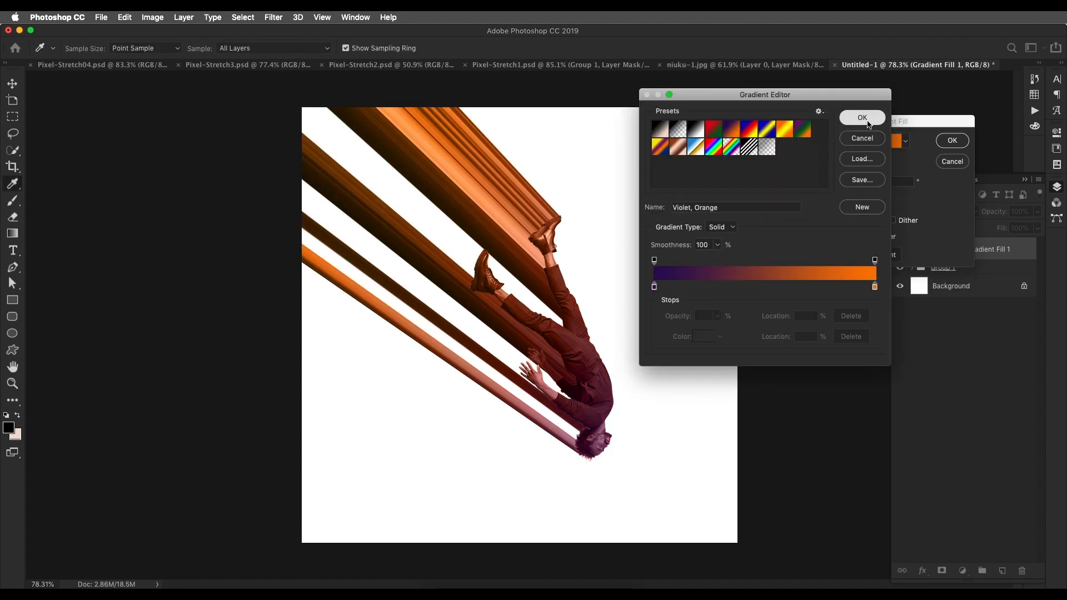
{"action": "left_click", "coordinate": [862, 117]}
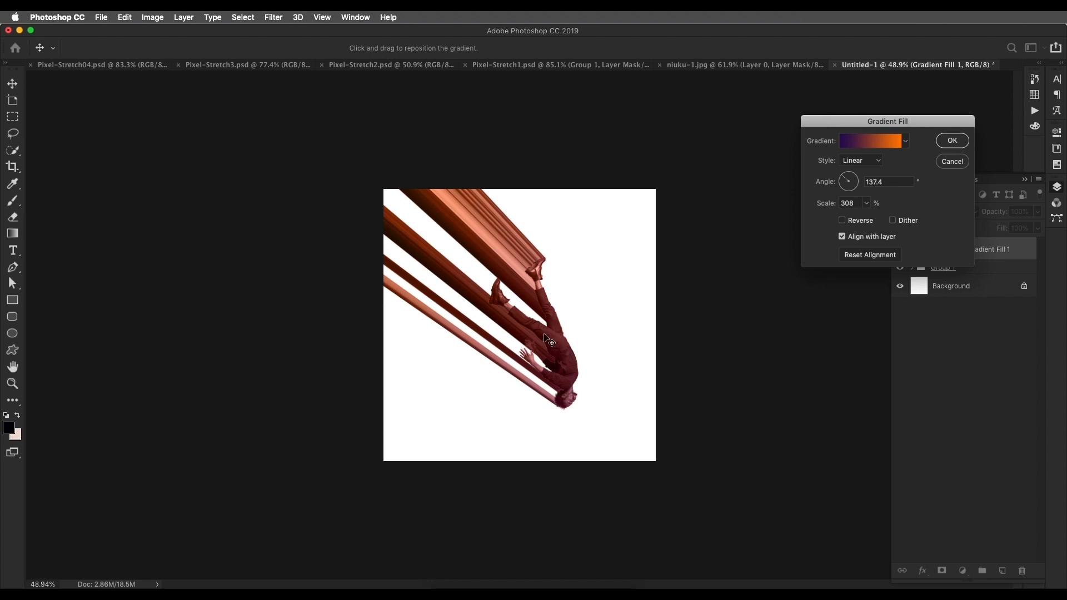
{"action": "left_click", "coordinate": [950, 137]}
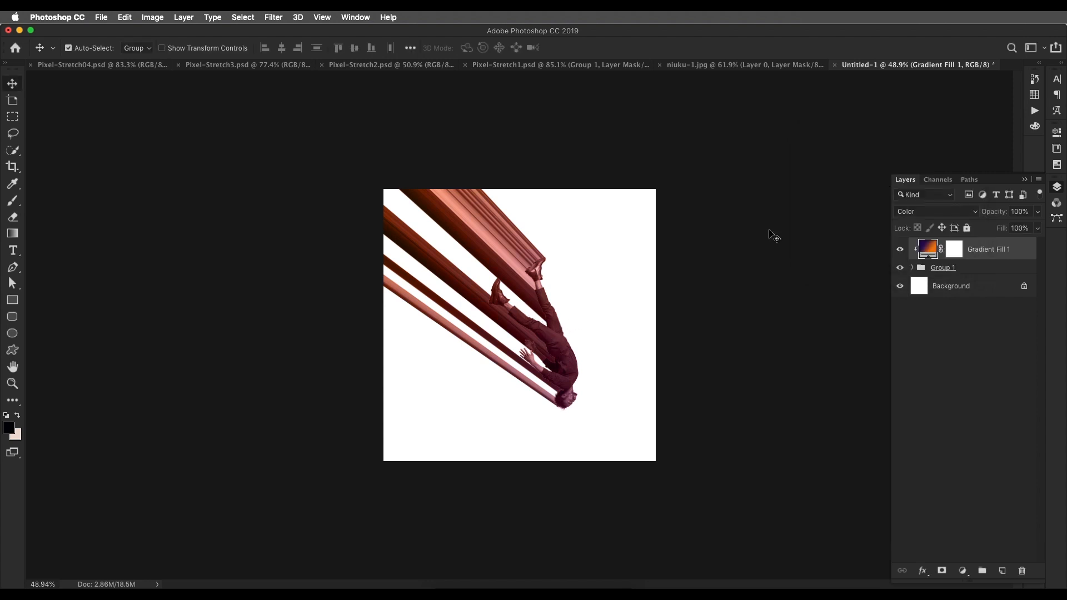
- Convert the Background into the regular layer Layer 0 and enable a Color Overlay effect on it
{"action": "scroll", "coordinate": [551, 274], "scroll_direction": "up", "scroll_amount": 5}
{"action": "double_click", "coordinate": [986, 283]}
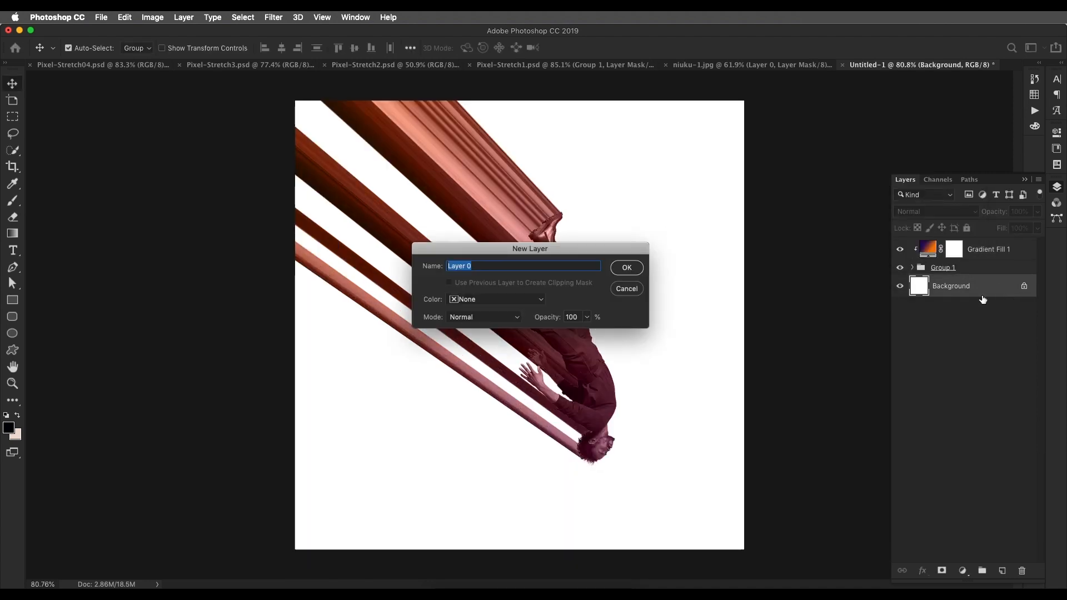
{"action": "left_click", "coordinate": [623, 267]}
{"action": "double_click", "coordinate": [995, 286]}
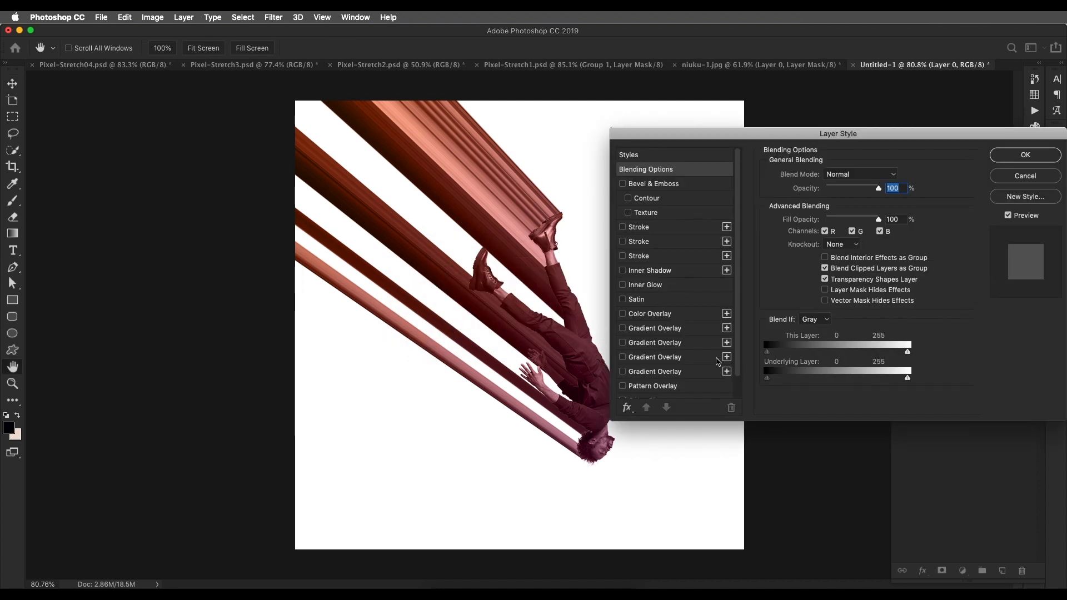
{"action": "left_click", "coordinate": [636, 315]}
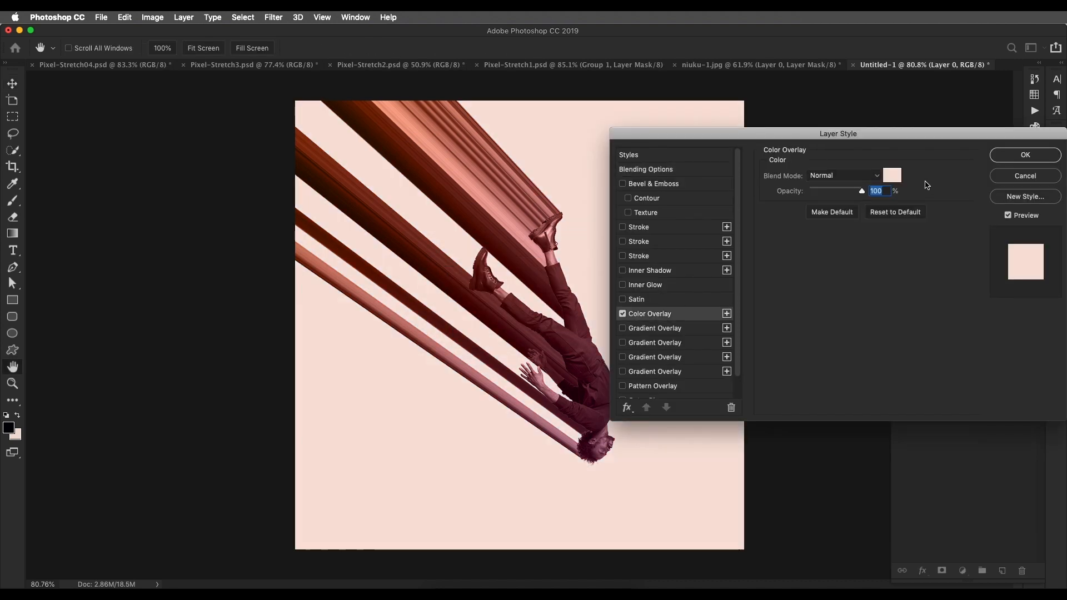
- Change Layer 0's overlay color to a slightly lighter peach tint and apply the layer style
{"action": "left_click", "coordinate": [891, 176]}
{"action": "left_click", "coordinate": [875, 373]}
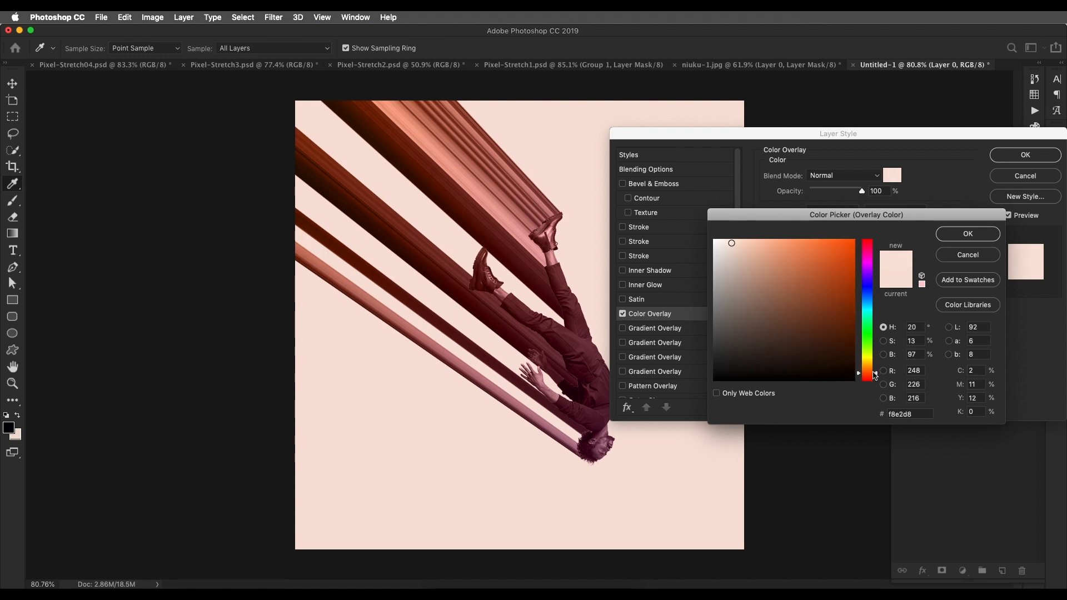
{"action": "left_click", "coordinate": [732, 242]}
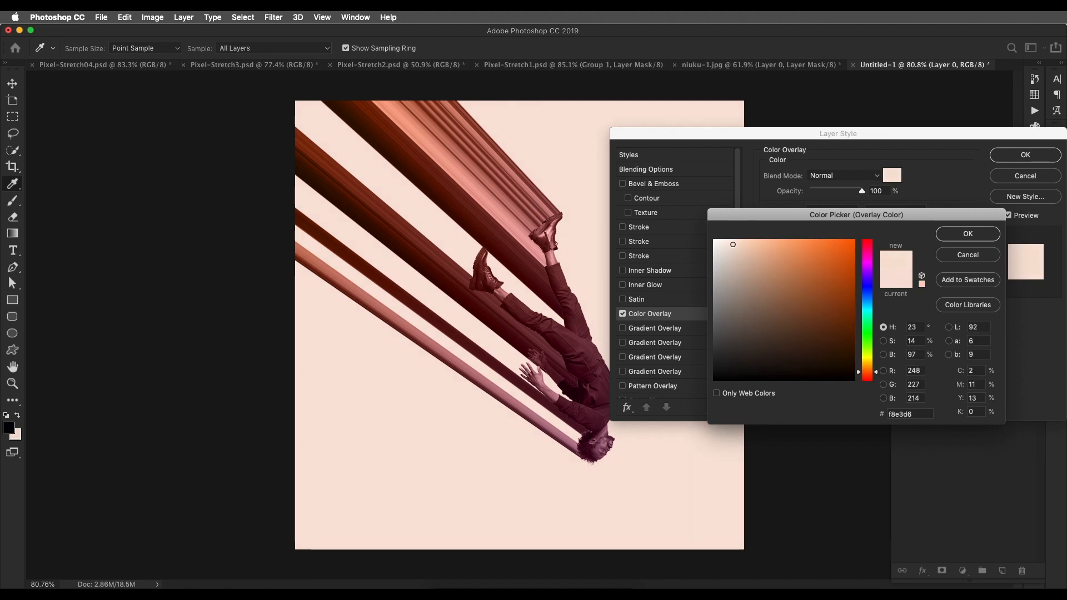
{"action": "left_click_drag", "start_coordinate": [733, 244], "coordinate": [729, 242]}
{"action": "left_click", "coordinate": [960, 236]}
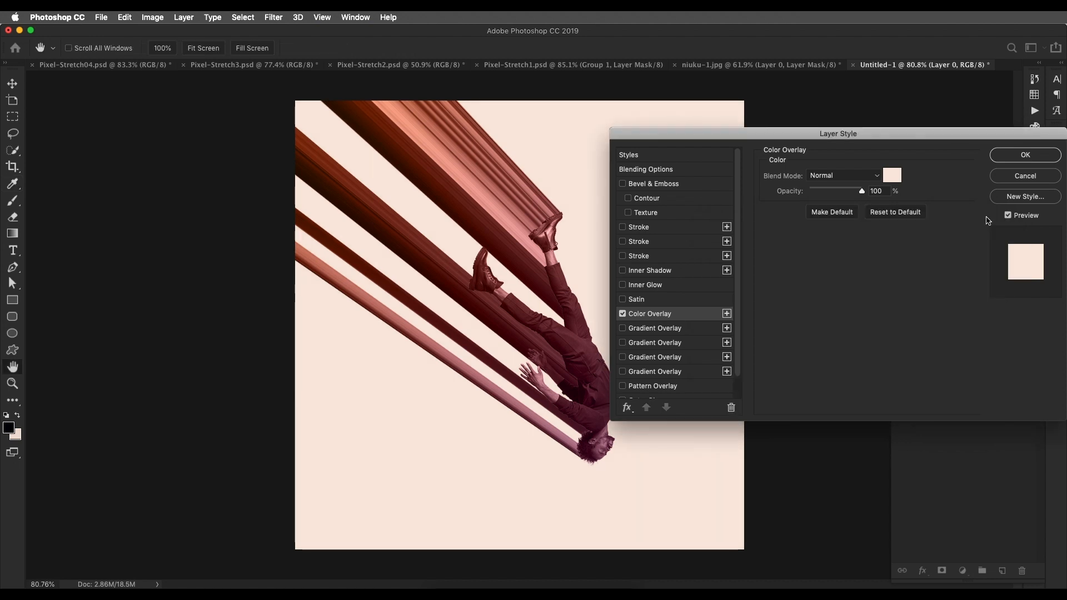
{"action": "left_click", "coordinate": [1024, 155]}
{"action": "key", "text": "super+minus"}
{"action": "key", "text": "super+0"}
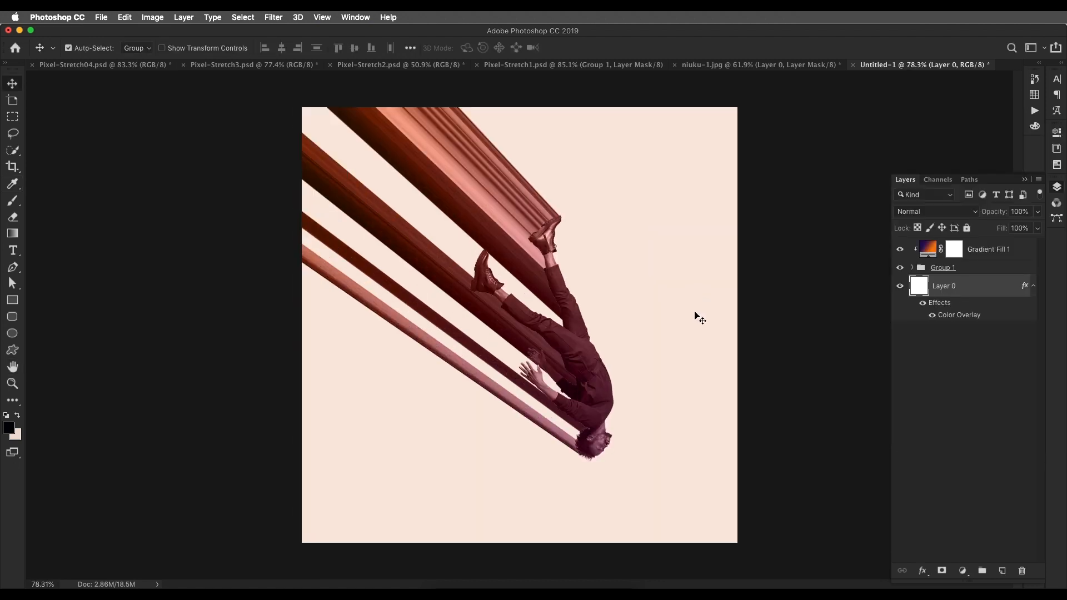
- Compare the artwork with Pixel-Stretch2.psd and lower the gradient fill layer's Fill to 74% in Untitled-1
{"action": "left_click", "coordinate": [423, 66]}
{"action": "scroll", "coordinate": [579, 295], "scroll_direction": "down", "scroll_amount": 1}
{"action": "scroll", "coordinate": [579, 295], "scroll_direction": "up", "scroll_amount": 2}
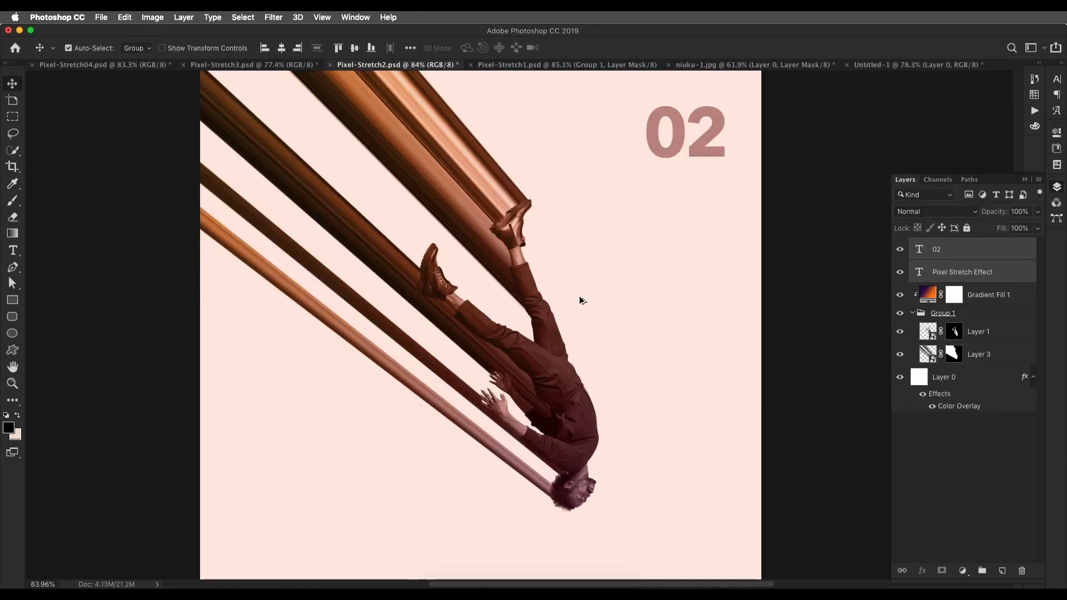
{"action": "left_click", "coordinate": [913, 65]}
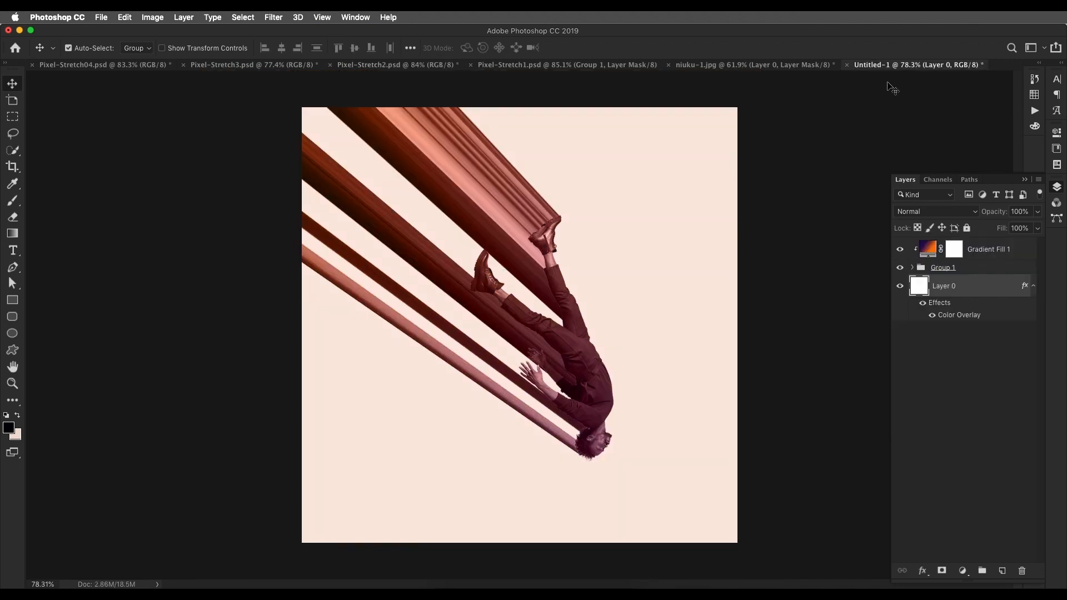
{"action": "double_click", "coordinate": [930, 255]}
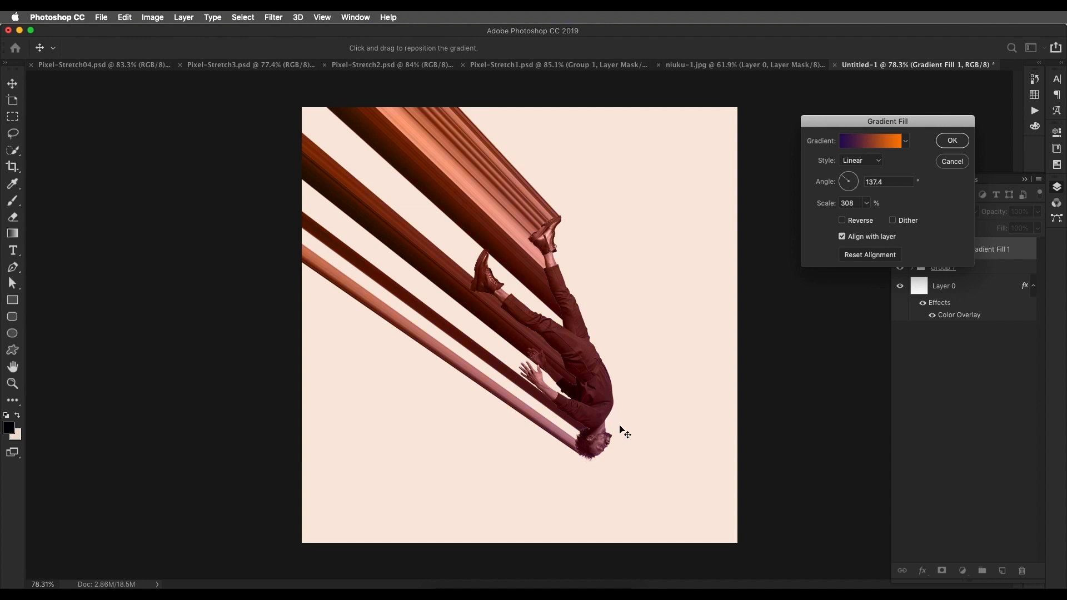
{"action": "left_click", "coordinate": [952, 140]}
{"action": "left_click", "coordinate": [1037, 228]}
{"action": "left_click_drag", "start_coordinate": [1037, 242], "coordinate": [1014, 246]}
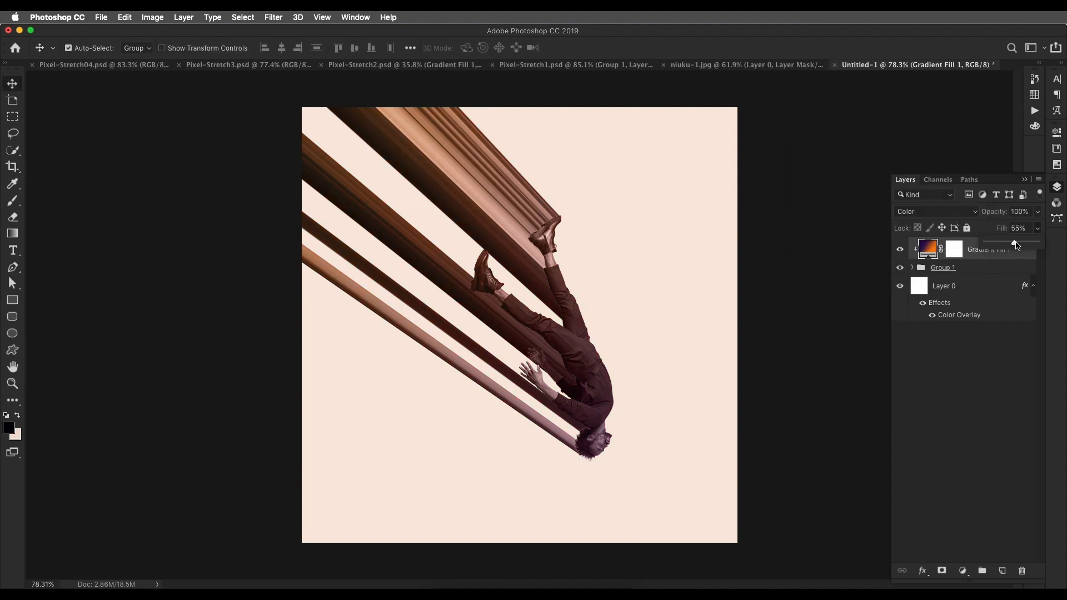
{"action": "scroll", "coordinate": [560, 343], "scroll_direction": "down", "scroll_amount": 10}
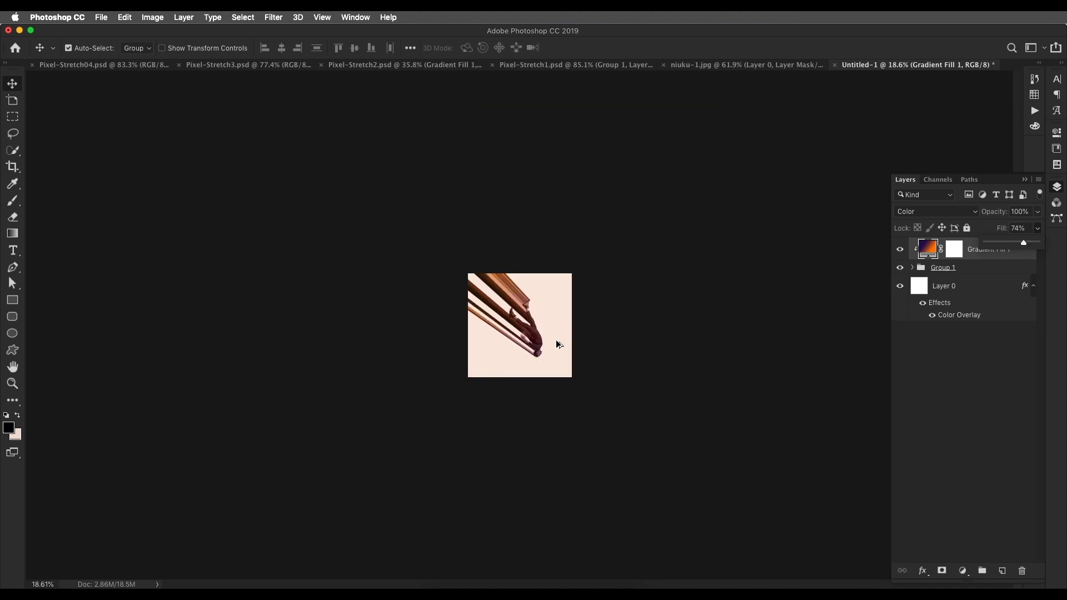
{"action": "scroll", "coordinate": [560, 343], "scroll_direction": "up", "scroll_amount": 10}
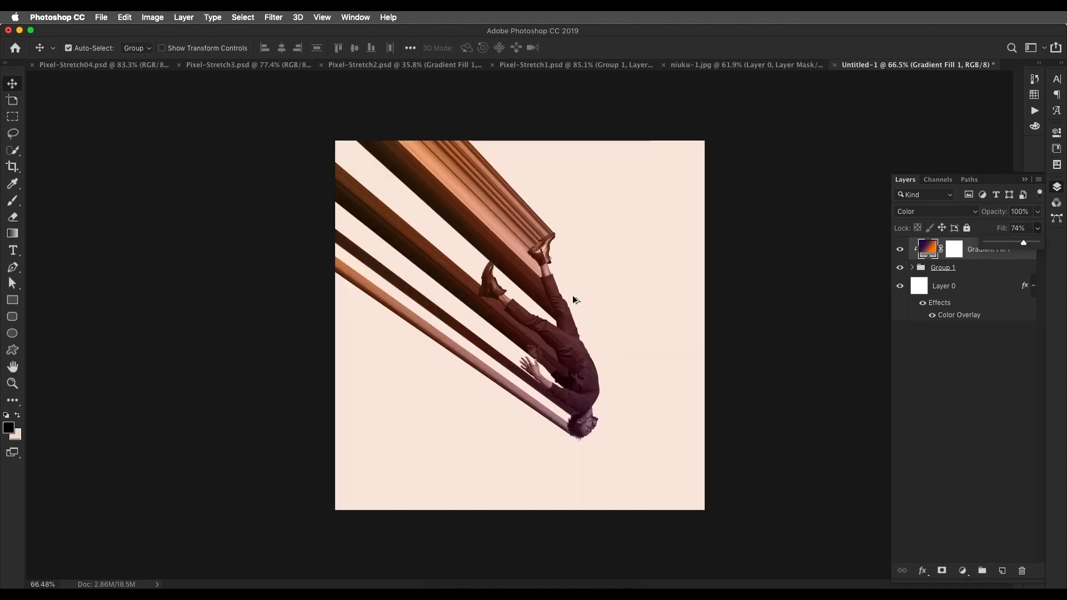
- Copy the 02 and Pixel Stretch Effect text layers from Pixel-Stretch2.psd into the Untitled-1 document
{"action": "left_click", "coordinate": [453, 64]}
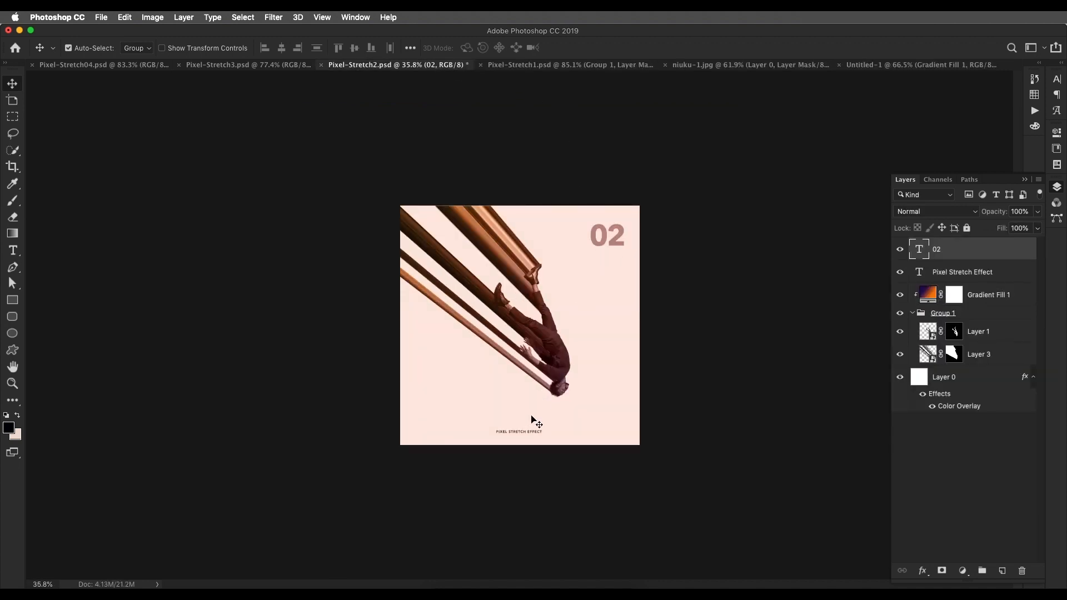
{"action": "left_click", "coordinate": [526, 432], "text": "shift"}
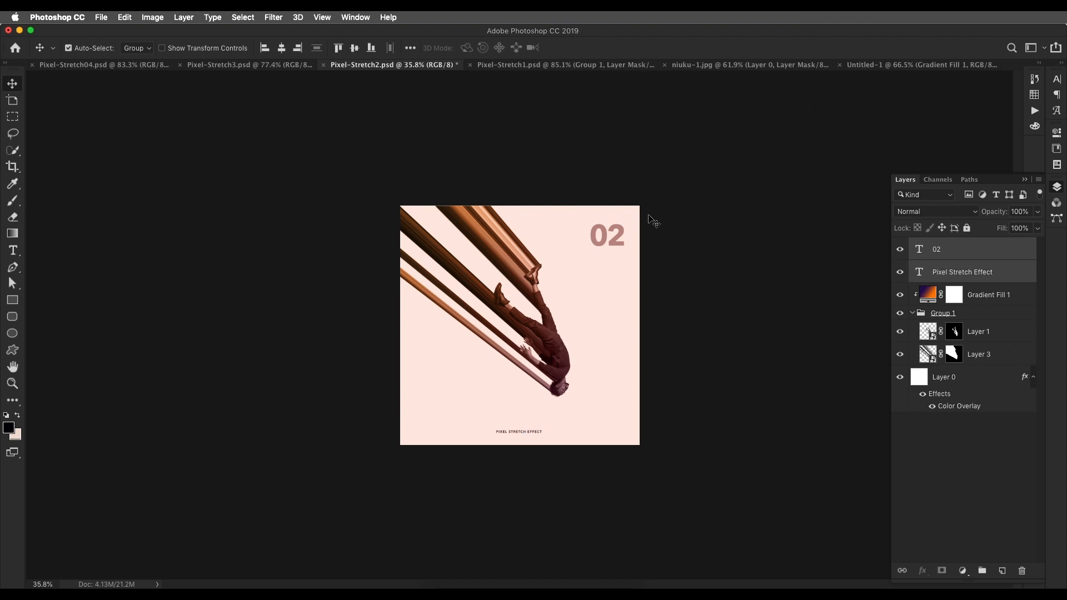
{"action": "left_click_drag", "start_coordinate": [625, 243], "coordinate": [727, 185]}
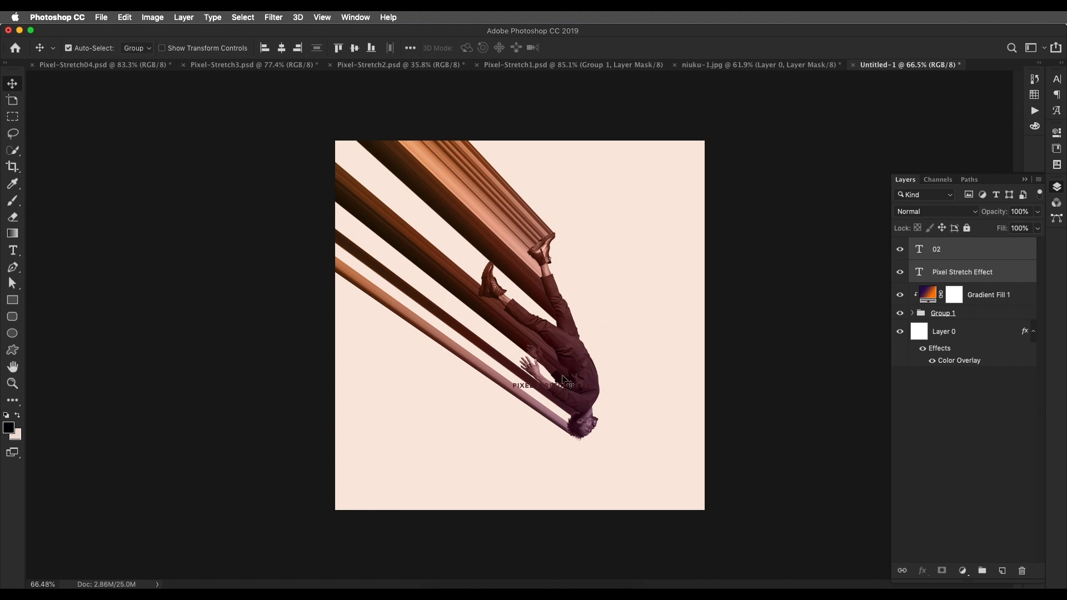
- Scale both text layers to 84.60% and position them with 02 in the artwork's upper right corner and the caption along the bottom
{"action": "key", "text": "super+t"}
{"action": "key", "text": "super+0"}
{"action": "left_click_drag", "start_coordinate": [538, 221], "coordinate": [538, 250]}
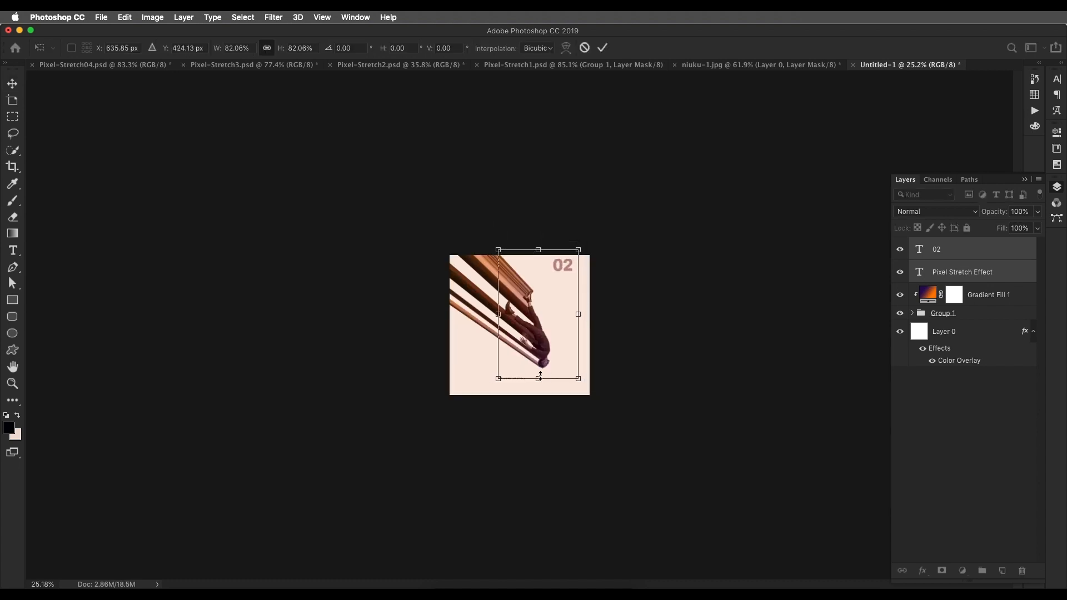
{"action": "left_click_drag", "start_coordinate": [538, 378], "coordinate": [538, 385]}
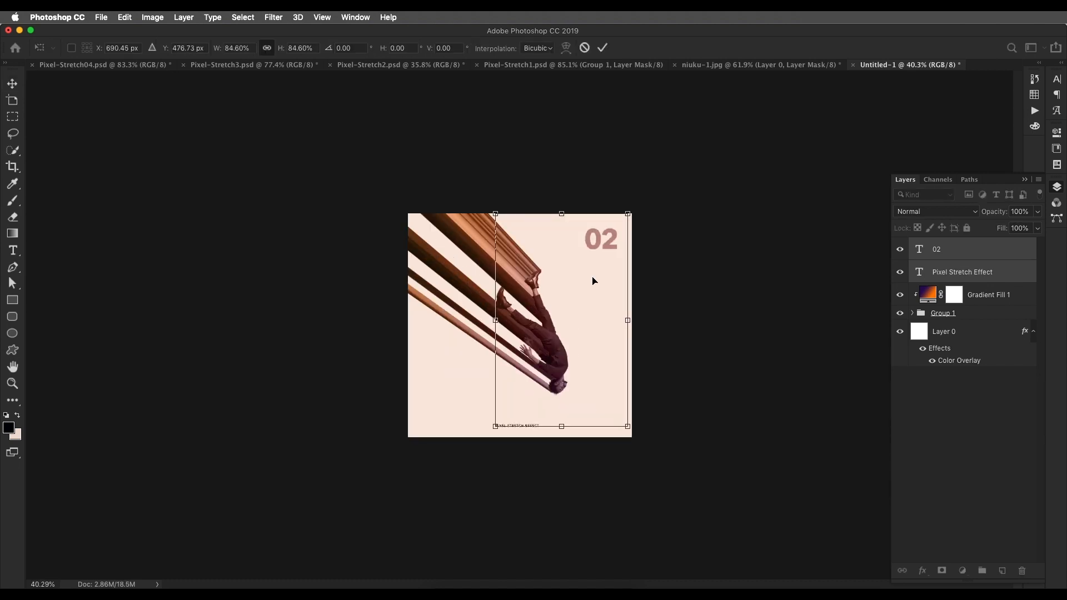
{"action": "key", "text": "Right"}
{"action": "key", "text": "Right"}
{"action": "key", "text": "Right"}
{"action": "key", "text": "Right"}
{"action": "key", "text": "Right"}
{"action": "key", "text": "Right"}
{"action": "key", "text": "Right"}
{"action": "key", "text": "Right"}
{"action": "key", "text": "Right"}
{"action": "key", "text": "Right"}
{"action": "key", "text": "Return"}
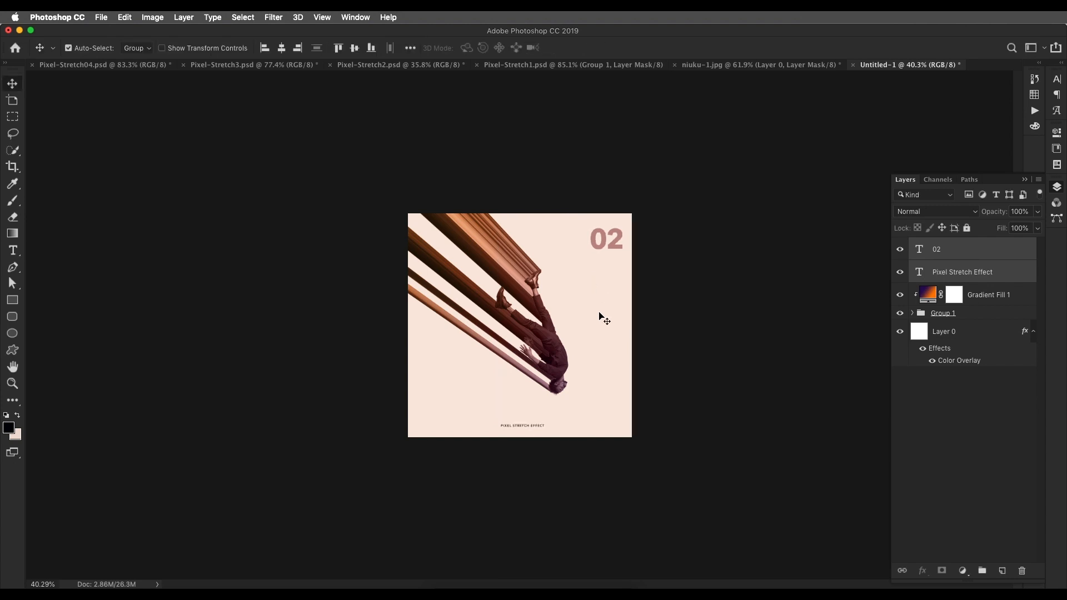
- Select only the Pixel Stretch Effect caption and shift it slightly to the right
{"action": "scroll", "coordinate": [574, 395], "scroll_direction": "up", "scroll_amount": 5}
{"action": "left_click", "coordinate": [555, 514]}
{"action": "left_click", "coordinate": [543, 491]}
{"action": "left_click_drag", "start_coordinate": [543, 491], "coordinate": [547, 492]}
{"action": "scroll", "coordinate": [586, 451], "scroll_direction": "down", "scroll_amount": 5}
{"action": "scroll", "coordinate": [590, 295], "scroll_direction": "up", "scroll_amount": 5}
{"action": "scroll", "coordinate": [507, 192], "scroll_direction": "up", "scroll_amount": 5}
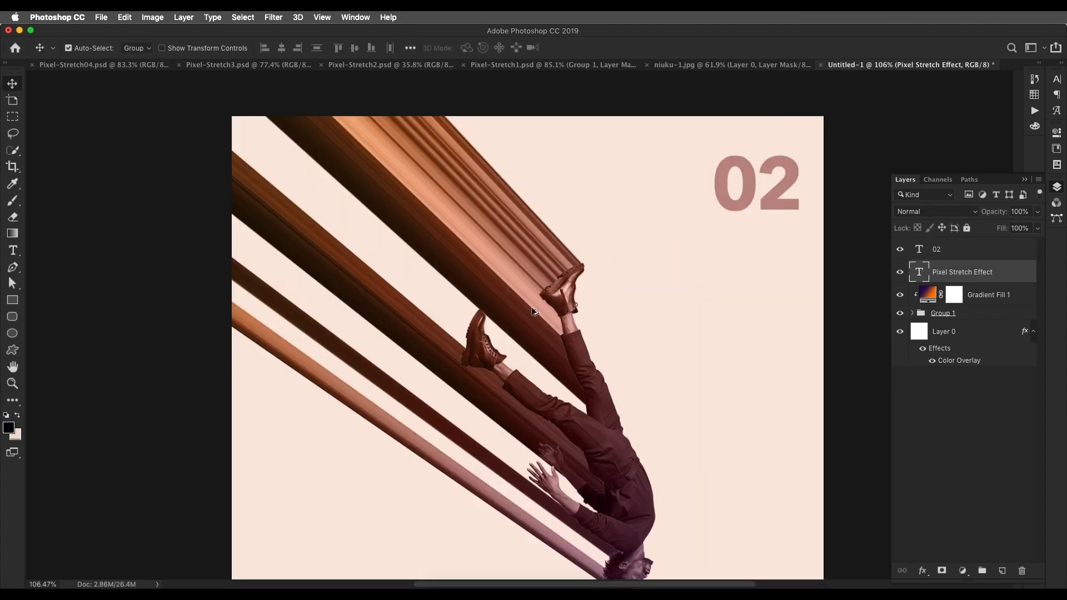
{"action": "scroll", "coordinate": [510, 285], "scroll_direction": "down", "scroll_amount": 4}
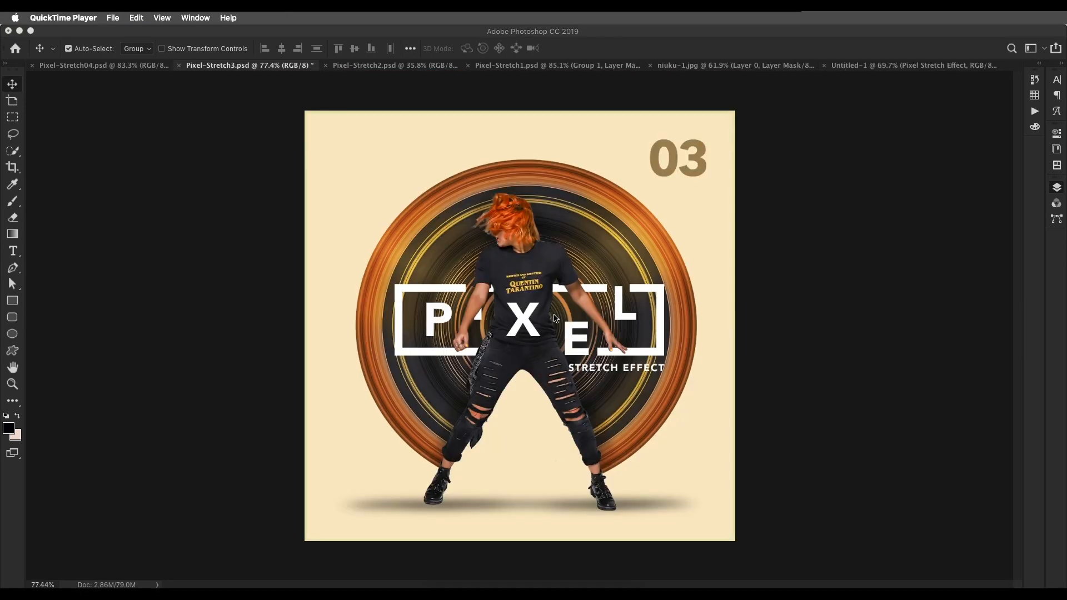
- Examine the finished circular pixel stretch composition in Pixel-Stretch3.psd up close
{"action": "scroll", "coordinate": [567, 325], "scroll_direction": "up", "scroll_amount": 5}
{"action": "scroll", "coordinate": [506, 337], "scroll_direction": "down", "scroll_amount": 3}
{"action": "scroll", "coordinate": [589, 313], "scroll_direction": "up", "scroll_amount": 3}
{"action": "scroll", "coordinate": [581, 303], "scroll_direction": "down", "scroll_amount": 3}
{"action": "scroll", "coordinate": [581, 303], "scroll_direction": "up", "scroll_amount": 4}
{"action": "scroll", "coordinate": [581, 300], "scroll_direction": "down", "scroll_amount": 2}
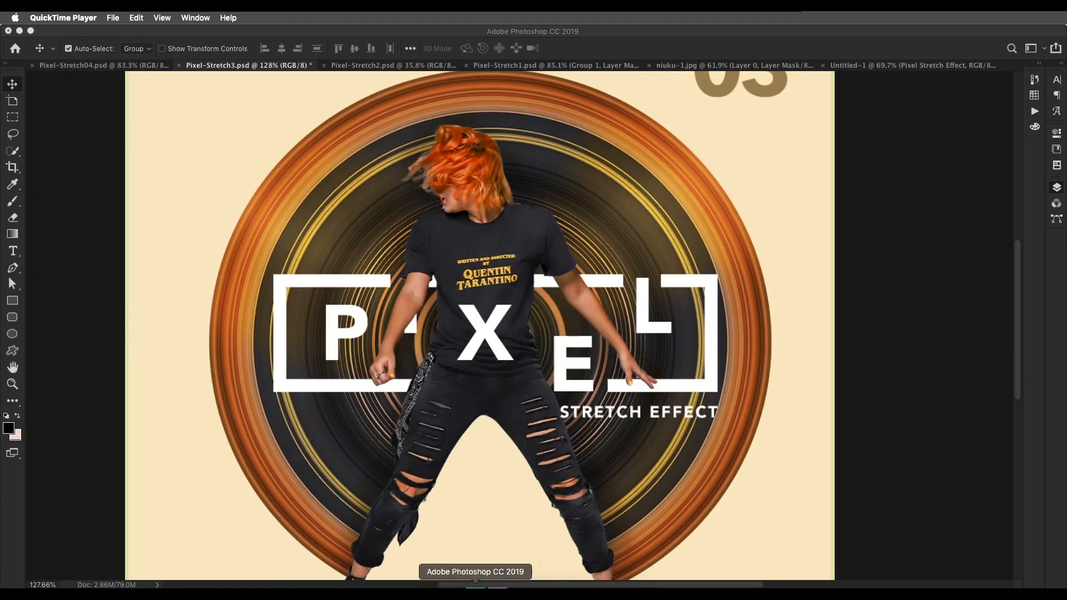
- Switch to Finder and open man-wearing-black-crew-neck-shirt-2642407.jpg from the Pixel Stretch resources folder in Photoshop
{"action": "left_click", "coordinate": [440, 581]}
{"action": "left_click", "coordinate": [694, 374]}
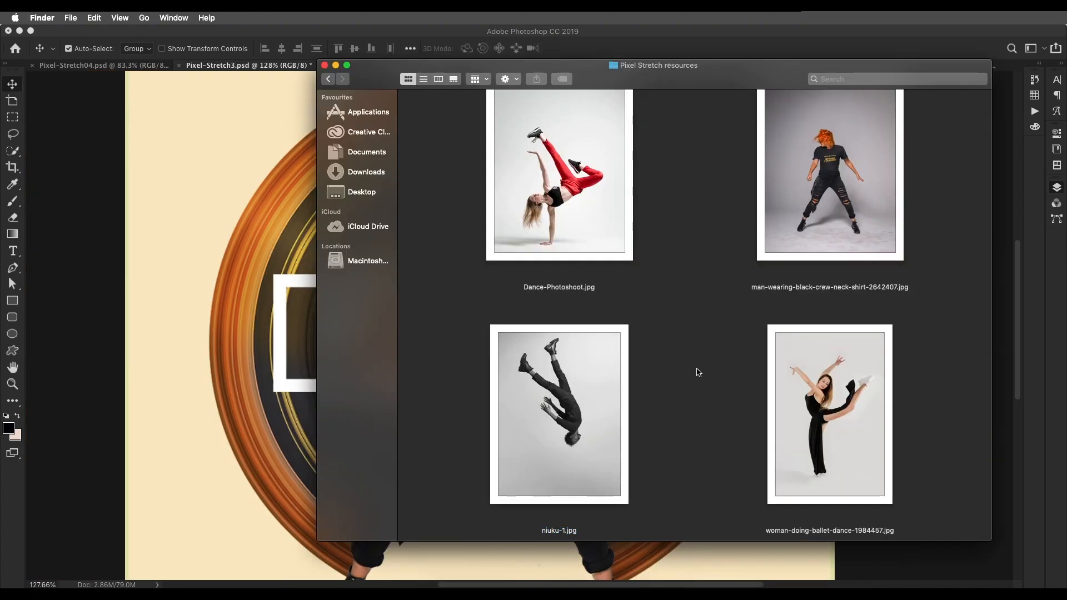
{"action": "scroll", "coordinate": [853, 278], "scroll_direction": "up", "scroll_amount": 1}
{"action": "left_click", "coordinate": [853, 280]}
{"action": "right_click", "coordinate": [822, 186]}
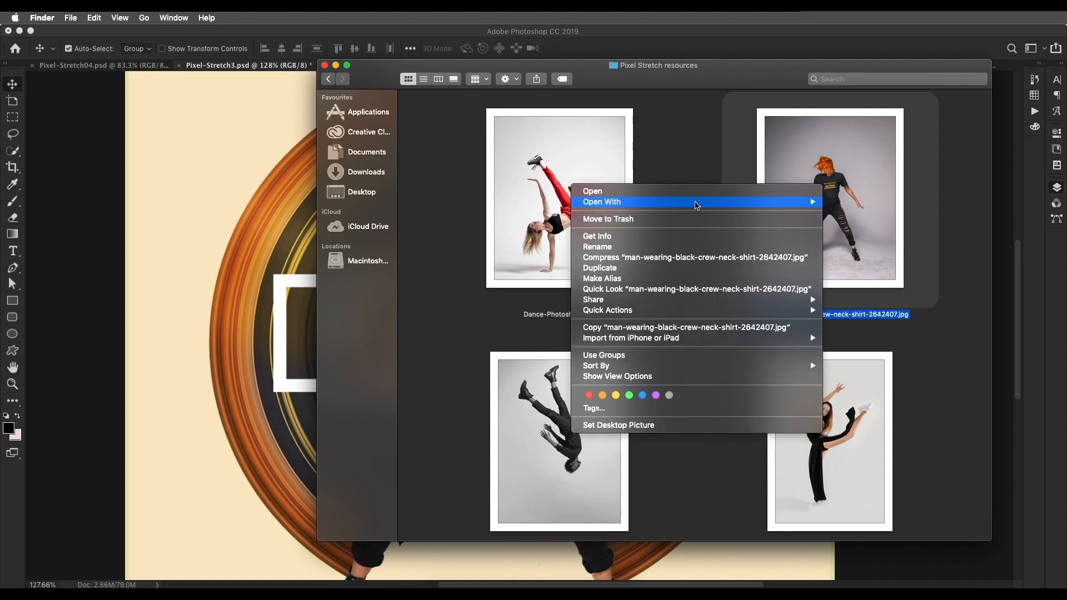
{"action": "mouse_move", "coordinate": [824, 203]}
{"action": "left_click", "coordinate": [839, 232]}
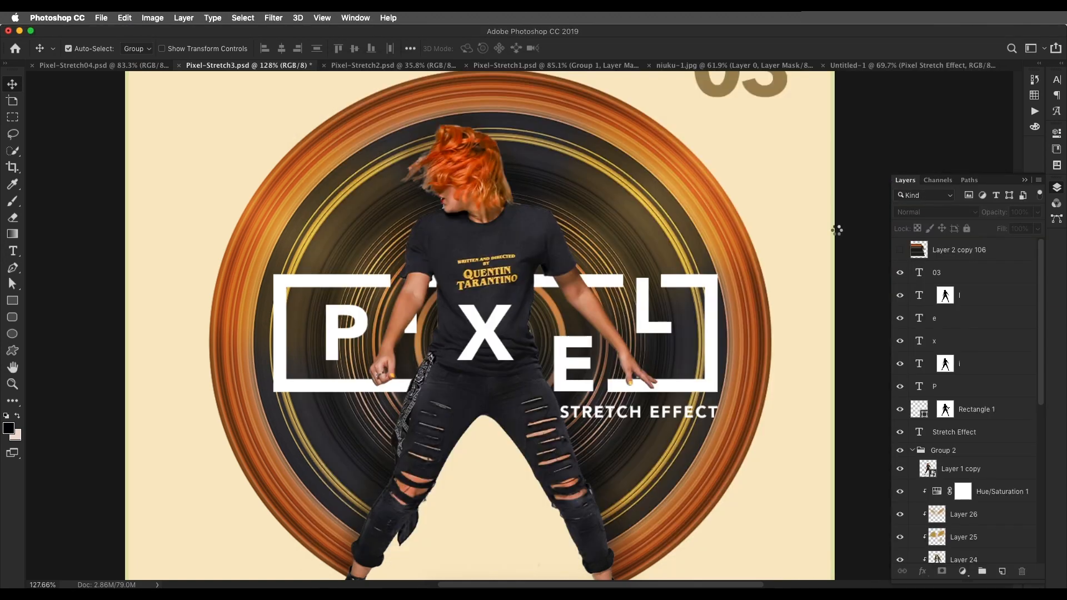
- Select the orange-haired dancer automatically with the Quick Selection tool's Select Subject command
{"action": "scroll", "coordinate": [457, 261], "scroll_direction": "up", "scroll_amount": 3}
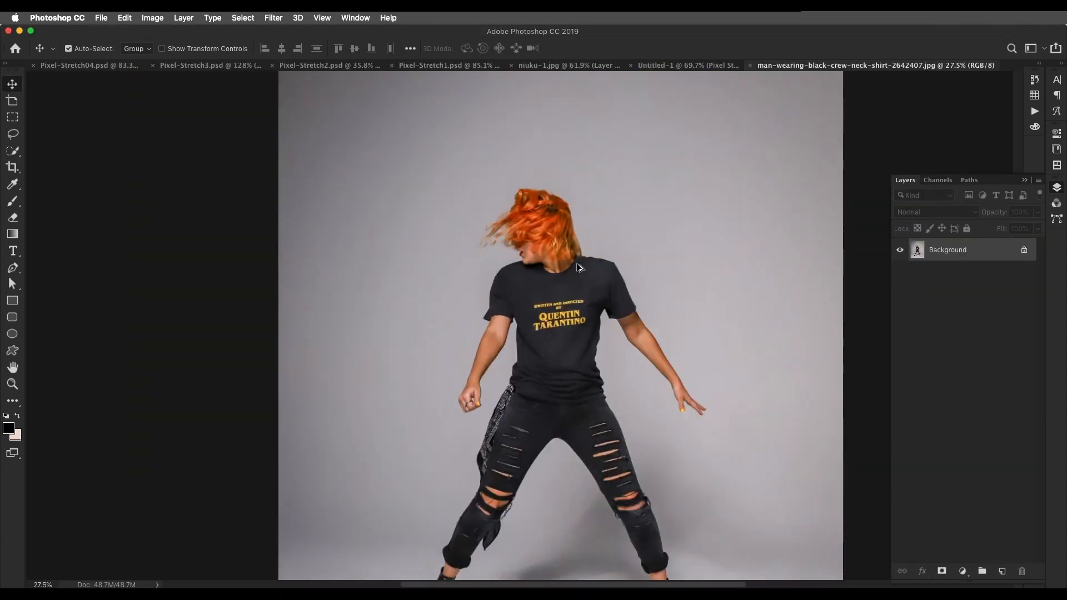
{"action": "scroll", "coordinate": [604, 294], "scroll_direction": "up", "scroll_amount": 1}
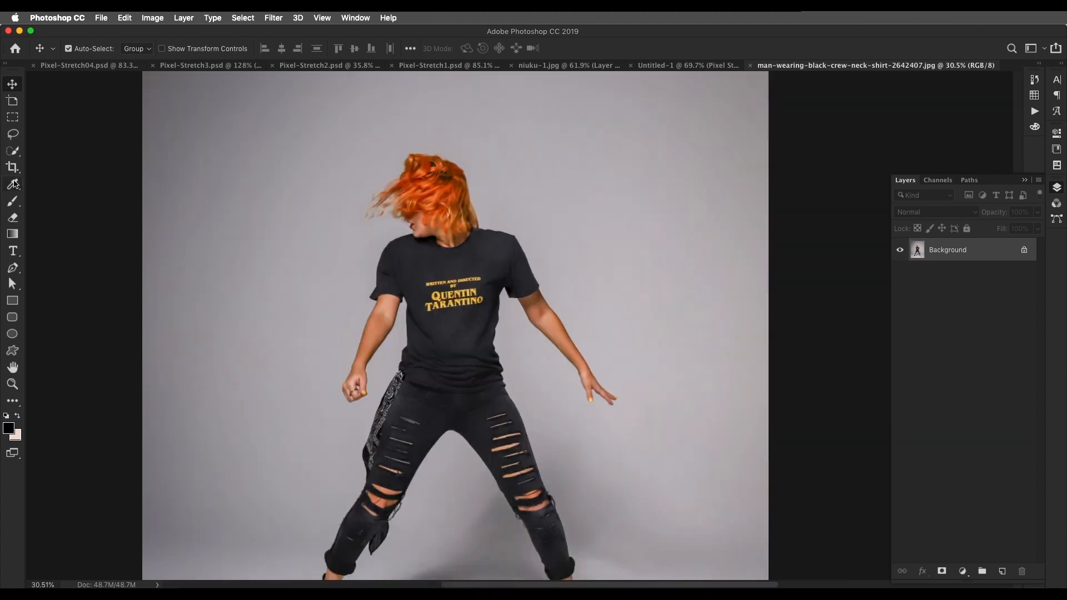
{"action": "left_click", "coordinate": [12, 155]}
{"action": "left_click", "coordinate": [322, 49]}
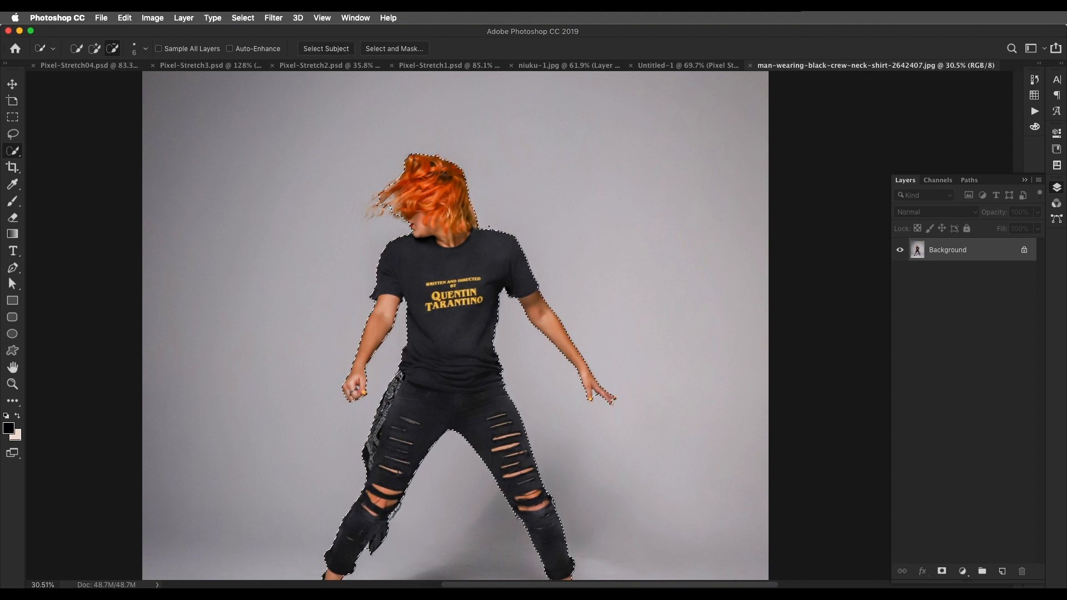
- Examine the selection outline around the dancer's hair, lower legs and both boots up close
{"action": "scroll", "coordinate": [489, 230], "scroll_direction": "up", "scroll_amount": 10}
{"action": "left_click_drag", "start_coordinate": [467, 288], "coordinate": [539, 166]}
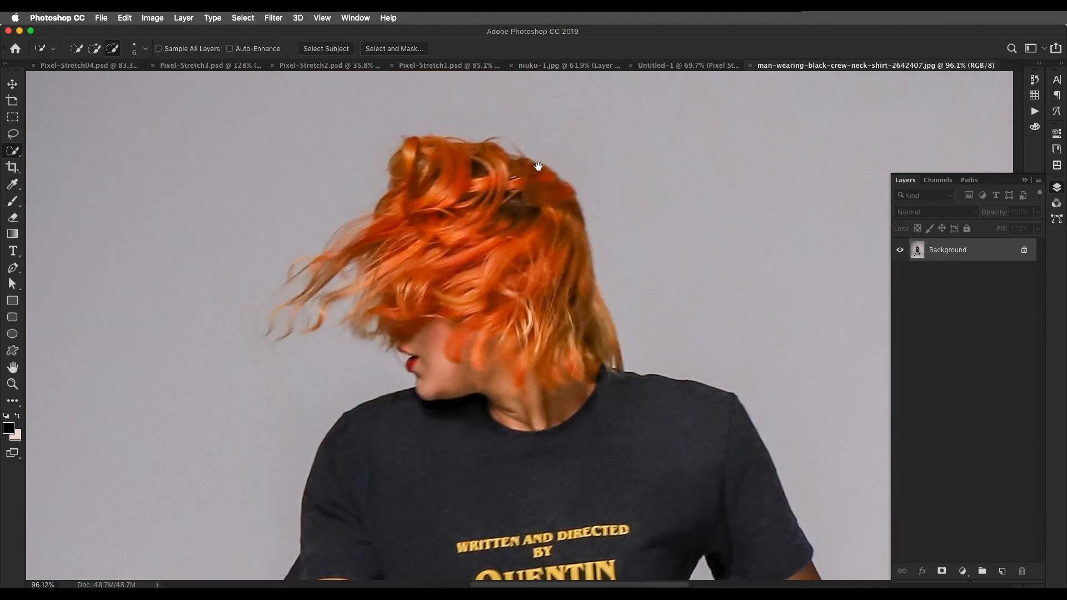
{"action": "left_click_drag", "start_coordinate": [478, 450], "coordinate": [520, 210]}
{"action": "left_click_drag", "start_coordinate": [508, 439], "coordinate": [538, 202]}
{"action": "left_click_drag", "start_coordinate": [469, 349], "coordinate": [540, 204]}
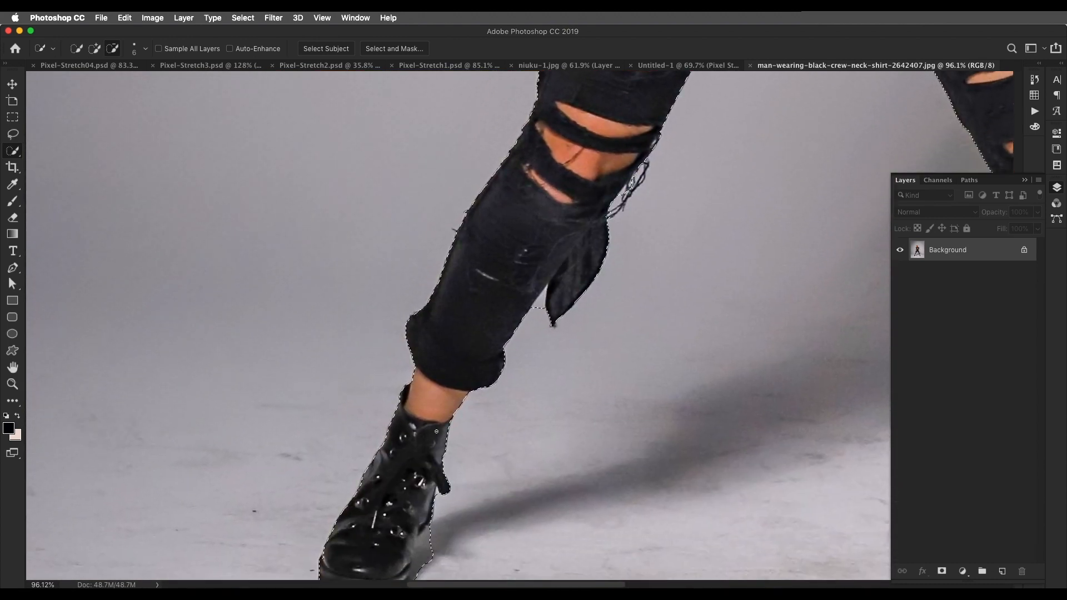
{"action": "scroll", "coordinate": [436, 431], "scroll_direction": "up", "scroll_amount": 8}
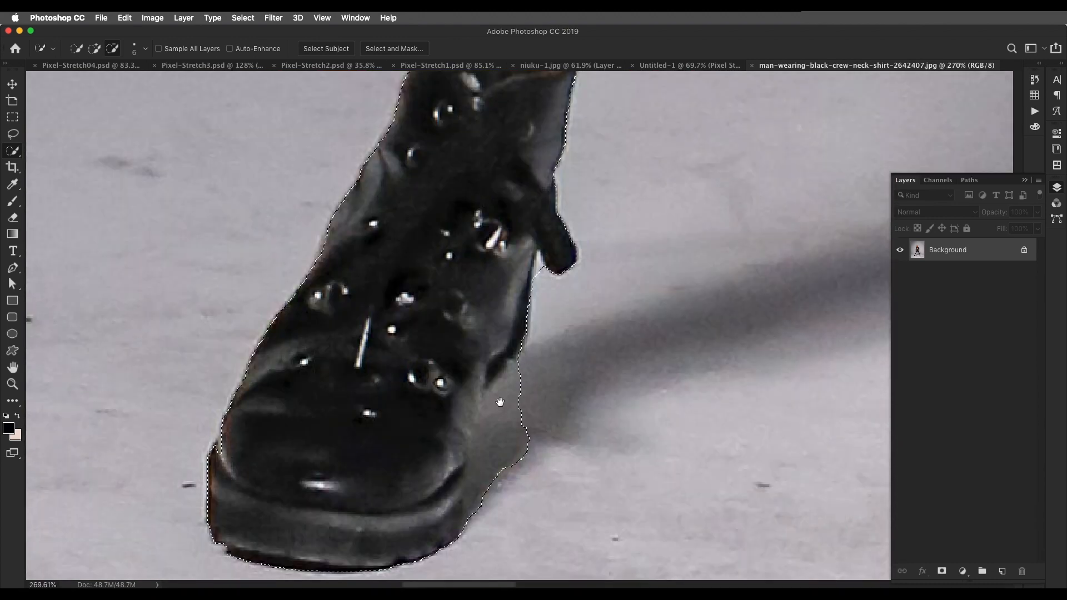
{"action": "left_click_drag", "start_coordinate": [500, 401], "coordinate": [486, 369]}
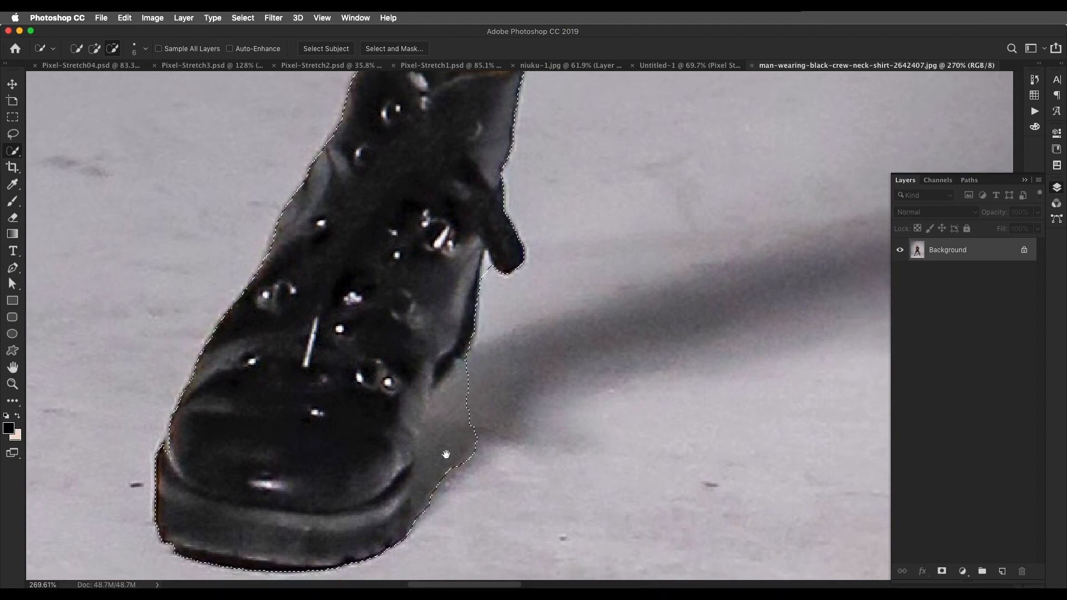
{"action": "left_click_drag", "start_coordinate": [728, 373], "coordinate": [124, 343]}
{"action": "left_click_drag", "start_coordinate": [833, 383], "coordinate": [167, 383]}
{"action": "left_click_drag", "start_coordinate": [583, 575], "coordinate": [574, 504]}
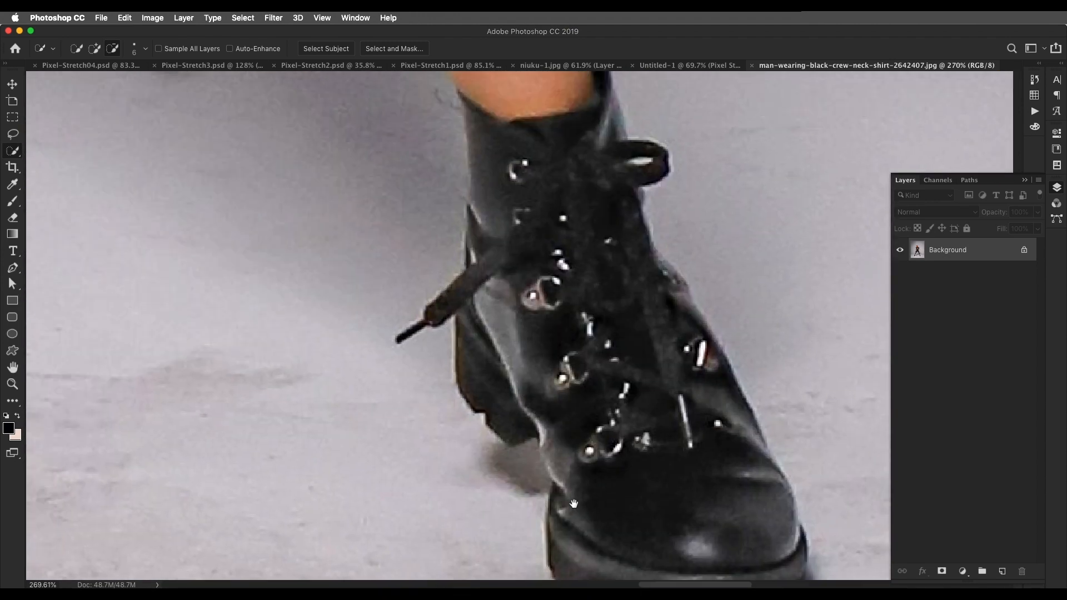
{"action": "left_click_drag", "start_coordinate": [439, 106], "coordinate": [572, 462]}
{"action": "left_click_drag", "start_coordinate": [562, 100], "coordinate": [611, 547]}
{"action": "left_click_drag", "start_coordinate": [400, 100], "coordinate": [538, 474]}
- Examine the selection outline around the dancer's torso, arms and flying hair up close
{"action": "scroll", "coordinate": [538, 474], "scroll_direction": "down", "scroll_amount": 8}
{"action": "left_click_drag", "start_coordinate": [494, 367], "coordinate": [496, 399]}
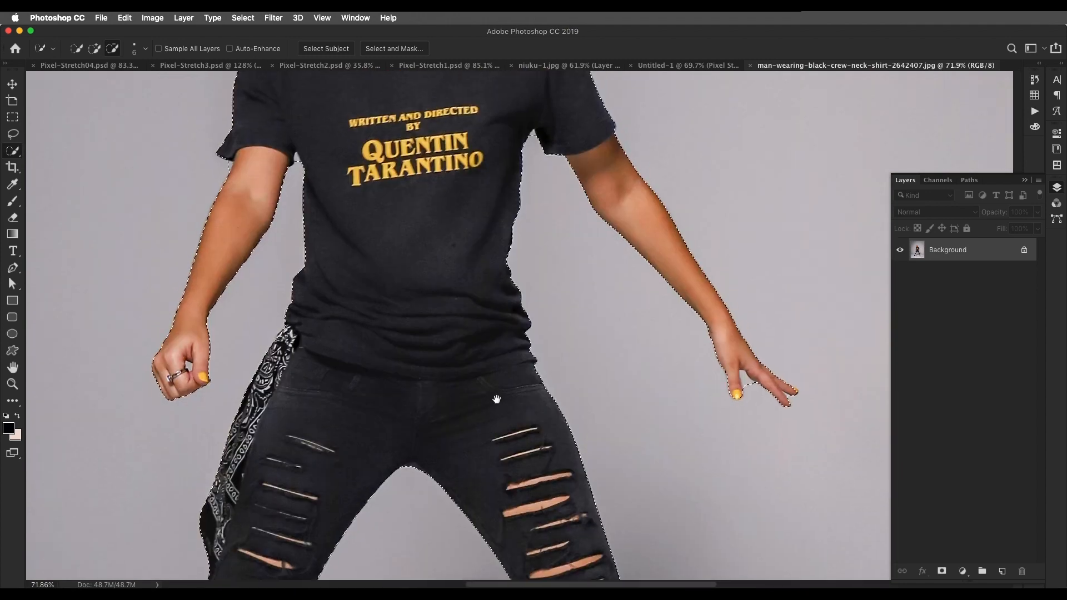
{"action": "left_click_drag", "start_coordinate": [451, 136], "coordinate": [450, 353]}
{"action": "scroll", "coordinate": [446, 339], "scroll_direction": "up", "scroll_amount": 7}
{"action": "left_click_drag", "start_coordinate": [425, 245], "coordinate": [456, 362]}
{"action": "scroll", "coordinate": [453, 324], "scroll_direction": "down", "scroll_amount": 7}
{"action": "scroll", "coordinate": [468, 336], "scroll_direction": "up", "scroll_amount": 4}
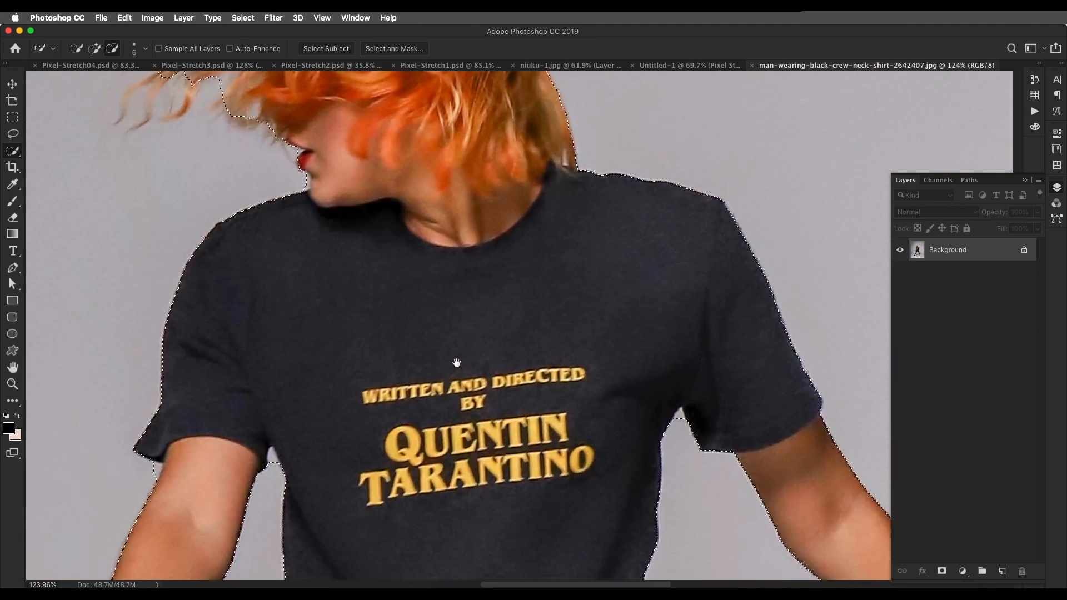
{"action": "mouse_move", "coordinate": [309, 109]}
{"action": "left_mouse_down"}
{"action": "mouse_move", "coordinate": [365, 320]}
{"action": "mouse_move", "coordinate": [385, 291]}
{"action": "left_mouse_up"}
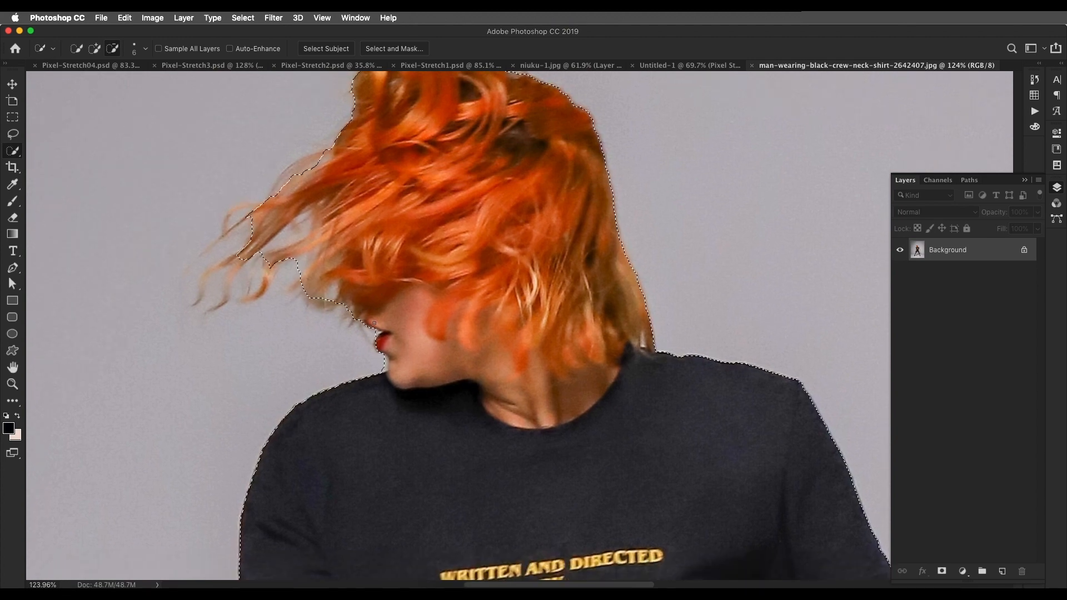
- Enter Quick Mask mode and mask out the grey background beside the lips and chin with a size 5 brush
{"action": "key", "text": "q"}
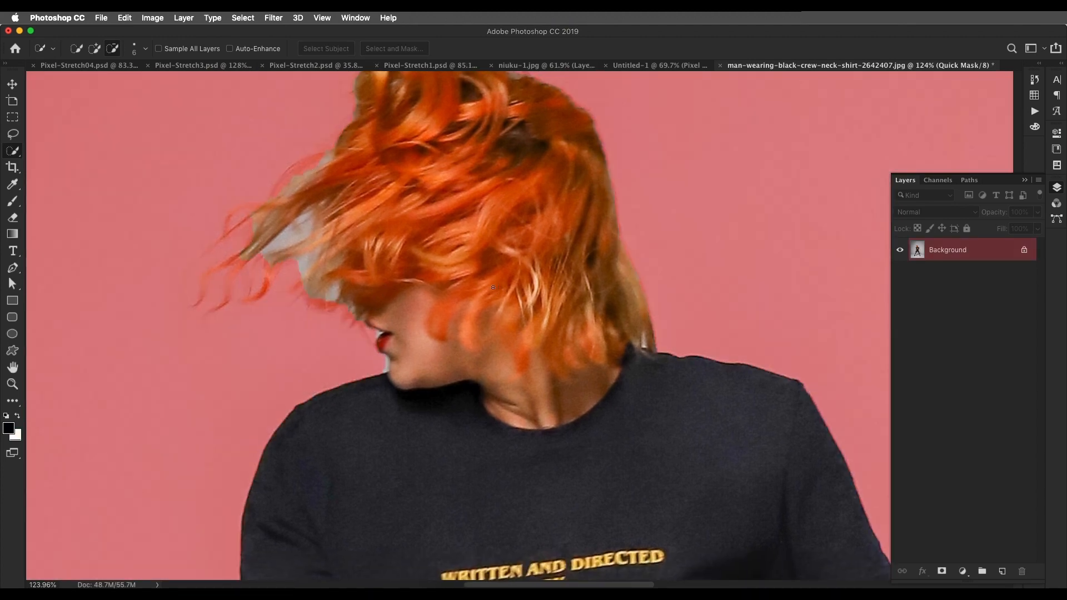
{"action": "key", "text": "b"}
{"action": "scroll", "coordinate": [343, 321], "scroll_direction": "up", "scroll_amount": 6}
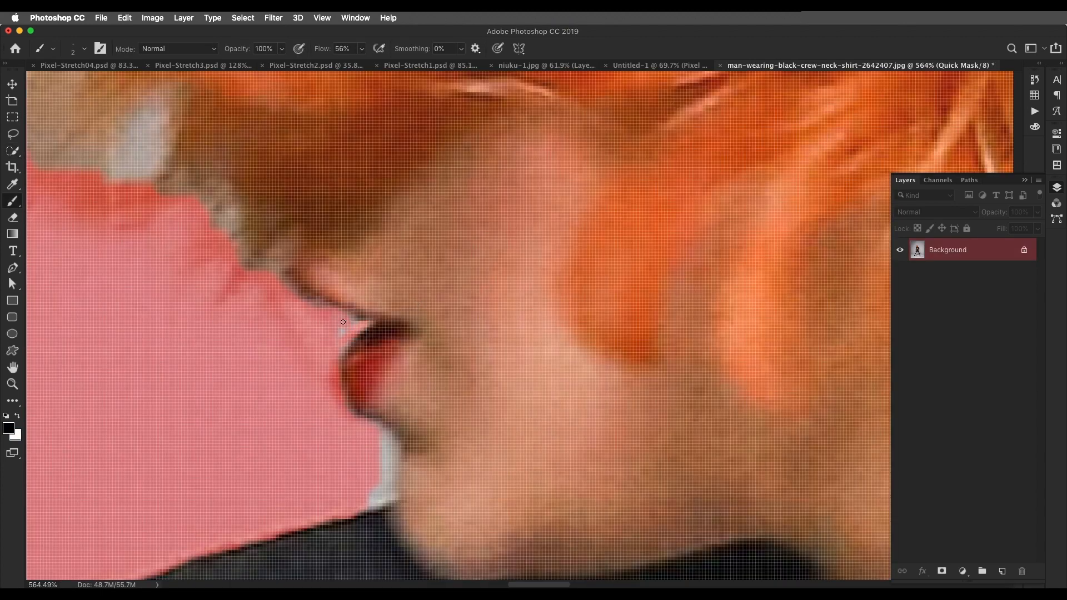
{"action": "left_click_drag", "start_coordinate": [343, 331], "coordinate": [355, 321]}
{"action": "key", "text": "bracketright"}
{"action": "key", "text": "bracketright"}
{"action": "key", "text": "bracketright"}
{"action": "mouse_move", "coordinate": [385, 438]}
{"action": "left_mouse_down"}
{"action": "mouse_move", "coordinate": [393, 470]}
{"action": "mouse_move", "coordinate": [374, 434]}
{"action": "mouse_move", "coordinate": [371, 496]}
{"action": "left_mouse_up"}
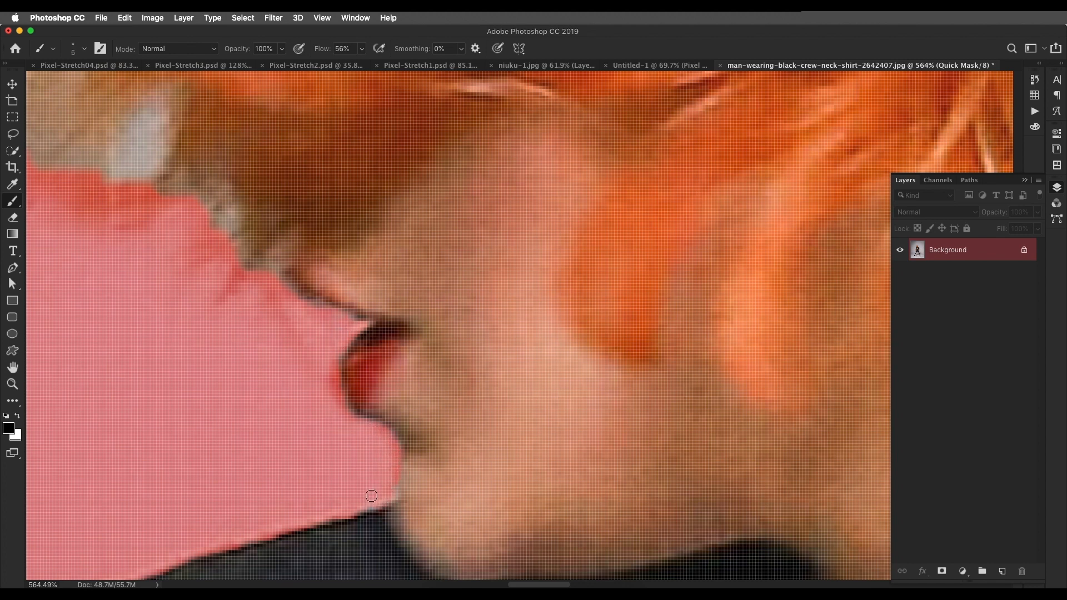
- Brush over the unmasked background gap at the armpit beside the shirt lettering's right end
{"action": "key", "text": "e"}
{"action": "scroll", "coordinate": [355, 356], "scroll_direction": "down", "scroll_amount": 6}
{"action": "scroll", "coordinate": [378, 174], "scroll_direction": "up", "scroll_amount": 5}
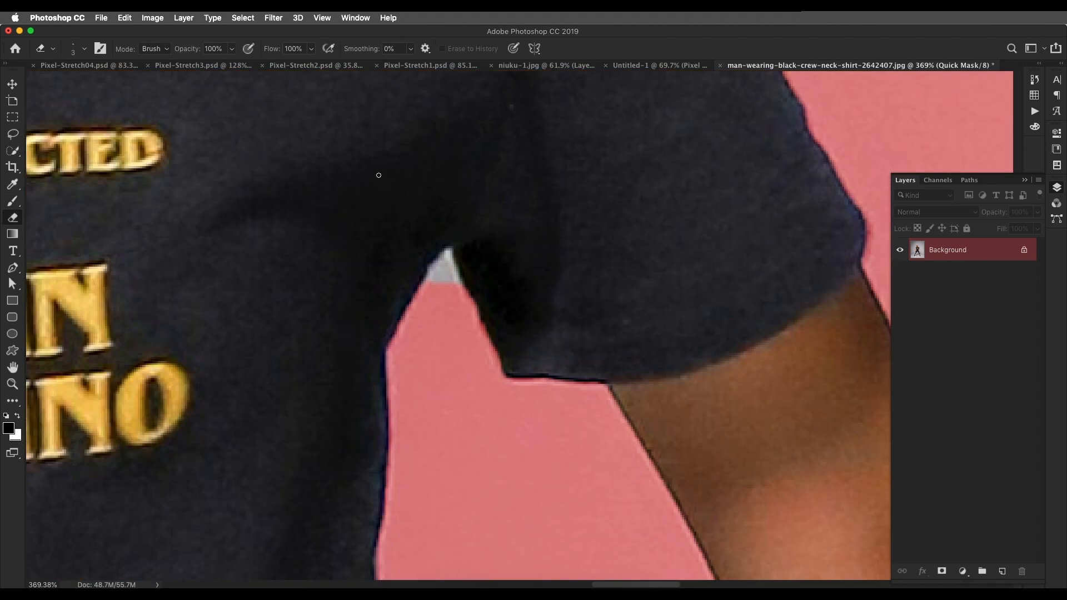
{"action": "key", "text": "b"}
{"action": "mouse_move", "coordinate": [439, 286]}
{"action": "left_mouse_down"}
{"action": "mouse_move", "coordinate": [448, 259]}
{"action": "mouse_move", "coordinate": [453, 280]}
{"action": "left_mouse_up"}
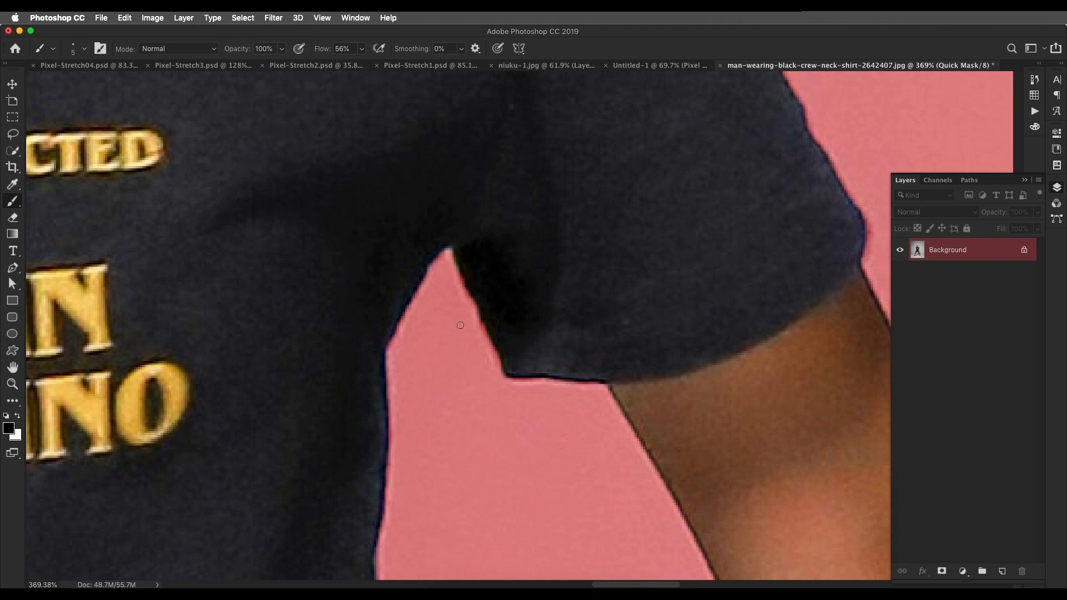
- Mask the background gaps at the other armpit and inside the curled fingers of the ringed hand
{"action": "left_click_drag", "start_coordinate": [92, 452], "coordinate": [626, 405]}
{"action": "mouse_move", "coordinate": [425, 285]}
{"action": "left_mouse_down"}
{"action": "mouse_move", "coordinate": [424, 248]}
{"action": "mouse_move", "coordinate": [434, 295]}
{"action": "left_mouse_up"}
{"action": "mouse_move", "coordinate": [65, 312]}
{"action": "left_mouse_down"}
{"action": "mouse_move", "coordinate": [341, 272]}
{"action": "mouse_move", "coordinate": [336, 281]}
{"action": "left_mouse_up"}
{"action": "left_click_drag", "start_coordinate": [364, 357], "coordinate": [428, 263]}
{"action": "mouse_move", "coordinate": [399, 313]}
{"action": "left_mouse_down"}
{"action": "mouse_move", "coordinate": [385, 300]}
{"action": "mouse_move", "coordinate": [410, 330]}
{"action": "left_mouse_up"}
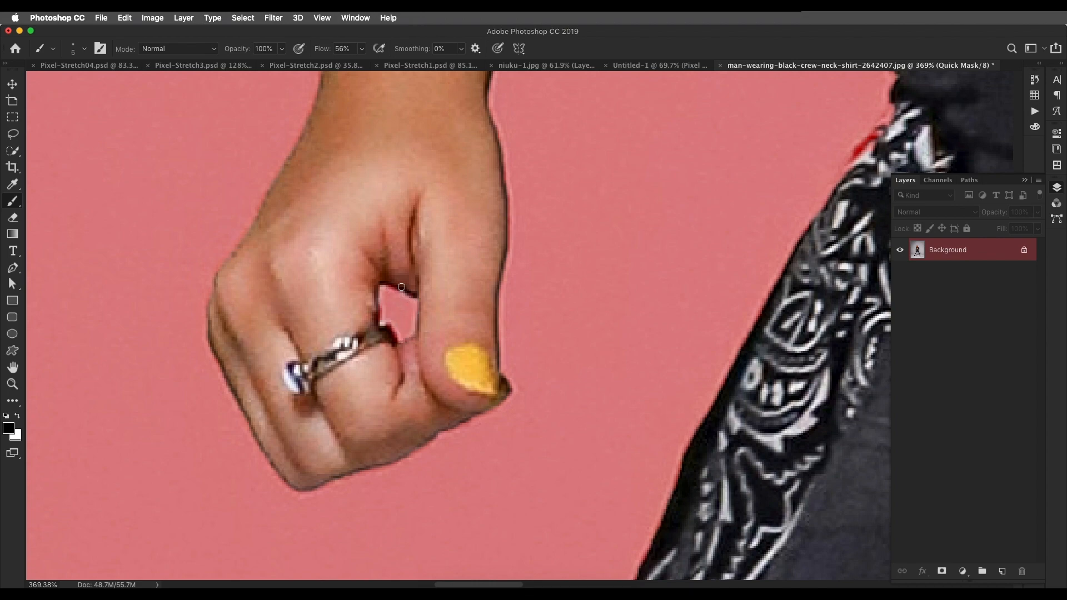
- Clean up the mask along the knee's edge beside the loose threads of the ripped jeans
{"action": "scroll", "coordinate": [401, 286], "scroll_direction": "down", "scroll_amount": 5}
{"action": "scroll", "coordinate": [317, 233], "scroll_direction": "up", "scroll_amount": 5}
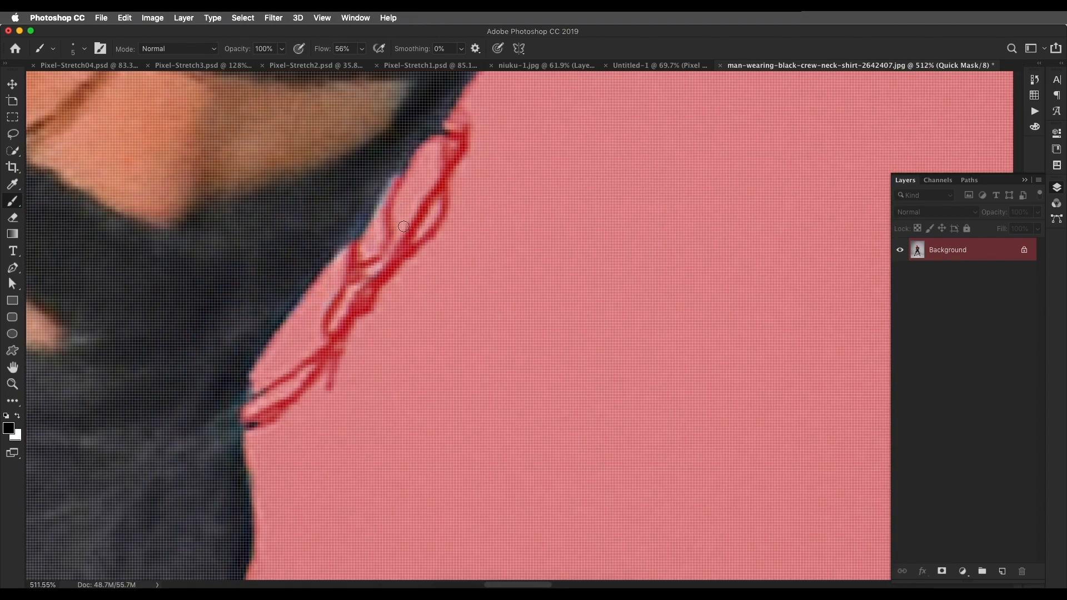
{"action": "left_click_drag", "start_coordinate": [311, 444], "coordinate": [493, 248]}
{"action": "mouse_move", "coordinate": [285, 336]}
{"action": "left_mouse_down"}
{"action": "mouse_move", "coordinate": [291, 262]}
{"action": "mouse_move", "coordinate": [257, 283]}
{"action": "mouse_move", "coordinate": [270, 272]}
{"action": "mouse_move", "coordinate": [294, 341]}
{"action": "left_mouse_up"}
{"action": "scroll", "coordinate": [298, 338], "scroll_direction": "down", "scroll_amount": 5}
- Mask out the leftover floor and shadow beside the first boot and behind the second boot's heel
{"action": "scroll", "coordinate": [394, 349], "scroll_direction": "down", "scroll_amount": 8}
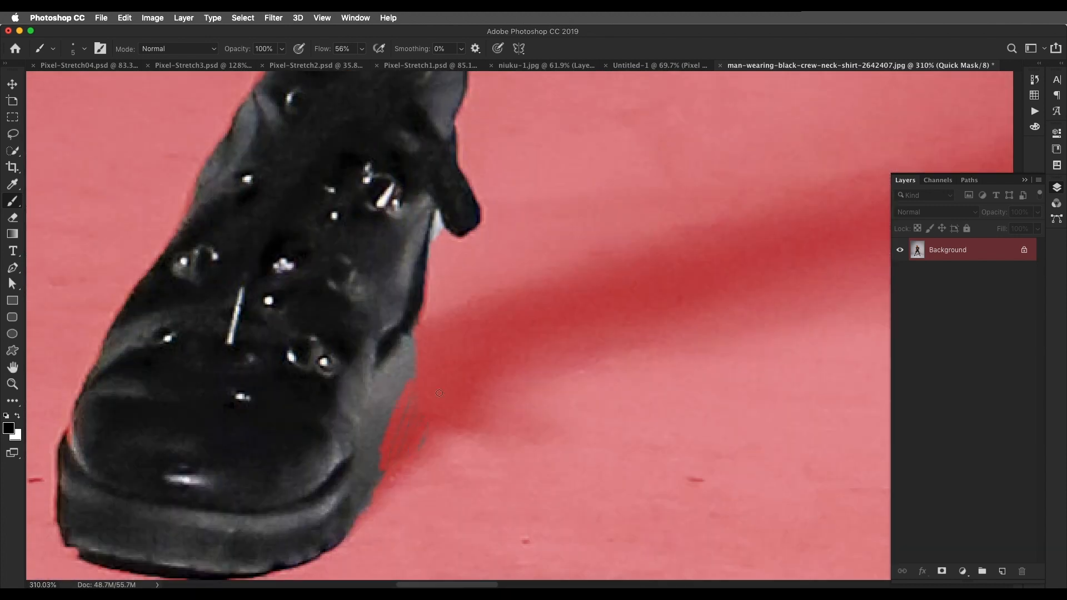
{"action": "left_click_drag", "start_coordinate": [411, 369], "coordinate": [390, 372]}
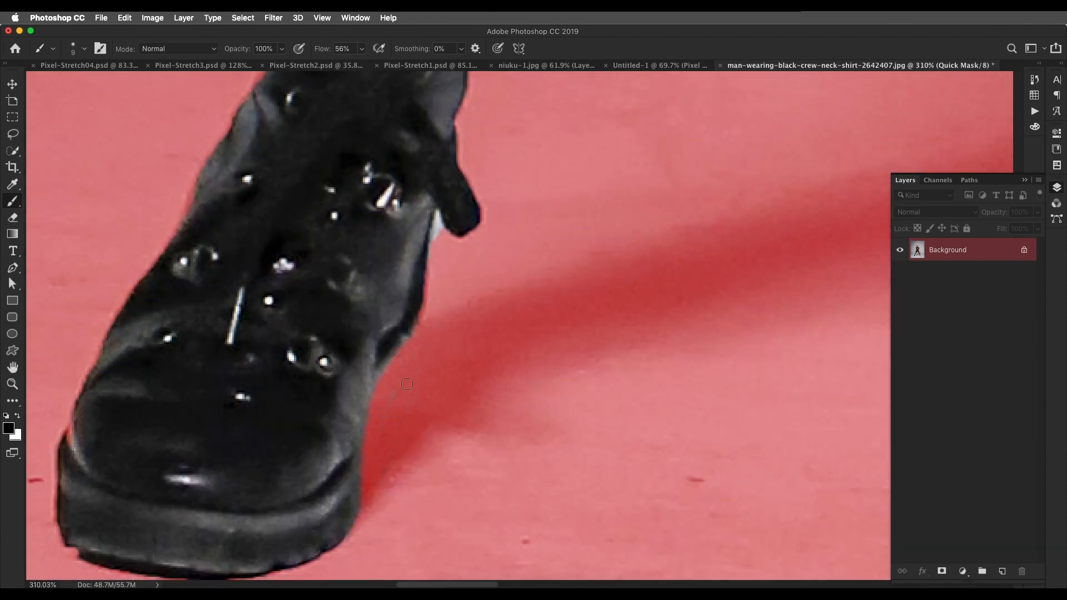
{"action": "scroll", "coordinate": [391, 235], "scroll_direction": "right", "scroll_amount": 15}
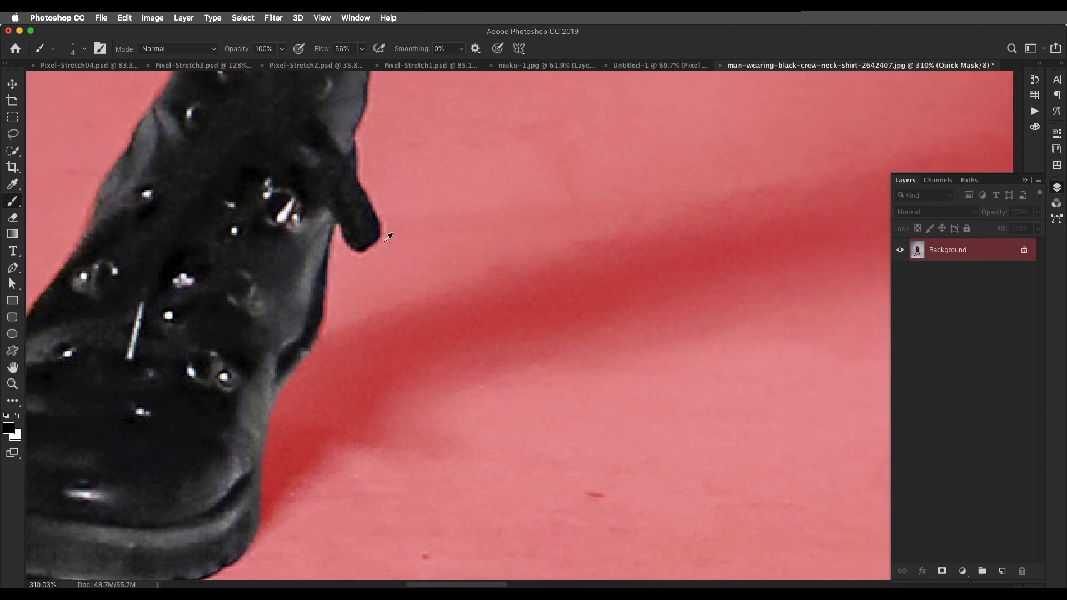
{"action": "scroll", "coordinate": [478, 374], "scroll_direction": "up", "scroll_amount": 1}
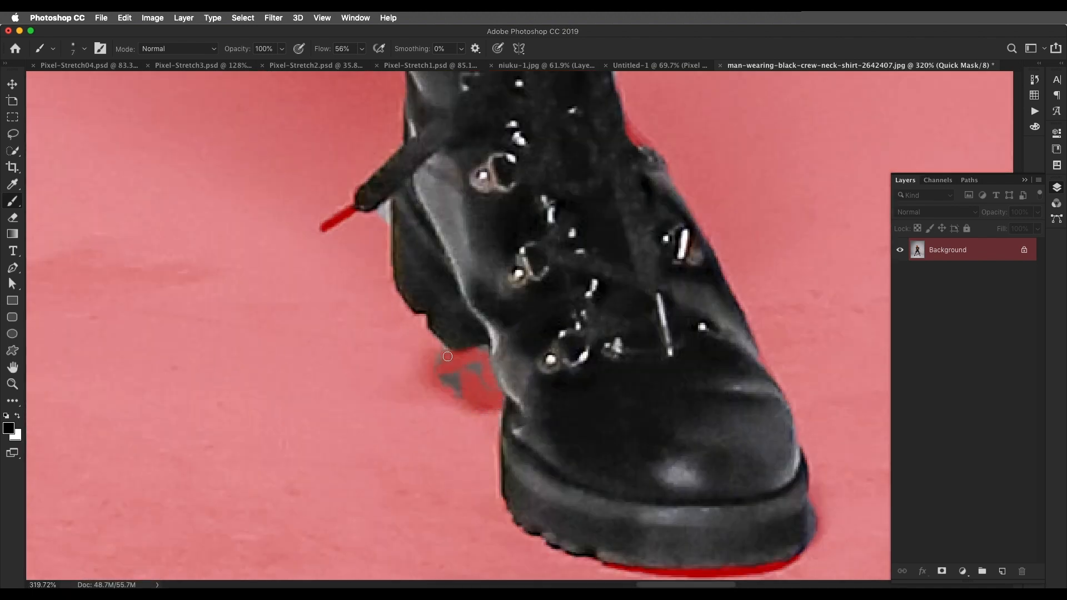
- Erase the mask with a size 3 eraser to restore the second boot's lace tip and outer edges
{"action": "key", "text": "e"}
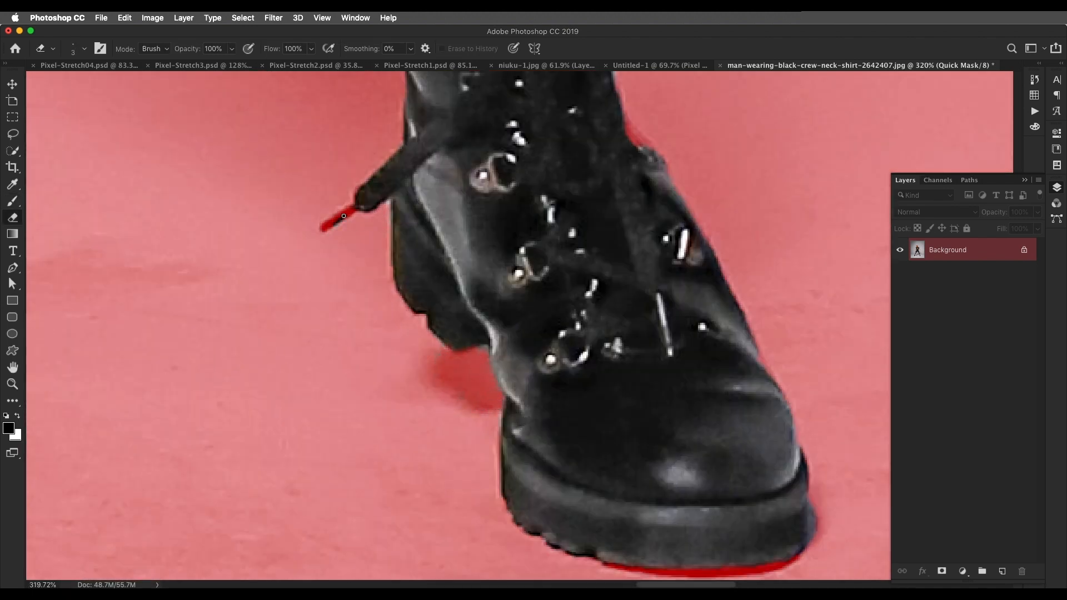
{"action": "scroll", "coordinate": [499, 150], "scroll_direction": "up", "scroll_amount": 3}
{"action": "scroll", "coordinate": [499, 150], "scroll_direction": "right", "scroll_amount": 2}
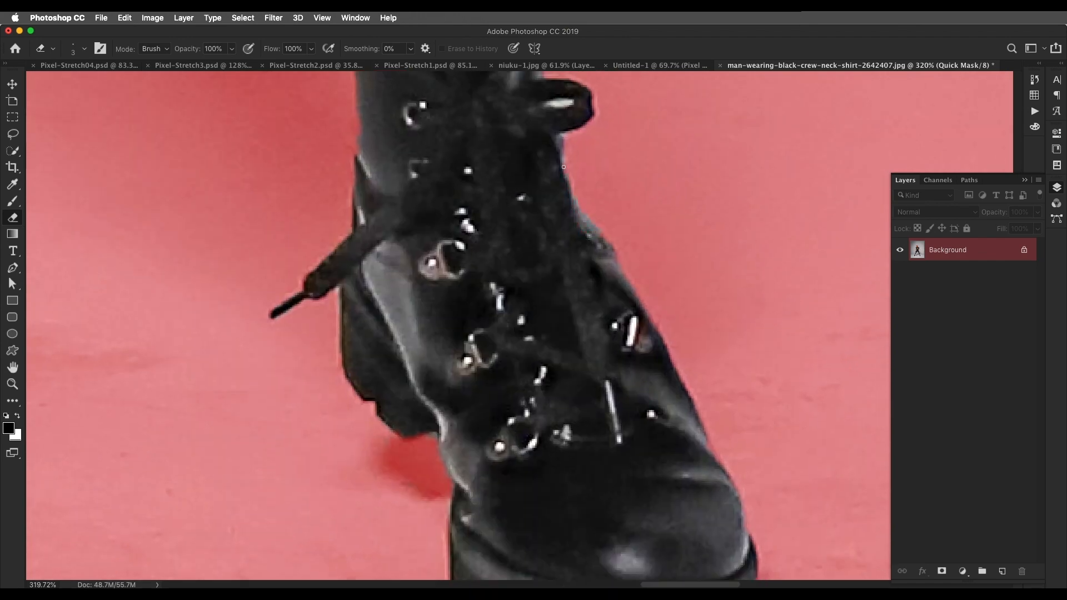
{"action": "scroll", "coordinate": [564, 167], "scroll_direction": "up", "scroll_amount": 2}
- Brush the background out between the thumb and fingers of the outstretched hand
{"action": "key", "text": "b"}
{"action": "scroll", "coordinate": [464, 333], "scroll_direction": "up", "scroll_amount": 10}
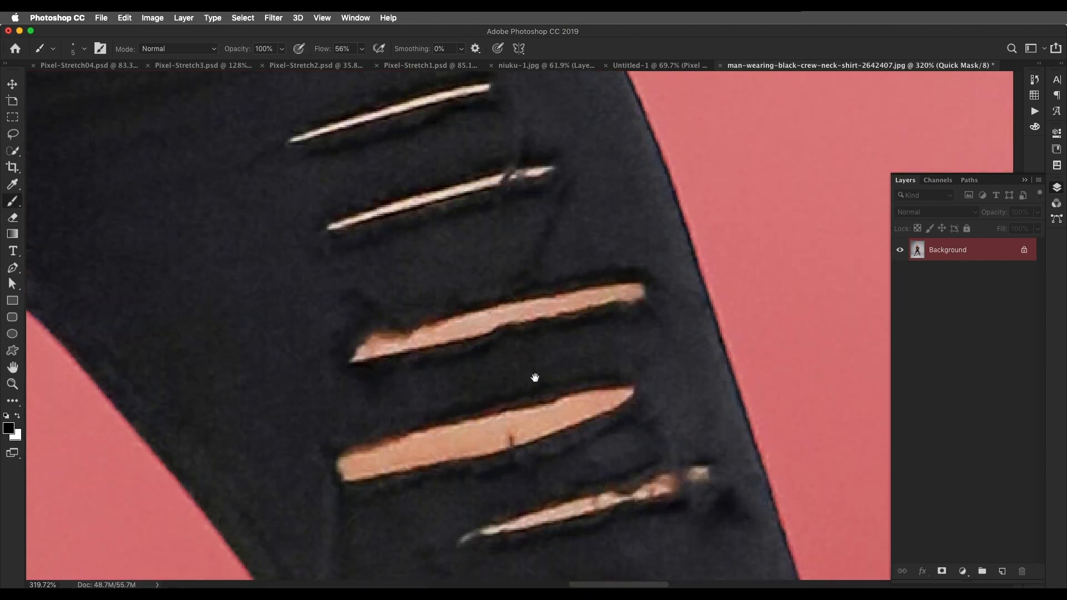
{"action": "scroll", "coordinate": [534, 378], "scroll_direction": "down", "scroll_amount": 5}
{"action": "scroll", "coordinate": [694, 262], "scroll_direction": "up", "scroll_amount": 4}
{"action": "mouse_move", "coordinate": [593, 298]}
{"action": "left_mouse_down"}
{"action": "mouse_move", "coordinate": [590, 309]}
{"action": "mouse_move", "coordinate": [611, 305]}
{"action": "left_mouse_up"}
{"action": "left_click_drag", "start_coordinate": [730, 349], "coordinate": [720, 339]}
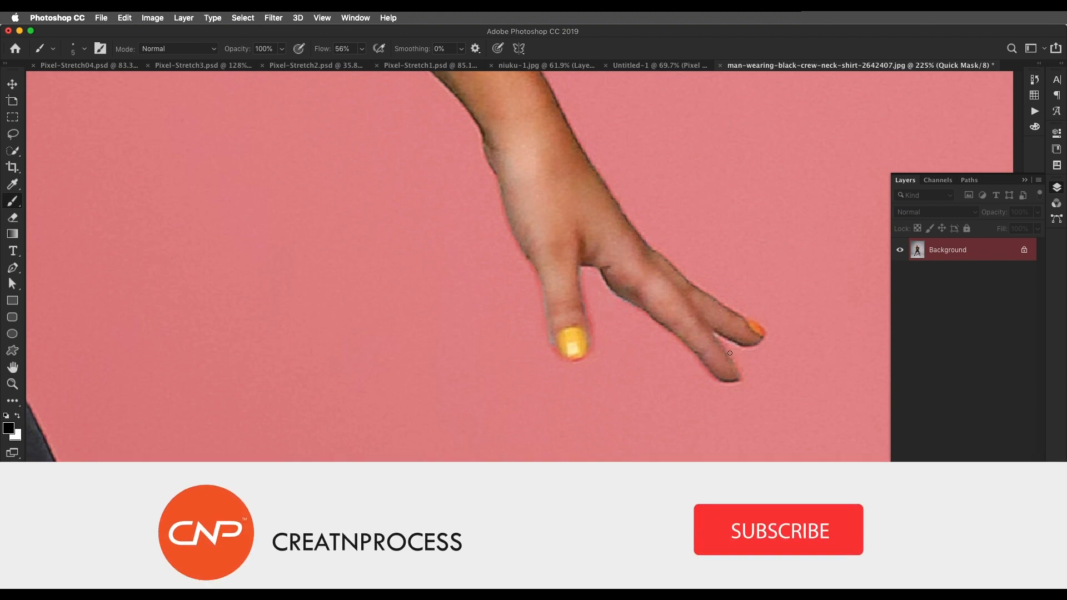
{"action": "mouse_move", "coordinate": [509, 241]}
{"action": "left_mouse_down"}
{"action": "mouse_move", "coordinate": [350, 409]}
{"action": "mouse_move", "coordinate": [389, 472]}
{"action": "left_mouse_up"}
- Check the mask around the head and leave Quick Mask mode to get the selection back
{"action": "scroll", "coordinate": [374, 411], "scroll_direction": "down", "scroll_amount": 5}
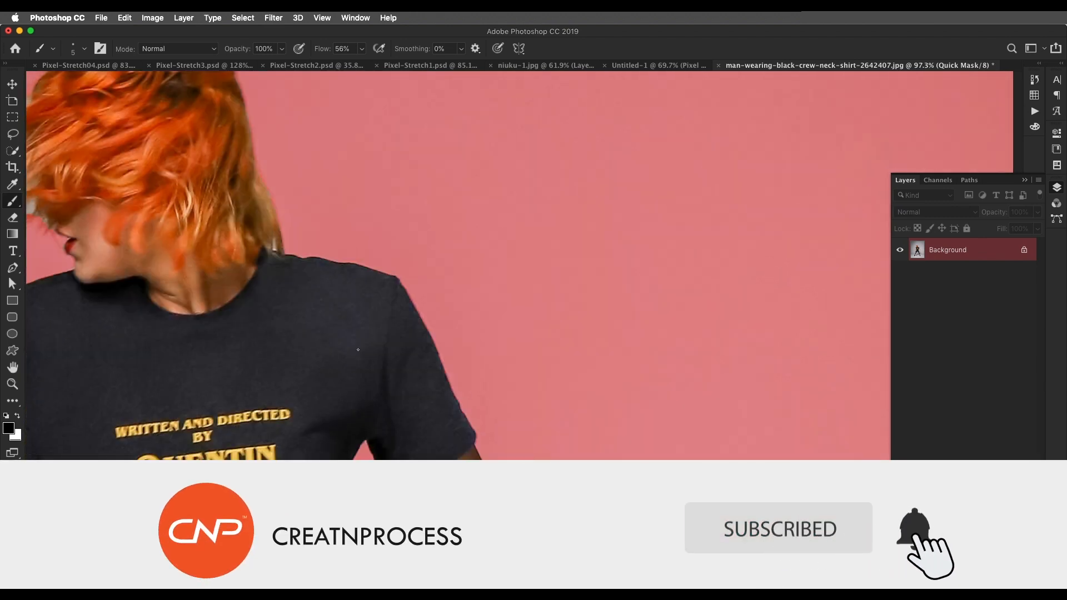
{"action": "left_click_drag", "start_coordinate": [379, 328], "coordinate": [689, 408]}
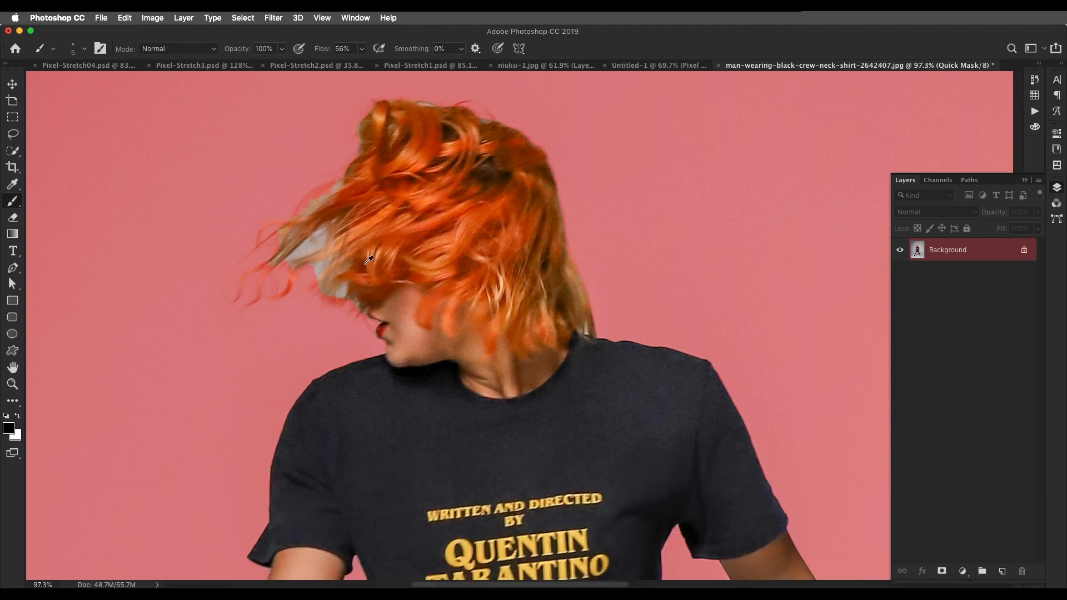
{"action": "scroll", "coordinate": [362, 258], "scroll_direction": "up", "scroll_amount": 3}
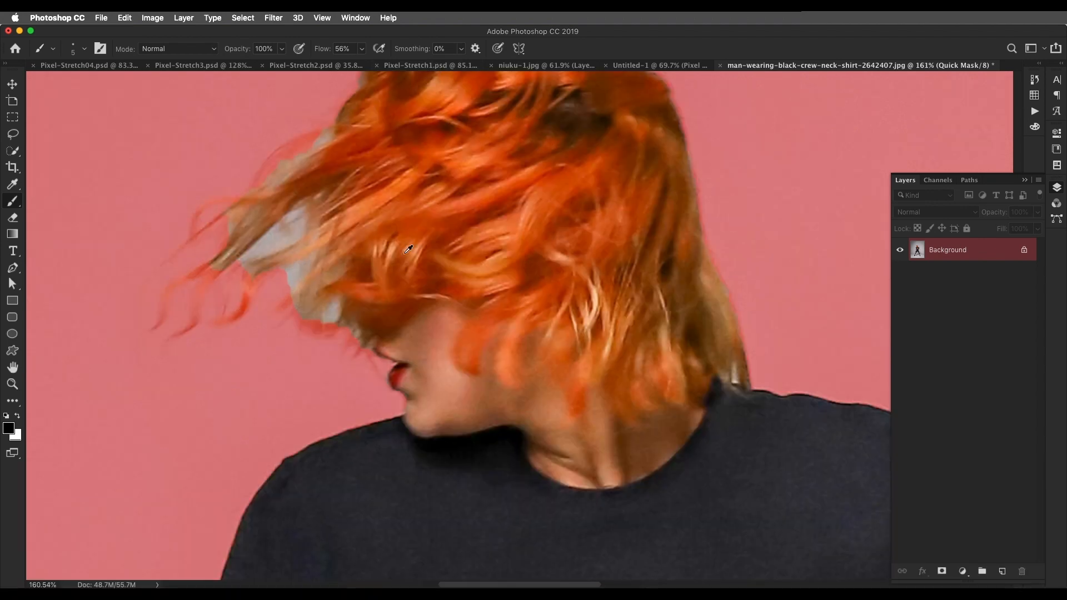
{"action": "scroll", "coordinate": [408, 250], "scroll_direction": "down", "scroll_amount": 2}
{"action": "key", "text": "q"}
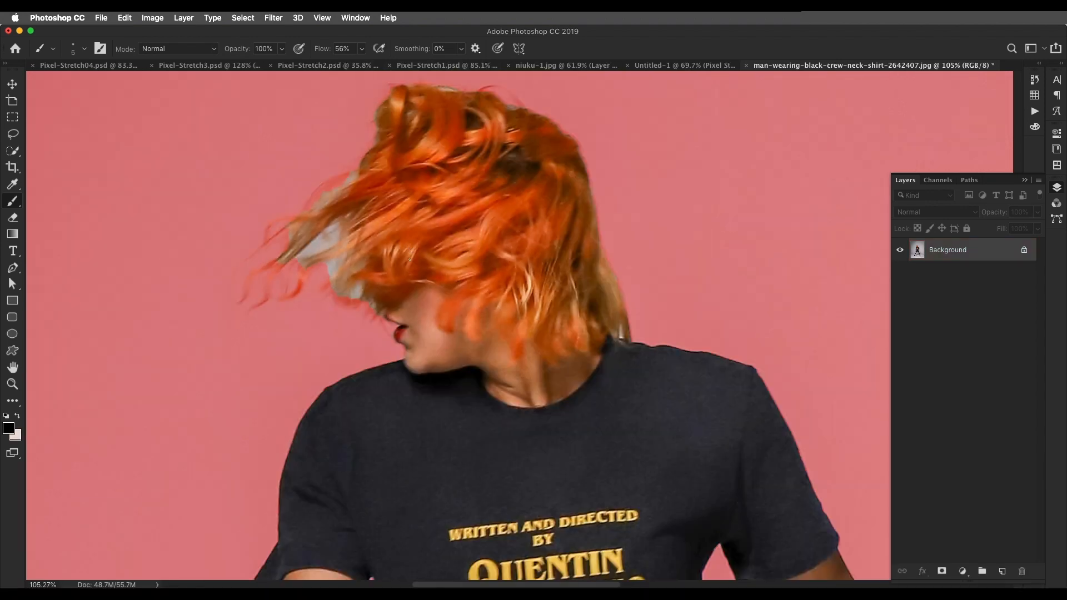
- Open Select and Mask and refine the flying hair strands in front of the face with a size 40 Refine Edge brush
{"action": "scroll", "coordinate": [534, 299], "scroll_direction": "down", "scroll_amount": 4}
{"action": "scroll", "coordinate": [448, 415], "scroll_direction": "up", "scroll_amount": 3}
{"action": "scroll", "coordinate": [447, 415], "scroll_direction": "up", "scroll_amount": 3}
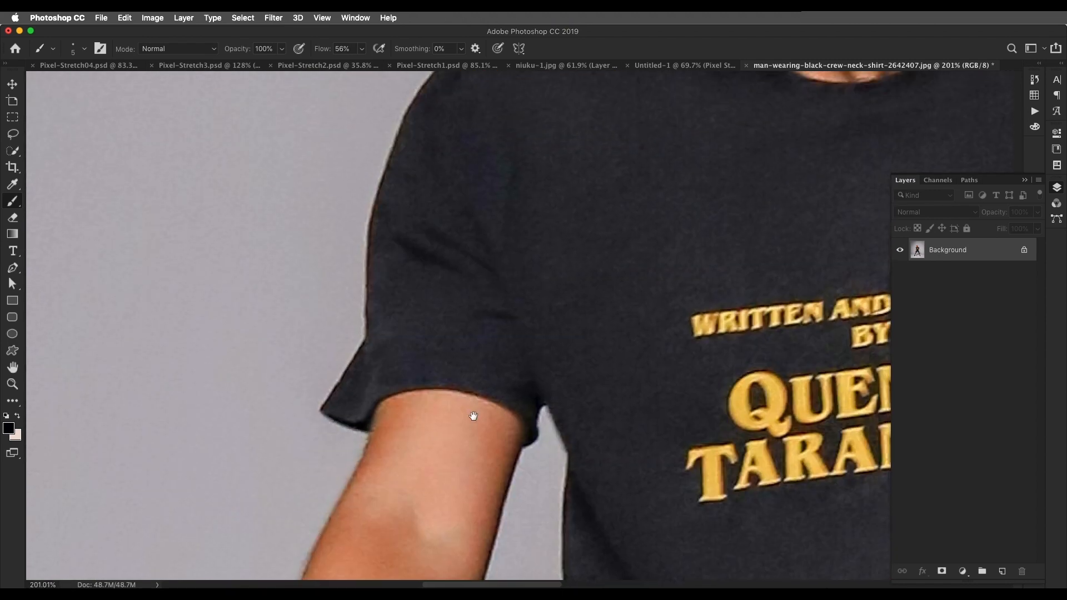
{"action": "left_click_drag", "start_coordinate": [509, 166], "coordinate": [466, 403]}
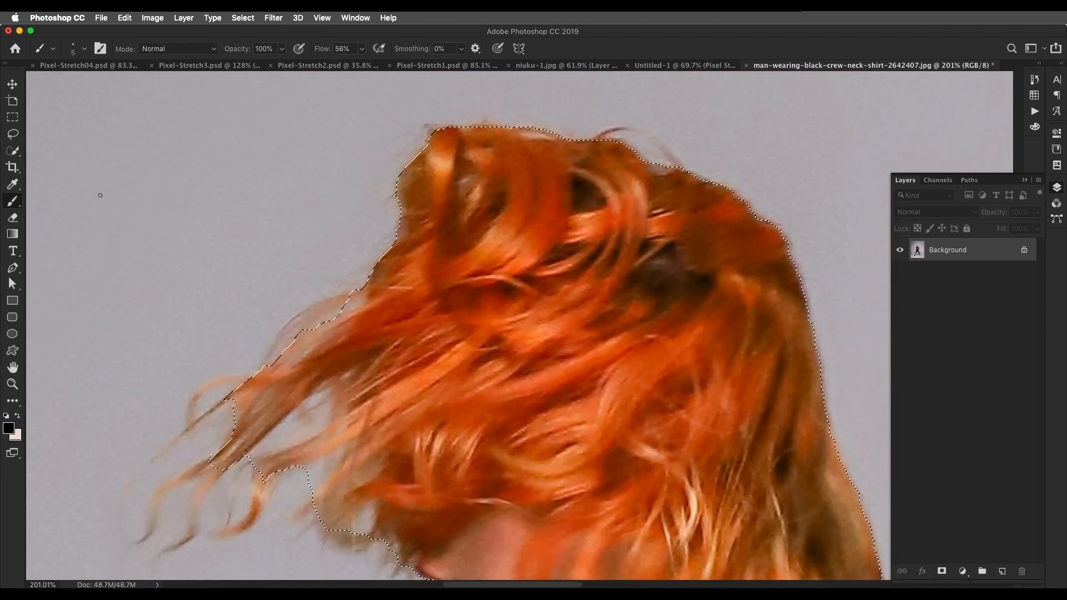
{"action": "left_click", "coordinate": [12, 151]}
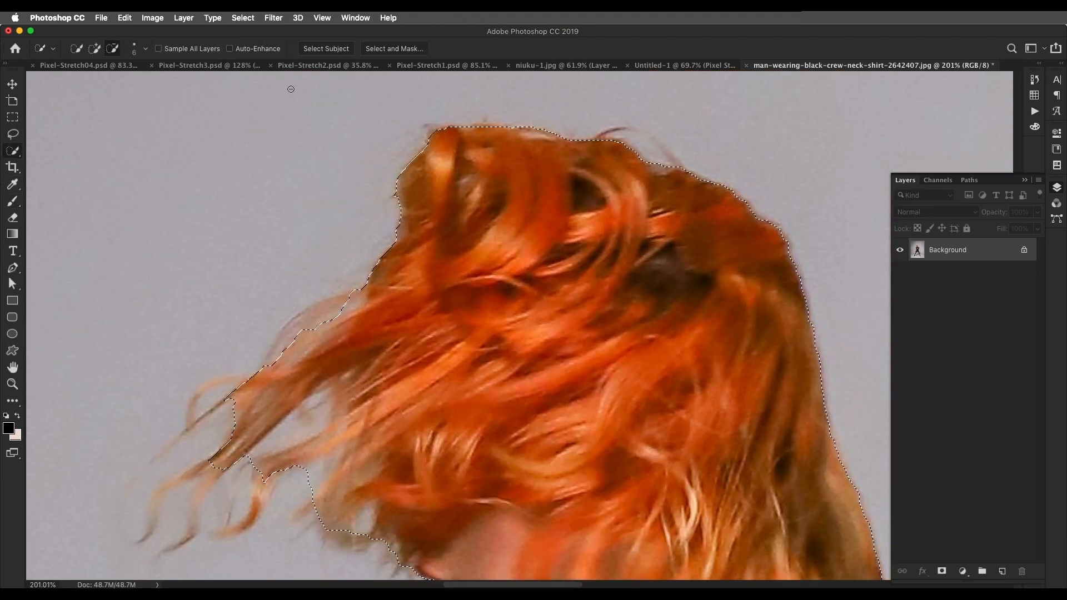
{"action": "left_click", "coordinate": [399, 48]}
{"action": "left_click_drag", "start_coordinate": [290, 330], "coordinate": [357, 172]}
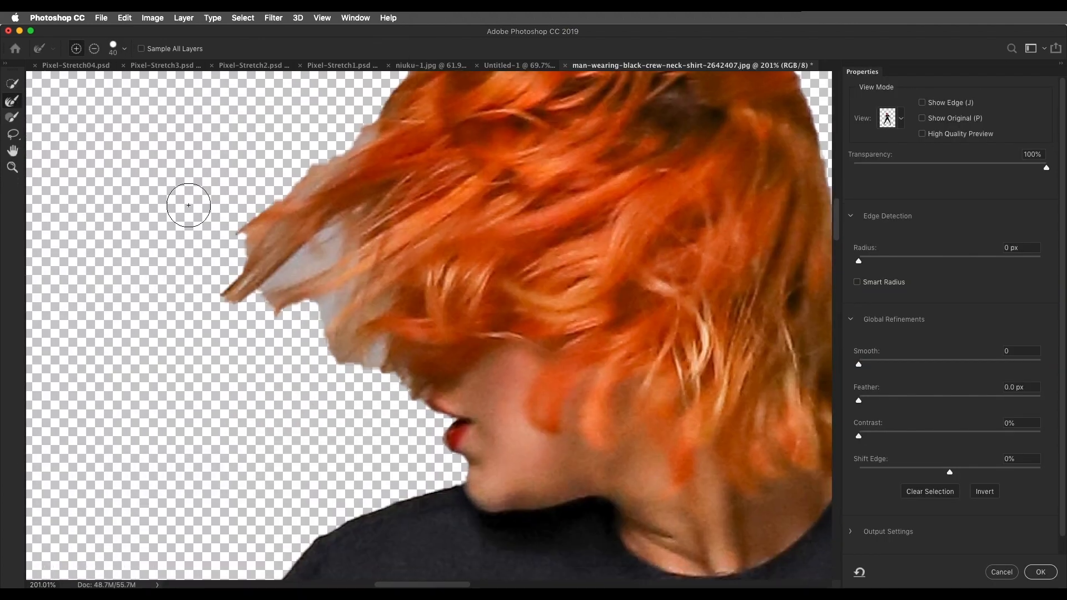
{"action": "mouse_move", "coordinate": [262, 218]}
{"action": "left_mouse_down"}
{"action": "mouse_move", "coordinate": [357, 182]}
{"action": "mouse_move", "coordinate": [362, 207]}
{"action": "mouse_move", "coordinate": [300, 260]}
{"action": "mouse_move", "coordinate": [265, 316]}
{"action": "mouse_move", "coordinate": [327, 335]}
{"action": "mouse_move", "coordinate": [389, 378]}
{"action": "left_mouse_up"}
- Refine the hair edge over the crown and down the back of the head to the shoulder
{"action": "mouse_move", "coordinate": [399, 224]}
{"action": "left_mouse_down"}
{"action": "mouse_move", "coordinate": [393, 153]}
{"action": "mouse_move", "coordinate": [380, 136]}
{"action": "mouse_move", "coordinate": [219, 328]}
{"action": "mouse_move", "coordinate": [225, 295]}
{"action": "mouse_move", "coordinate": [291, 238]}
{"action": "mouse_move", "coordinate": [615, 316]}
{"action": "mouse_move", "coordinate": [421, 259]}
{"action": "mouse_move", "coordinate": [582, 321]}
{"action": "left_mouse_up"}
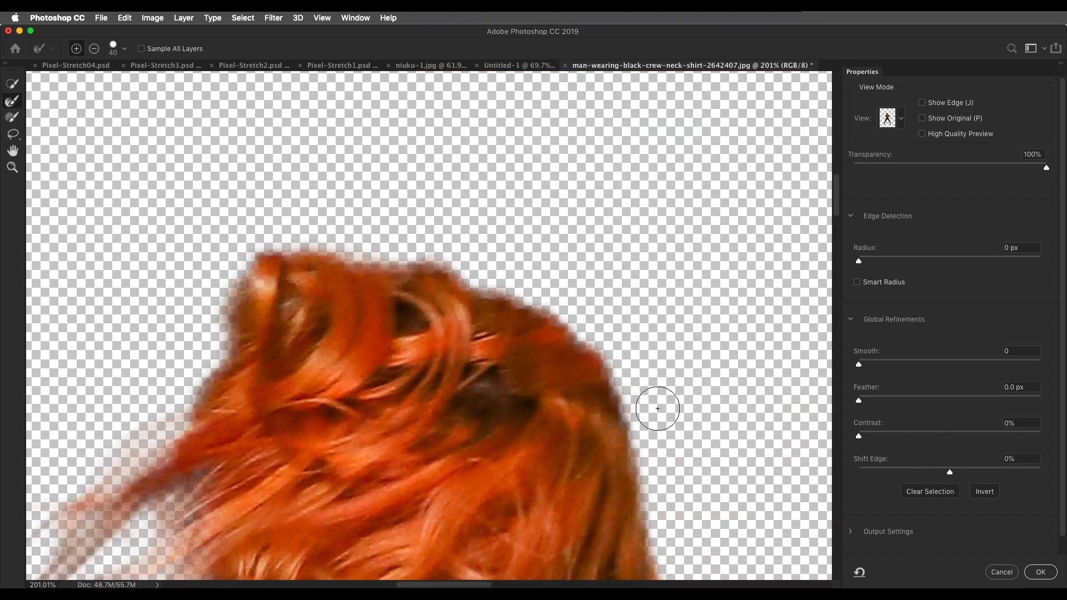
{"action": "left_click_drag", "start_coordinate": [657, 409], "coordinate": [621, 220]}
{"action": "left_click_drag", "start_coordinate": [579, 186], "coordinate": [629, 309]}
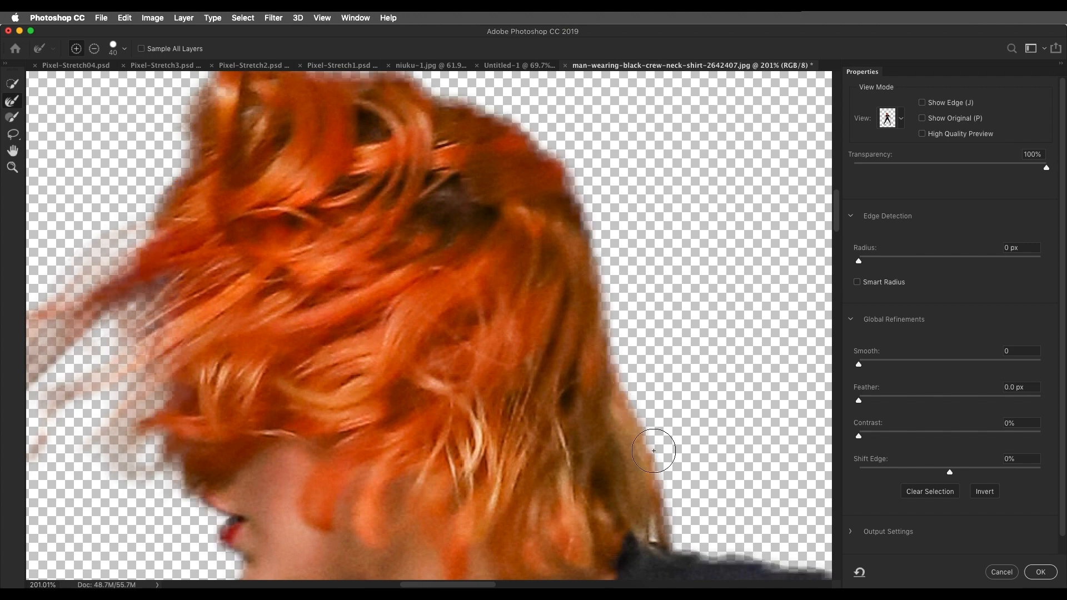
{"action": "mouse_move", "coordinate": [659, 529]}
{"action": "left_mouse_down"}
{"action": "mouse_move", "coordinate": [684, 527]}
{"action": "mouse_move", "coordinate": [664, 462]}
{"action": "left_mouse_up"}
- Accept the refined selection and apply it to the photo as a layer mask
{"action": "left_click", "coordinate": [1037, 572]}
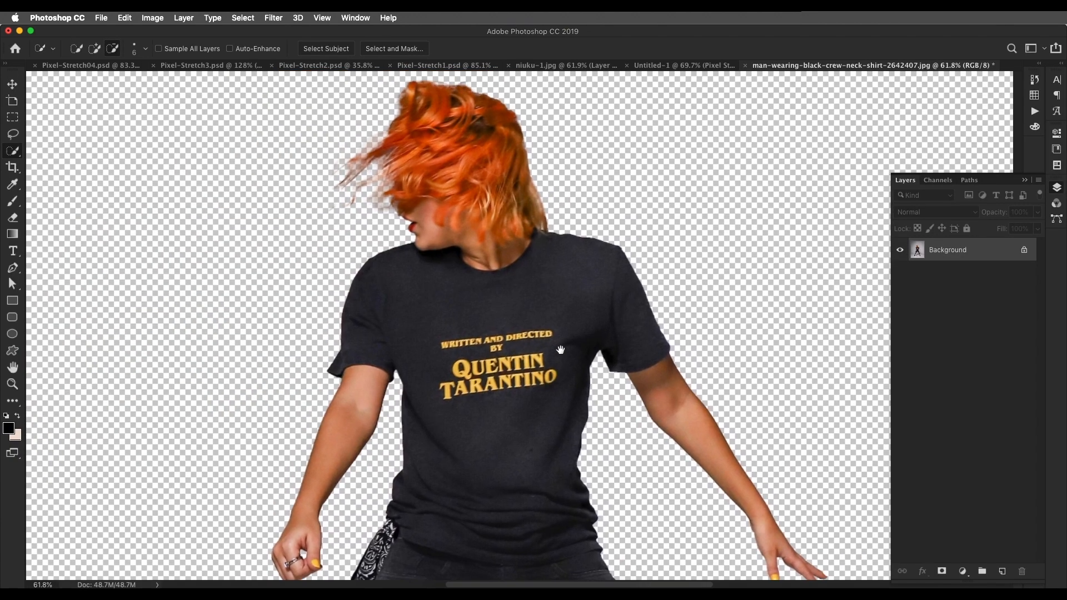
{"action": "left_click", "coordinate": [941, 573]}
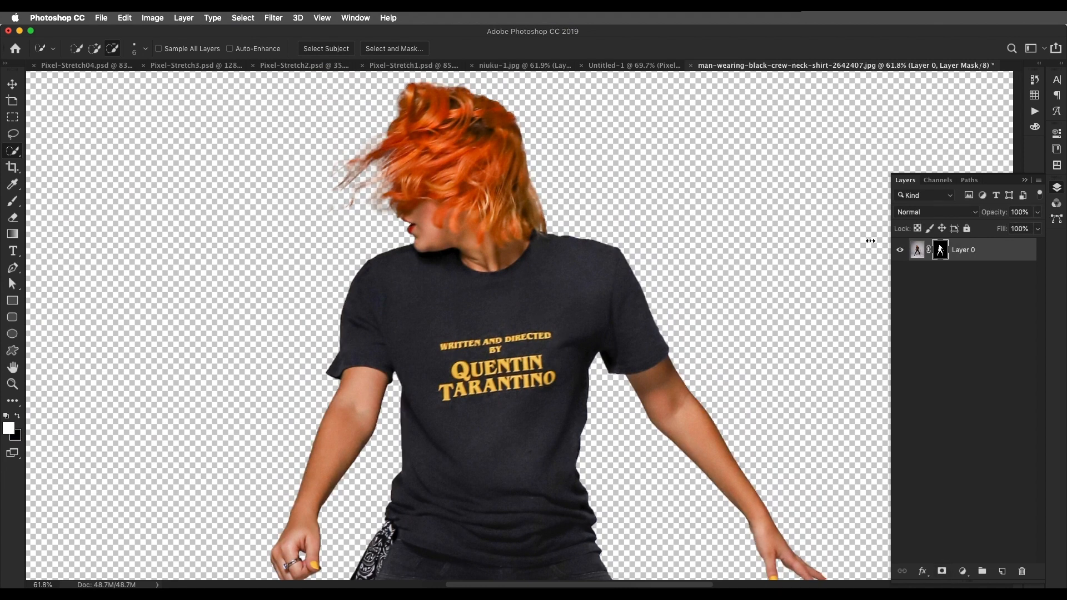
- Display the layer mask on its own and soften the flying hair strands with a size 60 Blur tool at 100% strength
{"action": "scroll", "coordinate": [585, 278], "scroll_direction": "up", "scroll_amount": 5}
{"action": "scroll", "coordinate": [584, 282], "scroll_direction": "down", "scroll_amount": 3}
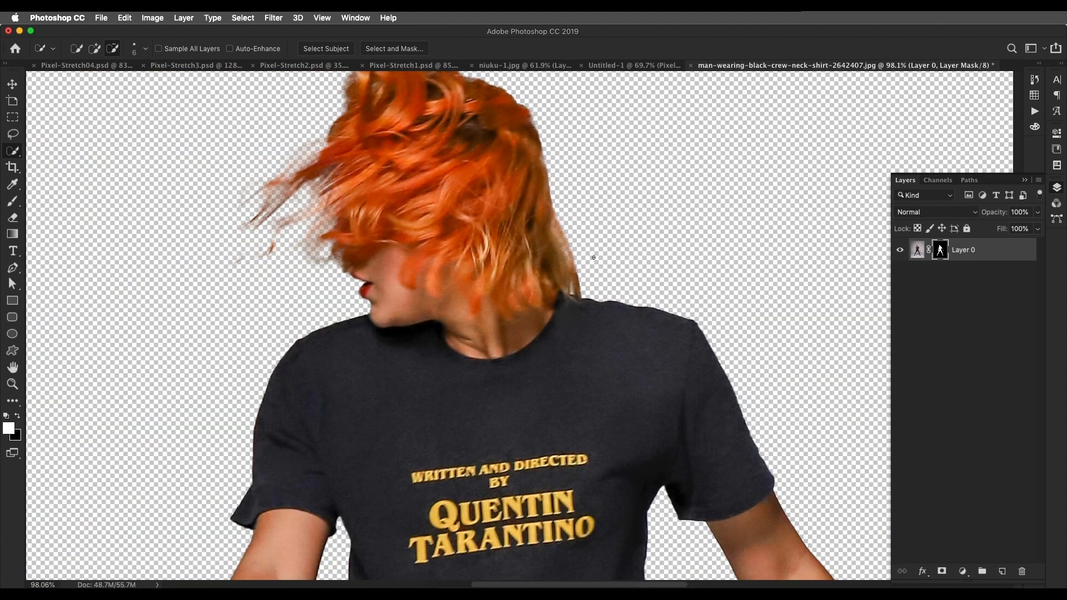
{"action": "left_click", "coordinate": [940, 251], "text": "alt"}
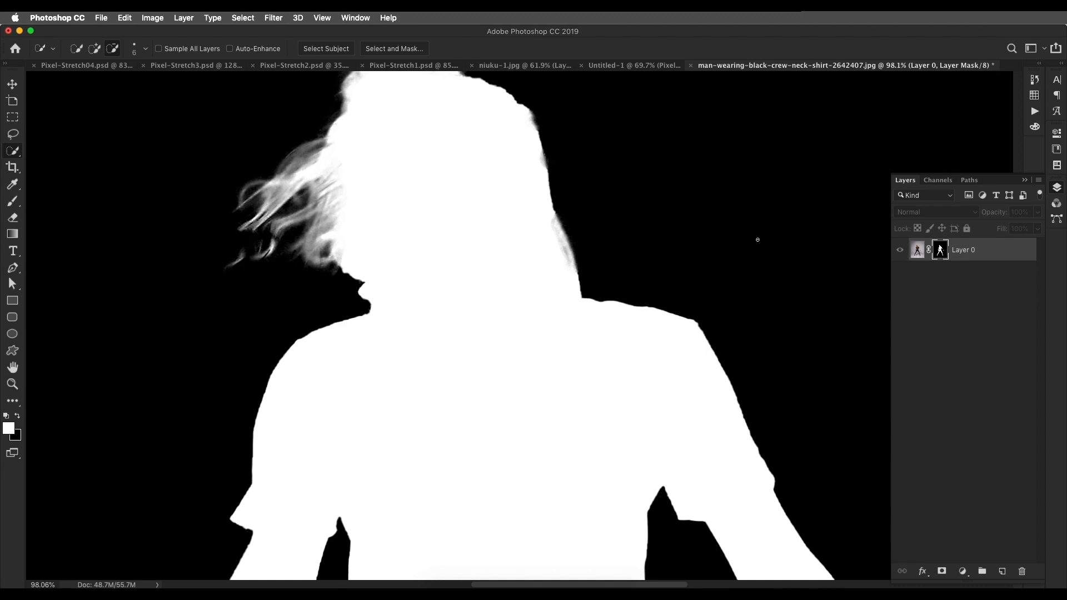
{"action": "scroll", "coordinate": [472, 231], "scroll_direction": "up", "scroll_amount": 3}
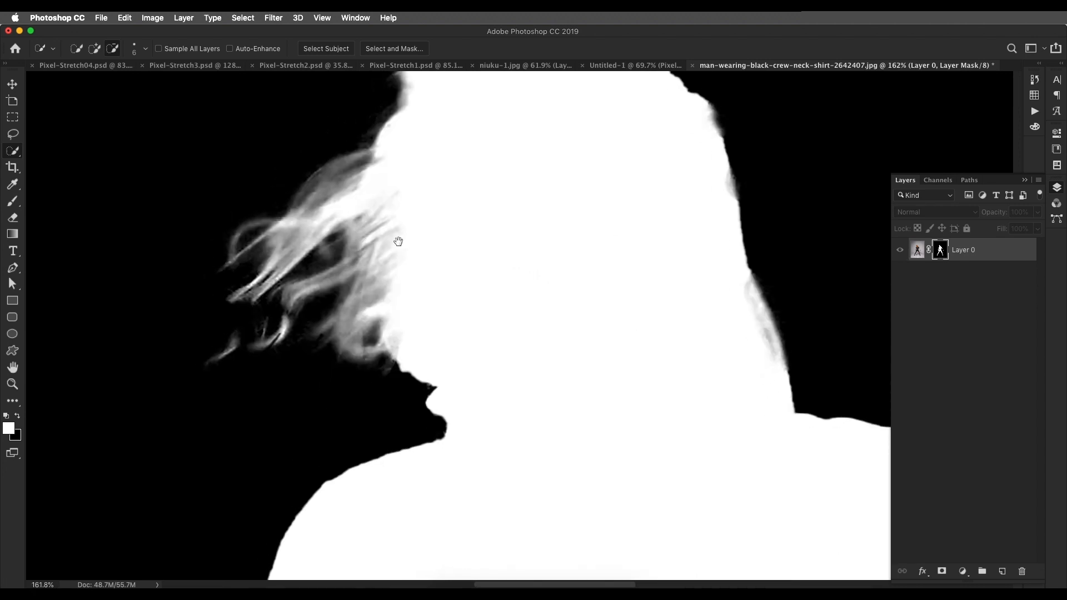
{"action": "left_click", "coordinate": [12, 400]}
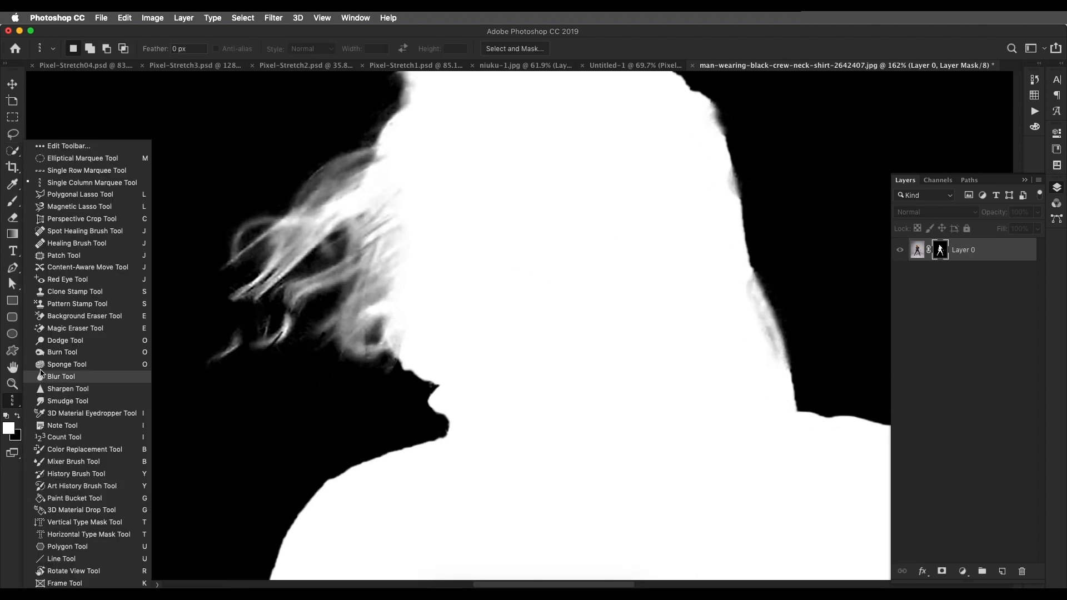
{"action": "left_click", "coordinate": [59, 378]}
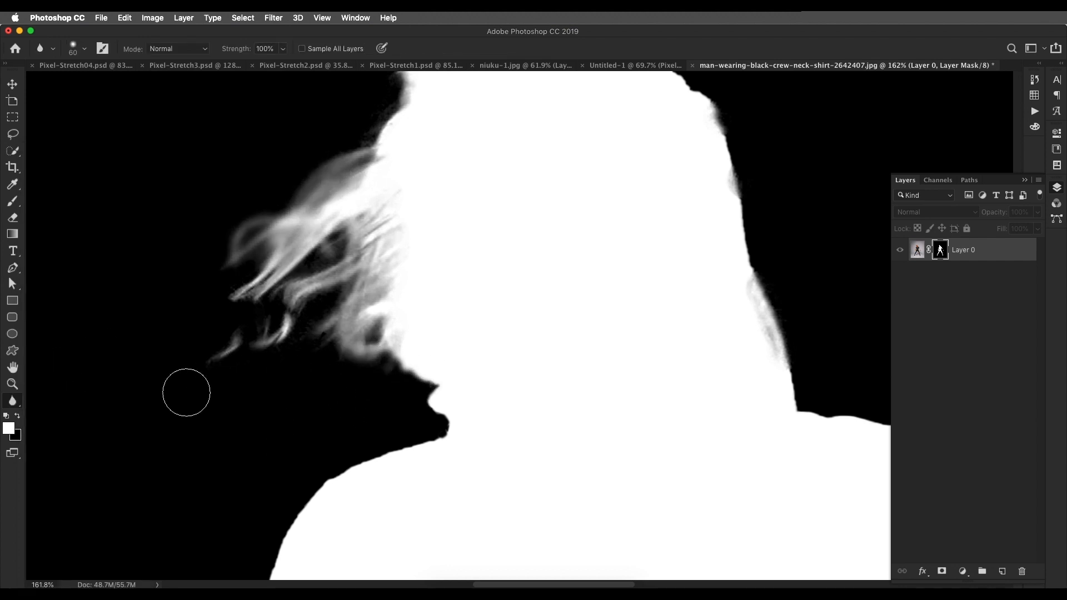
- Brighten the mask's hair strands and back hair edge with the Dodge tool at Highlights 17%, and darken gaps with a size 35 Burn tool at Midtones 20%
{"action": "left_click", "coordinate": [12, 400]}
{"action": "left_click", "coordinate": [58, 342]}
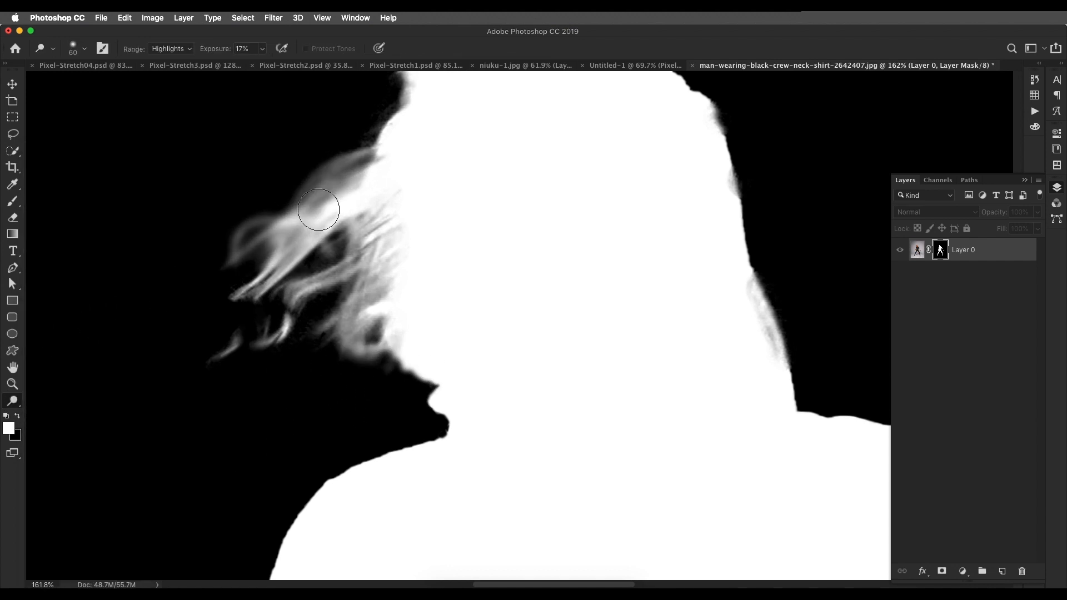
{"action": "mouse_move", "coordinate": [366, 181]}
{"action": "left_mouse_down"}
{"action": "mouse_move", "coordinate": [350, 178]}
{"action": "mouse_move", "coordinate": [228, 398]}
{"action": "mouse_move", "coordinate": [386, 322]}
{"action": "mouse_move", "coordinate": [269, 202]}
{"action": "mouse_move", "coordinate": [355, 144]}
{"action": "left_mouse_up"}
{"action": "scroll", "coordinate": [374, 226], "scroll_direction": "up", "scroll_amount": 5}
{"action": "left_click_drag", "start_coordinate": [374, 226], "coordinate": [613, 266]}
{"action": "left_click_drag", "start_coordinate": [684, 407], "coordinate": [644, 306]}
{"action": "mouse_move", "coordinate": [682, 325]}
{"action": "left_mouse_down"}
{"action": "mouse_move", "coordinate": [707, 374]}
{"action": "mouse_move", "coordinate": [681, 325]}
{"action": "left_mouse_up"}
{"action": "left_click_drag", "start_coordinate": [732, 366], "coordinate": [652, 11]}
{"action": "mouse_move", "coordinate": [617, 500]}
{"action": "left_mouse_down"}
{"action": "mouse_move", "coordinate": [585, 254]}
{"action": "mouse_move", "coordinate": [547, 467]}
{"action": "left_mouse_up"}
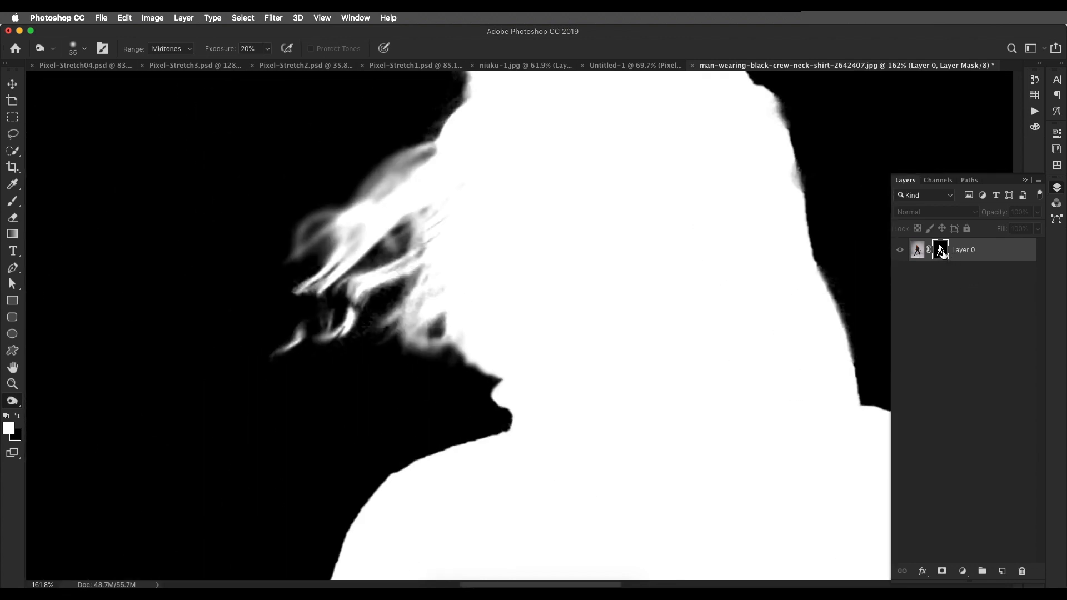
- Leave the mask-only view and examine the cutout's hair edges and whole figure against transparency
{"action": "left_click", "coordinate": [941, 251], "text": "alt"}
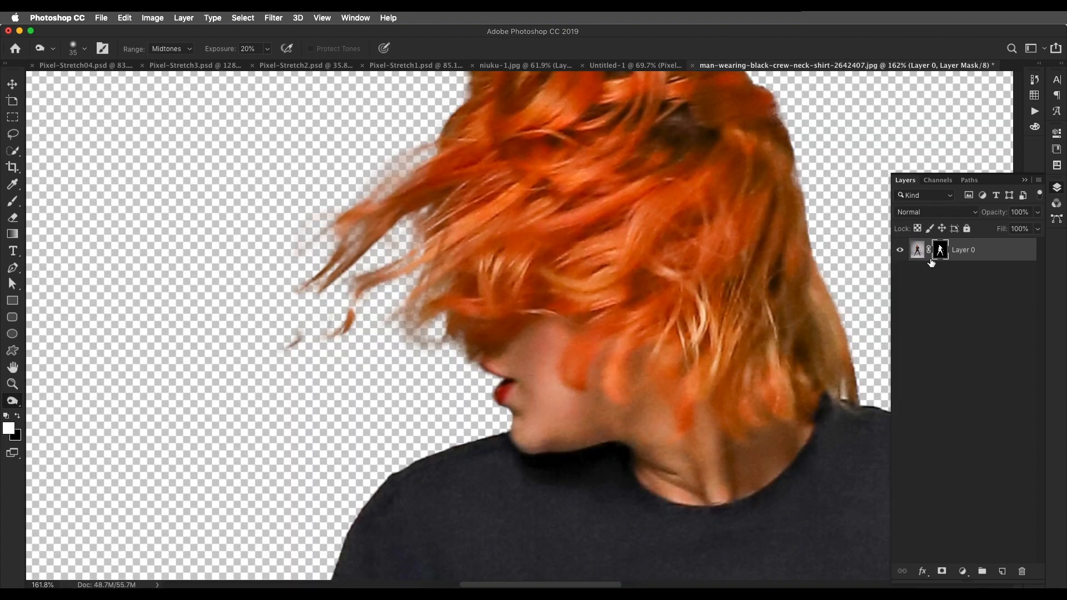
{"action": "scroll", "coordinate": [649, 279], "scroll_direction": "down", "scroll_amount": 8}
{"action": "left_click_drag", "start_coordinate": [650, 278], "coordinate": [551, 210]}
{"action": "left_click_drag", "start_coordinate": [593, 286], "coordinate": [544, 295]}
{"action": "scroll", "coordinate": [544, 295], "scroll_direction": "down", "scroll_amount": 3}
{"action": "scroll", "coordinate": [547, 289], "scroll_direction": "up", "scroll_amount": 3}
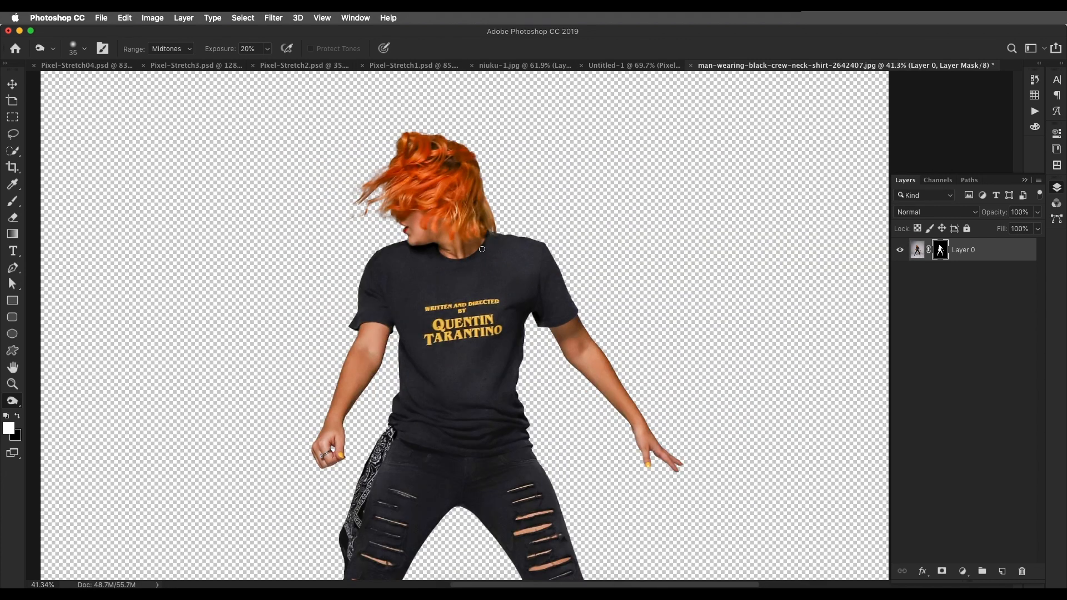
{"action": "scroll", "coordinate": [482, 249], "scroll_direction": "down", "scroll_amount": 2}
- Create a new blank document for the circular pixel stretch design
{"action": "left_click", "coordinate": [101, 18]}
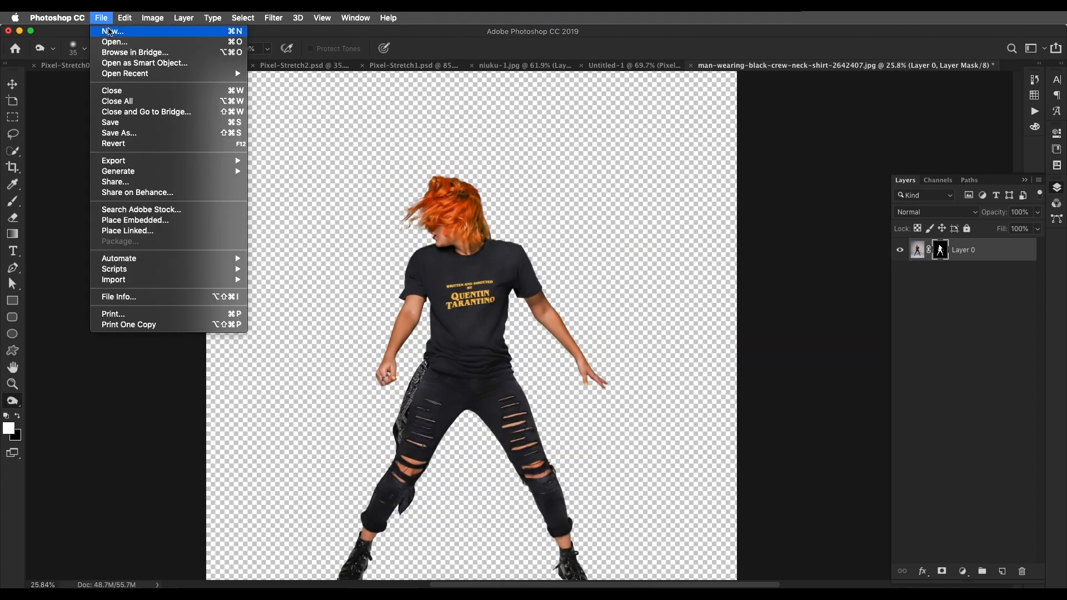
{"action": "left_click", "coordinate": [112, 28]}
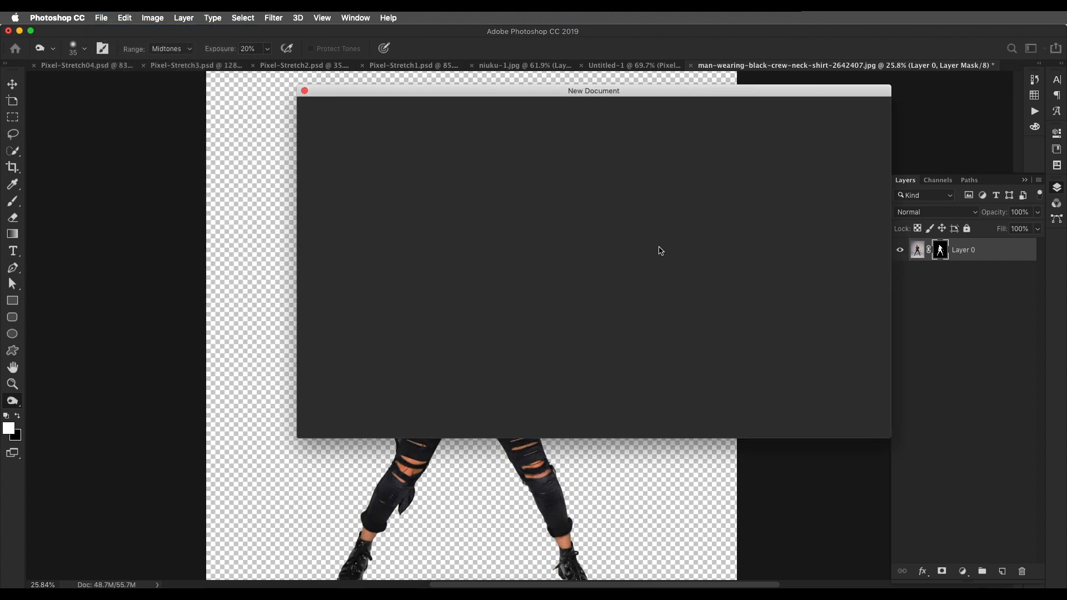
{"action": "left_click", "coordinate": [484, 306]}
{"action": "left_click", "coordinate": [848, 421]}
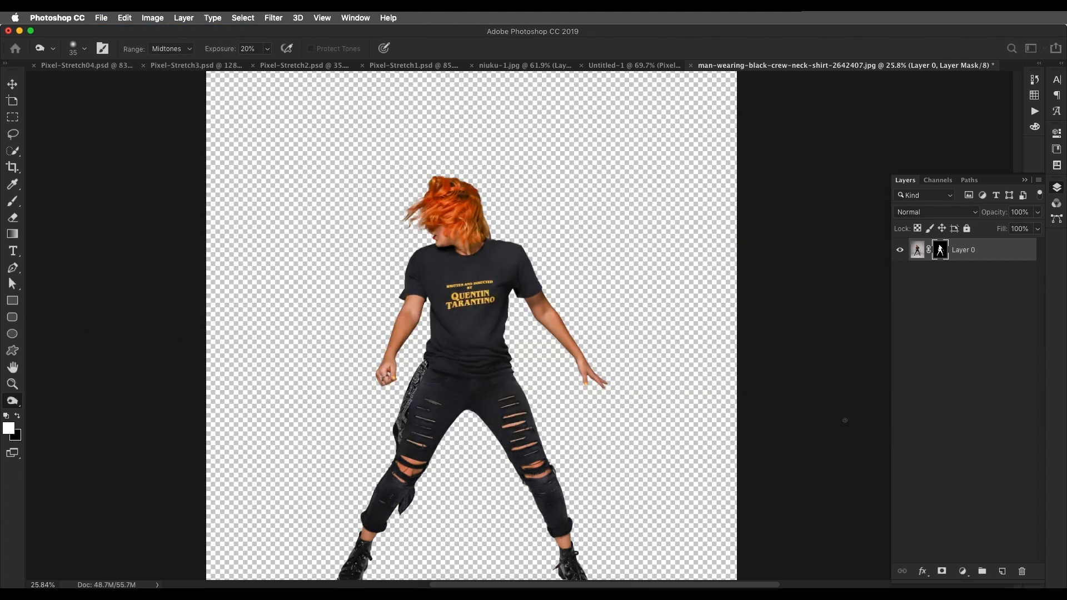
- Place a copy of the masked woman cutout from the photo document into the blank Untitled-2 document
{"action": "left_click", "coordinate": [824, 65]}
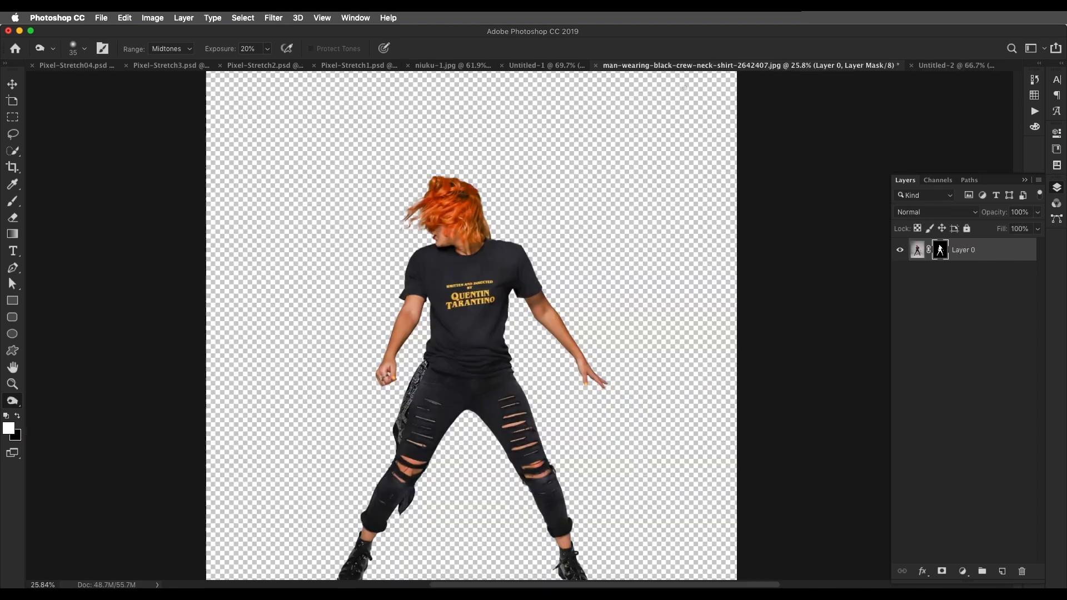
{"action": "left_click", "coordinate": [11, 86]}
{"action": "left_click_drag", "start_coordinate": [551, 291], "coordinate": [666, 239]}
{"action": "left_click_drag", "start_coordinate": [452, 289], "coordinate": [543, 302]}
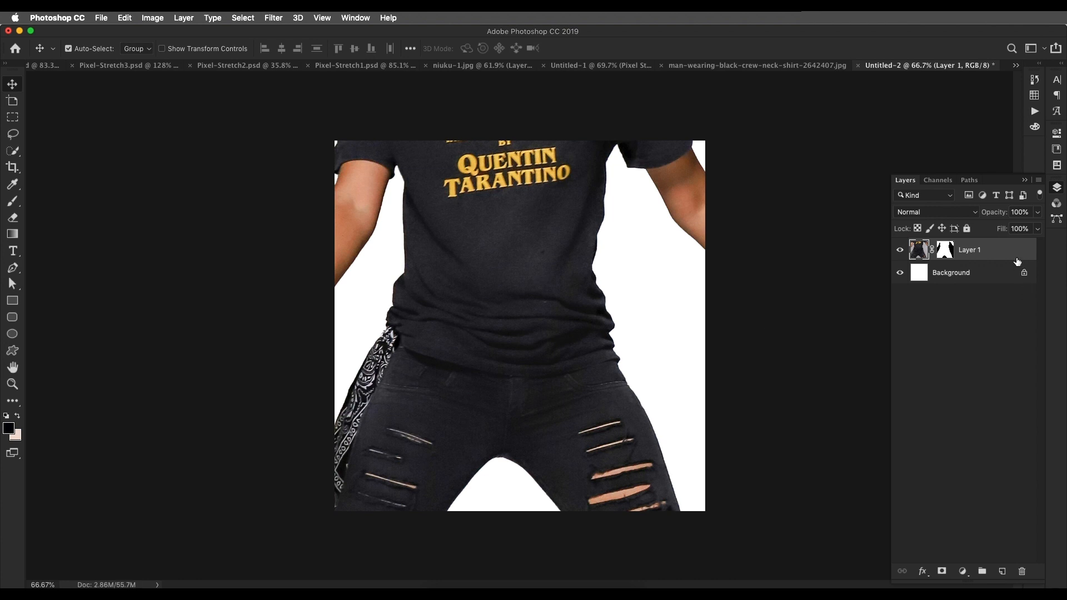
- Convert the cutout layer to a smart object and scale it to 28.55% so the whole figure fits on the white canvas
{"action": "right_click", "coordinate": [1017, 261]}
{"action": "left_click", "coordinate": [941, 252]}
{"action": "key", "text": "super+minus"}
{"action": "key", "text": "super+minus"}
{"action": "key", "text": "super+minus"}
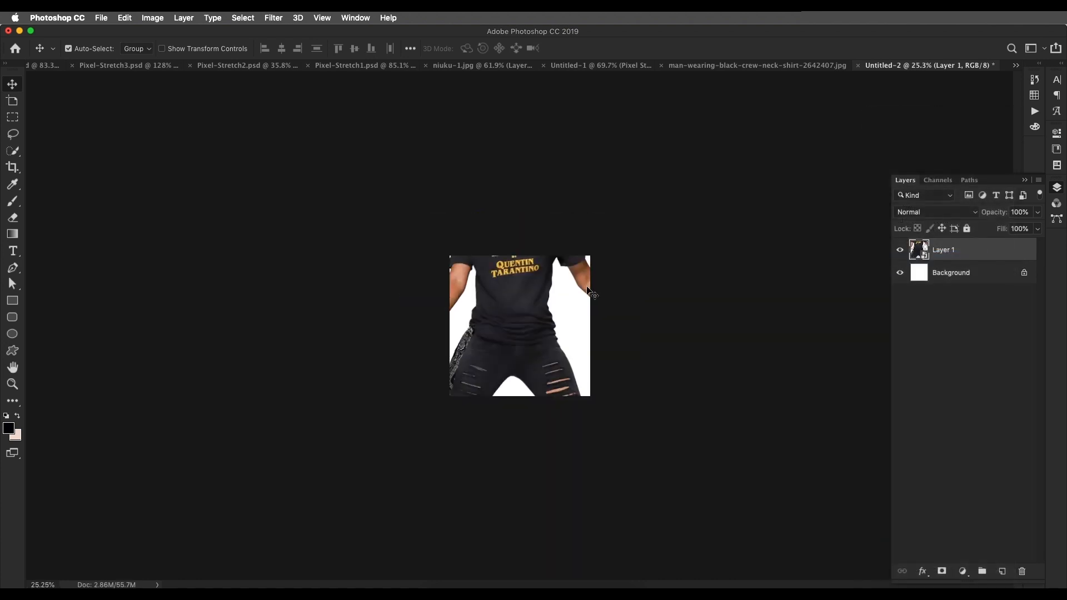
{"action": "key", "text": "super+t"}
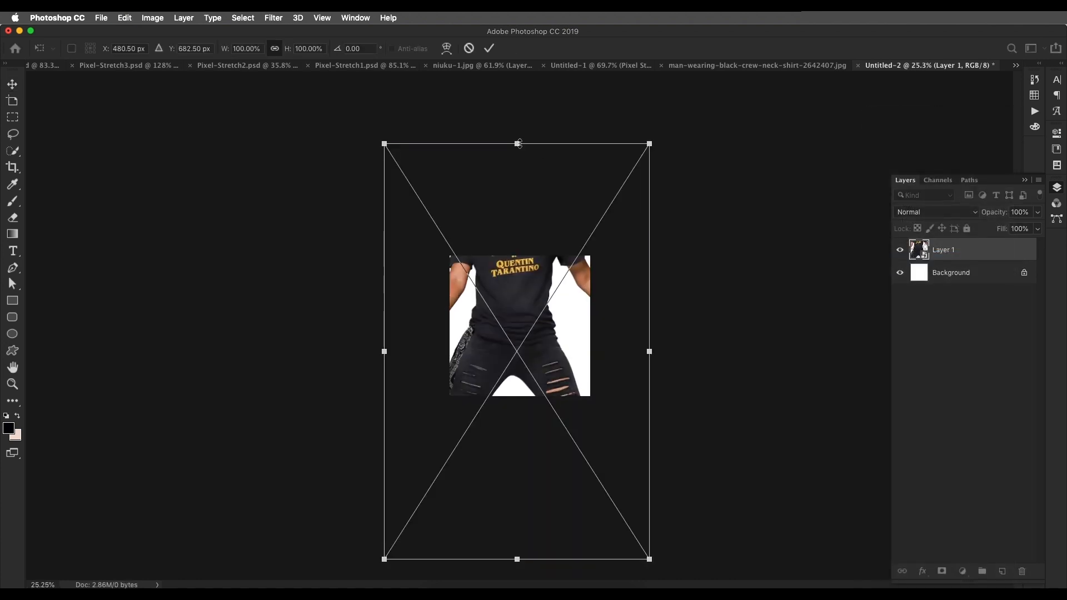
{"action": "left_click_drag", "start_coordinate": [518, 143], "coordinate": [527, 418]}
{"action": "left_click_drag", "start_coordinate": [526, 430], "coordinate": [534, 300]}
{"action": "left_click_drag", "start_coordinate": [533, 339], "coordinate": [530, 305]}
{"action": "scroll", "coordinate": [530, 306], "scroll_direction": "up", "scroll_amount": 5}
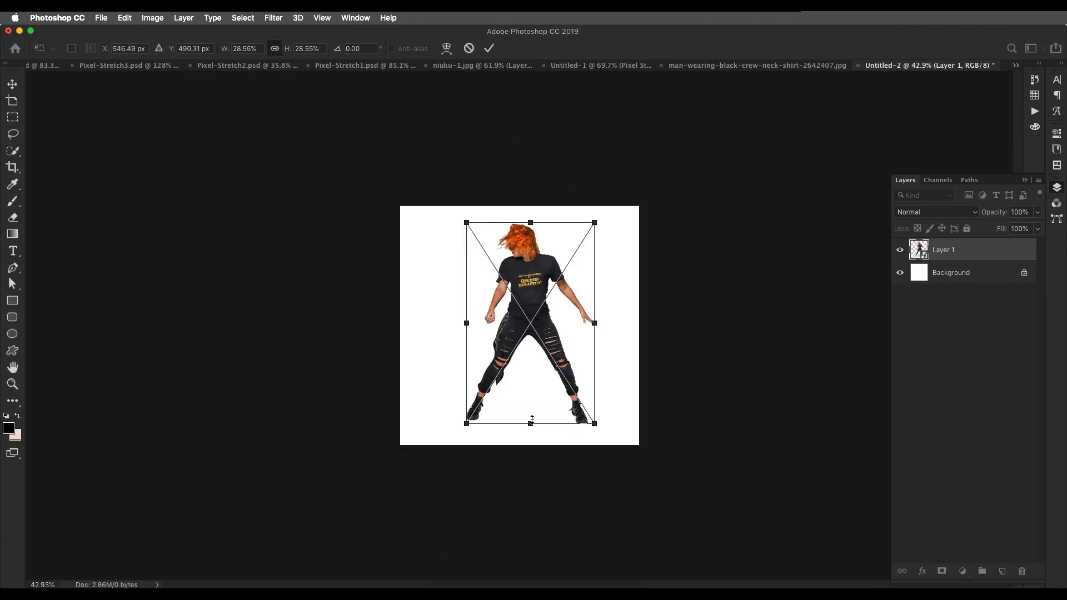
{"action": "key", "text": "Return"}
{"action": "scroll", "coordinate": [572, 358], "scroll_direction": "up", "scroll_amount": 5}
{"action": "scroll", "coordinate": [554, 276], "scroll_direction": "up", "scroll_amount": 1}
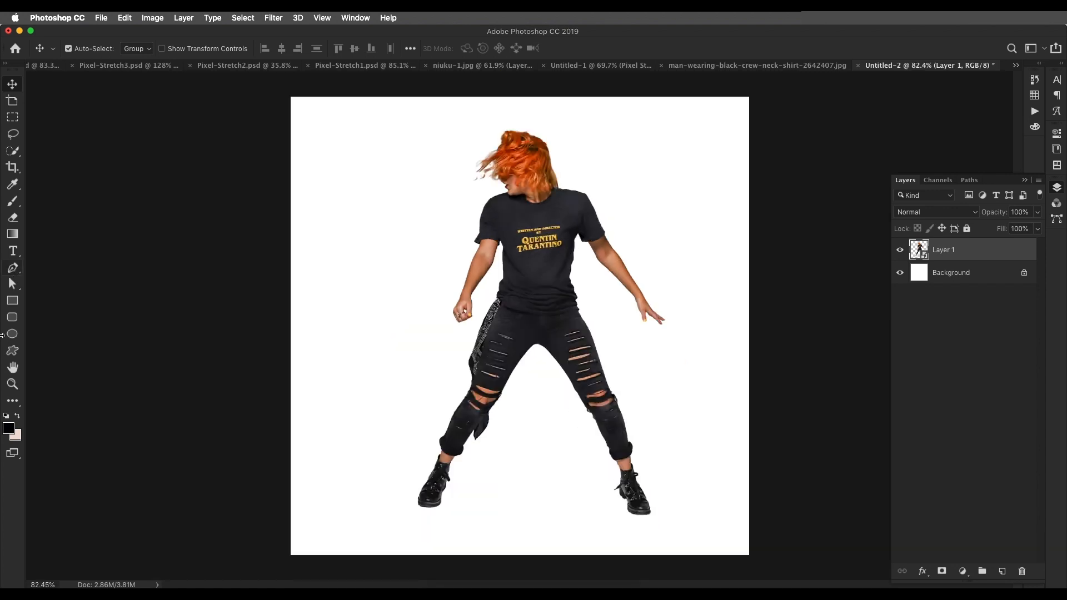
{"action": "left_click", "coordinate": [11, 400]}
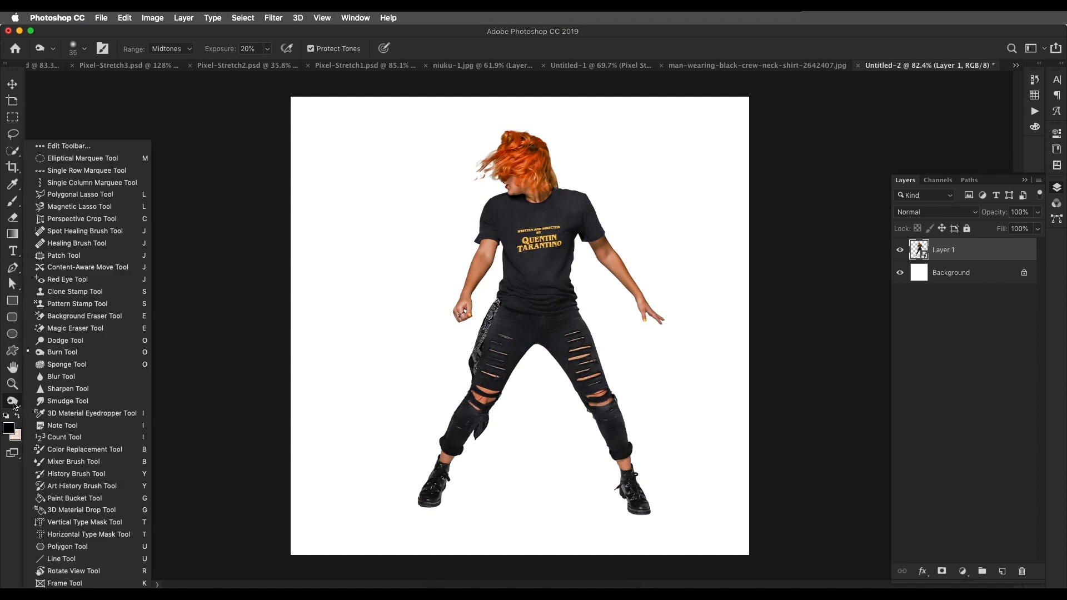
{"action": "left_click", "coordinate": [62, 185]}
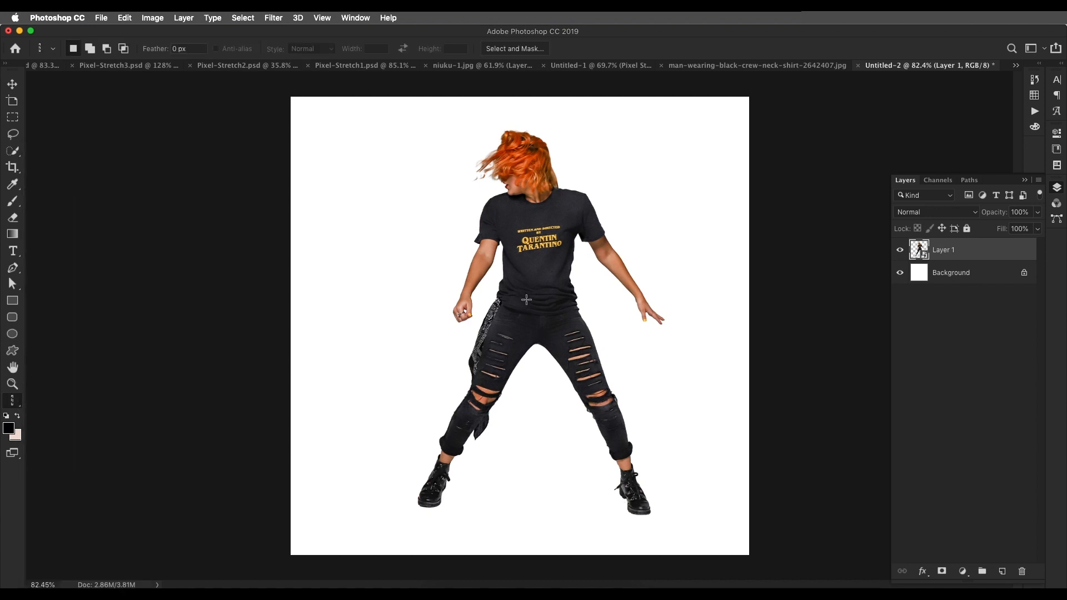
{"action": "mouse_move", "coordinate": [537, 300]}
{"action": "left_mouse_down"}
{"action": "mouse_move", "coordinate": [615, 302]}
{"action": "mouse_move", "coordinate": [395, 316]}
{"action": "mouse_move", "coordinate": [506, 316]}
{"action": "mouse_move", "coordinate": [539, 303]}
{"action": "left_mouse_up"}
- Draw a curved Pen path from above the head down the middle of the torso and along the right-hand leg to the ankle
{"action": "key", "text": "p"}
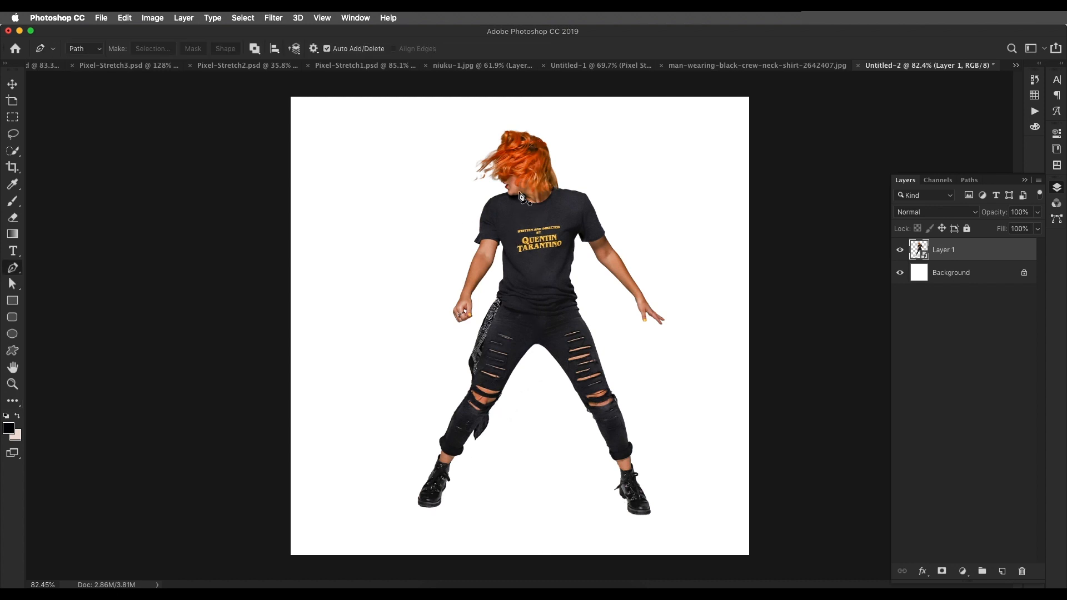
{"action": "left_click", "coordinate": [524, 118]}
{"action": "key", "text": "super+z"}
{"action": "left_click", "coordinate": [518, 114]}
{"action": "left_click_drag", "start_coordinate": [525, 305], "coordinate": [524, 304]}
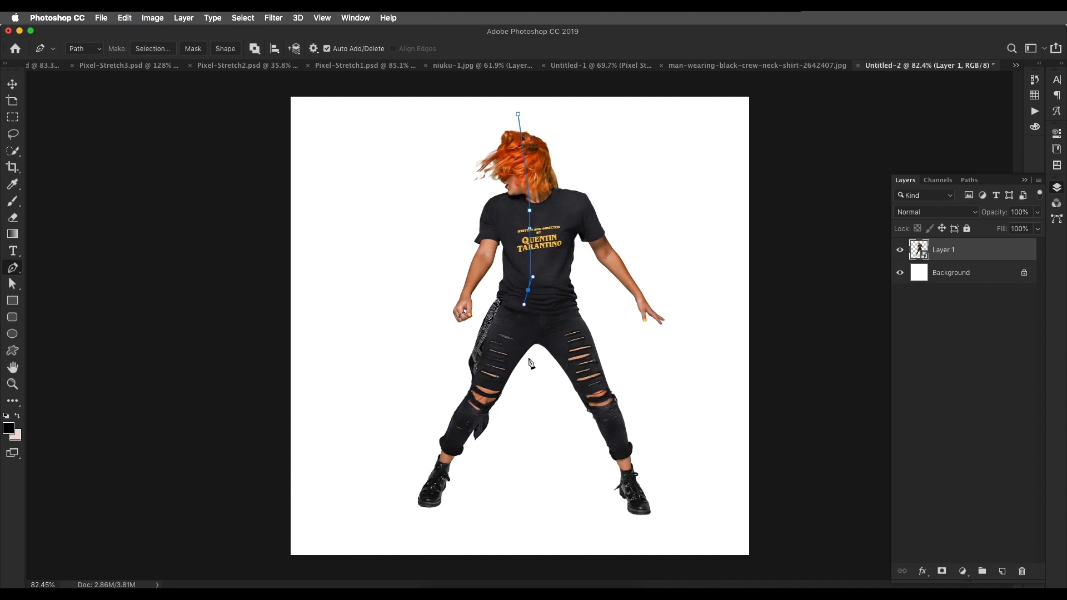
{"action": "key", "text": "super+z"}
{"action": "left_click_drag", "start_coordinate": [579, 370], "coordinate": [588, 385]}
{"action": "left_click_drag", "start_coordinate": [624, 462], "coordinate": [626, 472]}
- Close the path around the right half of the figure and turn it into a new selection with a 1-pixel feather
{"action": "left_click", "coordinate": [723, 481]}
{"action": "left_click", "coordinate": [712, 166]}
{"action": "left_click", "coordinate": [604, 101]}
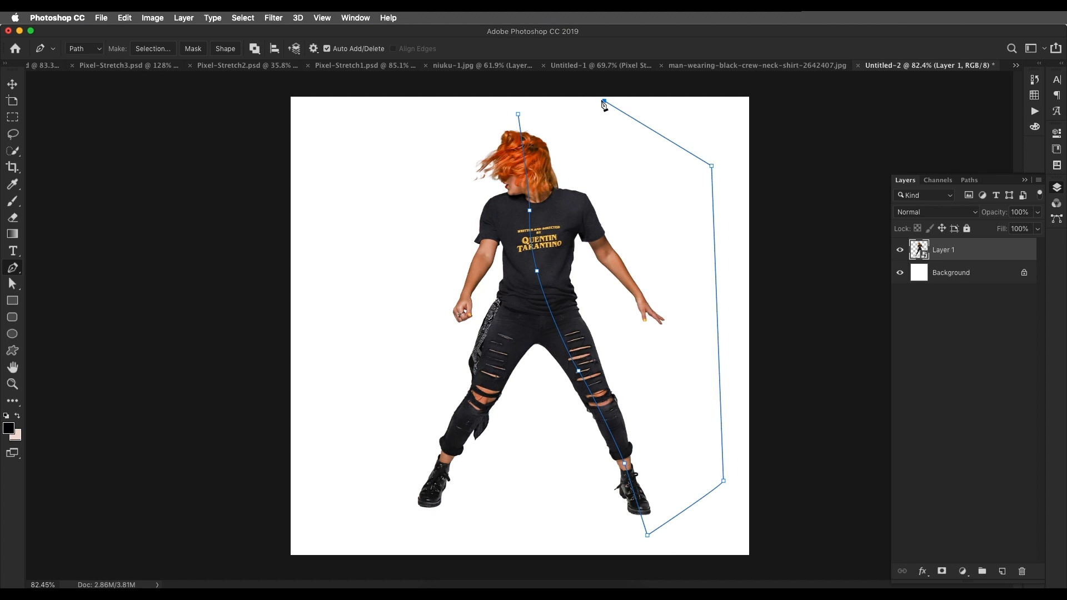
{"action": "left_click", "coordinate": [518, 115]}
{"action": "right_click", "coordinate": [714, 210]}
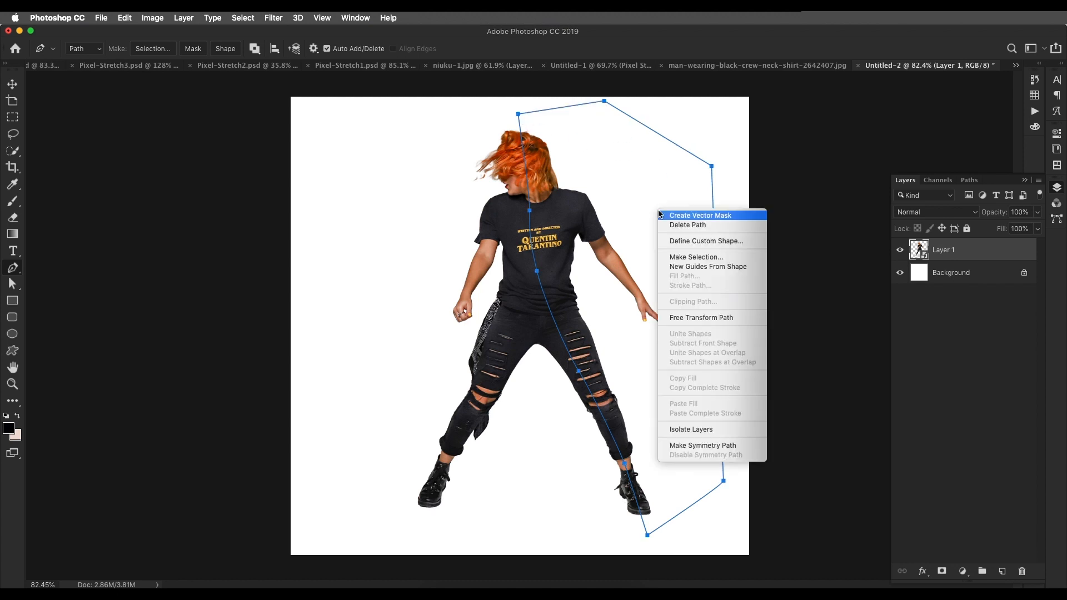
{"action": "left_click", "coordinate": [674, 257]}
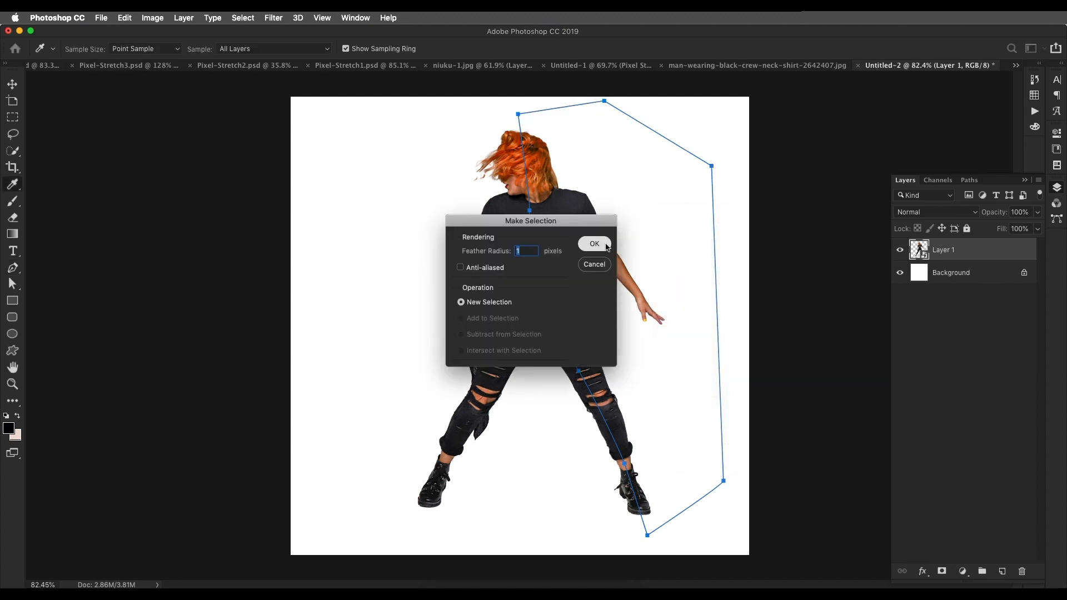
{"action": "left_click", "coordinate": [596, 245]}
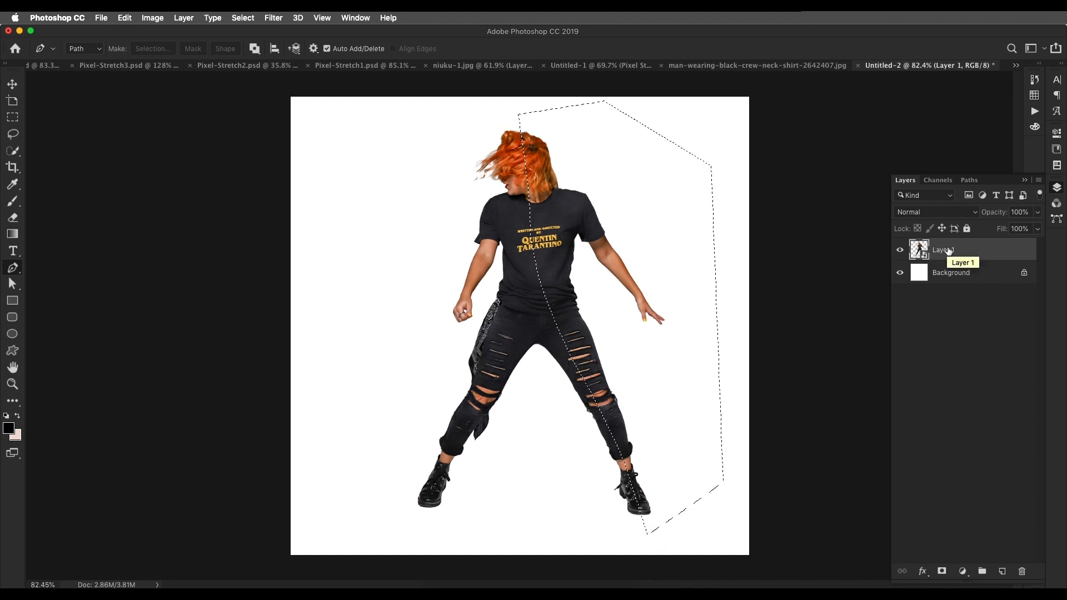
- Copy the selected half of the figure to a new layer and hide the original full-figure layer
{"action": "key", "text": "super+j"}
{"action": "left_click", "coordinate": [899, 272]}
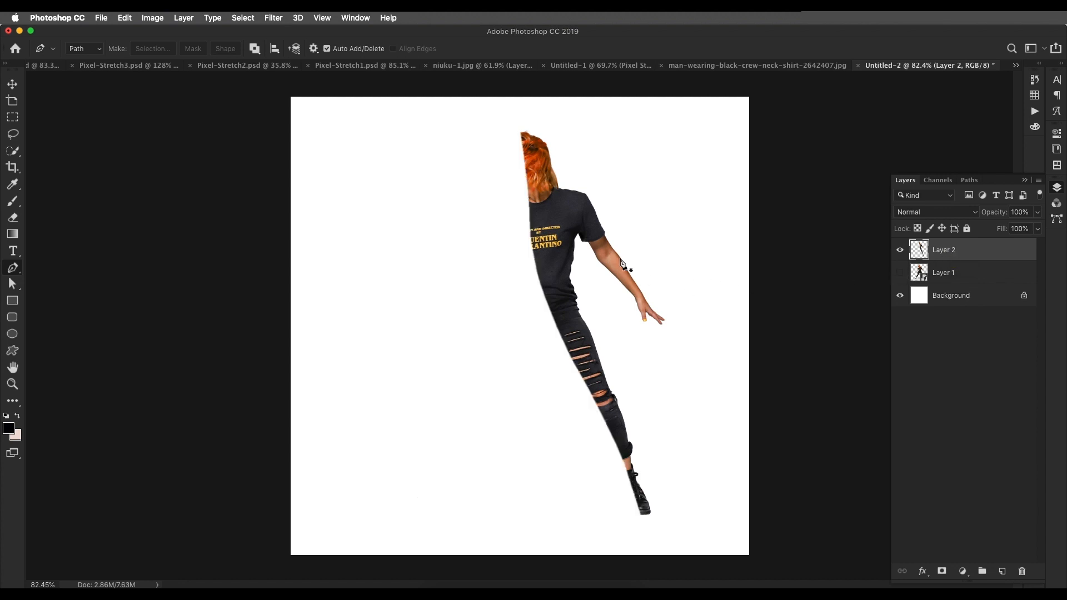
{"action": "scroll", "coordinate": [532, 146], "scroll_direction": "up", "scroll_amount": 2}
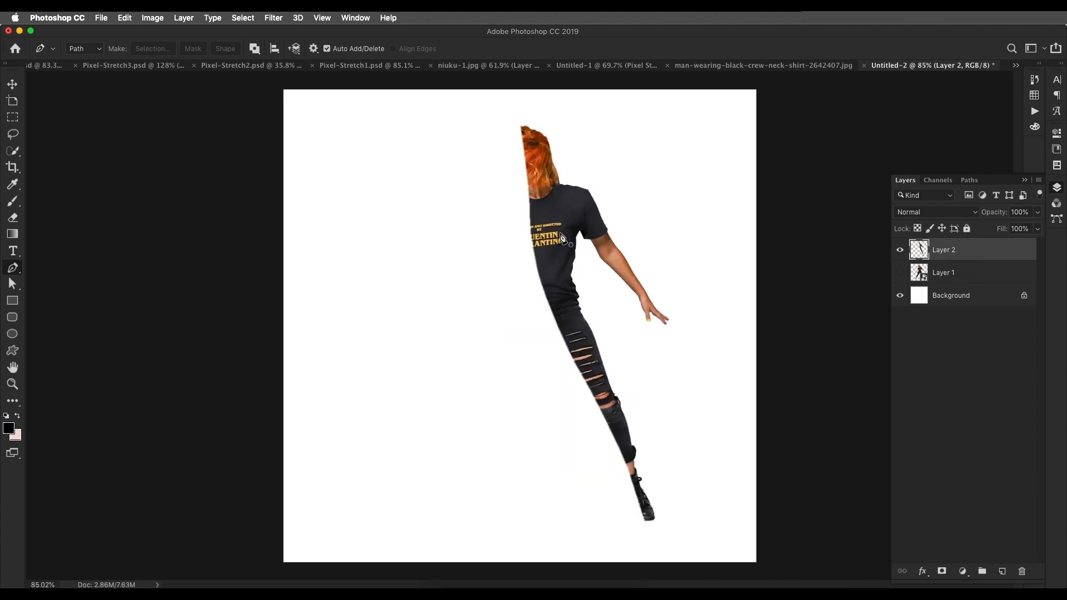
{"action": "scroll", "coordinate": [561, 238], "scroll_direction": "up", "scroll_amount": 5}
{"action": "left_click", "coordinate": [899, 251]}
{"action": "left_click", "coordinate": [899, 251]}
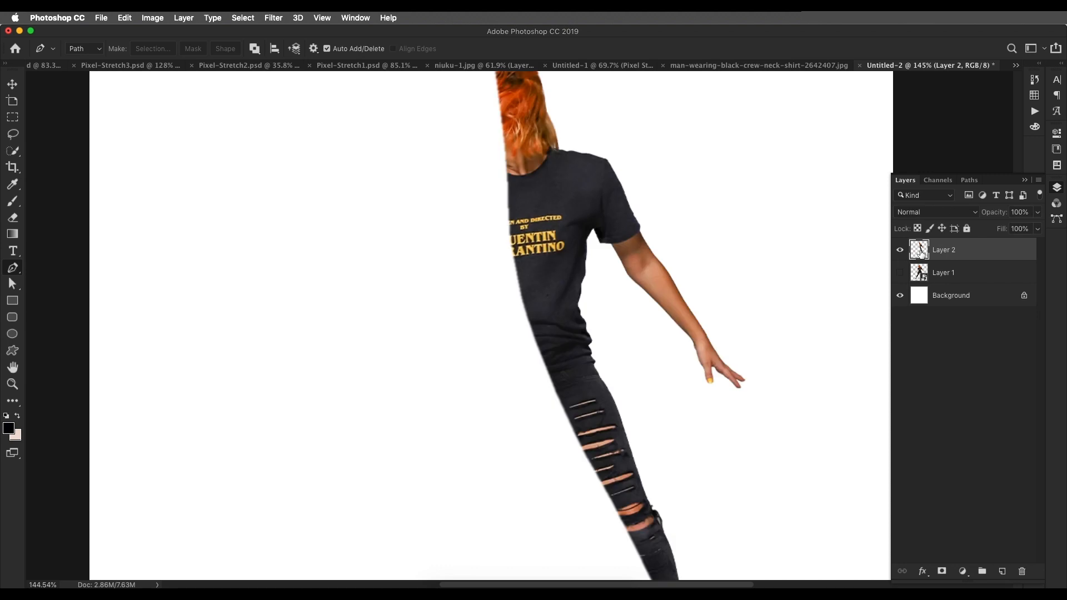
{"action": "left_click", "coordinate": [900, 250]}
{"action": "left_click", "coordinate": [900, 250]}
- Duplicate the half-figure layer 78 times with the Move tool, offsetting each new copy one pixel to the right of the previous one
{"action": "key", "text": "v"}
{"action": "scroll", "coordinate": [557, 254], "scroll_direction": "down", "scroll_amount": 15}
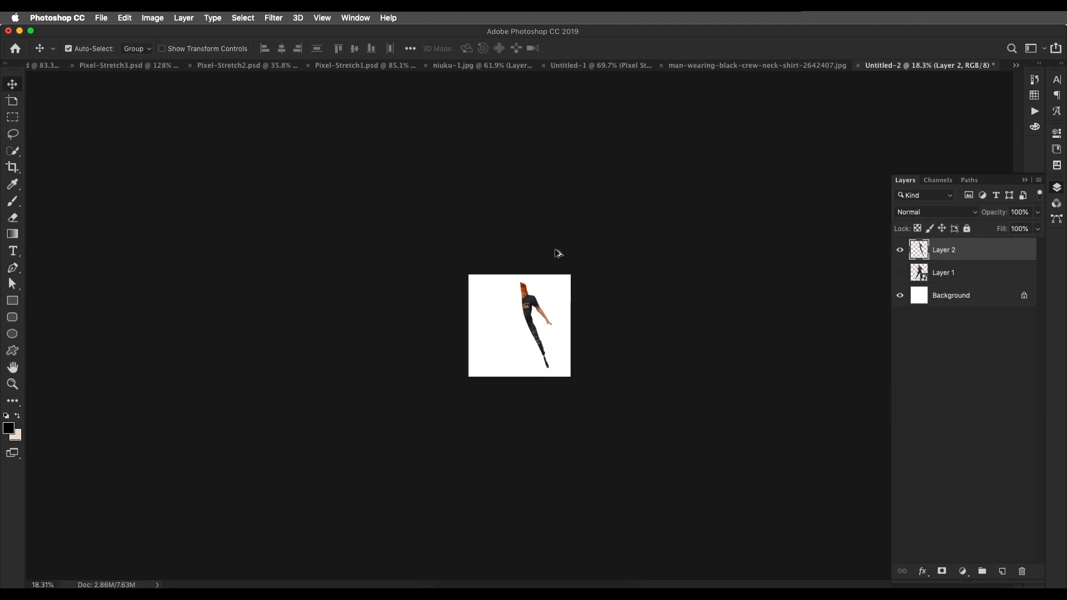
{"action": "scroll", "coordinate": [558, 254], "scroll_direction": "up", "scroll_amount": 12}
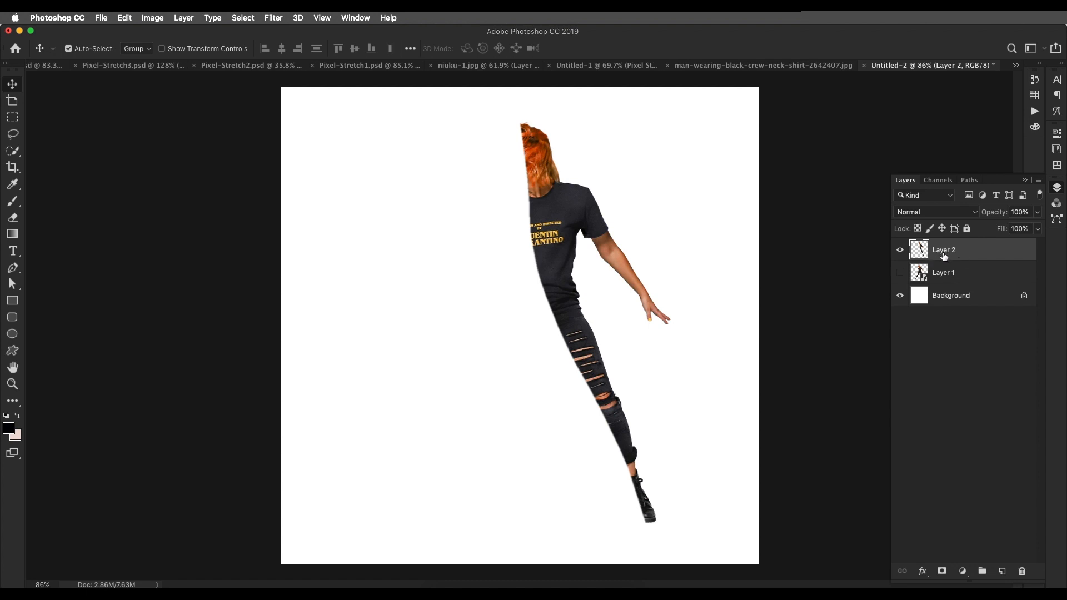
{"action": "key", "text": "super+j"}
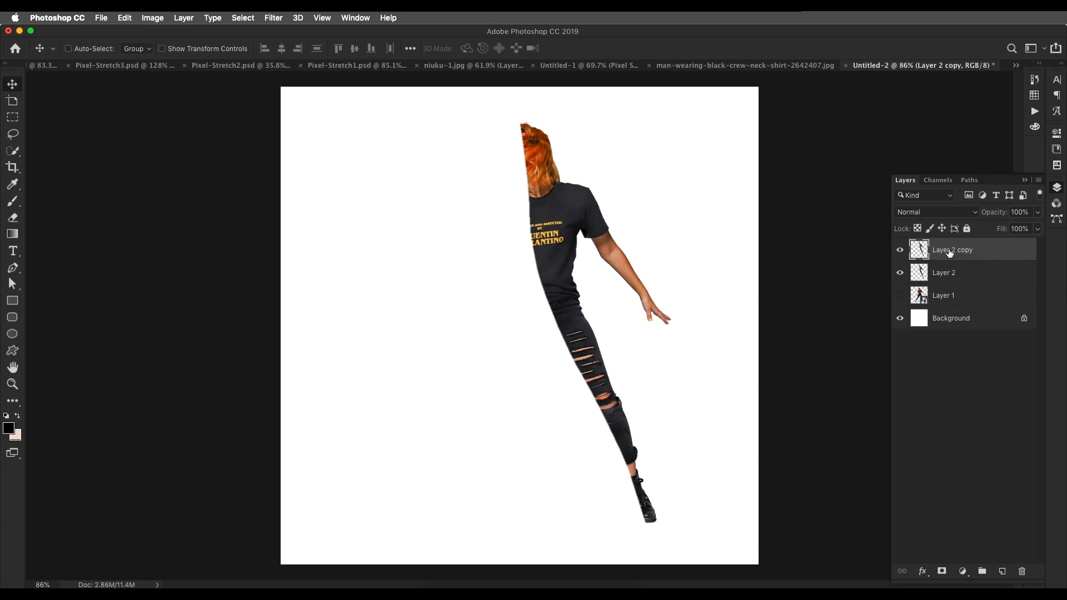
{"action": "key", "text": "super+j"}
{"action": "key", "text": "super+j"}
{"action": "key", "text": "super+j"}
{"action": "key", "text": "super+j"}
{"action": "key", "text": "super+j"}
{"action": "key", "text": "super+j"}
{"action": "key", "text": "super+j"}
{"action": "key", "text": "super+j"}
{"action": "key", "text": "super+j"}
{"action": "key", "text": "super+j"}
{"action": "key", "text": "super+j"}
{"action": "key", "text": "super+j"}
{"action": "key", "text": "super+j"}
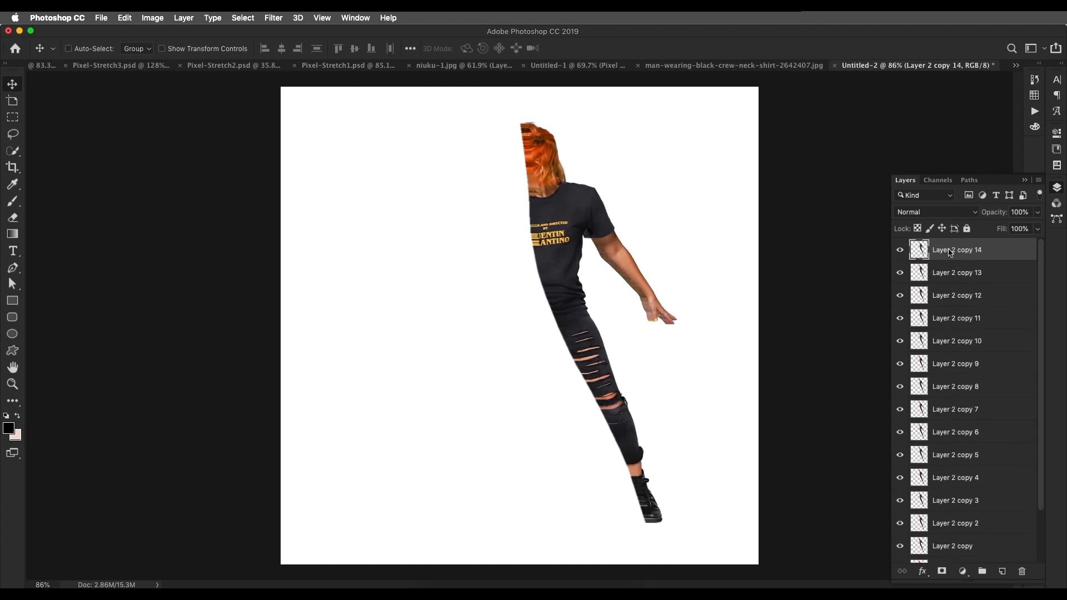
{"action": "key", "text": "super+j"}
{"action": "key", "text": "Right"}
{"action": "key", "text": "super+j"}
{"action": "key", "text": "Right"}
{"action": "key", "text": "super+j"}
{"action": "key", "text": "Right"}
{"action": "key", "text": "super+j"}
{"action": "key", "text": "Right"}
{"action": "key", "text": "super+j"}
{"action": "key", "text": "Right"}
{"action": "key", "text": "super+j"}
{"action": "key", "text": "Right"}
{"action": "key", "text": "super+j"}
{"action": "key", "text": "Right"}
{"action": "key", "text": "super+j"}
{"action": "key", "text": "Right"}
{"action": "key", "text": "super+j"}
{"action": "key", "text": "Right"}
{"action": "key", "text": "super+j"}
{"action": "key", "text": "Right"}
{"action": "key", "text": "super+j"}
{"action": "key", "text": "Right"}
{"action": "key", "text": "super+j"}
{"action": "key", "text": "Right"}
{"action": "key", "text": "super+j"}
{"action": "key", "text": "Right"}
{"action": "key", "text": "super+j"}
{"action": "key", "text": "Right"}
{"action": "key", "text": "super+j"}
{"action": "key", "text": "Right"}
{"action": "key", "text": "super+j"}
{"action": "key", "text": "Right"}
{"action": "key", "text": "super+j"}
{"action": "key", "text": "Right"}
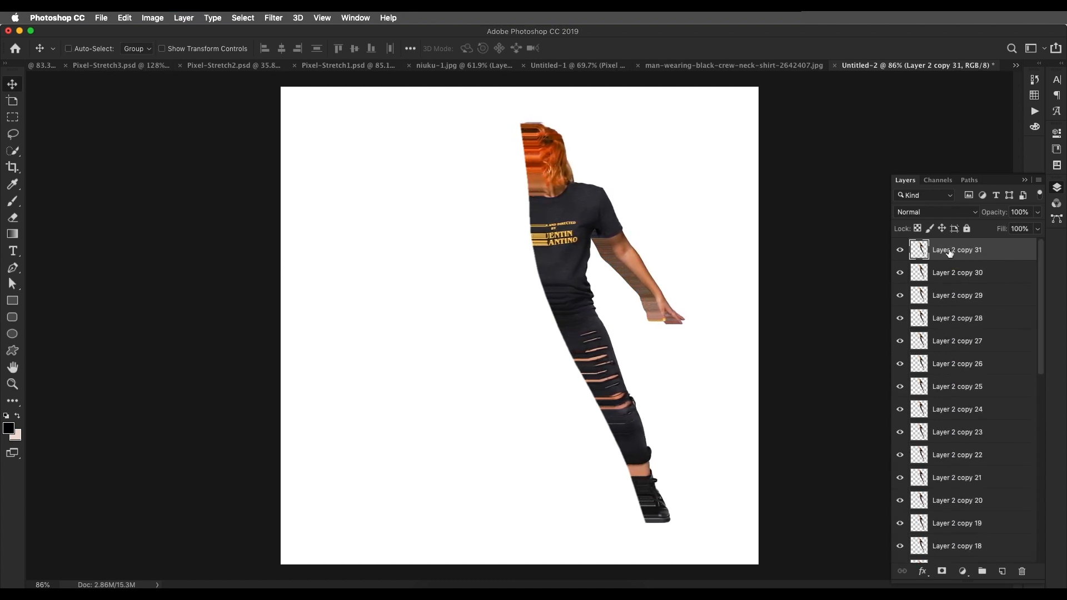
{"action": "key", "text": "super+j"}
{"action": "key", "text": "Right"}
{"action": "key", "text": "super+j"}
{"action": "key", "text": "Right"}
{"action": "key", "text": "super+j"}
{"action": "key", "text": "Right"}
{"action": "key", "text": "super+j"}
{"action": "key", "text": "Right"}
{"action": "key", "text": "super+j"}
{"action": "key", "text": "Right"}
{"action": "key", "text": "super+j"}
{"action": "key", "text": "Right"}
{"action": "key", "text": "super+j"}
{"action": "key", "text": "Right"}
{"action": "key", "text": "super+j"}
{"action": "key", "text": "Right"}
{"action": "key", "text": "super+j"}
{"action": "key", "text": "Right"}
{"action": "key", "text": "super+j"}
{"action": "key", "text": "Right"}
{"action": "key", "text": "super+j"}
{"action": "key", "text": "Right"}
{"action": "key", "text": "super+j"}
{"action": "key", "text": "Right"}
{"action": "key", "text": "super+j"}
{"action": "key", "text": "Right"}
{"action": "key", "text": "super+j"}
{"action": "key", "text": "Right"}
{"action": "key", "text": "super+j"}
{"action": "key", "text": "Right"}
{"action": "key", "text": "super+j"}
{"action": "key", "text": "Right"}
{"action": "key", "text": "super+j"}
{"action": "key", "text": "Right"}
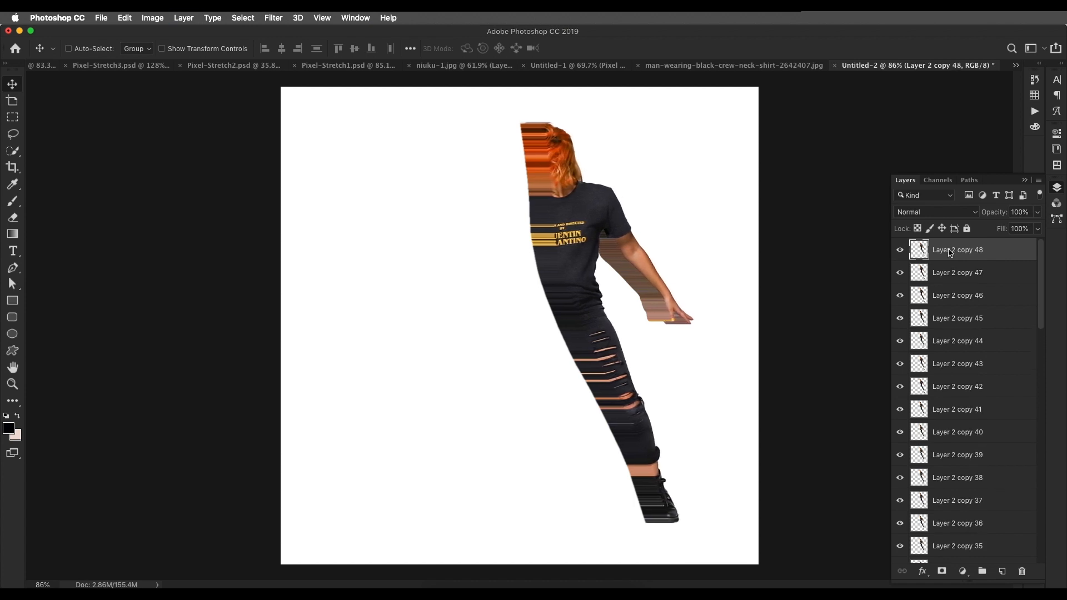
{"action": "key", "text": "super+j"}
{"action": "key", "text": "Right"}
{"action": "key", "text": "super+j"}
{"action": "key", "text": "Right"}
{"action": "key", "text": "super+j"}
{"action": "key", "text": "Right"}
{"action": "key", "text": "super+j"}
{"action": "key", "text": "Right"}
{"action": "key", "text": "super+j"}
{"action": "key", "text": "Right"}
{"action": "key", "text": "super+j"}
{"action": "key", "text": "Right"}
{"action": "key", "text": "super+j"}
{"action": "key", "text": "Right"}
{"action": "key", "text": "super+j"}
{"action": "key", "text": "Right"}
{"action": "key", "text": "super+j"}
{"action": "key", "text": "Right"}
{"action": "key", "text": "super+j"}
{"action": "key", "text": "Right"}
{"action": "key", "text": "super+j"}
{"action": "key", "text": "Right"}
{"action": "key", "text": "super+j"}
{"action": "key", "text": "Right"}
{"action": "key", "text": "super+j"}
{"action": "key", "text": "Right"}
{"action": "key", "text": "super+j"}
{"action": "key", "text": "Right"}
{"action": "key", "text": "super+j"}
{"action": "key", "text": "Right"}
{"action": "key", "text": "super+j"}
{"action": "key", "text": "Right"}
{"action": "key", "text": "super+j"}
{"action": "key", "text": "Right"}
{"action": "key", "text": "super+j"}
{"action": "key", "text": "Right"}
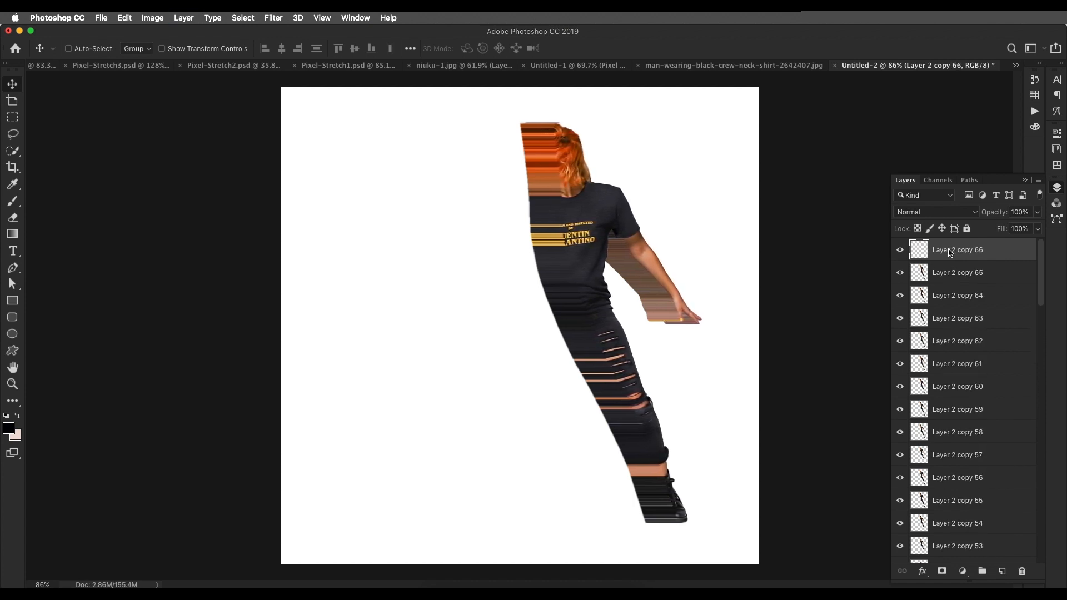
{"action": "key", "text": "super+j"}
{"action": "key", "text": "Right"}
{"action": "key", "text": "super+j"}
{"action": "key", "text": "Right"}
{"action": "key", "text": "super+j"}
{"action": "key", "text": "Right"}
{"action": "key", "text": "super+j"}
{"action": "key", "text": "Right"}
{"action": "key", "text": "super+j"}
{"action": "key", "text": "Right"}
{"action": "key", "text": "super+j"}
{"action": "key", "text": "Right"}
{"action": "key", "text": "super+j"}
{"action": "key", "text": "Right"}
{"action": "key", "text": "super+j"}
{"action": "key", "text": "Right"}
{"action": "key", "text": "super+j"}
{"action": "key", "text": "Right"}
{"action": "key", "text": "super+j"}
{"action": "key", "text": "Right"}
{"action": "key", "text": "super+j"}
{"action": "key", "text": "Right"}
{"action": "key", "text": "super+j"}
{"action": "key", "text": "Right"}
- Merge Layer 2 and all its copies up to Layer 2 copy 78 into one layer and toggle its visibility to check it
{"action": "scroll", "coordinate": [1014, 345], "scroll_direction": "up", "scroll_amount": 1}
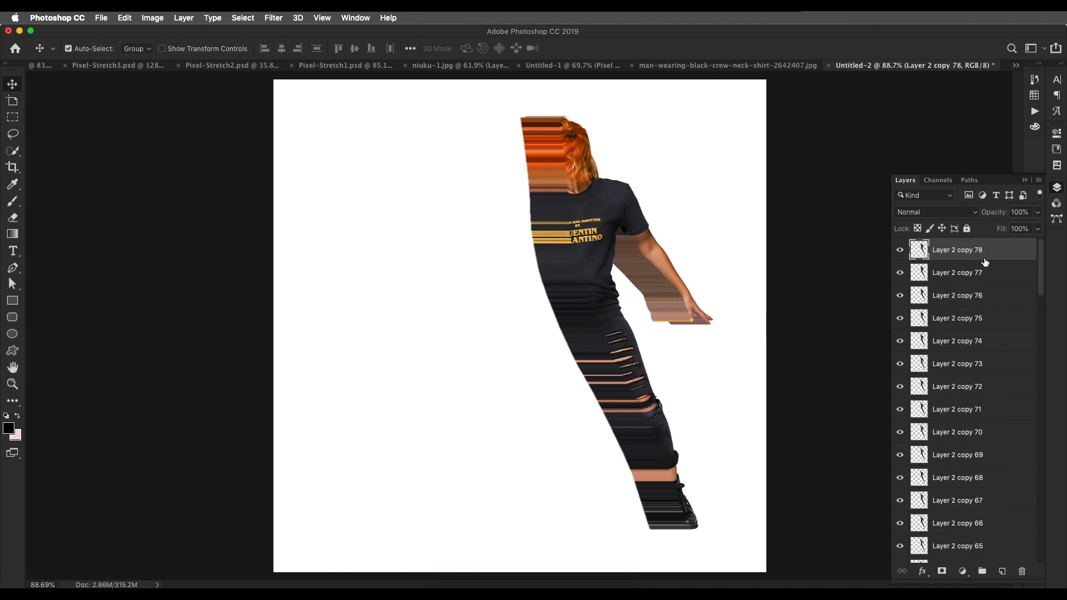
{"action": "scroll", "coordinate": [991, 500], "scroll_direction": "down", "scroll_amount": 20}
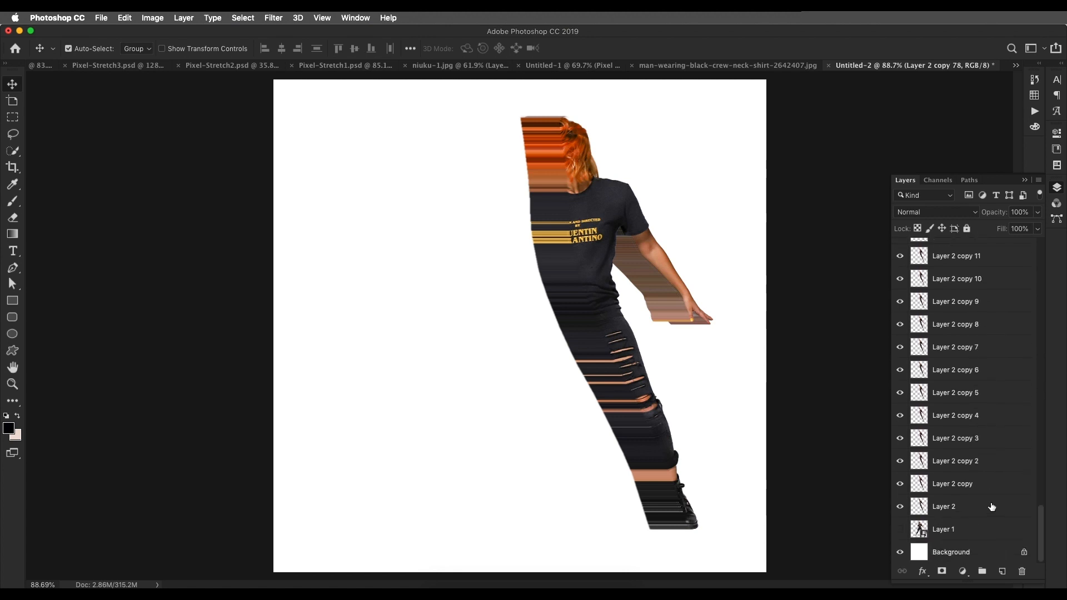
{"action": "left_click", "coordinate": [991, 510], "text": "shift"}
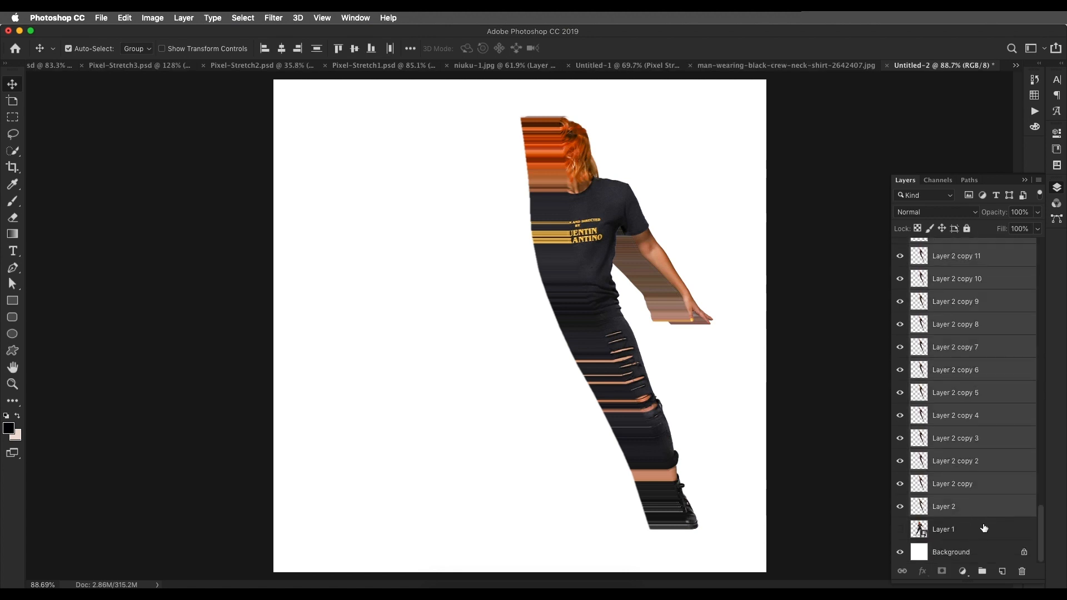
{"action": "right_click", "coordinate": [1006, 495]}
{"action": "left_click", "coordinate": [904, 438]}
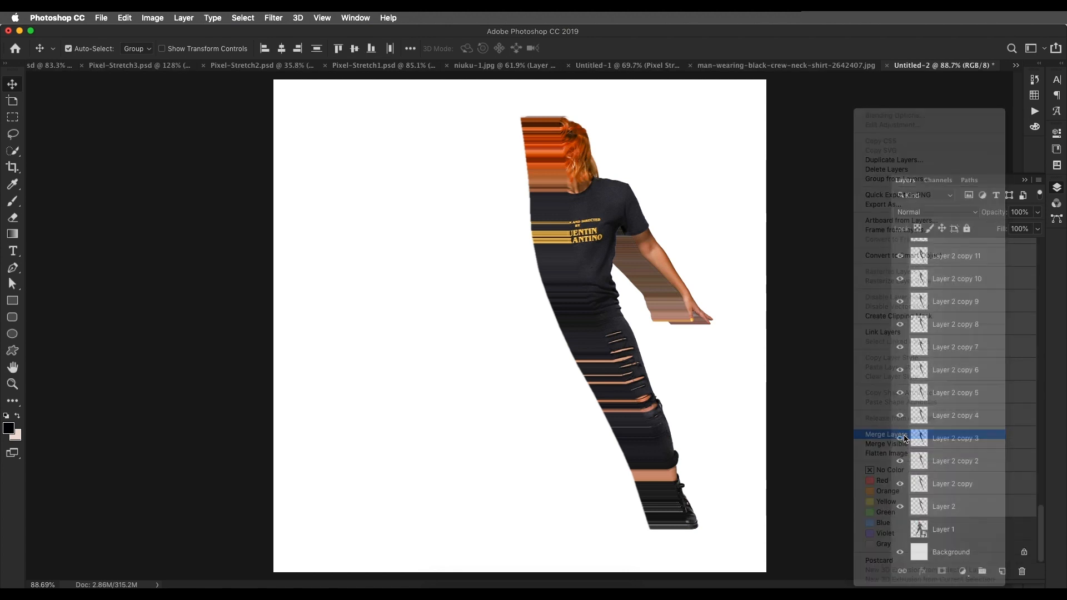
{"action": "left_click", "coordinate": [899, 250]}
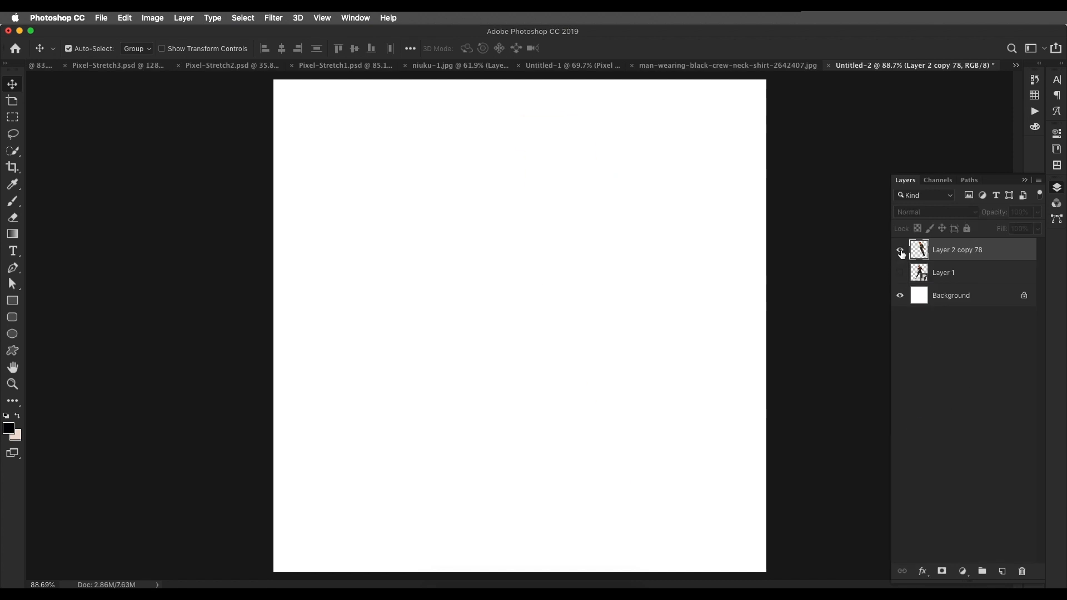
{"action": "left_click", "coordinate": [899, 250]}
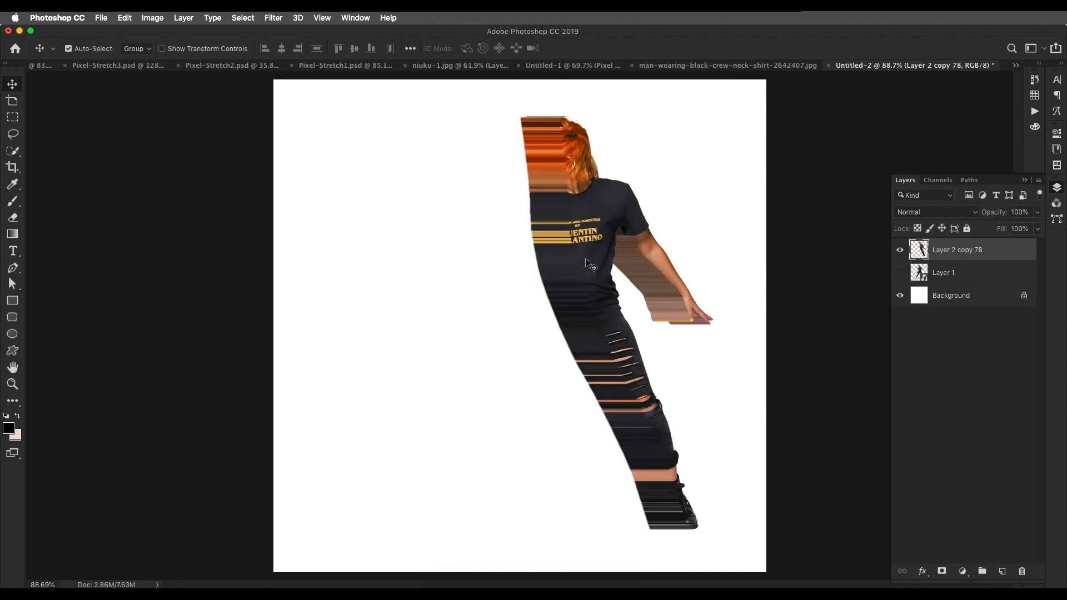
- Duplicate the merged stretch layer three times, shifting each copy further right so the horizontal streaks continue seamlessly
{"action": "mouse_move", "coordinate": [599, 262]}
{"action": "left_mouse_down"}
{"action": "mouse_move", "coordinate": [630, 262]}
{"action": "mouse_move", "coordinate": [619, 262]}
{"action": "left_mouse_up"}
{"action": "left_click_drag", "start_coordinate": [619, 262], "coordinate": [695, 269]}
{"action": "key", "text": "super+minus"}
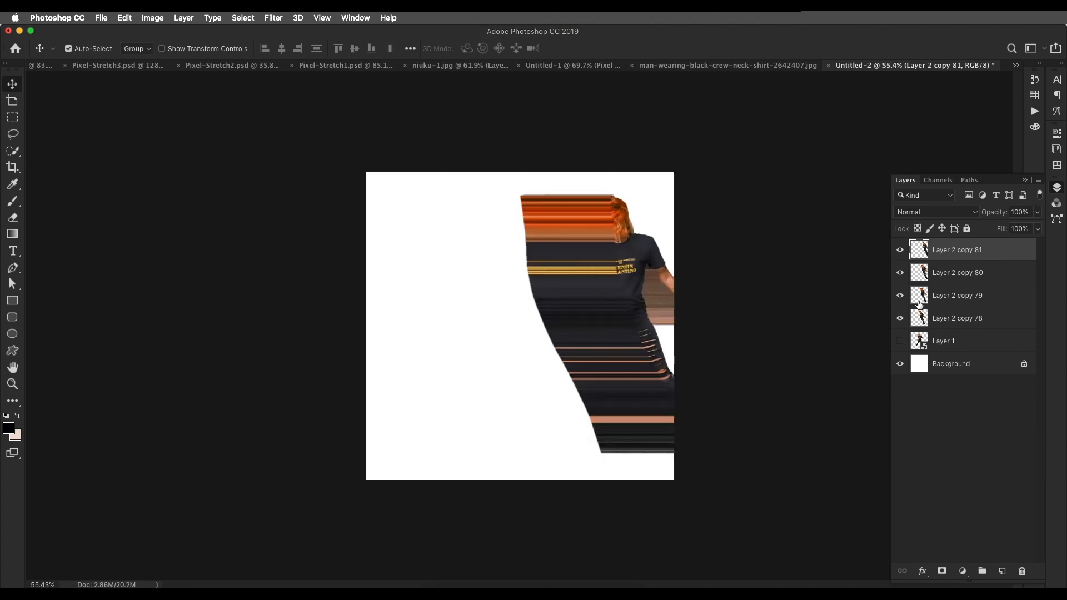
- Move the four stretch layers together to the middle of the canvas and merge them into one layer
{"action": "left_click", "coordinate": [970, 322], "text": "shift"}
{"action": "left_click_drag", "start_coordinate": [597, 318], "coordinate": [520, 319]}
{"action": "right_click", "coordinate": [946, 275]}
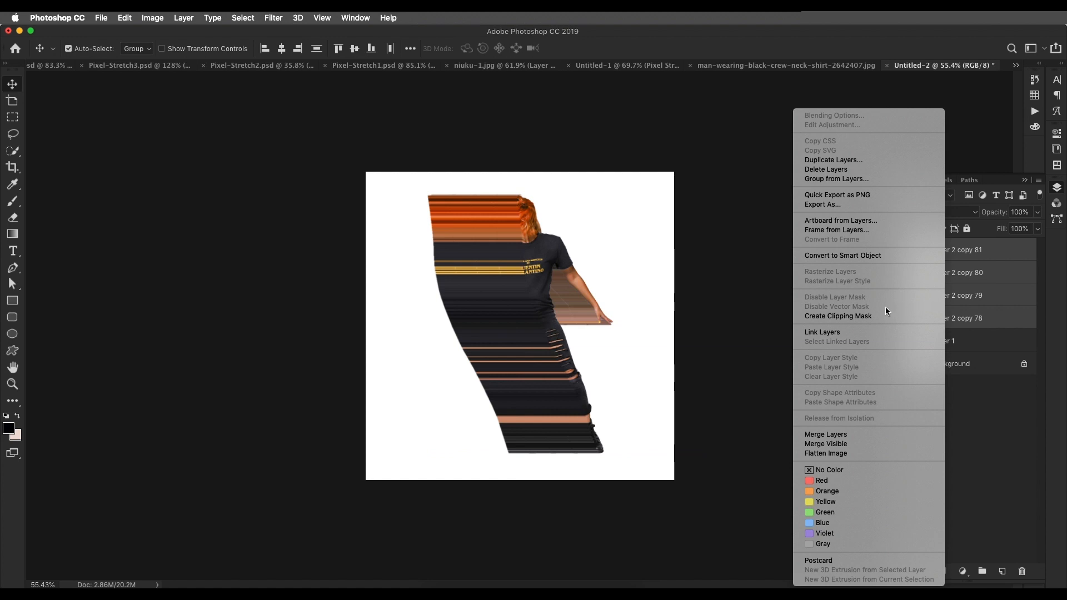
{"action": "left_click", "coordinate": [846, 435]}
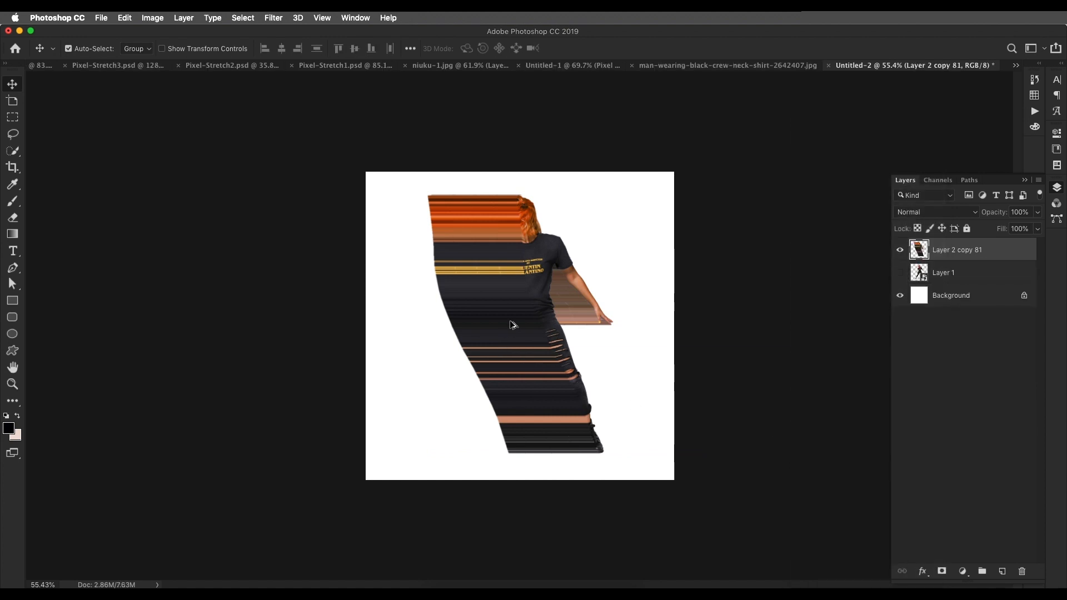
- Select a one-pixel-wide column through the stretched streaks with the Single Column Marquee tool
{"action": "scroll", "coordinate": [512, 325], "scroll_direction": "up", "scroll_amount": 3}
{"action": "left_click", "coordinate": [12, 400]}
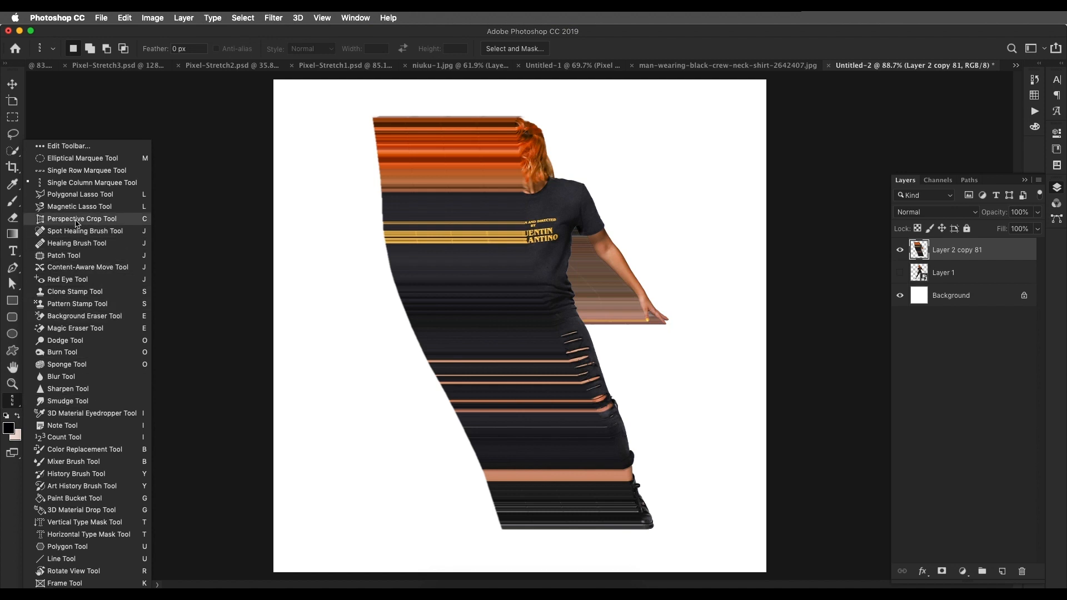
{"action": "left_click", "coordinate": [90, 184]}
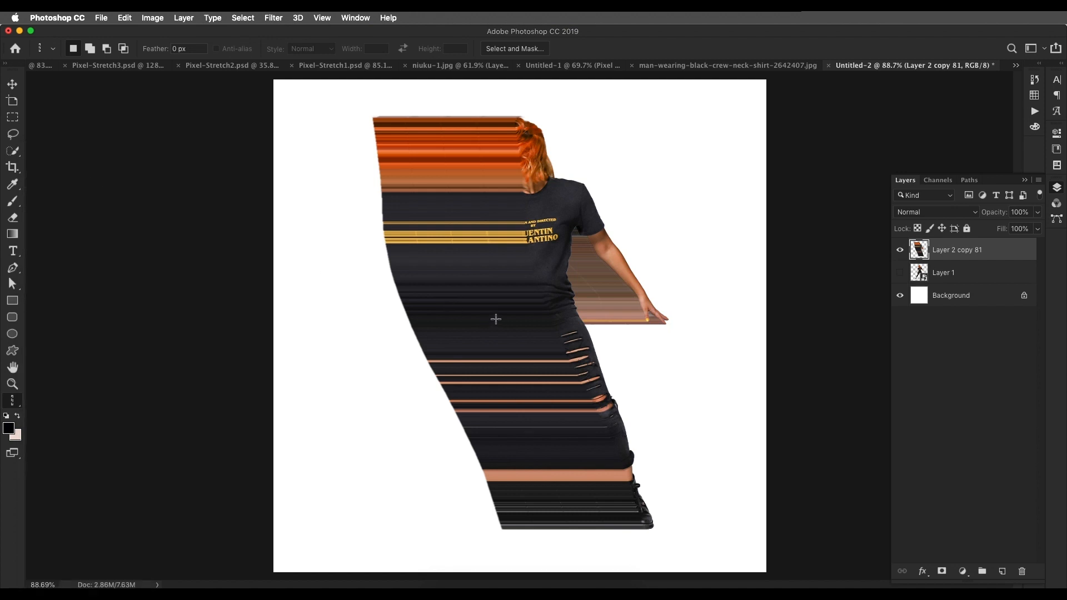
{"action": "left_click_drag", "start_coordinate": [496, 319], "coordinate": [505, 318]}
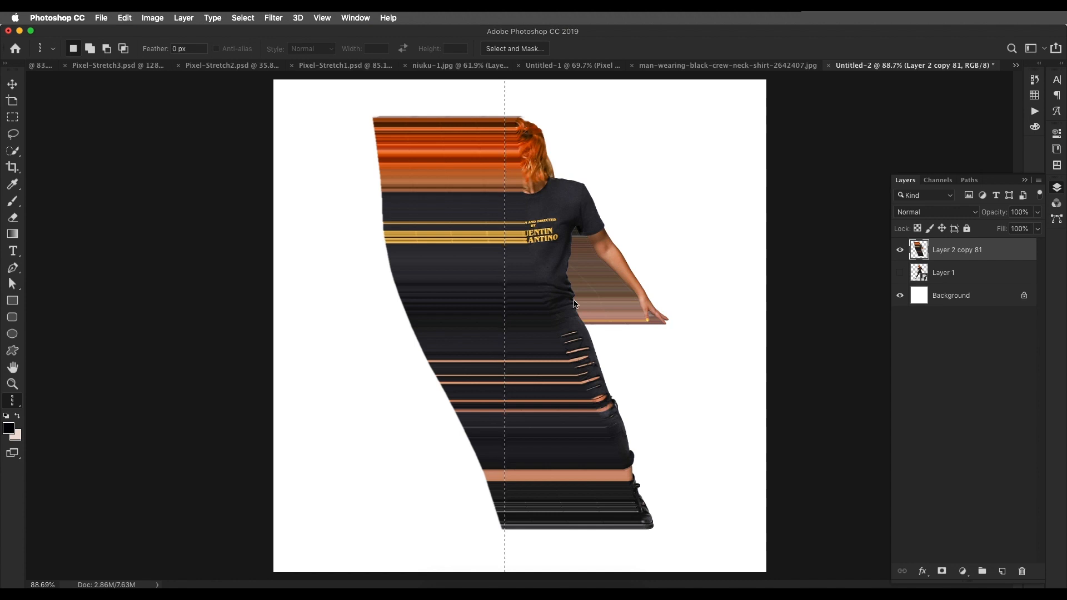
- Hide Layer 2 copy 81, keep Layer 1 hidden, and paste the copied pixel column into a new layer above Background
{"action": "left_click", "coordinate": [900, 250]}
{"action": "left_click", "coordinate": [900, 273]}
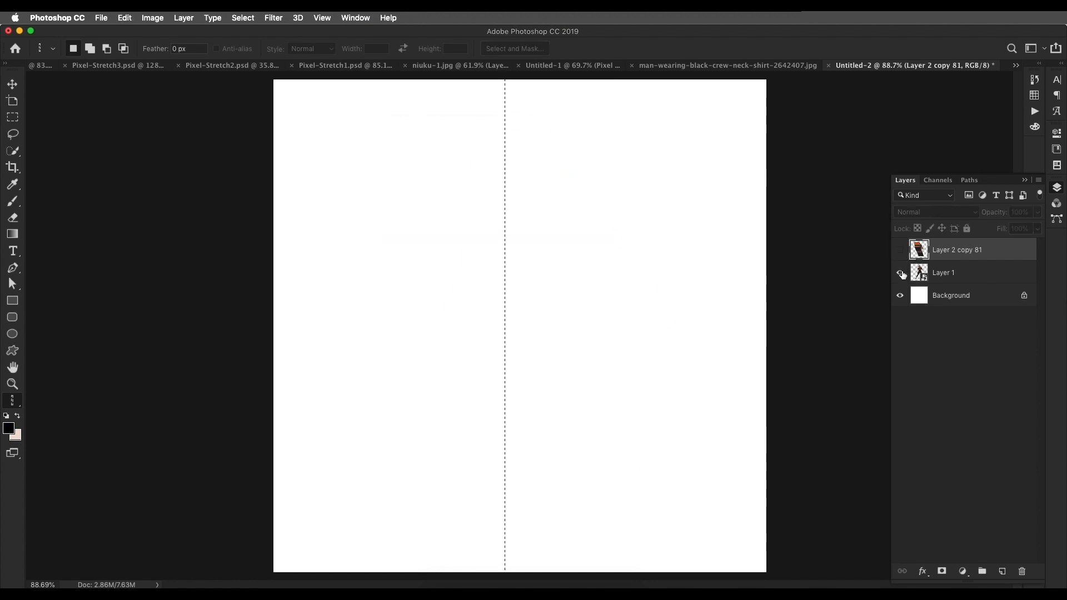
{"action": "left_click", "coordinate": [900, 272]}
{"action": "left_click", "coordinate": [1005, 304]}
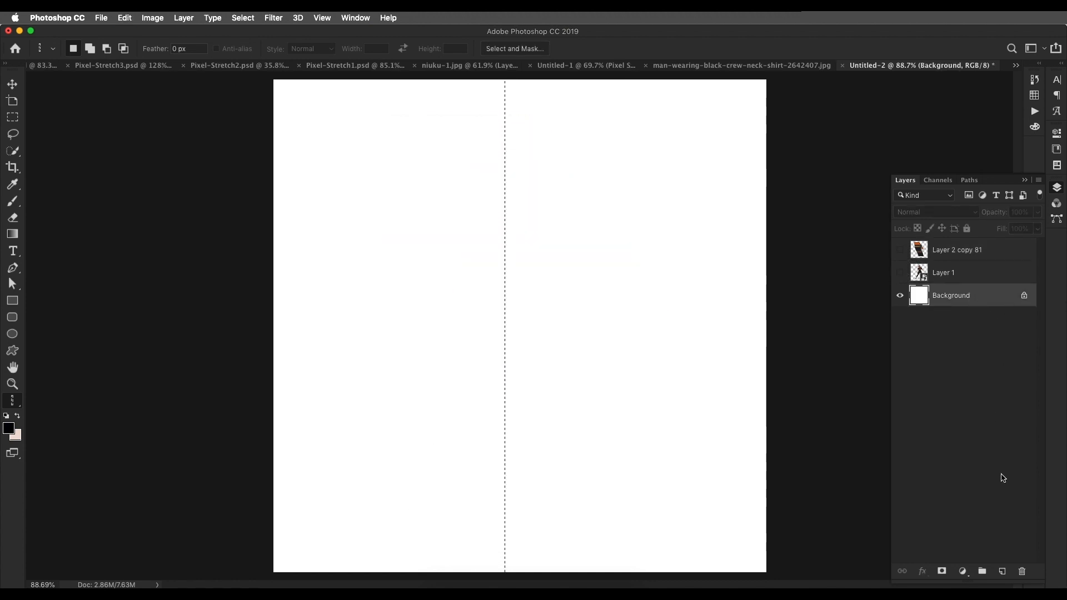
{"action": "left_click", "coordinate": [1003, 570]}
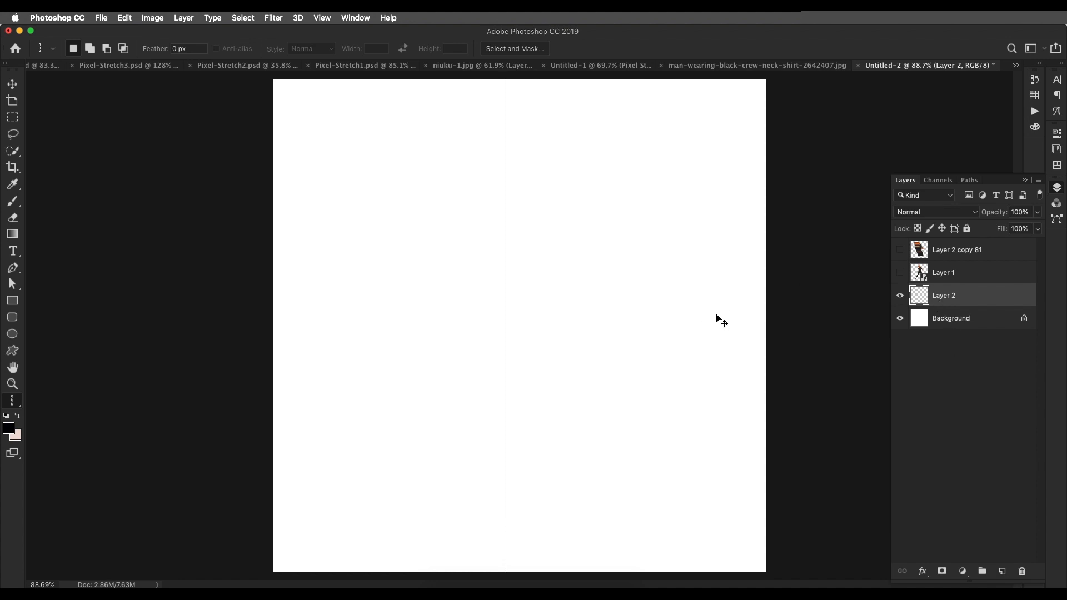
{"action": "key", "text": "super+v"}
- Free-transform the pasted pixel column to span the full canvas width in both directions, forming horizontal streaks
{"action": "scroll", "coordinate": [534, 215], "scroll_direction": "down", "scroll_amount": 5}
{"action": "scroll", "coordinate": [527, 221], "scroll_direction": "up", "scroll_amount": 3}
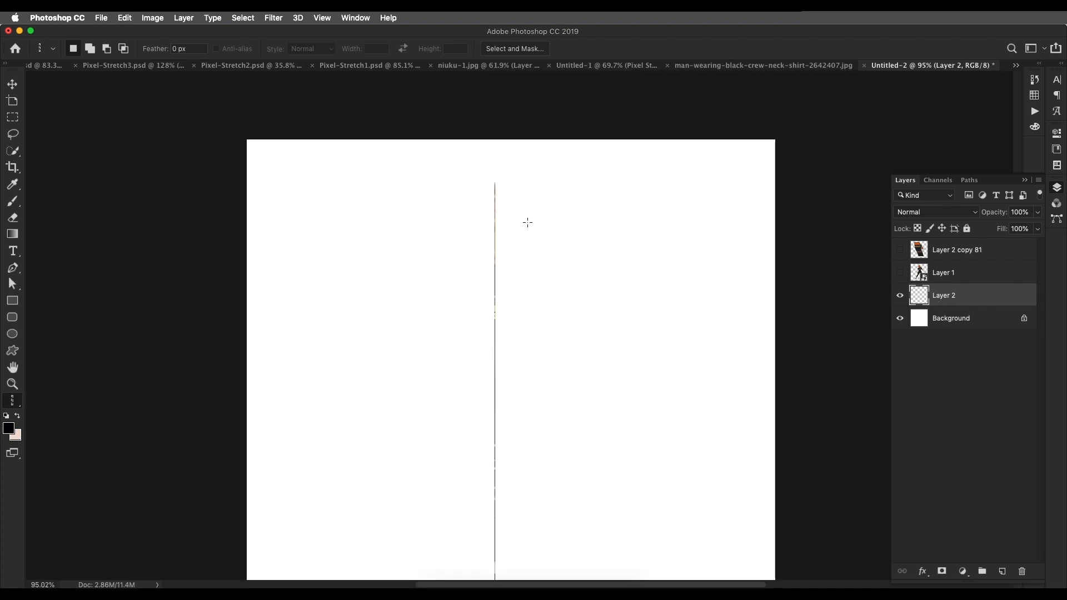
{"action": "scroll", "coordinate": [498, 278], "scroll_direction": "down", "scroll_amount": 3}
{"action": "scroll", "coordinate": [505, 278], "scroll_direction": "up", "scroll_amount": 3}
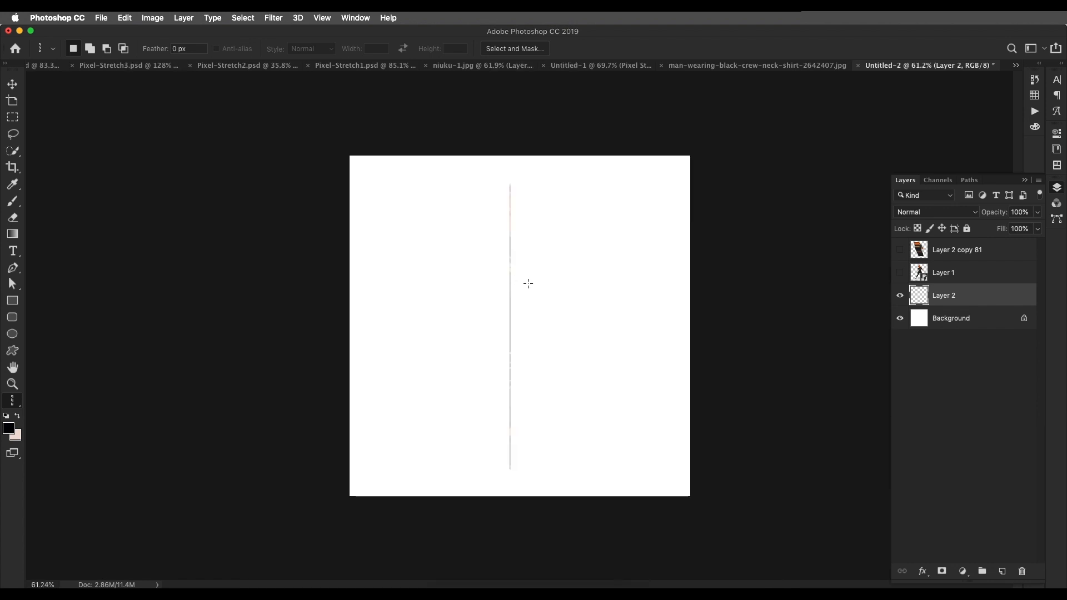
{"action": "key", "text": "super+t"}
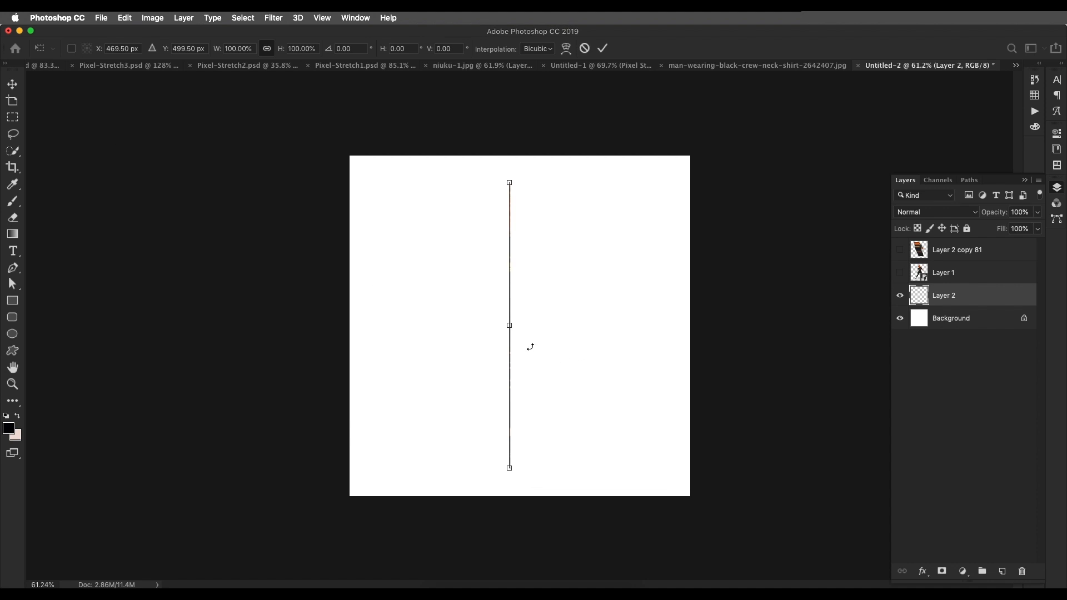
{"action": "left_click_drag", "start_coordinate": [510, 326], "coordinate": [694, 328]}
{"action": "left_click_drag", "start_coordinate": [510, 325], "coordinate": [350, 325]}
{"action": "key", "text": "Return"}
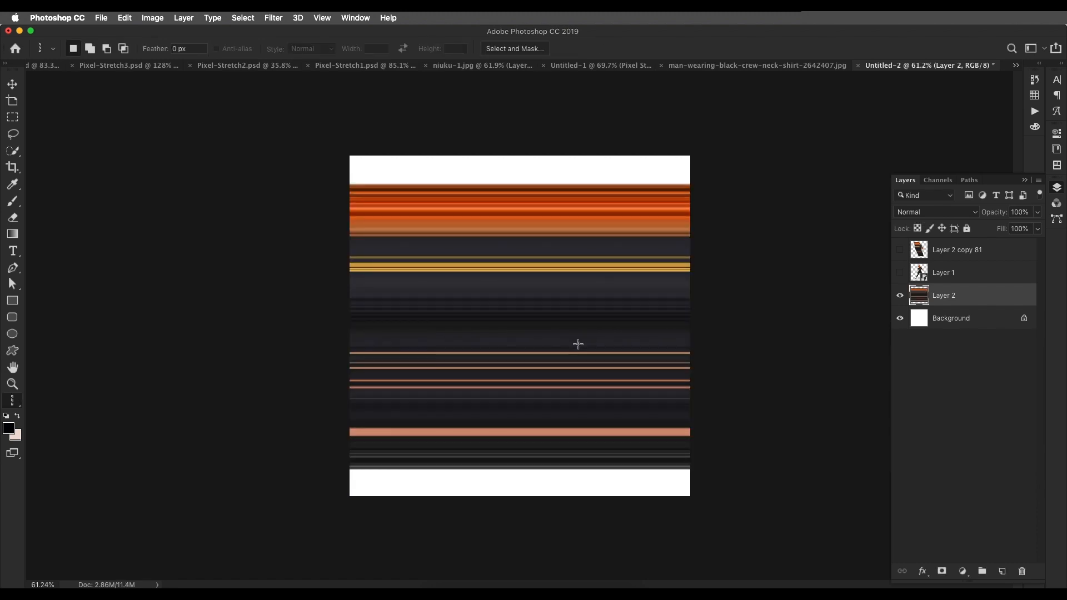
{"action": "scroll", "coordinate": [582, 345], "scroll_direction": "down", "scroll_amount": 5}
{"action": "scroll", "coordinate": [583, 345], "scroll_direction": "up", "scroll_amount": 5}
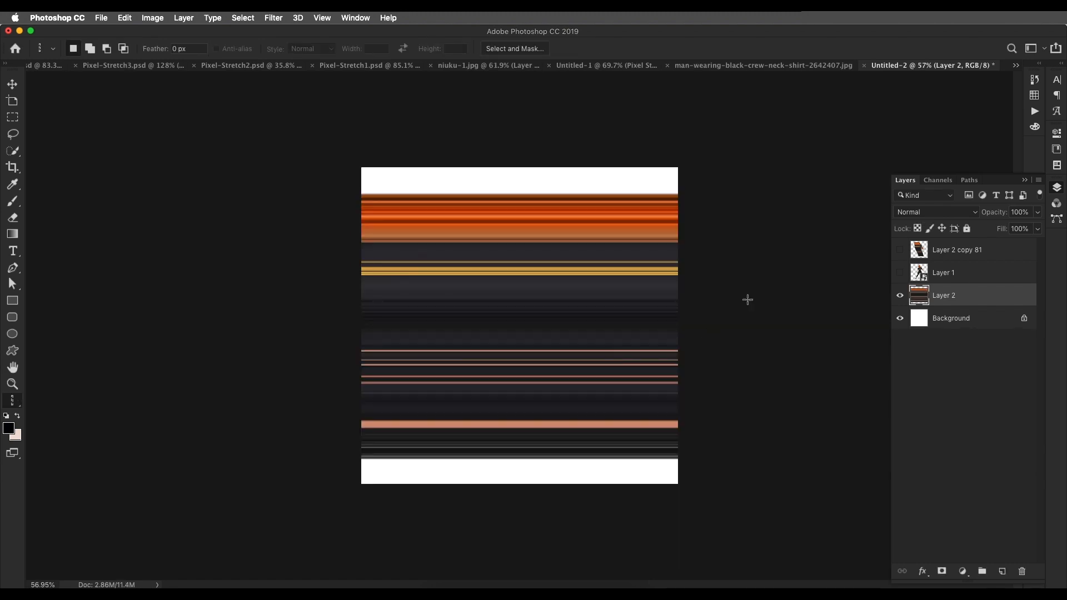
- Check the circular reference artwork in Pixel-Stretch3.psd, return to Untitled-2 and convert Layer 2 to a smart object
{"action": "left_click", "coordinate": [12, 86]}
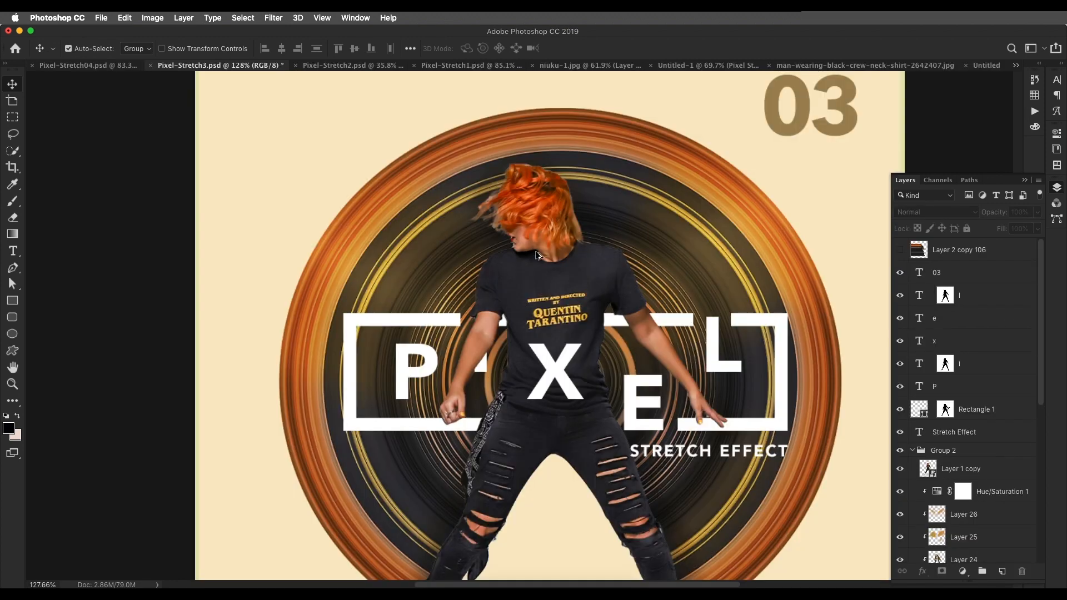
{"action": "scroll", "coordinate": [537, 255], "scroll_direction": "down", "scroll_amount": 3}
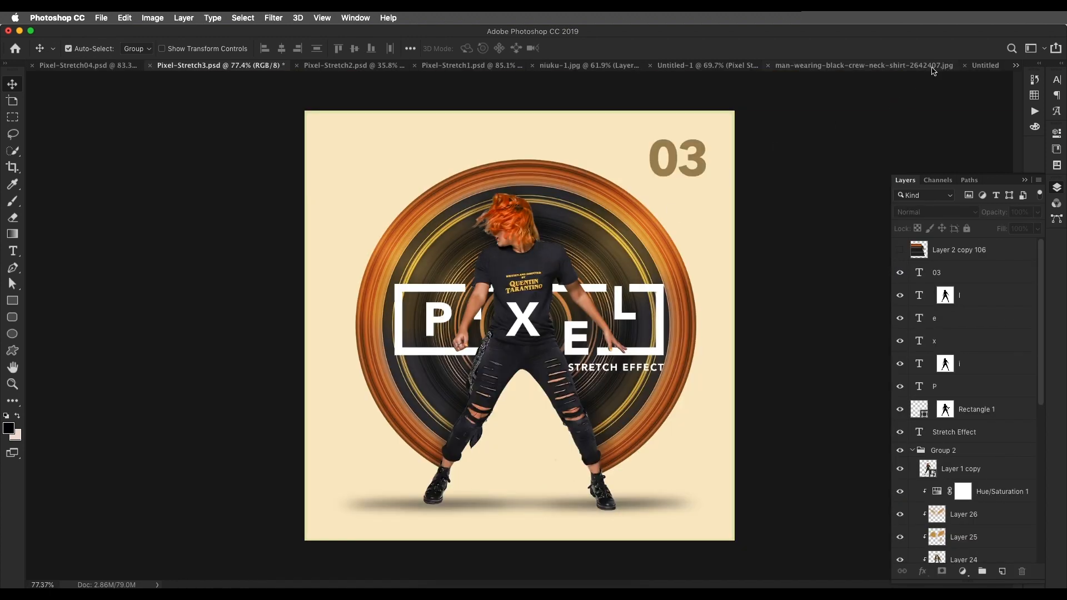
{"action": "left_click", "coordinate": [984, 67]}
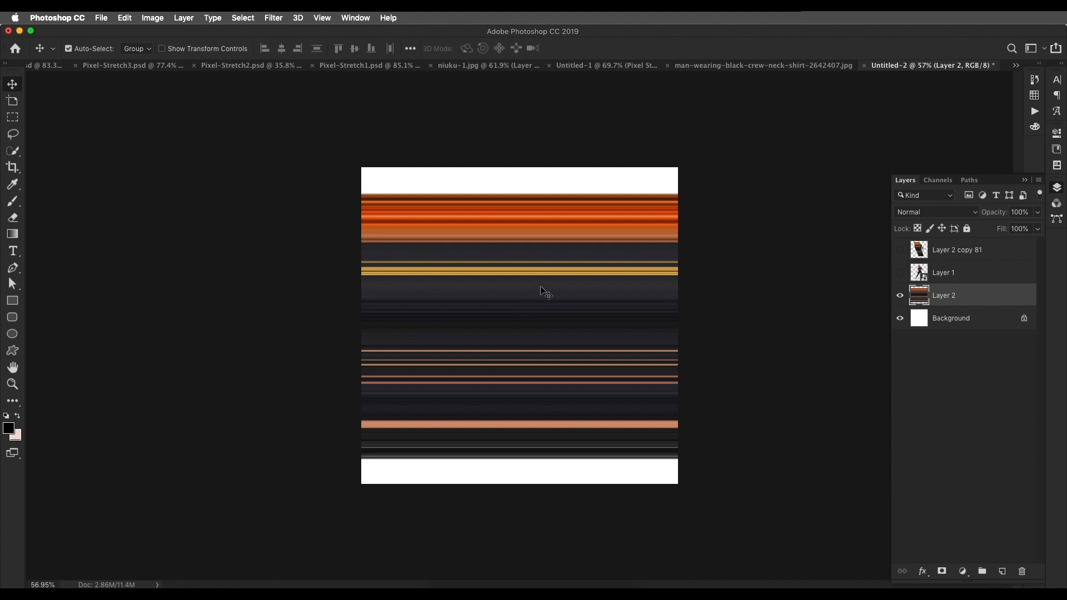
{"action": "scroll", "coordinate": [528, 298], "scroll_direction": "up", "scroll_amount": 2}
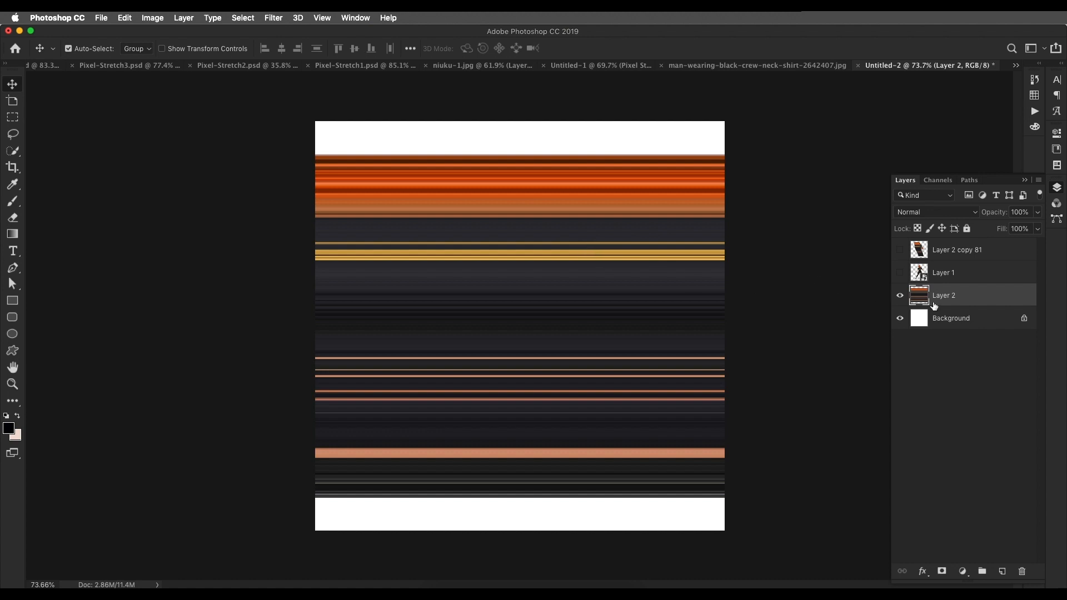
{"action": "right_click", "coordinate": [973, 304]}
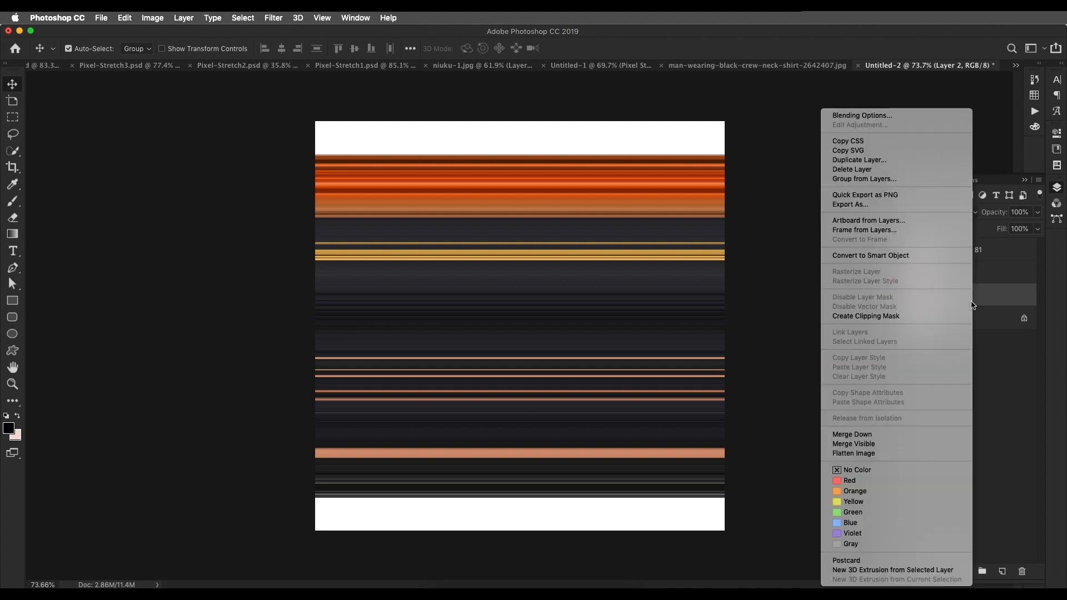
{"action": "left_click", "coordinate": [915, 255]}
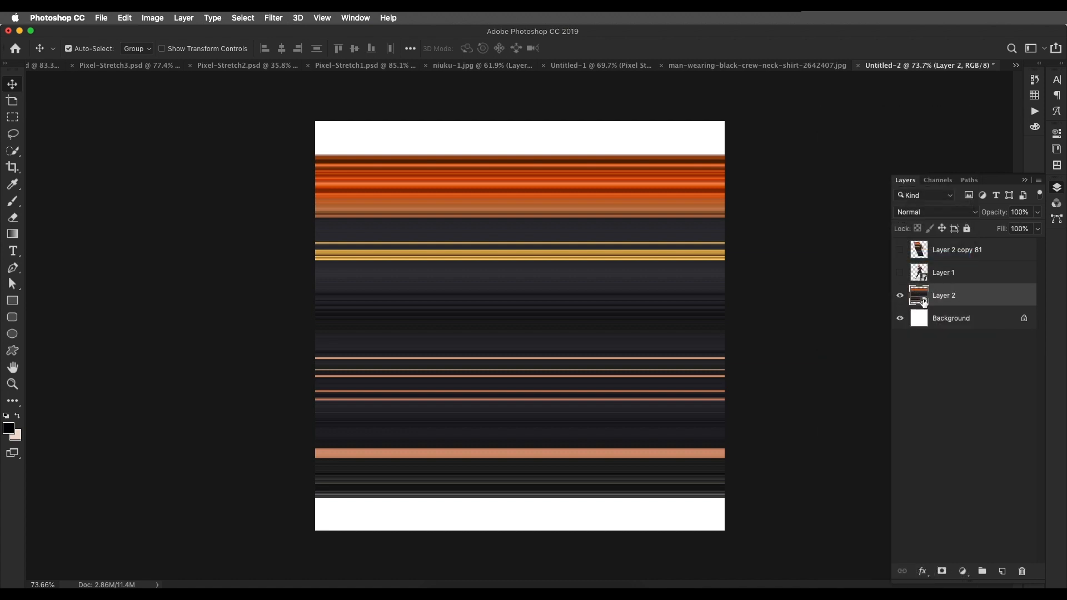
- Apply the Polar Coordinates distortion filter to the streak layer using Rectangular to Polar
{"action": "left_click", "coordinate": [266, 20]}
{"action": "mouse_move", "coordinate": [336, 172]}
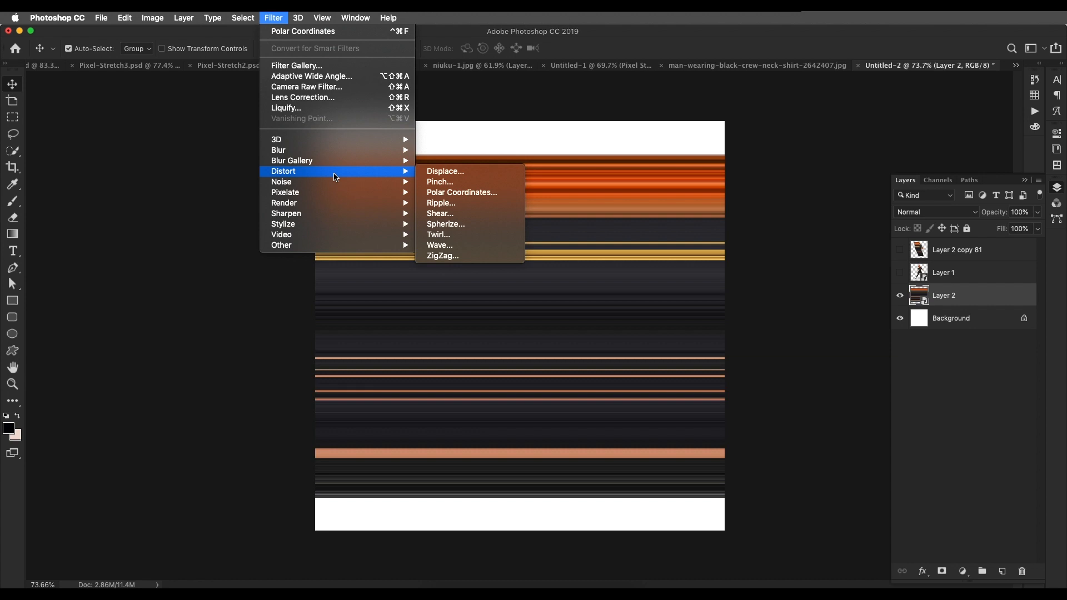
{"action": "left_click", "coordinate": [474, 195]}
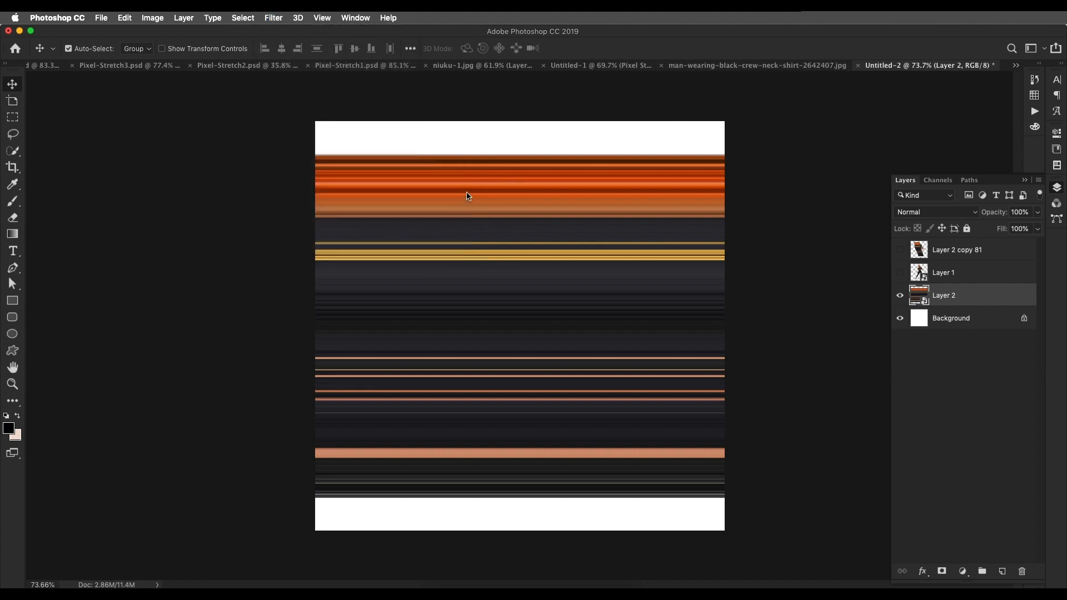
{"action": "left_click", "coordinate": [636, 275]}
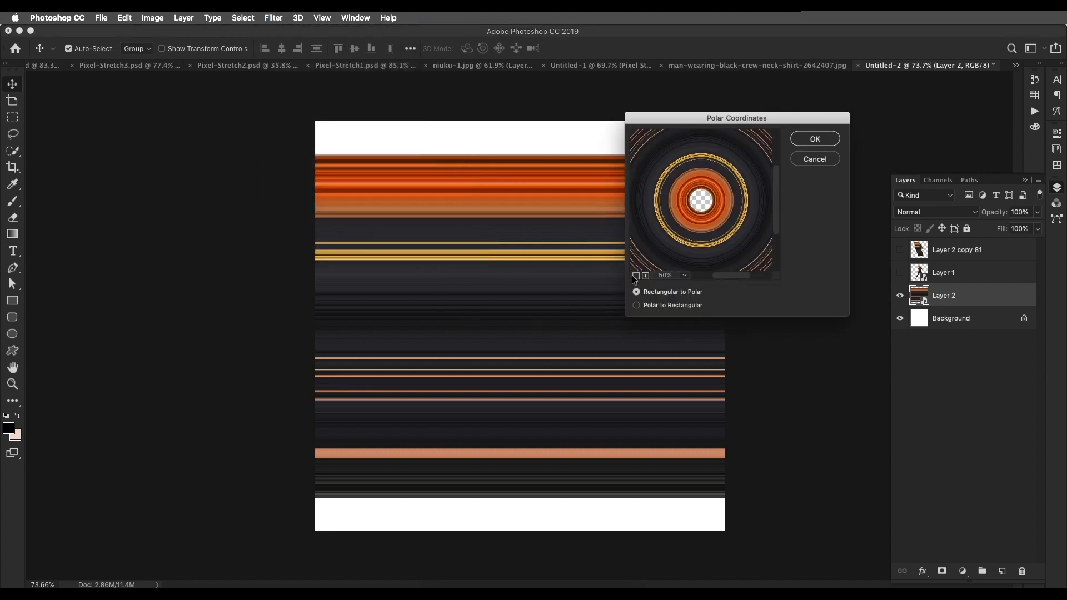
{"action": "left_click", "coordinate": [635, 276]}
{"action": "left_click", "coordinate": [825, 137]}
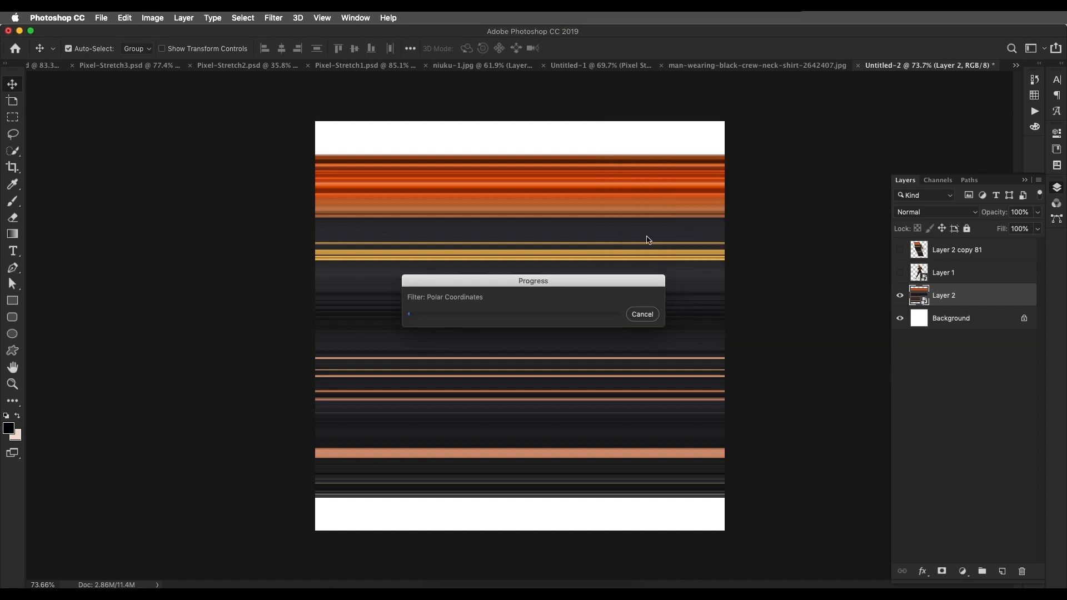
{"action": "scroll", "coordinate": [608, 267], "scroll_direction": "down", "scroll_amount": 5}
{"action": "scroll", "coordinate": [607, 267], "scroll_direction": "up", "scroll_amount": 5}
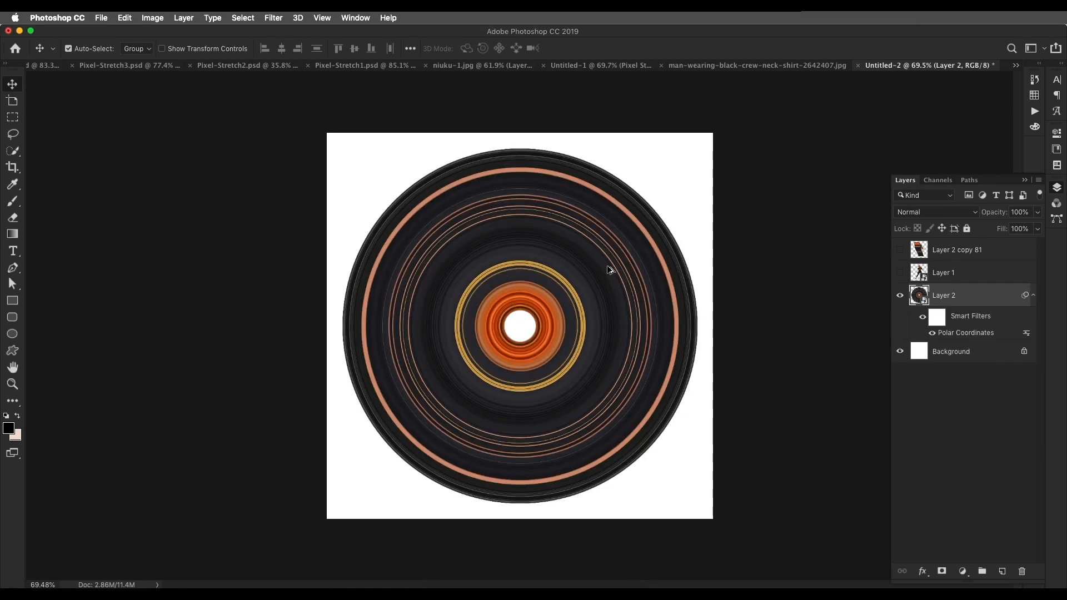
{"action": "scroll", "coordinate": [609, 268], "scroll_direction": "up", "scroll_amount": 3}
{"action": "scroll", "coordinate": [610, 269], "scroll_direction": "down", "scroll_amount": 3}
{"action": "scroll", "coordinate": [695, 299], "scroll_direction": "down", "scroll_amount": 4}
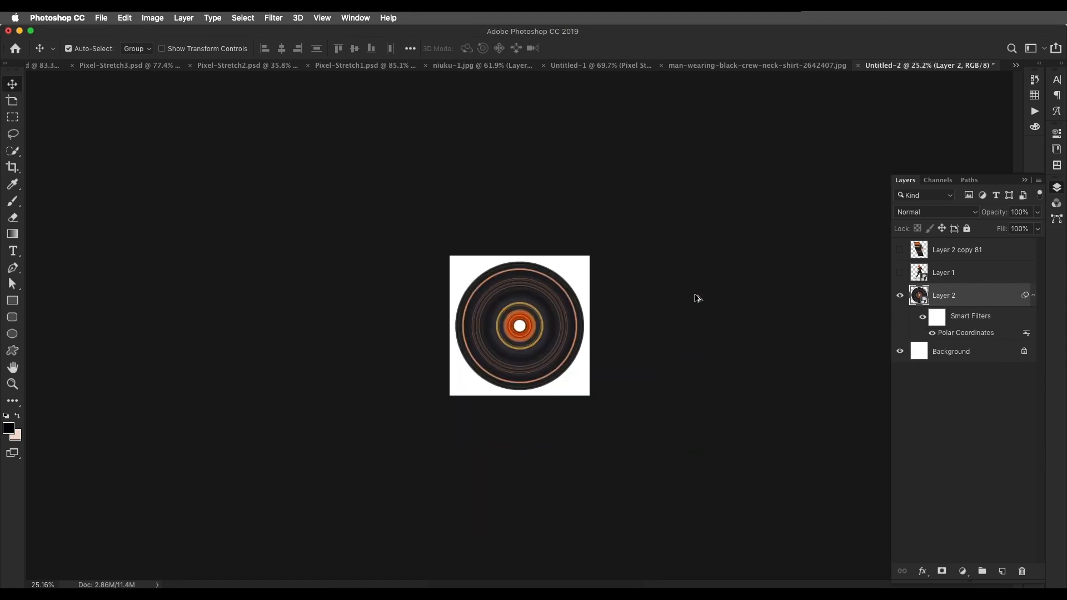
{"action": "scroll", "coordinate": [695, 299], "scroll_direction": "up", "scroll_amount": 2}
{"action": "scroll", "coordinate": [550, 314], "scroll_direction": "up", "scroll_amount": 2}
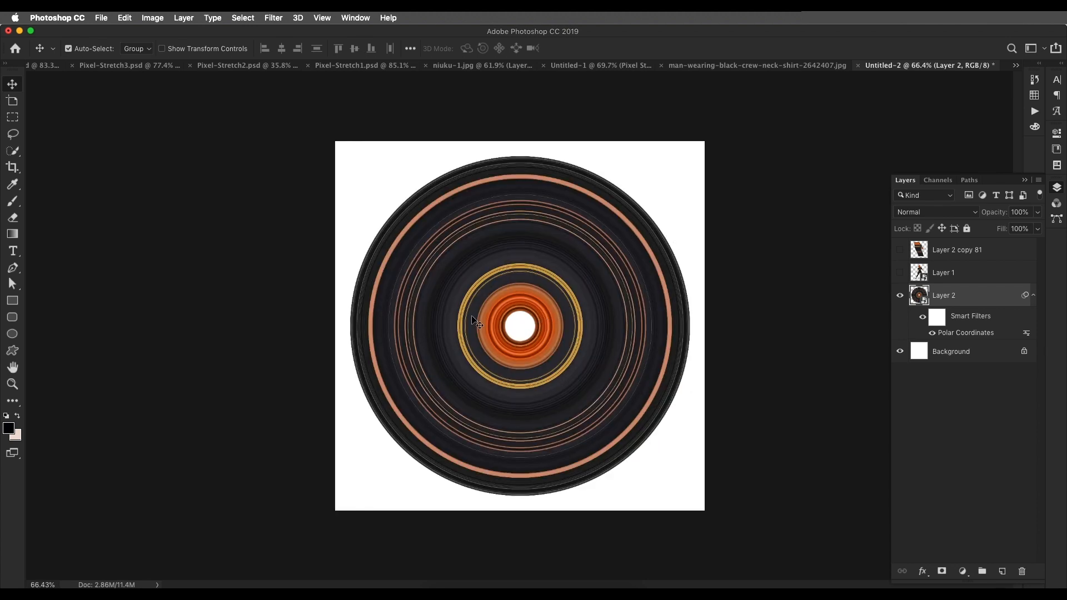
- Open the contents of the Layer 2 smart object and rotate the streaks by 180 degrees
{"action": "double_click", "coordinate": [920, 299]}
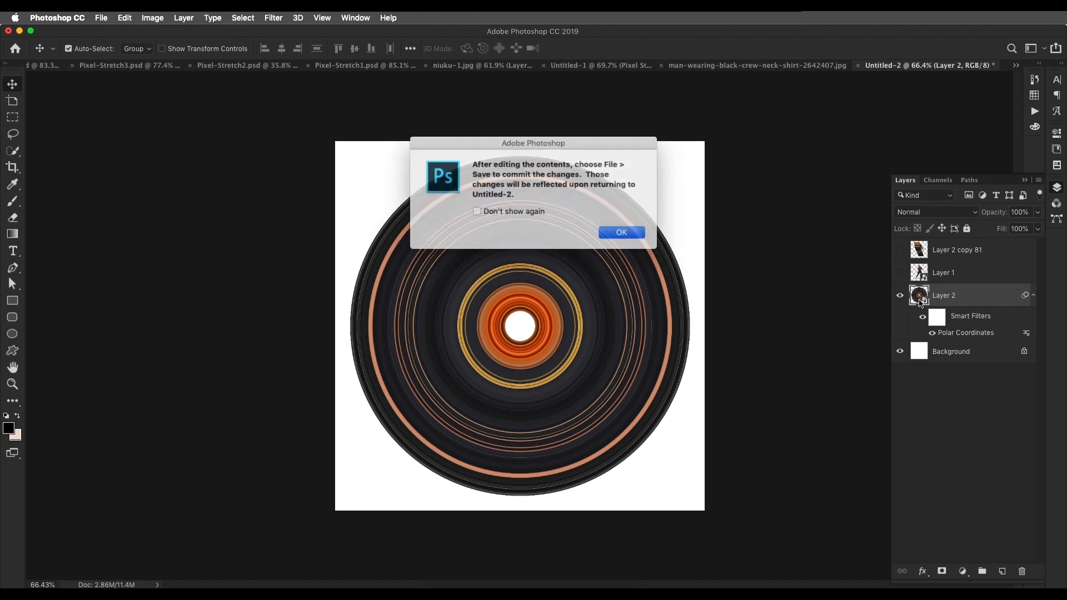
{"action": "left_click", "coordinate": [635, 233]}
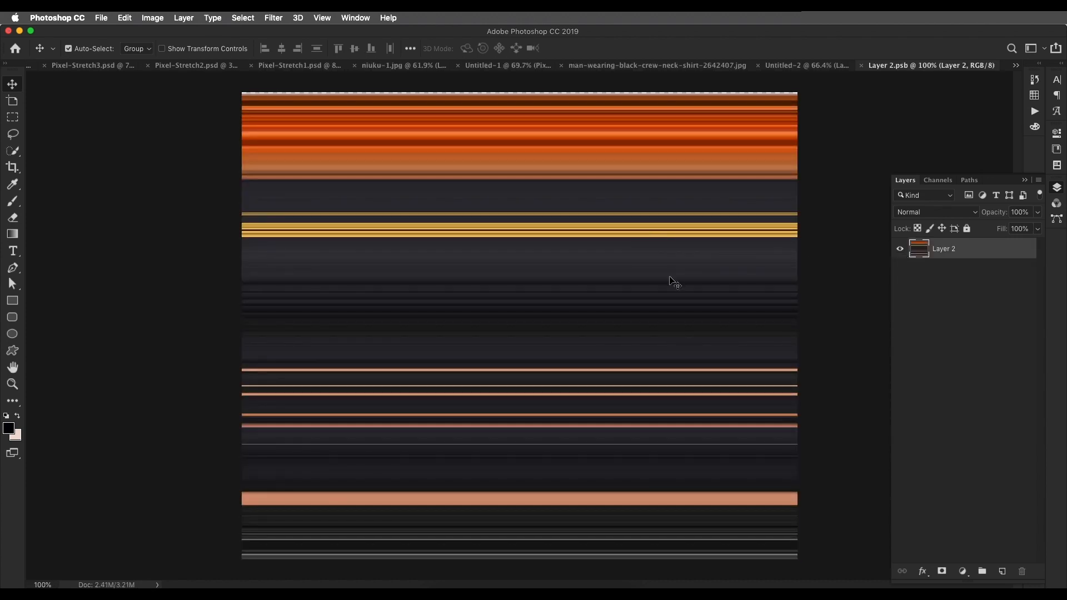
{"action": "key", "text": "ctrl+t"}
{"action": "left_click_drag", "start_coordinate": [807, 101], "coordinate": [157, 575]}
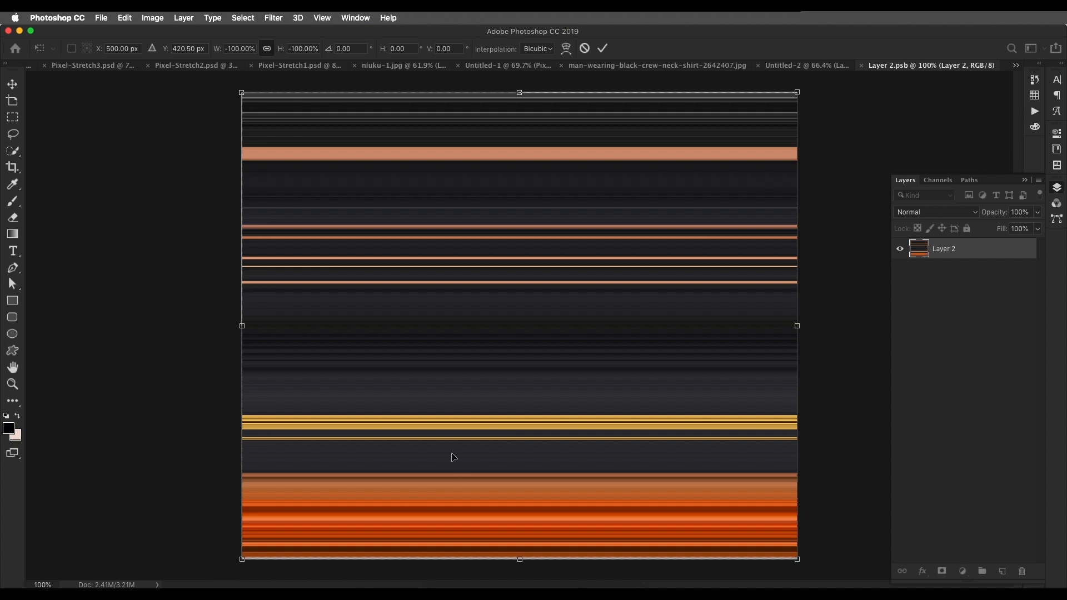
{"action": "key", "text": "Return"}
- Save the edited smart object contents and return to the Untitled-2 document
{"action": "left_click", "coordinate": [100, 18]}
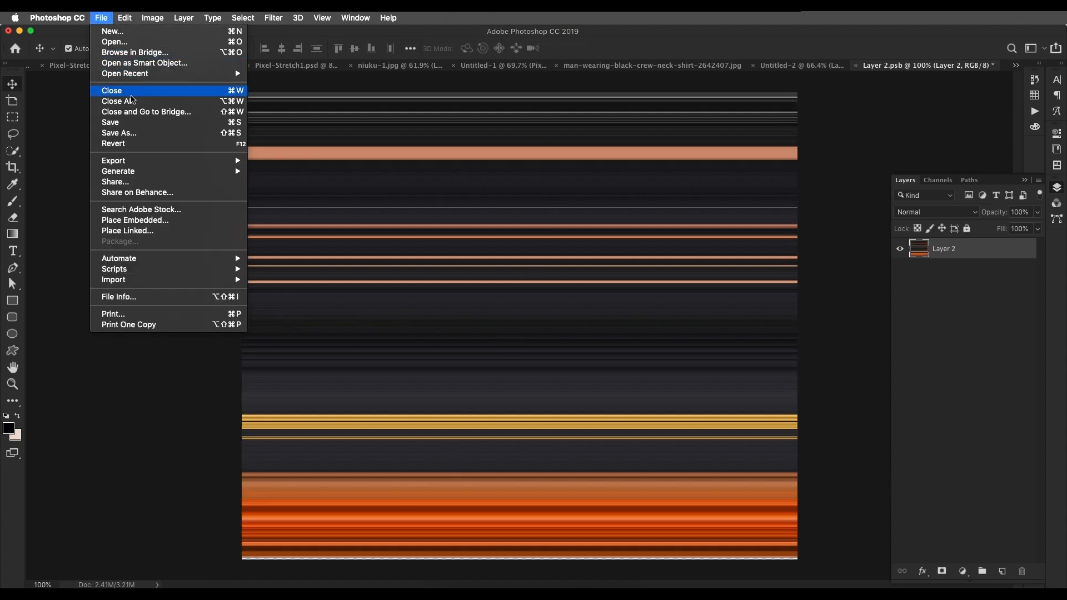
{"action": "left_click", "coordinate": [133, 124]}
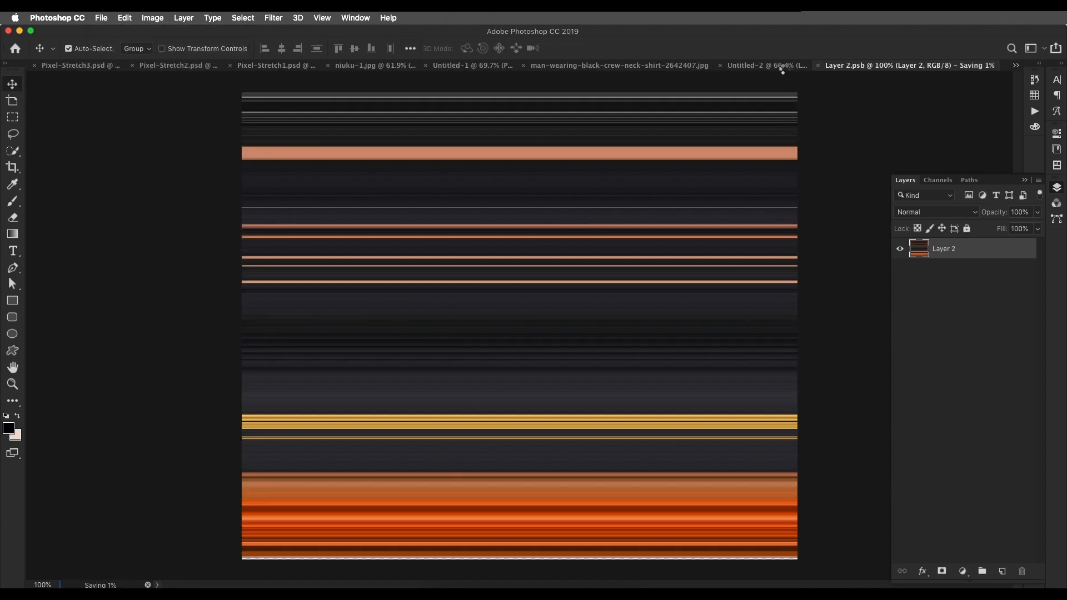
{"action": "left_click", "coordinate": [795, 67]}
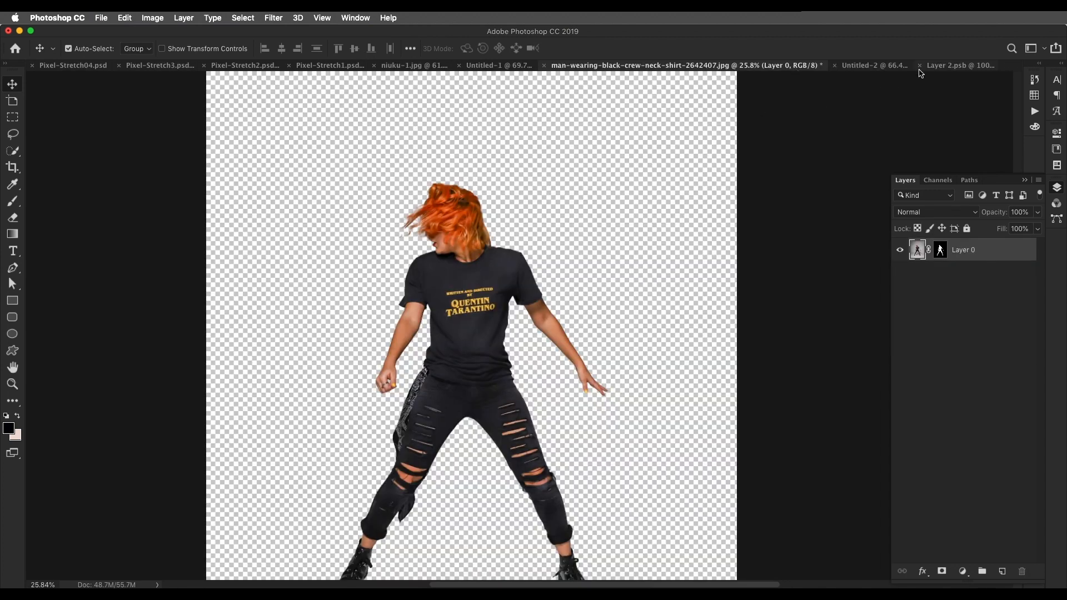
{"action": "left_click", "coordinate": [939, 65]}
{"action": "left_click", "coordinate": [811, 65]}
{"action": "scroll", "coordinate": [680, 265], "scroll_direction": "down", "scroll_amount": 4}
{"action": "scroll", "coordinate": [539, 250], "scroll_direction": "up", "scroll_amount": 4}
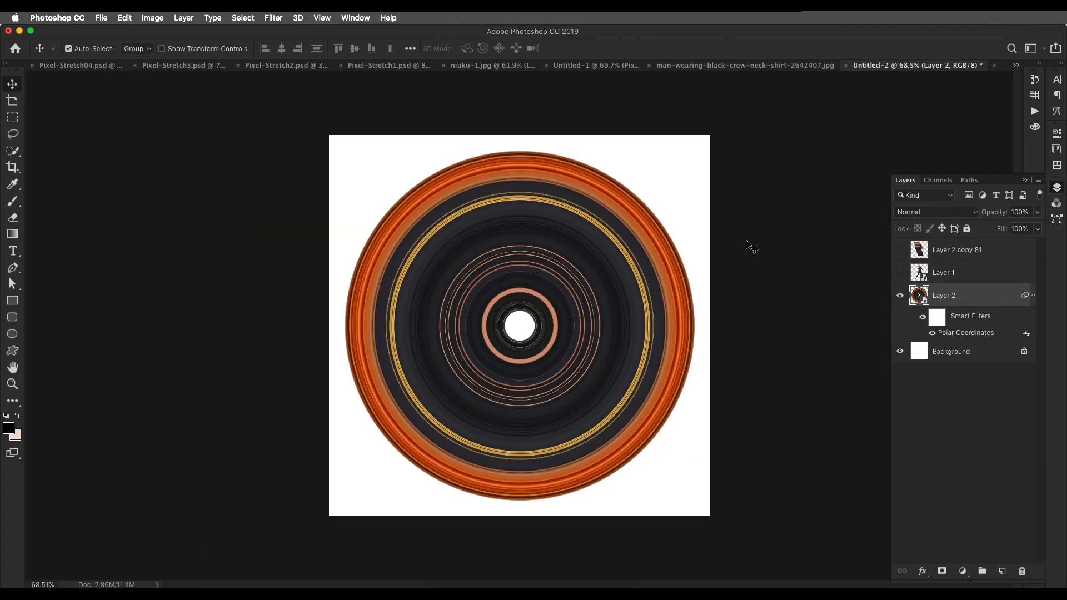
- Show the figure on Layer 1 and scale it down together with the circular streak layer
{"action": "left_click", "coordinate": [900, 272]}
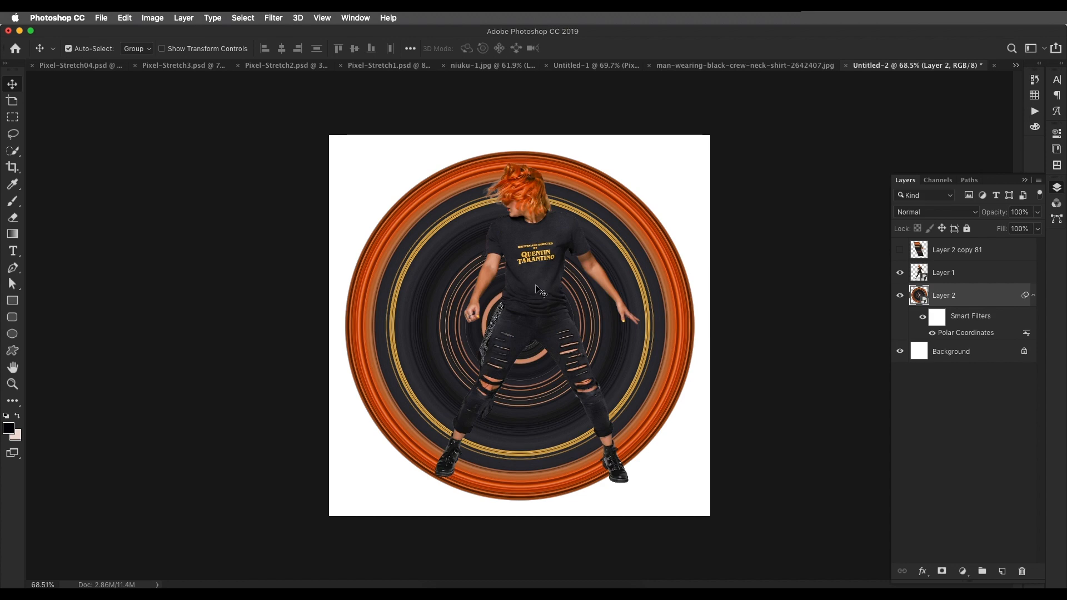
{"action": "left_click", "coordinate": [964, 277], "text": "shift"}
{"action": "key", "text": "super+t"}
{"action": "key", "text": "Return"}
{"action": "key", "text": "super+0"}
{"action": "left_click_drag", "start_coordinate": [523, 117], "coordinate": [527, 164]}
{"action": "key", "text": "Return"}
- Nudge the circular streak layer slightly upward behind the figure
{"action": "left_click", "coordinate": [918, 298]}
{"action": "key", "text": "Up"}
{"action": "key", "text": "Up"}
{"action": "key", "text": "Up"}
{"action": "key", "text": "Up"}
{"action": "key", "text": "Up"}
{"action": "key", "text": "Up"}
{"action": "key", "text": "Up"}
{"action": "key", "text": "Up"}
{"action": "key", "text": "Up"}
{"action": "key", "text": "Up"}
{"action": "key", "text": "Up"}
{"action": "key", "text": "Up"}
{"action": "key", "text": "Up"}
{"action": "key", "text": "Up"}
{"action": "key", "text": "Up"}
{"action": "key", "text": "Up"}
{"action": "key", "text": "Up"}
{"action": "key", "text": "Up"}
{"action": "key", "text": "Up"}
{"action": "key", "text": "Up"}
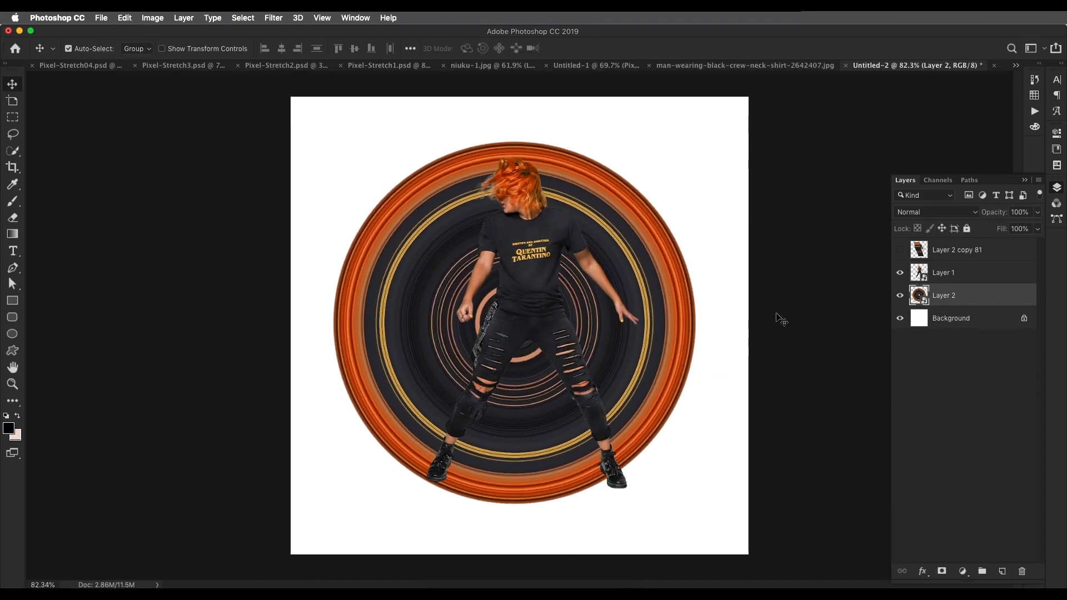
- Nudge the circular streak layer upward and slightly to the right behind the figure
{"action": "key", "text": "Up"}
{"action": "key", "text": "Up"}
{"action": "key", "text": "Up"}
{"action": "key", "text": "Up"}
{"action": "key", "text": "Up"}
{"action": "key", "text": "Up"}
{"action": "key", "text": "Up"}
{"action": "key", "text": "Up"}
{"action": "key", "text": "Up"}
{"action": "key", "text": "Up"}
{"action": "key", "text": "Up"}
{"action": "key", "text": "Up"}
{"action": "key", "text": "Up"}
{"action": "key", "text": "Up"}
{"action": "key", "text": "Up"}
{"action": "key", "text": "Up"}
{"action": "key", "text": "Up"}
{"action": "key", "text": "Up"}
{"action": "key", "text": "Up"}
{"action": "key", "text": "Up"}
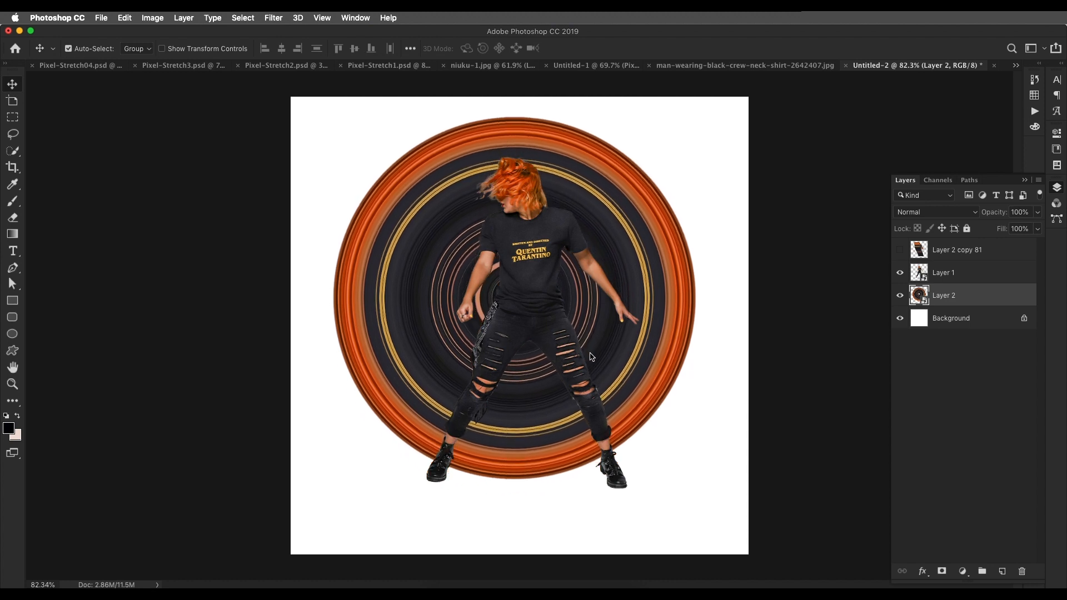
{"action": "key", "text": "Right"}
{"action": "key", "text": "Right"}
{"action": "key", "text": "Right"}
{"action": "key", "text": "Right"}
{"action": "key", "text": "Right"}
{"action": "key", "text": "Right"}
{"action": "key", "text": "Right"}
{"action": "key", "text": "Right"}
{"action": "key", "text": "Right"}
{"action": "key", "text": "Right"}
{"action": "key", "text": "Right"}
{"action": "key", "text": "Right"}
{"action": "key", "text": "Right"}
{"action": "key", "text": "Right"}
{"action": "key", "text": "Right"}
{"action": "key", "text": "Right"}
{"action": "key", "text": "Right"}
{"action": "key", "text": "Right"}
{"action": "key", "text": "Right"}
{"action": "key", "text": "Right"}
{"action": "key", "text": "Up"}
{"action": "key", "text": "Up"}
{"action": "key", "text": "Up"}
{"action": "key", "text": "Up"}
{"action": "key", "text": "Up"}
{"action": "key", "text": "Up"}
{"action": "key", "text": "Up"}
{"action": "key", "text": "Up"}
{"action": "key", "text": "Up"}
{"action": "key", "text": "Up"}
{"action": "key", "text": "Up"}
{"action": "key", "text": "Up"}
{"action": "key", "text": "Up"}
{"action": "key", "text": "Up"}
{"action": "key", "text": "Up"}
{"action": "key", "text": "Up"}
{"action": "key", "text": "Up"}
{"action": "key", "text": "Up"}
{"action": "key", "text": "Up"}
{"action": "key", "text": "Up"}
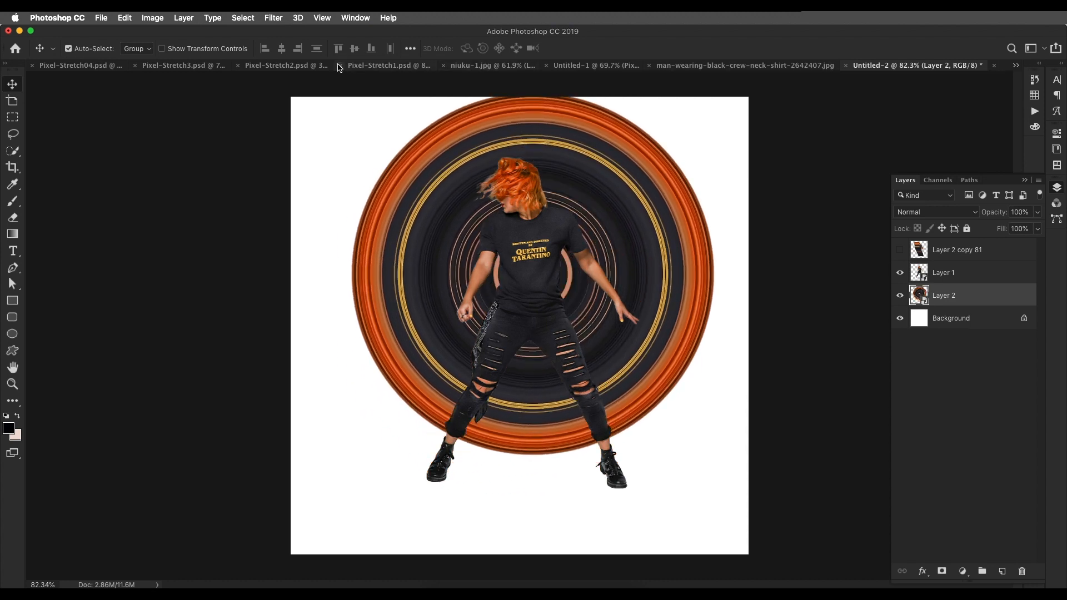
- Compare with the Pixel-Stretch3 document, and scale the circular streak layer in Untitled-2 to 80.63%, repositioned behind the figure
{"action": "left_click", "coordinate": [221, 69]}
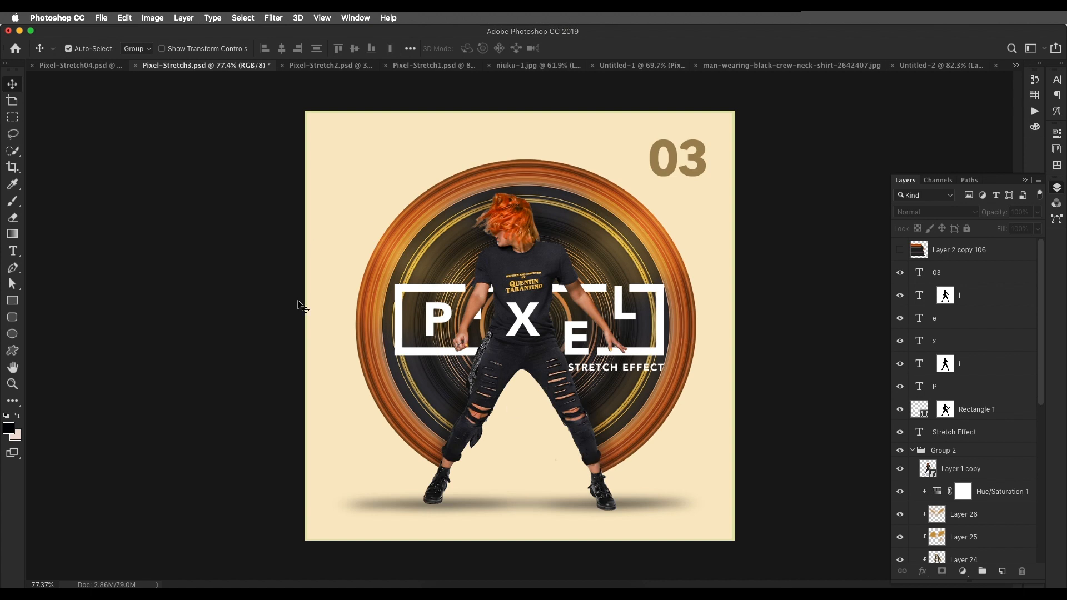
{"action": "left_click", "coordinate": [957, 65]}
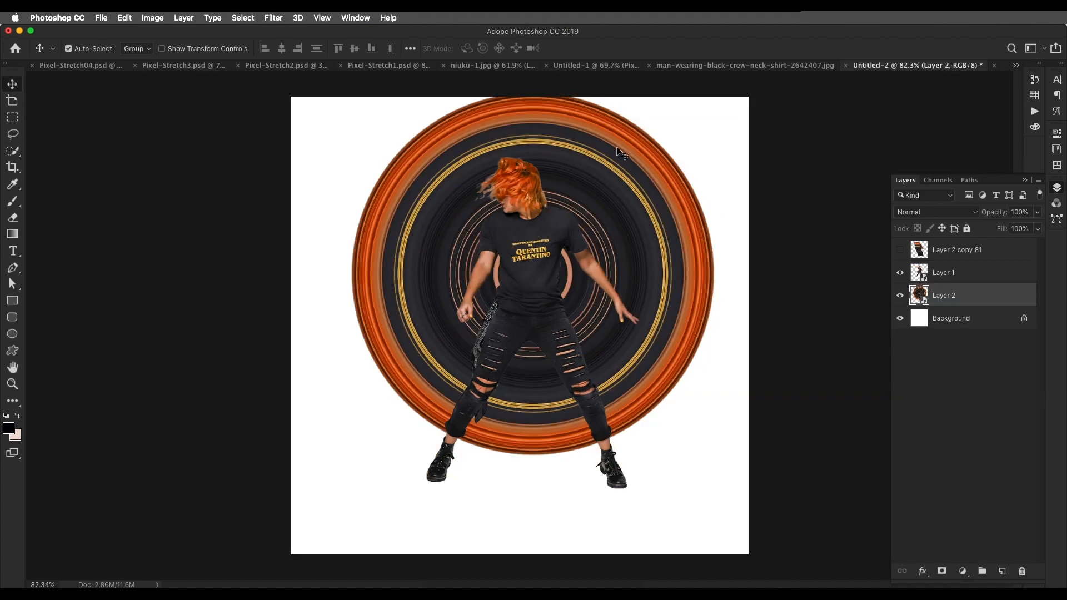
{"action": "key", "text": "ctrl+t"}
{"action": "left_click_drag", "start_coordinate": [534, 77], "coordinate": [510, 103]}
{"action": "key", "text": "Left"}
{"action": "key", "text": "Left"}
{"action": "key", "text": "Left"}
{"action": "key", "text": "Left"}
{"action": "key", "text": "Left"}
{"action": "key", "text": "Left"}
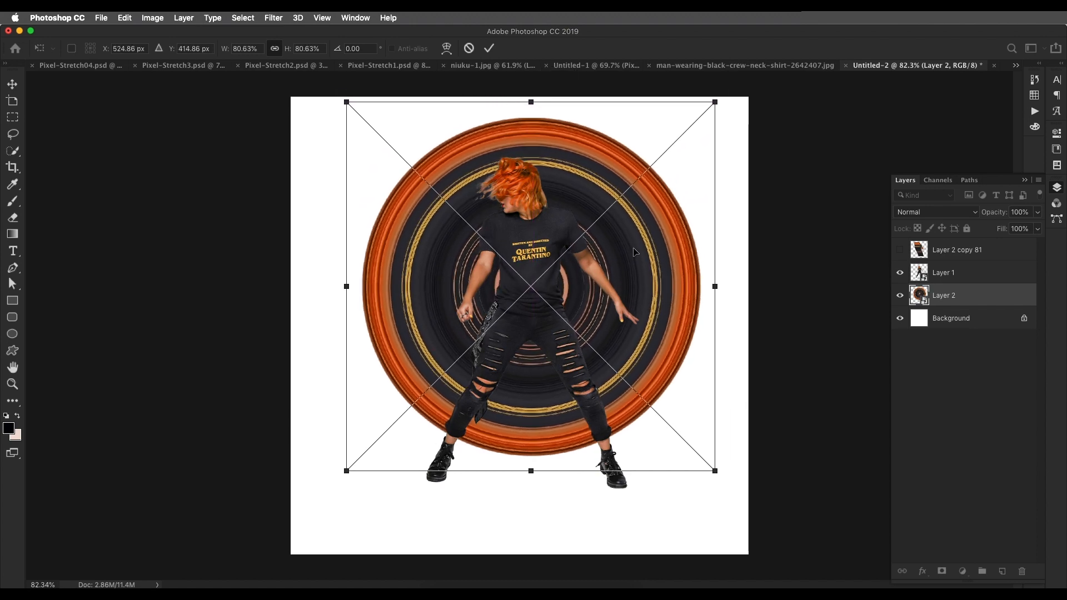
{"action": "key", "text": "Left"}
{"action": "key", "text": "Left"}
{"action": "key", "text": "Left"}
{"action": "key", "text": "Left"}
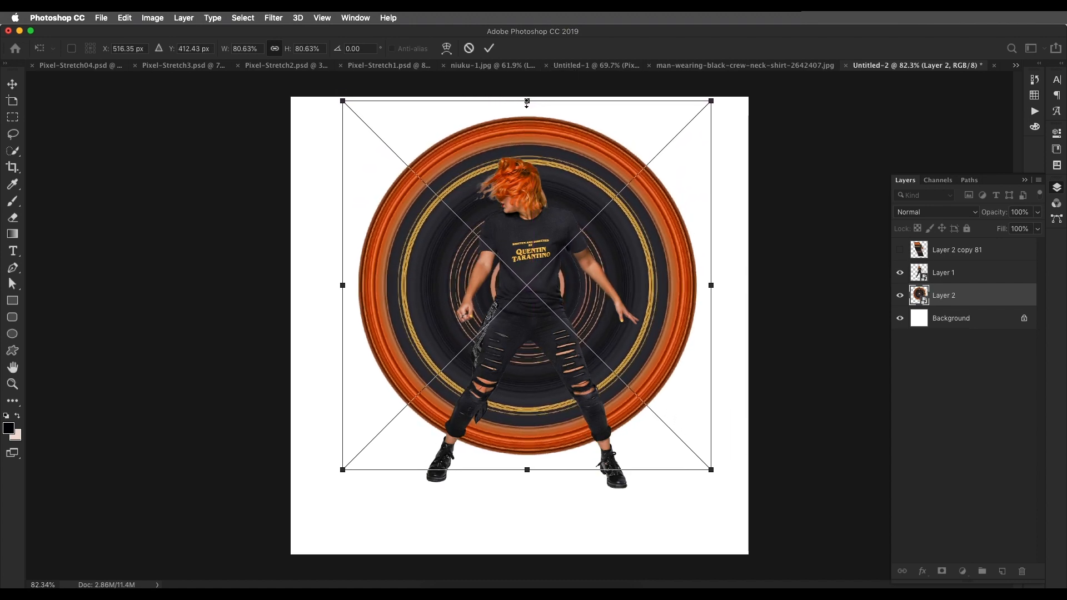
{"action": "key", "text": "Return"}
- Trace a closed Pen path around the gap between the figure's legs, running along both legs and below the boots
{"action": "scroll", "coordinate": [589, 283], "scroll_direction": "down", "scroll_amount": 8}
{"action": "scroll", "coordinate": [589, 283], "scroll_direction": "up", "scroll_amount": 10}
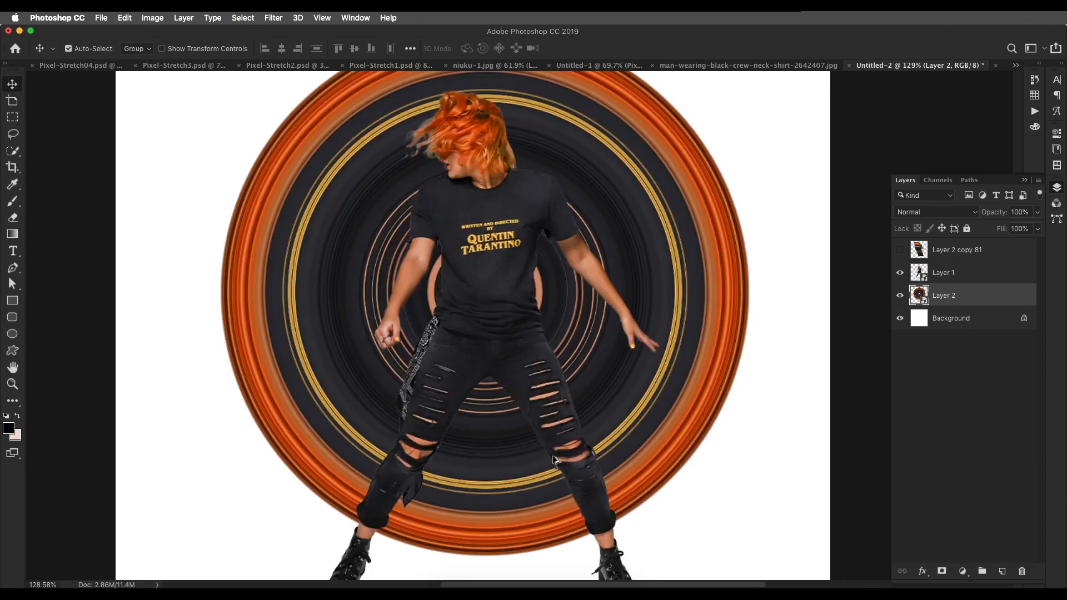
{"action": "scroll", "coordinate": [503, 391], "scroll_direction": "down", "scroll_amount": 4}
{"action": "scroll", "coordinate": [558, 415], "scroll_direction": "up", "scroll_amount": 3}
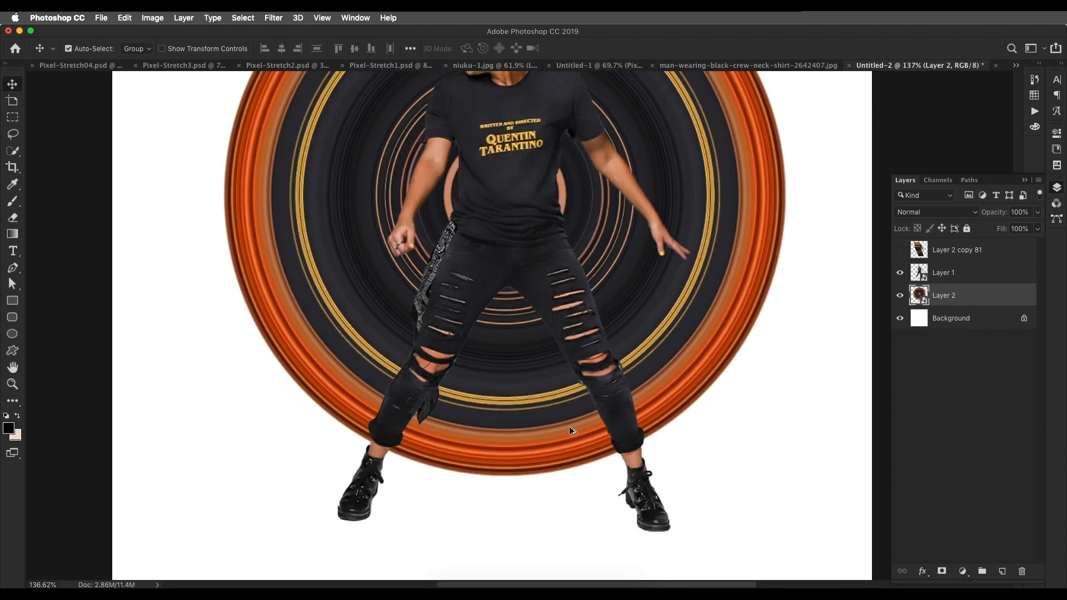
{"action": "key", "text": "p"}
{"action": "left_click", "coordinate": [524, 267]}
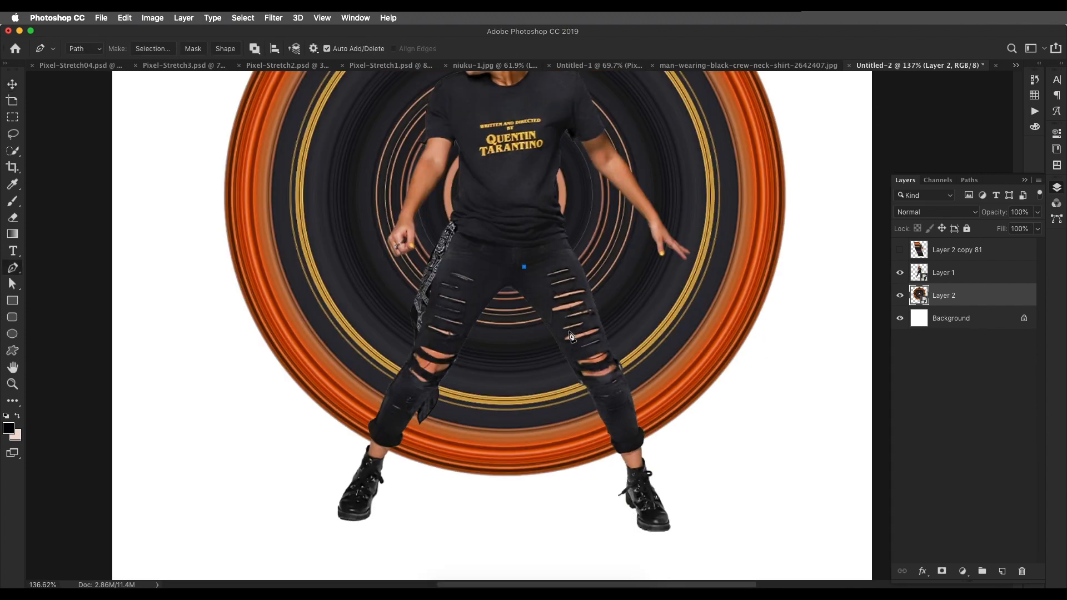
{"action": "left_click", "coordinate": [582, 353]}
{"action": "left_click", "coordinate": [624, 429]}
{"action": "left_click", "coordinate": [634, 459]}
{"action": "left_click", "coordinate": [649, 525]}
{"action": "left_click", "coordinate": [348, 541]}
{"action": "left_click", "coordinate": [362, 488]}
{"action": "left_click", "coordinate": [397, 412]}
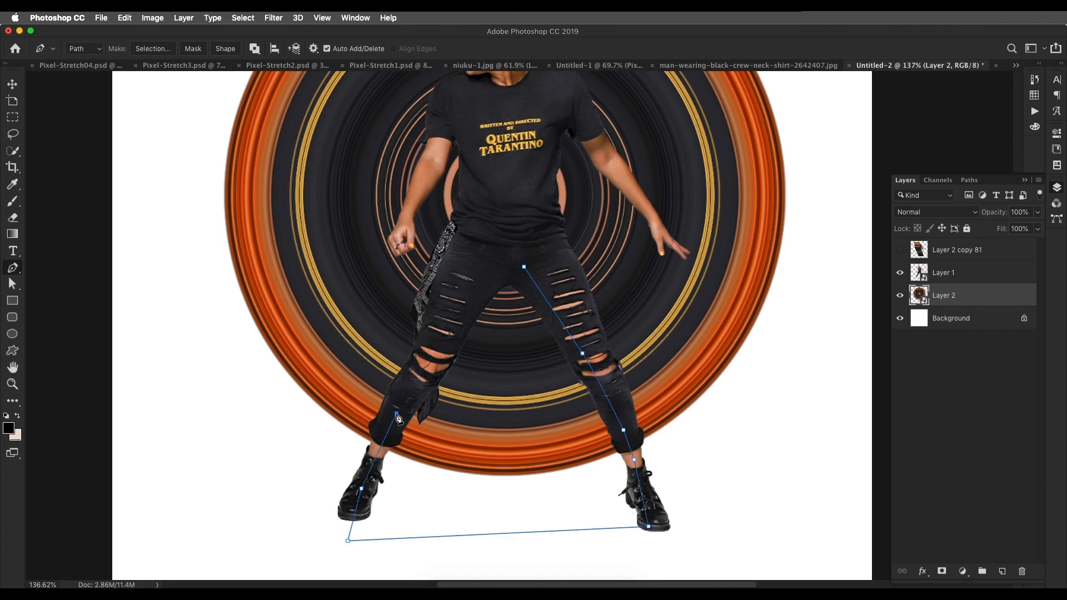
{"action": "left_click", "coordinate": [435, 343]}
{"action": "left_click", "coordinate": [479, 293]}
{"action": "left_click", "coordinate": [524, 267]}
- Convert the path to a selection with a 1-pixel feather and mask Layer 2 so the rings between the legs are hidden
{"action": "right_click", "coordinate": [517, 282]}
{"action": "left_click", "coordinate": [556, 332]}
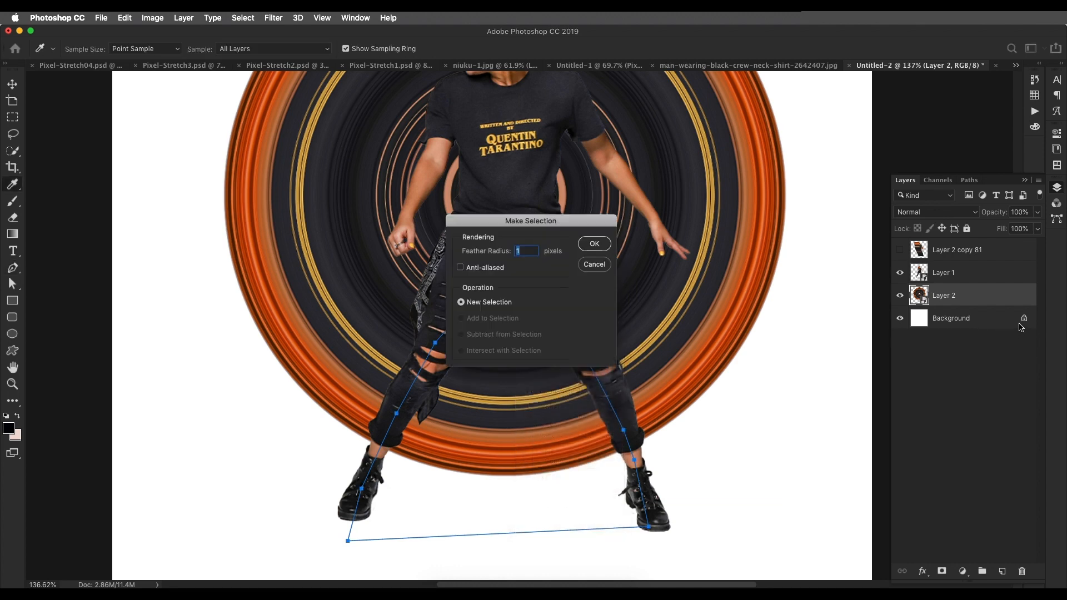
{"action": "left_click", "coordinate": [594, 244]}
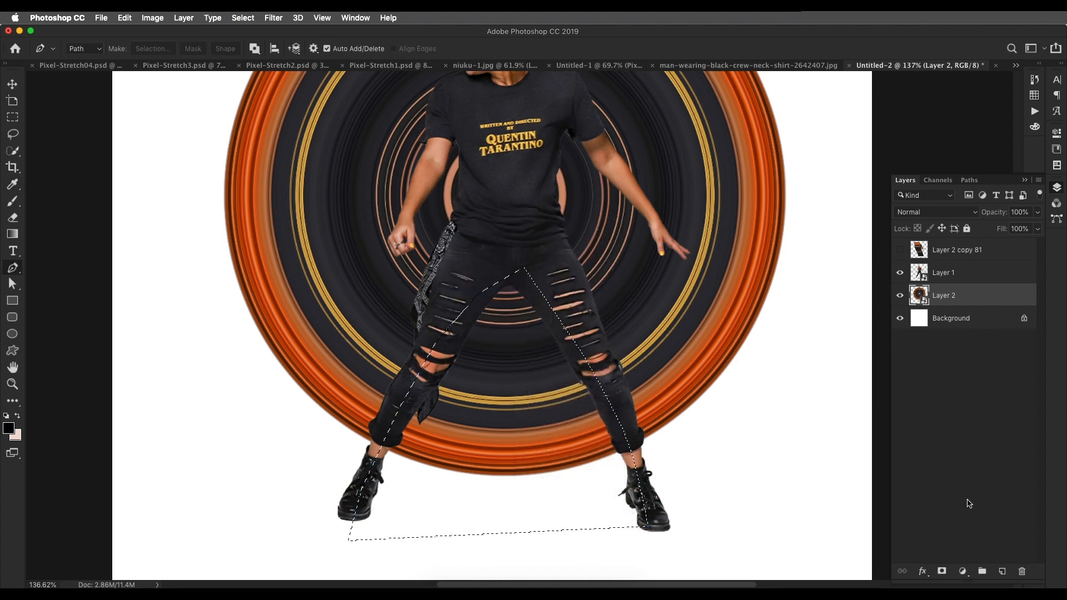
{"action": "left_click", "coordinate": [941, 572]}
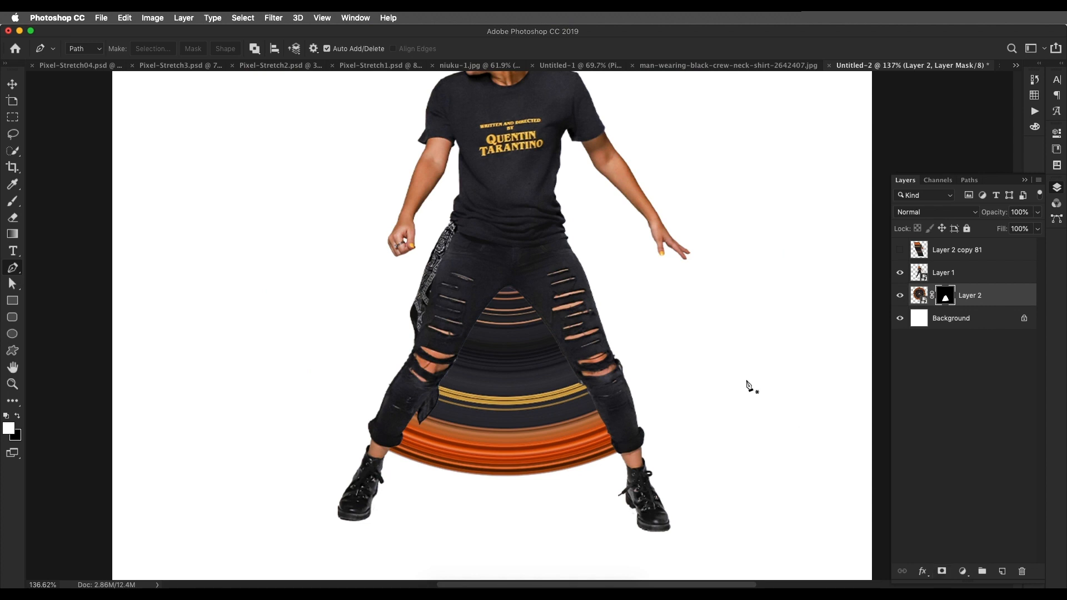
{"action": "key", "text": "super+i"}
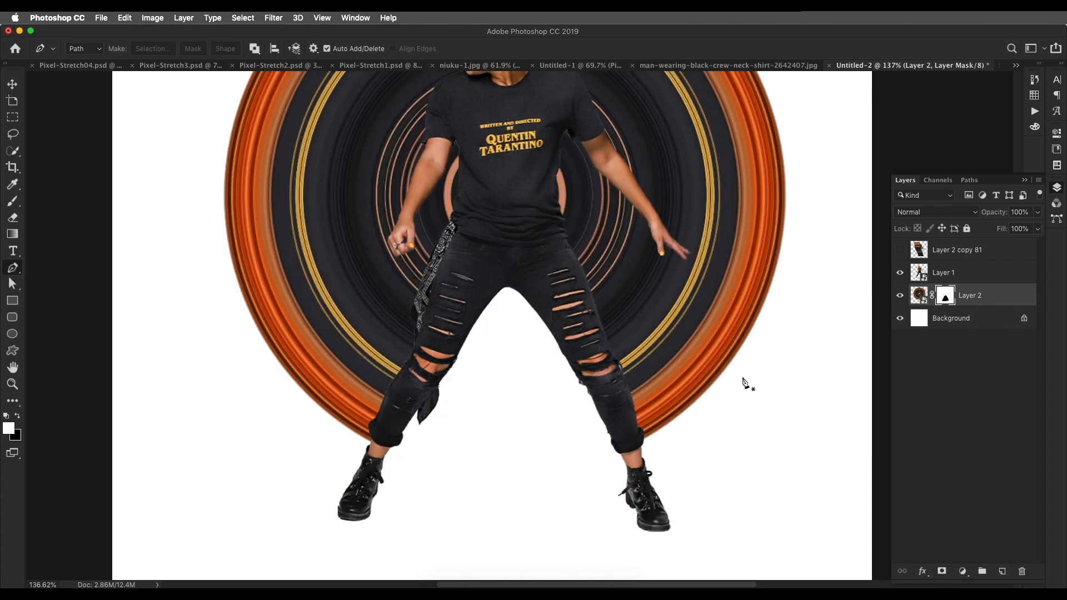
- Select Layer 1 together with the masked Layer 2 and move both slightly down the canvas
{"action": "key", "text": "super+0"}
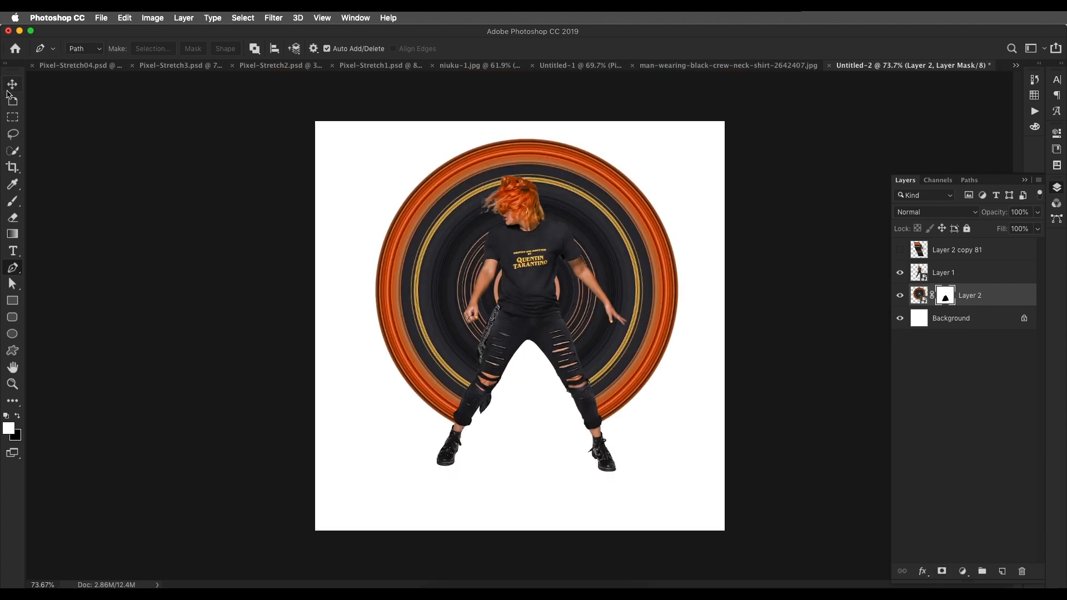
{"action": "left_click", "coordinate": [10, 87]}
{"action": "left_click", "coordinate": [977, 279], "text": "shift"}
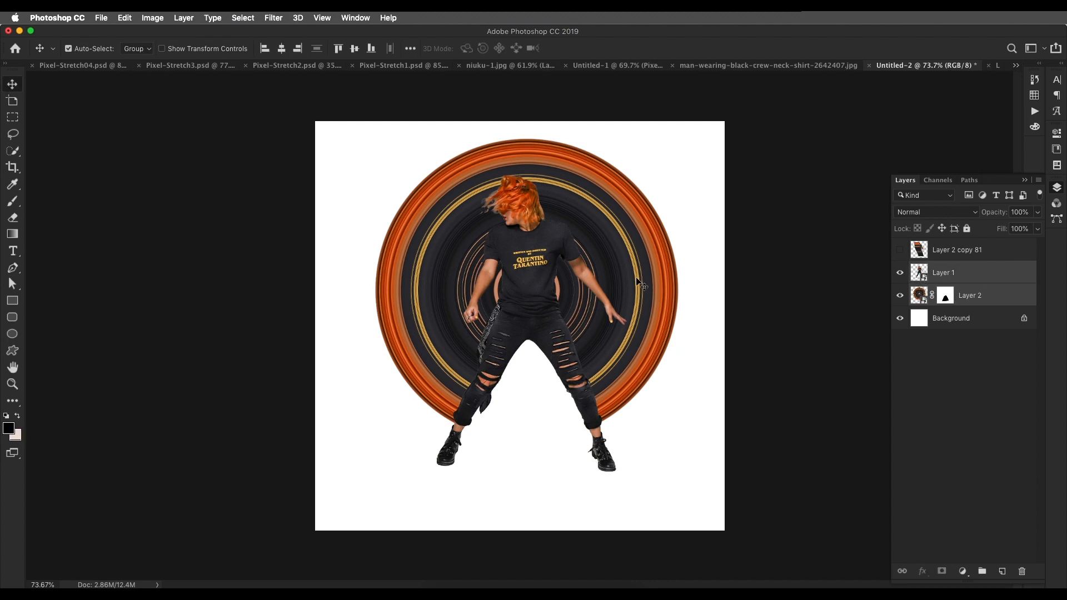
{"action": "left_click_drag", "start_coordinate": [637, 280], "coordinate": [600, 288]}
{"action": "scroll", "coordinate": [611, 280], "scroll_direction": "down", "scroll_amount": 3}
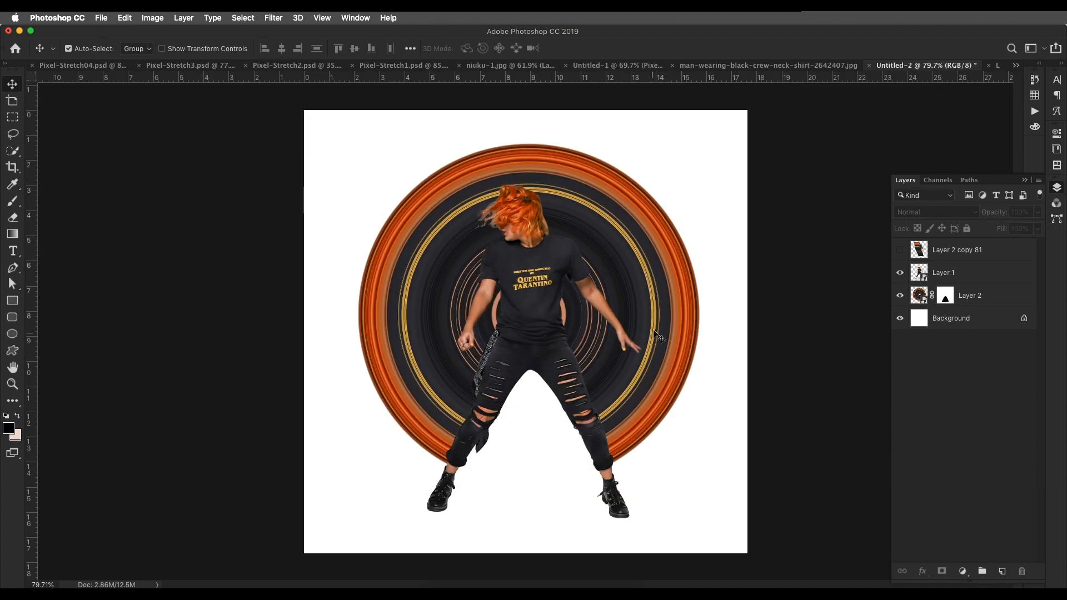
- Put Layer 2 into a group and transfer its layer mask onto the group
{"action": "left_click", "coordinate": [978, 297]}
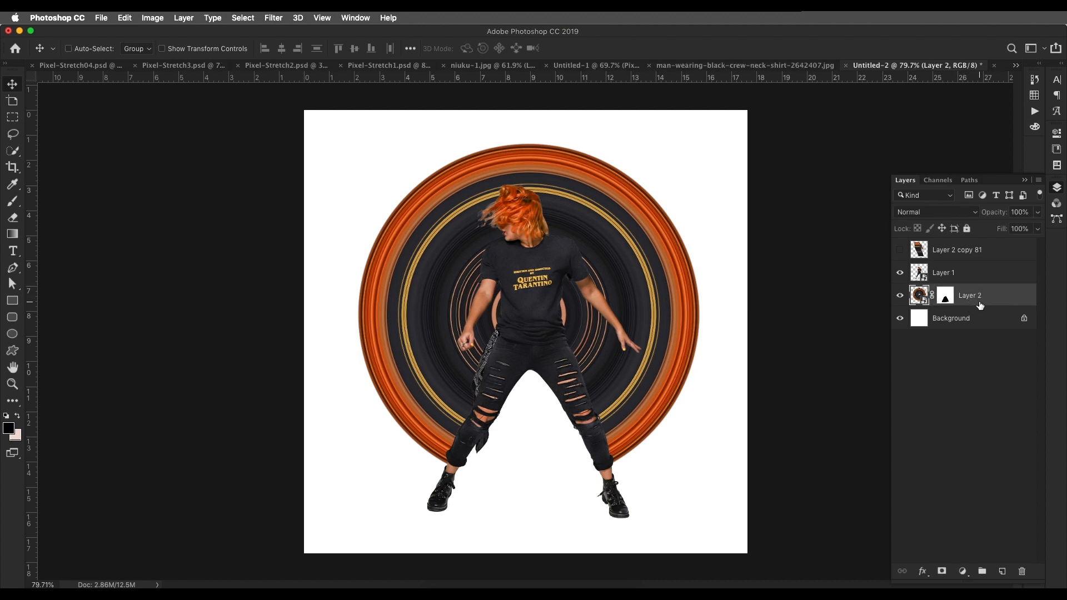
{"action": "key", "text": "super+g"}
{"action": "left_click_drag", "start_coordinate": [961, 318], "coordinate": [946, 295]}
{"action": "left_click", "coordinate": [943, 322]}
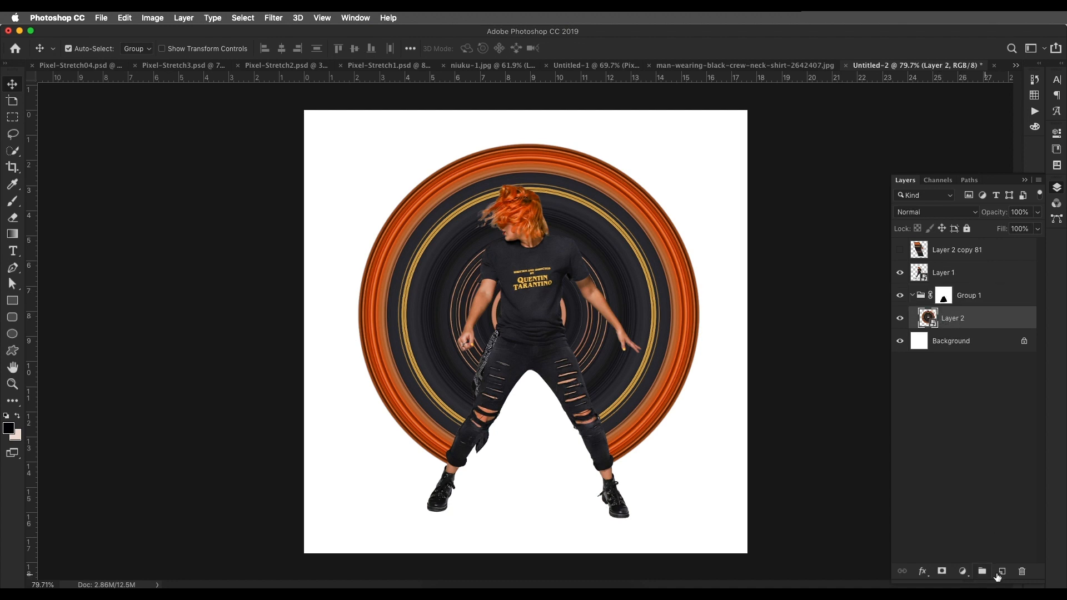
- Add a new layer above Layer 2 inside the group, set it to Multiply and clip it to Layer 2
{"action": "left_click", "coordinate": [1001, 572]}
{"action": "left_click", "coordinate": [945, 215]}
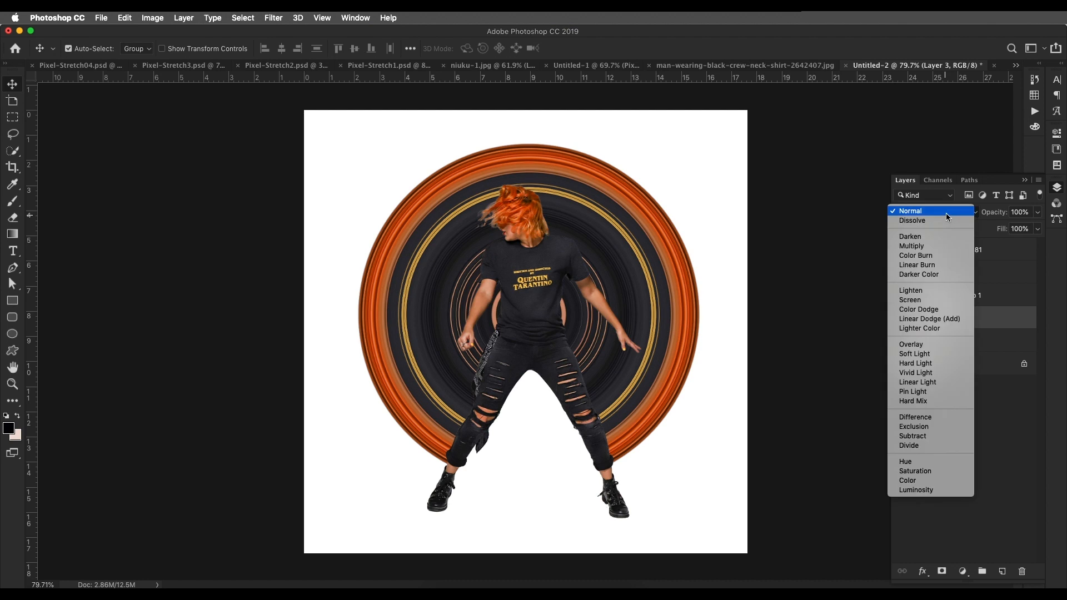
{"action": "left_click", "coordinate": [938, 245]}
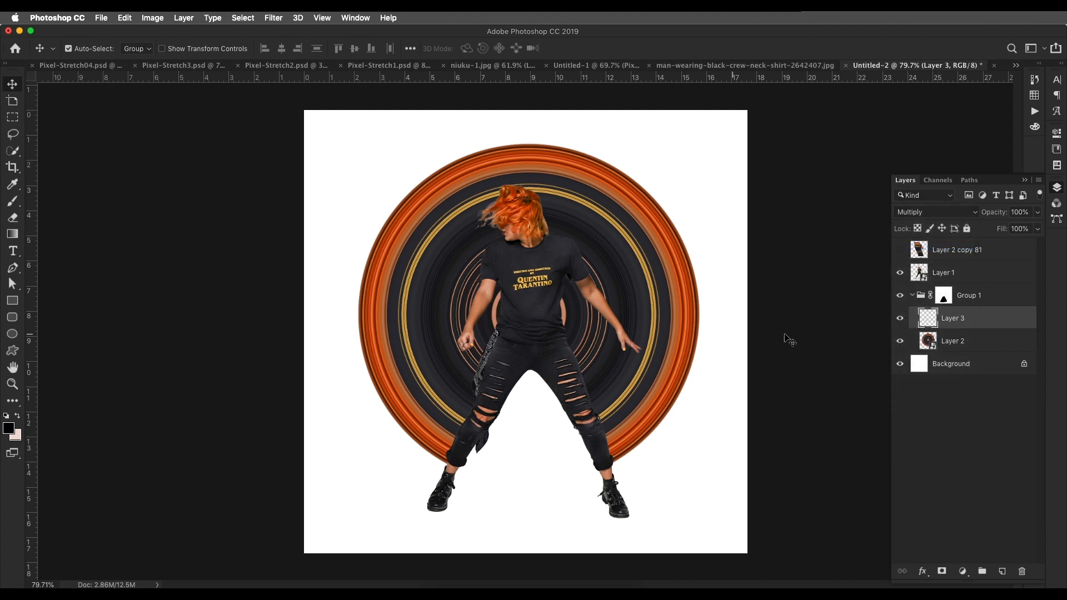
{"action": "left_click", "coordinate": [928, 340]}
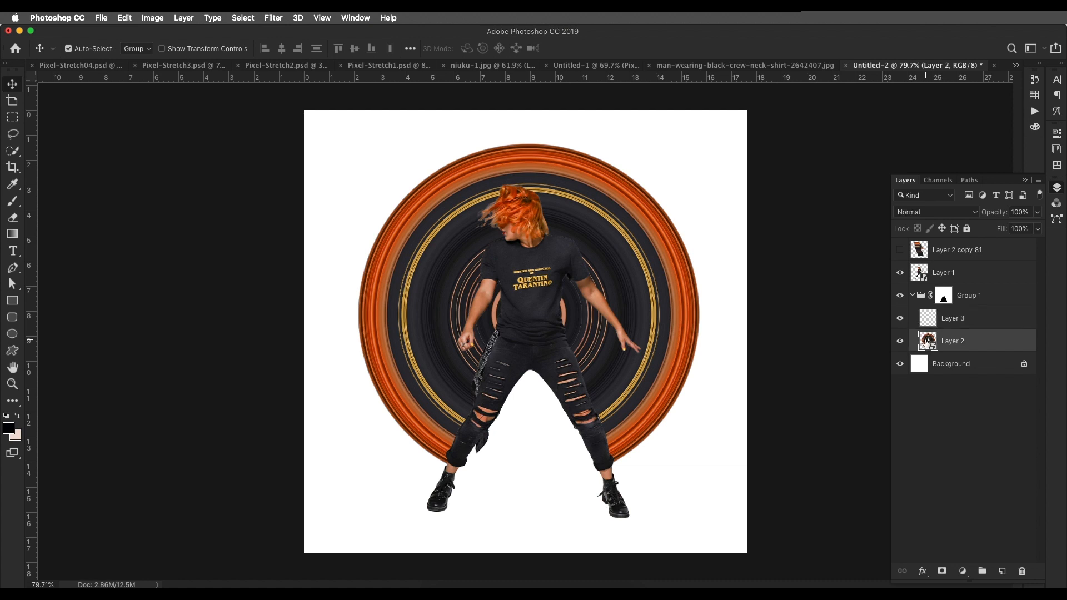
{"action": "left_click", "coordinate": [929, 321]}
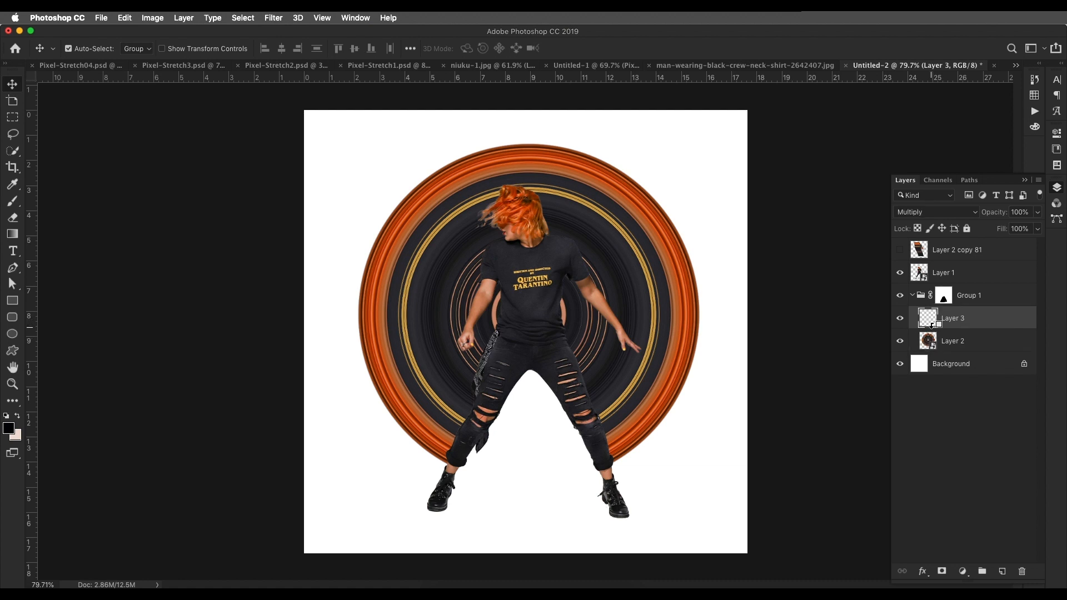
{"action": "left_click", "coordinate": [930, 325], "text": "alt"}
- Sample an orange-brown from the outer rings as the Brush colour
{"action": "key", "text": "b"}
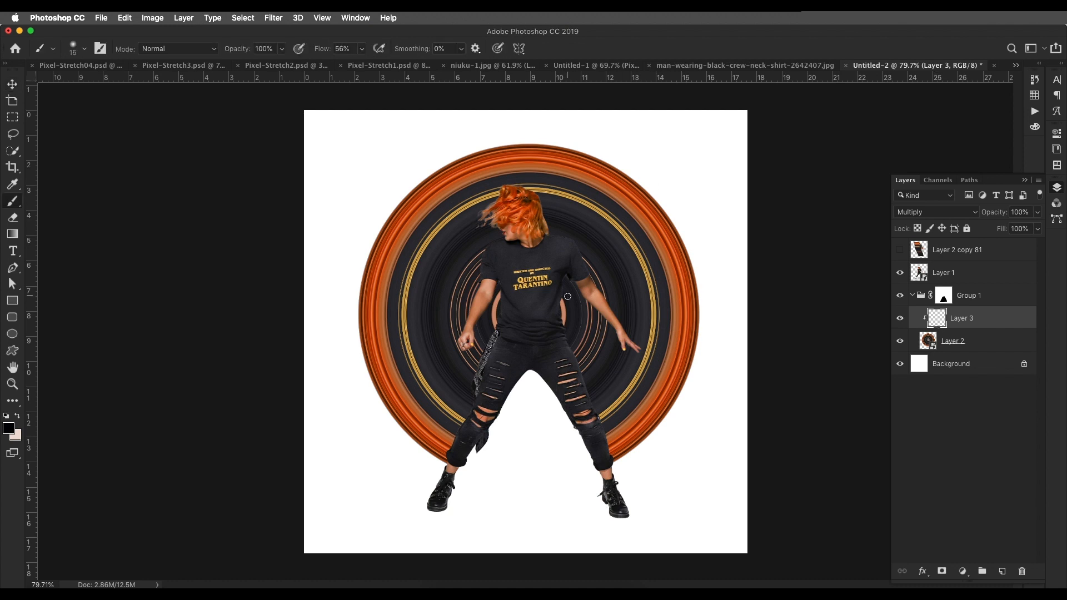
{"action": "key", "text": "i"}
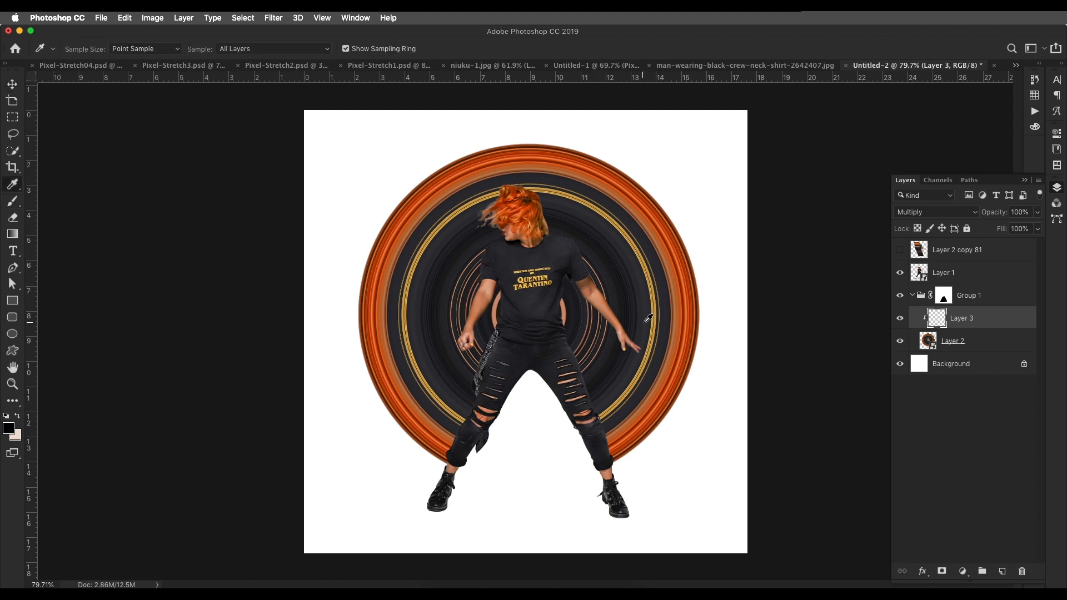
{"action": "left_click", "coordinate": [664, 249]}
{"action": "left_click", "coordinate": [660, 249]}
{"action": "left_click", "coordinate": [668, 259]}
{"action": "left_click", "coordinate": [665, 262]}
{"action": "key", "text": "b"}
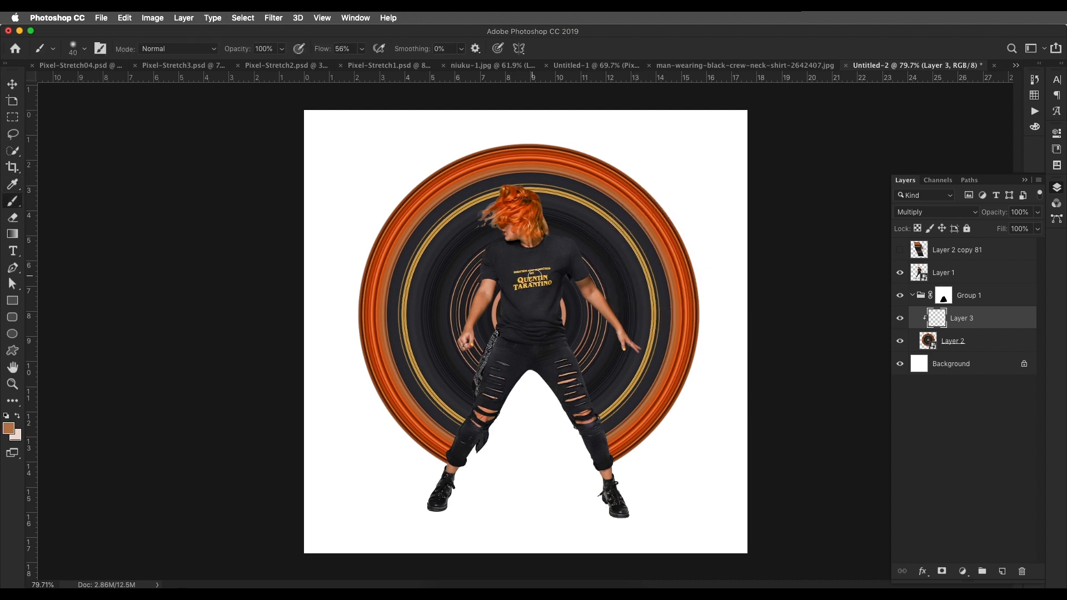
{"action": "left_click_drag", "start_coordinate": [499, 310], "coordinate": [502, 312]}
{"action": "key", "text": "super+z"}
{"action": "key", "text": "super+z"}
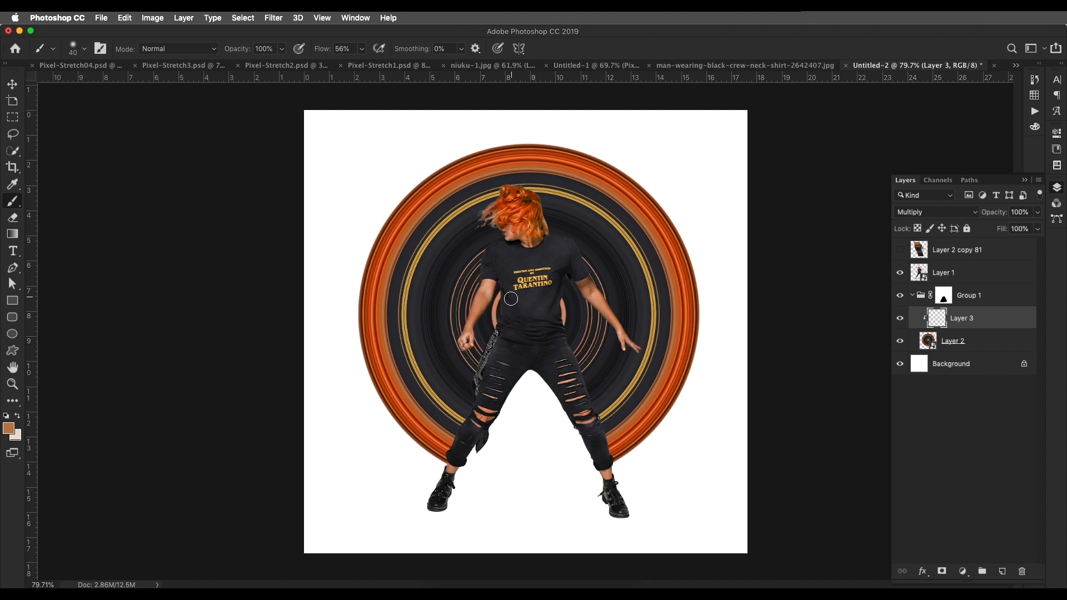
- Set the soft round brush to 68 px and its opacity to 50%
{"action": "right_click", "coordinate": [511, 298]}
{"action": "left_click", "coordinate": [592, 321]}
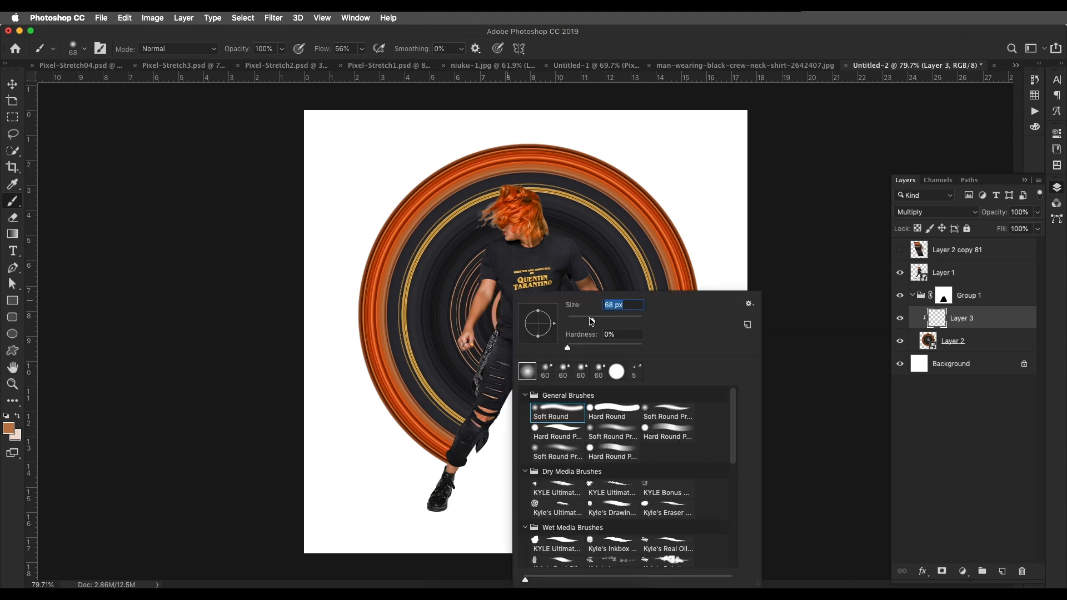
{"action": "left_click", "coordinate": [501, 299]}
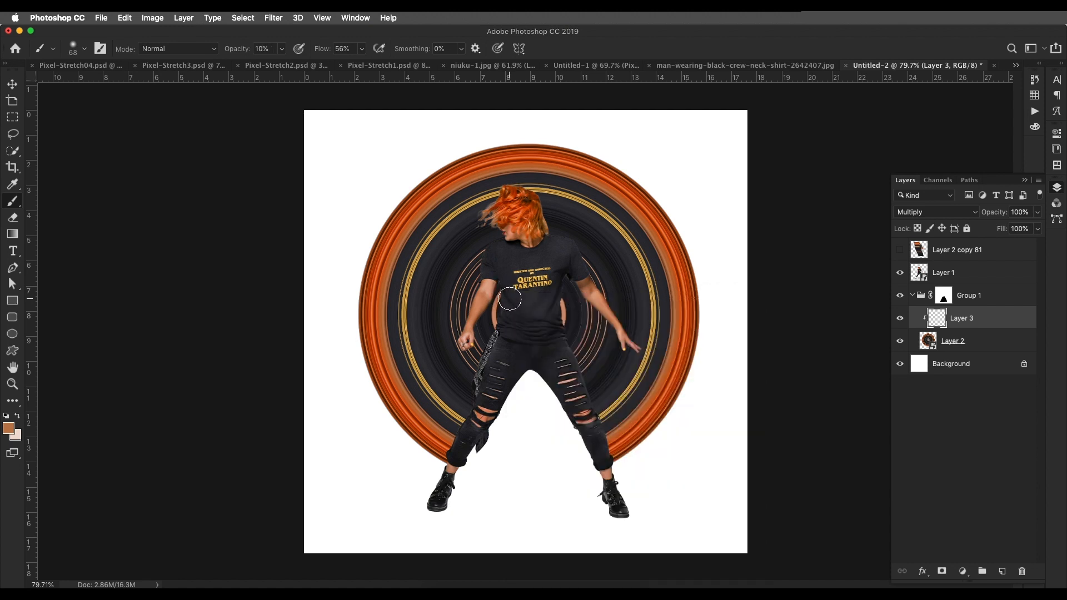
{"action": "key", "text": "2"}
{"action": "key", "text": "3"}
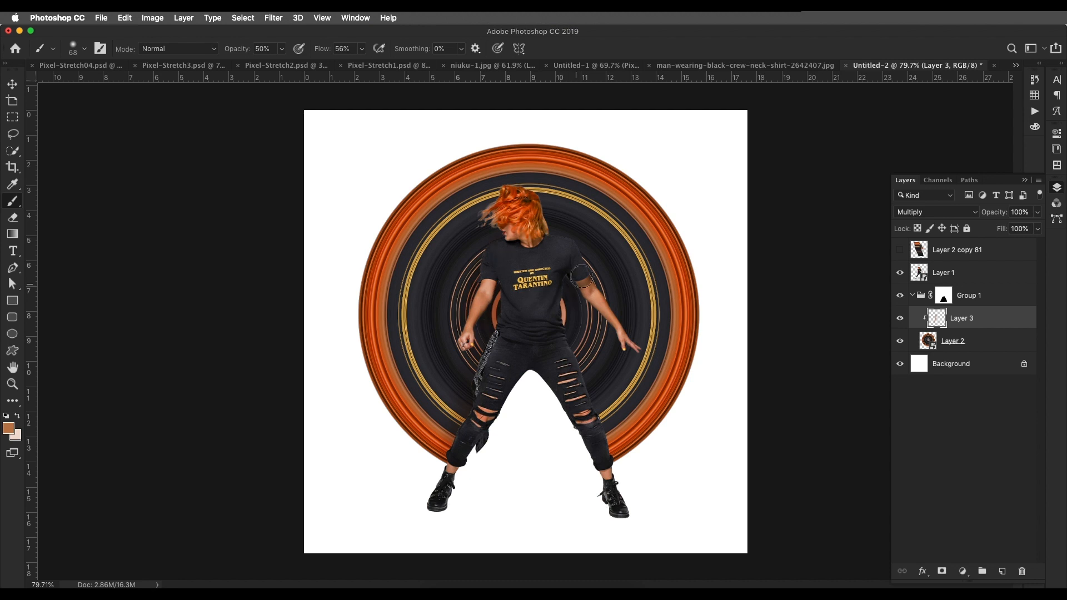
- Sample a dark reddish brown from the rings and paint soft shadows around the figure on the clipped Multiply layer
{"action": "left_click", "coordinate": [644, 311], "text": "alt"}
{"action": "mouse_move", "coordinate": [646, 309]}
{"action": "left_mouse_down"}
{"action": "mouse_move", "coordinate": [689, 279]}
{"action": "mouse_move", "coordinate": [684, 290]}
{"action": "left_mouse_up"}
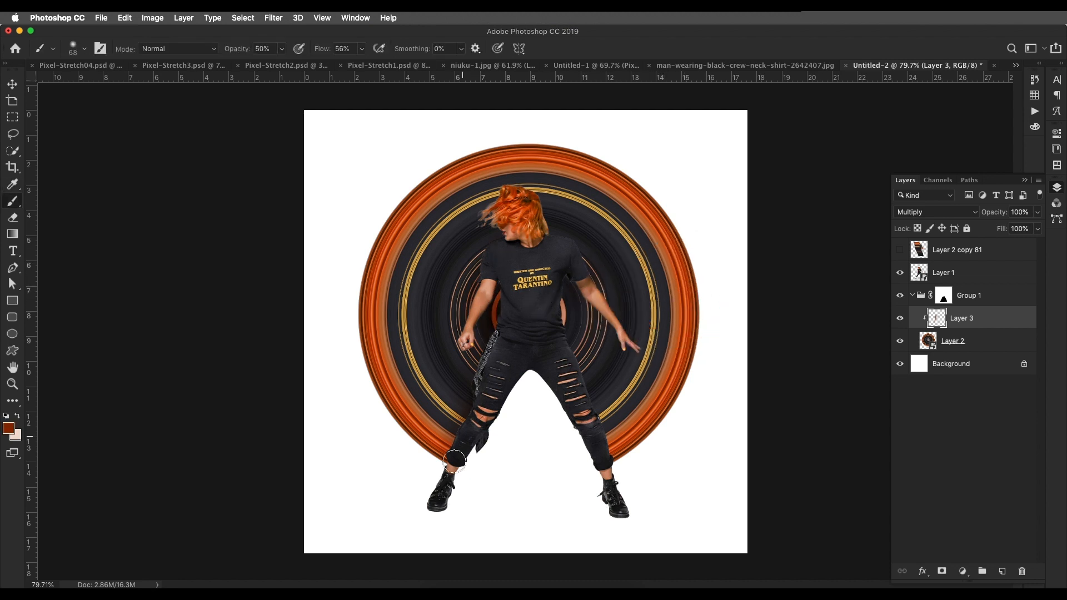
{"action": "mouse_move", "coordinate": [482, 320]}
{"action": "left_mouse_down"}
{"action": "mouse_move", "coordinate": [471, 322]}
{"action": "mouse_move", "coordinate": [461, 230]}
{"action": "left_mouse_up"}
{"action": "scroll", "coordinate": [477, 309], "scroll_direction": "up", "scroll_amount": 5}
{"action": "scroll", "coordinate": [481, 307], "scroll_direction": "up", "scroll_amount": 4}
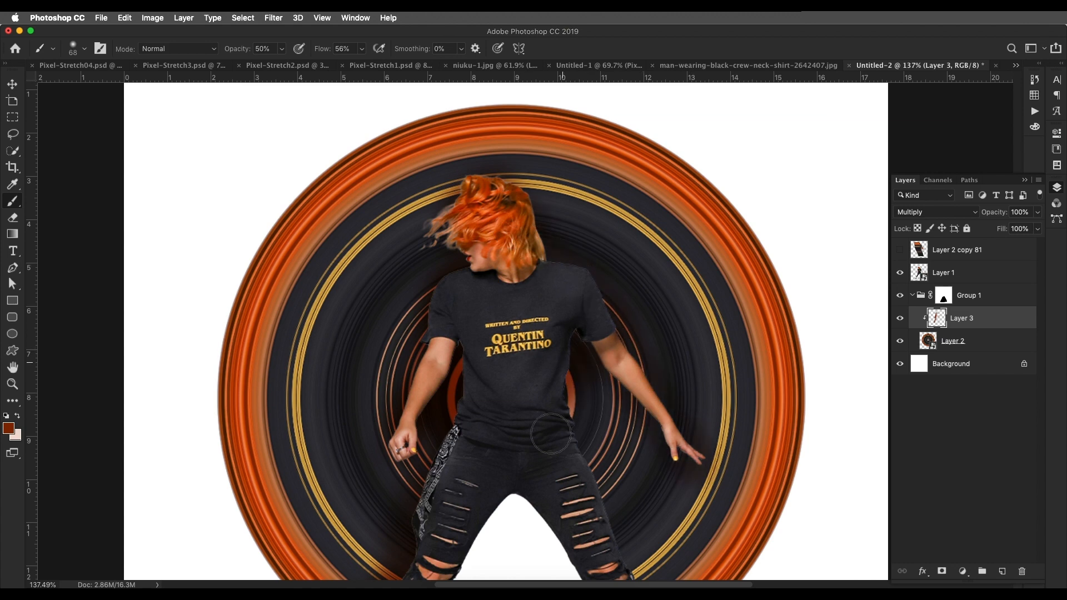
{"action": "scroll", "coordinate": [572, 445], "scroll_direction": "down", "scroll_amount": 5}
{"action": "scroll", "coordinate": [573, 445], "scroll_direction": "down", "scroll_amount": 6}
{"action": "scroll", "coordinate": [617, 367], "scroll_direction": "up", "scroll_amount": 2}
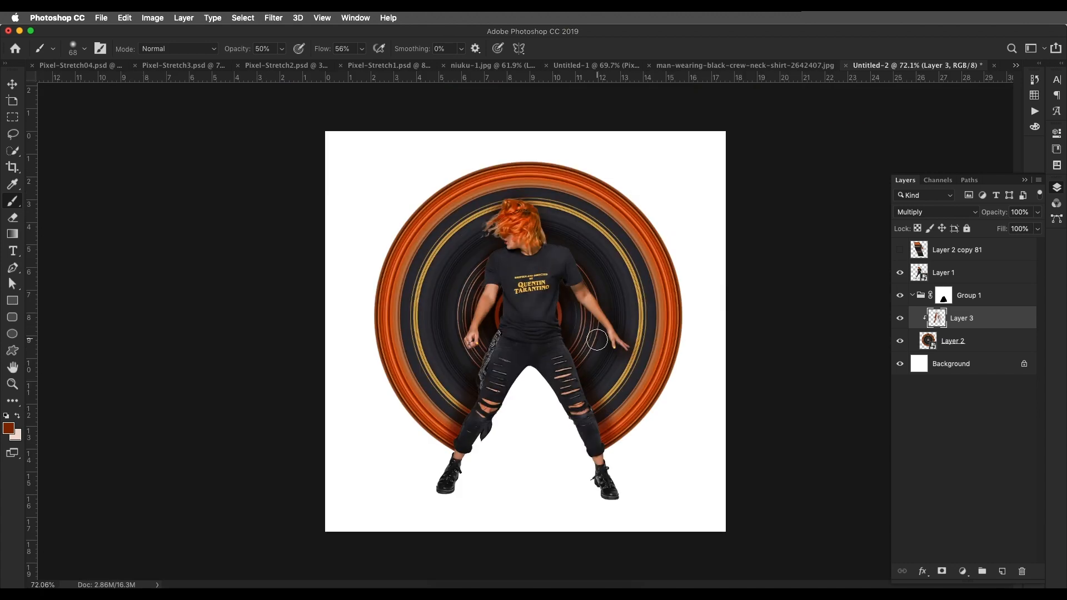
- Sample an orange-brown from the outer rings and enlarge the brush to 125 px for the shadow painting
{"action": "left_click", "coordinate": [622, 365], "text": "alt"}
{"action": "left_click", "coordinate": [658, 272], "text": "alt"}
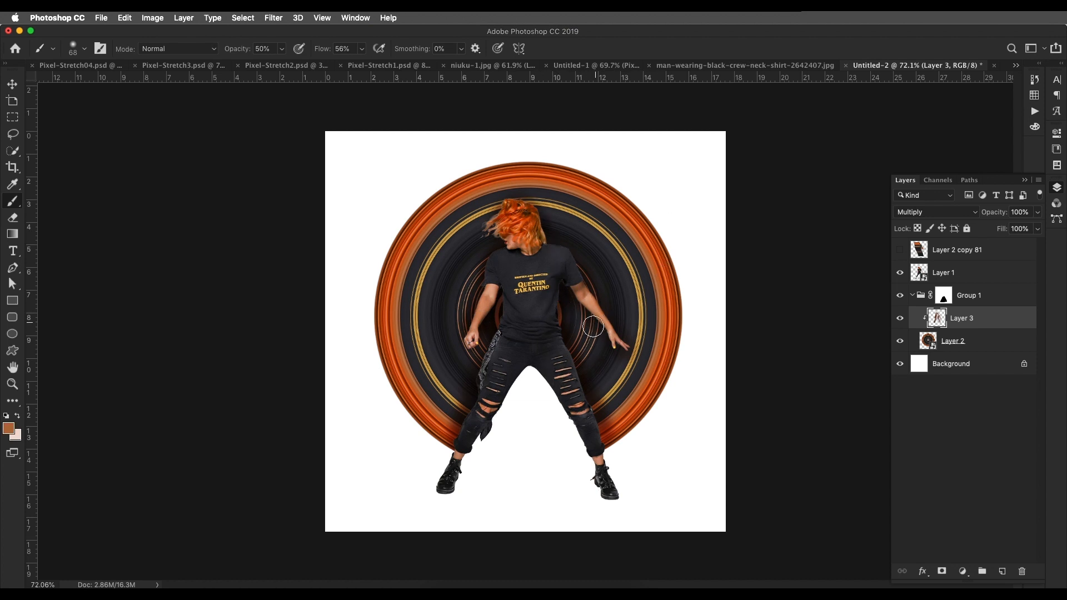
{"action": "key", "text": "bracketright"}
{"action": "key", "text": "bracketright"}
{"action": "key", "text": "bracketright"}
{"action": "key", "text": "bracketright"}
{"action": "key", "text": "bracketright"}
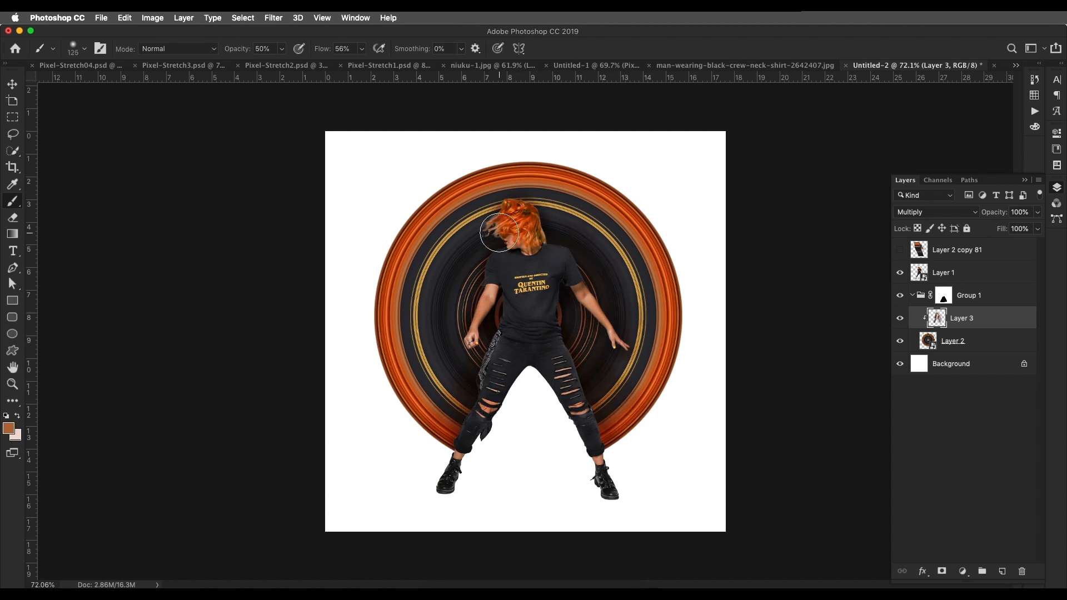
{"action": "key", "text": "e"}
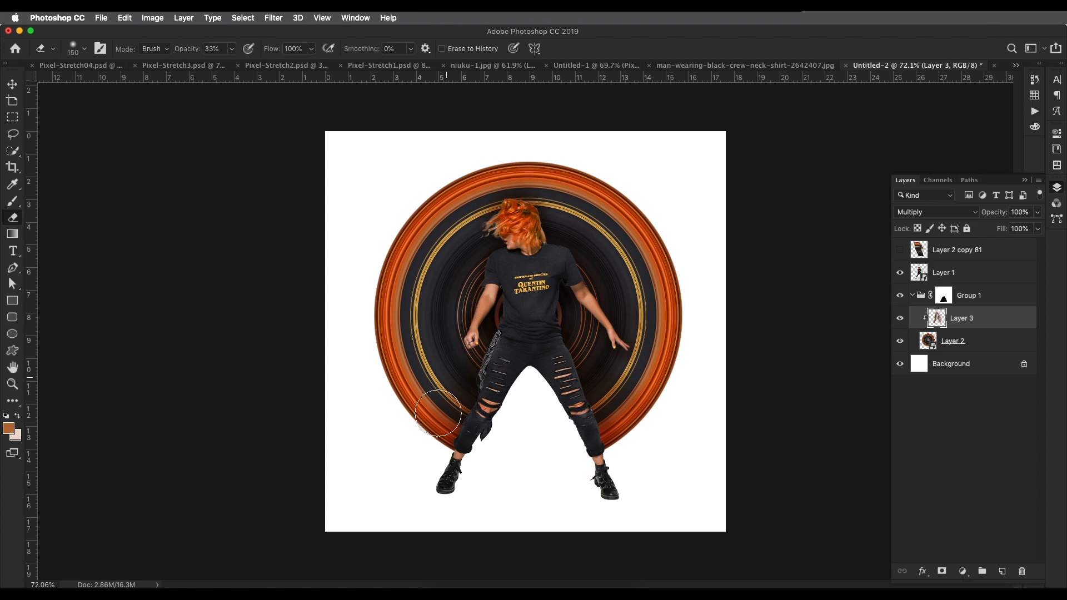
{"action": "scroll", "coordinate": [487, 337], "scroll_direction": "down", "scroll_amount": 3}
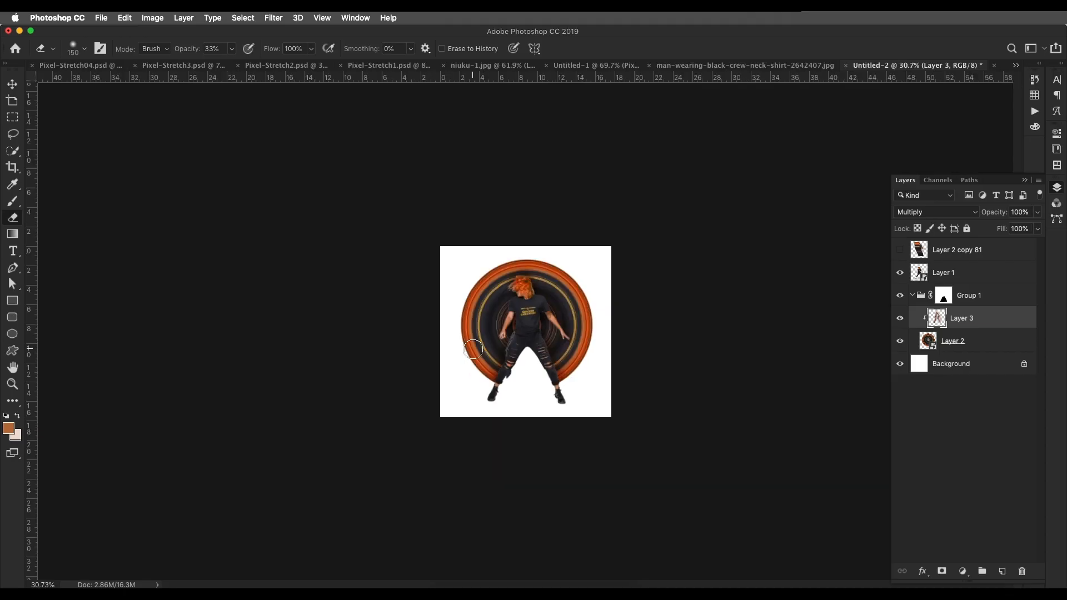
{"action": "scroll", "coordinate": [472, 349], "scroll_direction": "up", "scroll_amount": 5}
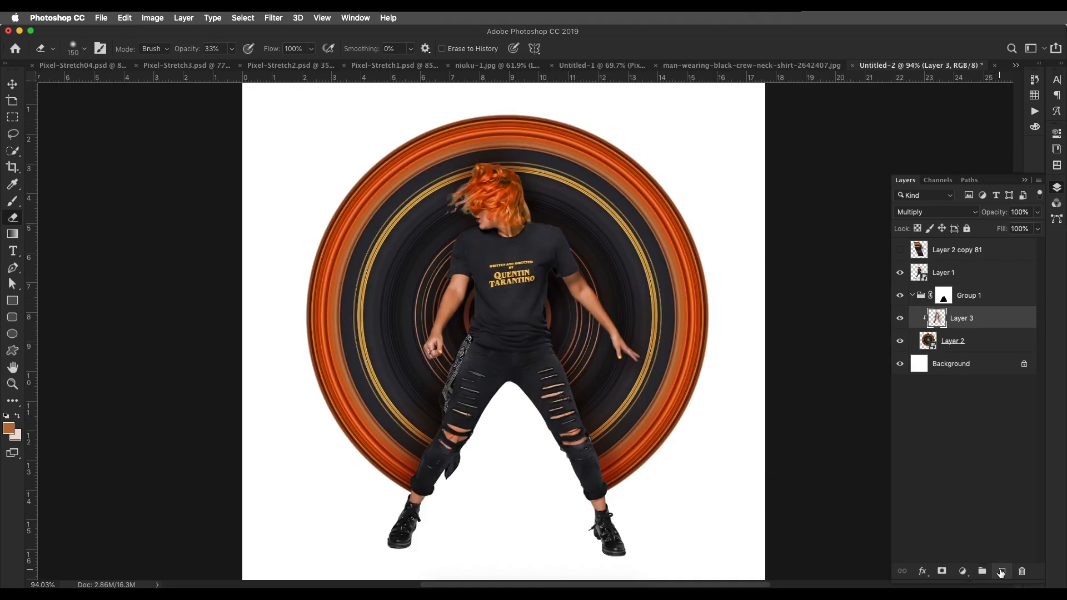
- Create a new layer above Layer 3, clip it to the circular backdrop and set its blend mode to Overlay
{"action": "left_click", "coordinate": [1000, 571]}
{"action": "left_click", "coordinate": [924, 327], "text": "alt"}
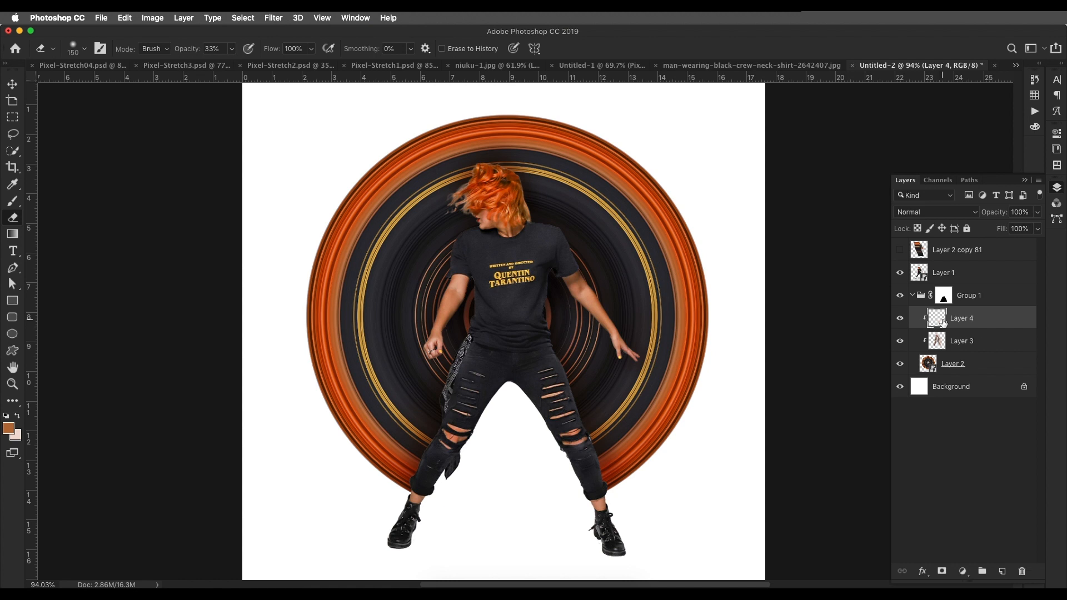
{"action": "left_click", "coordinate": [950, 216]}
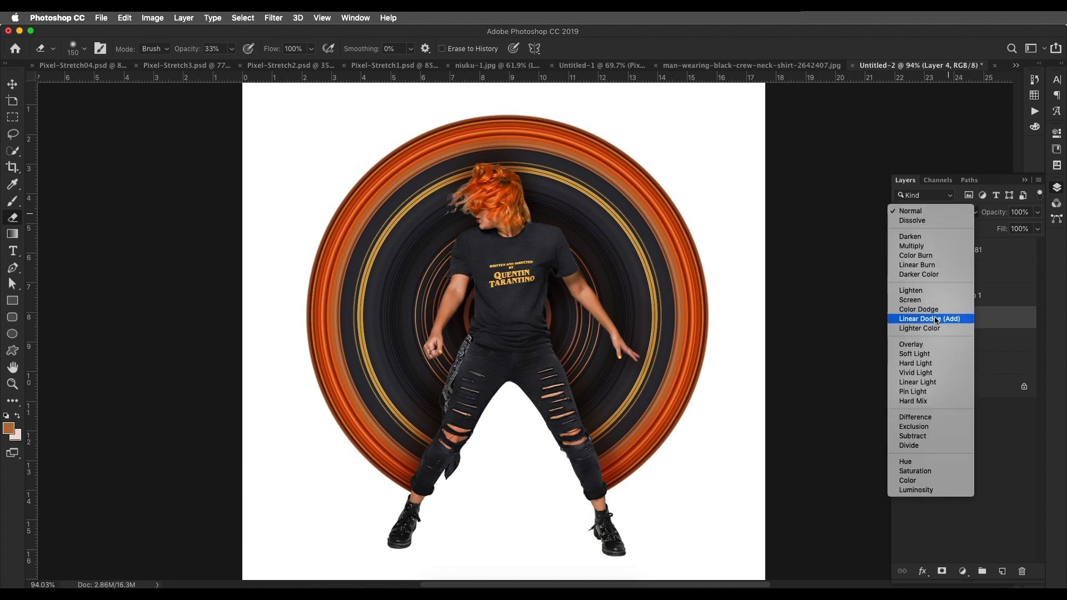
{"action": "left_click", "coordinate": [927, 344]}
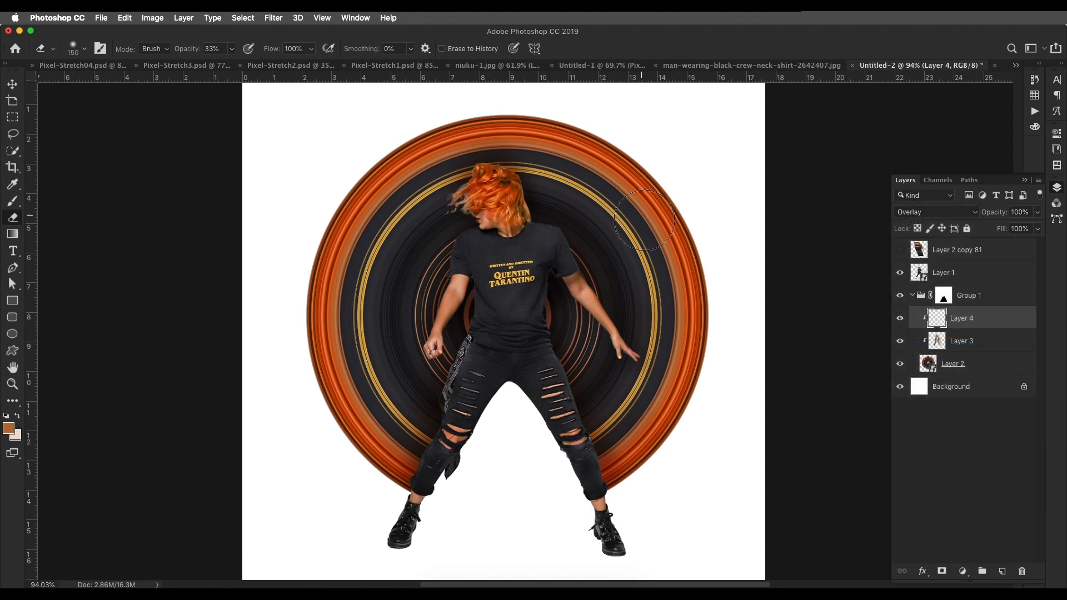
- Sample a golden yellow from the thin ring and brush soft highlights over both upper sides of the backdrop, enlarging the brush to 250 px
{"action": "key", "text": "i"}
{"action": "left_click", "coordinate": [649, 261]}
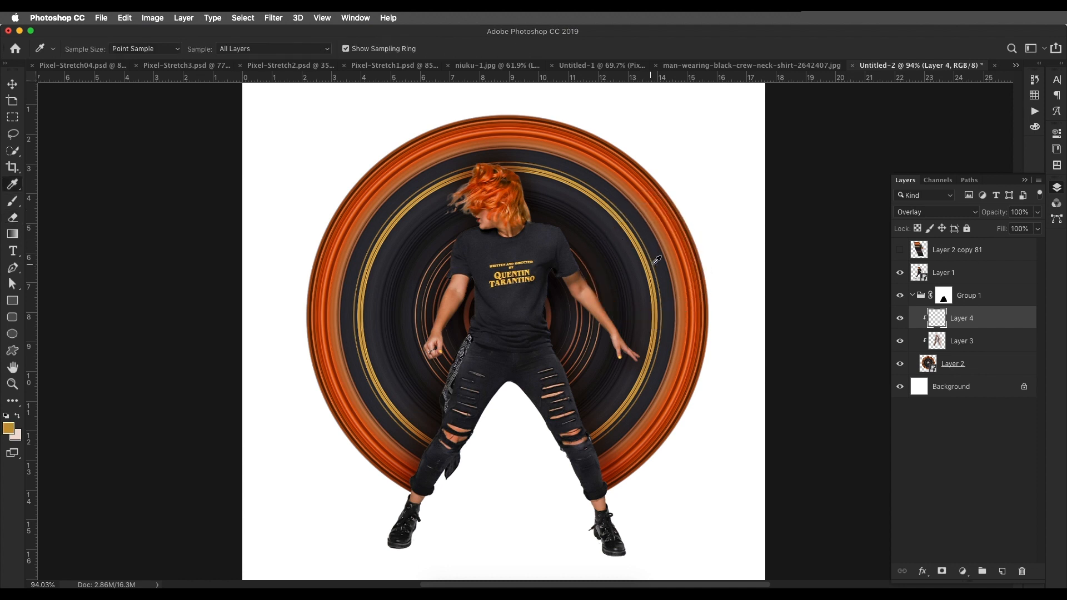
{"action": "key", "text": "b"}
{"action": "mouse_move", "coordinate": [621, 260]}
{"action": "left_mouse_down"}
{"action": "mouse_move", "coordinate": [679, 198]}
{"action": "mouse_move", "coordinate": [689, 214]}
{"action": "mouse_move", "coordinate": [536, 302]}
{"action": "left_mouse_up"}
{"action": "key", "text": "bracketright"}
{"action": "key", "text": "bracketright"}
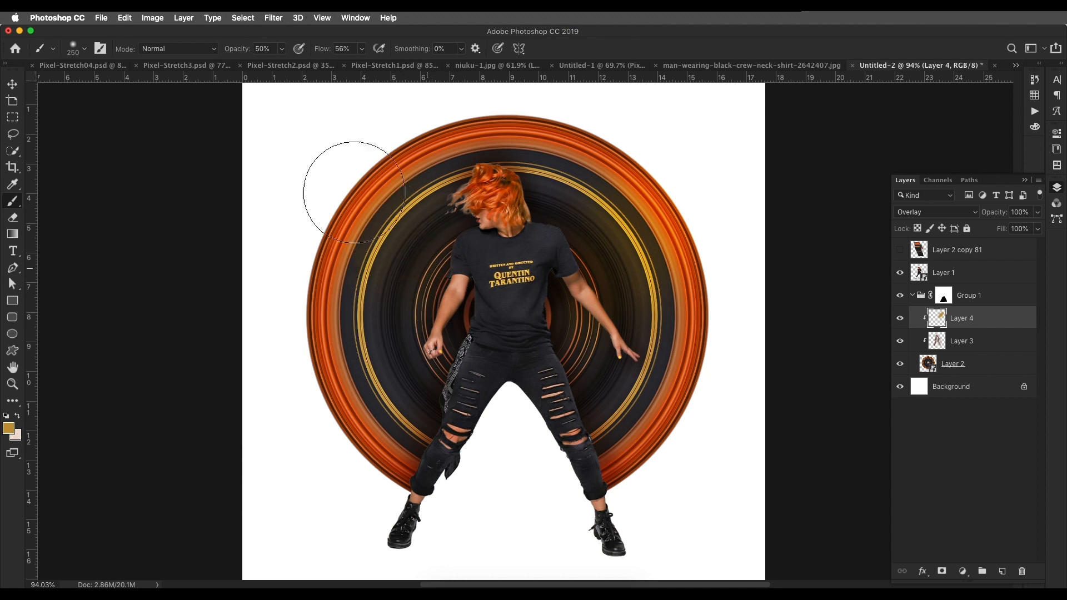
{"action": "left_click_drag", "start_coordinate": [353, 193], "coordinate": [379, 215]}
- Sample an orange from the outer rings and brush it over both upper sides of the backdrop, reducing brush opacity to 40%
{"action": "key", "text": "i"}
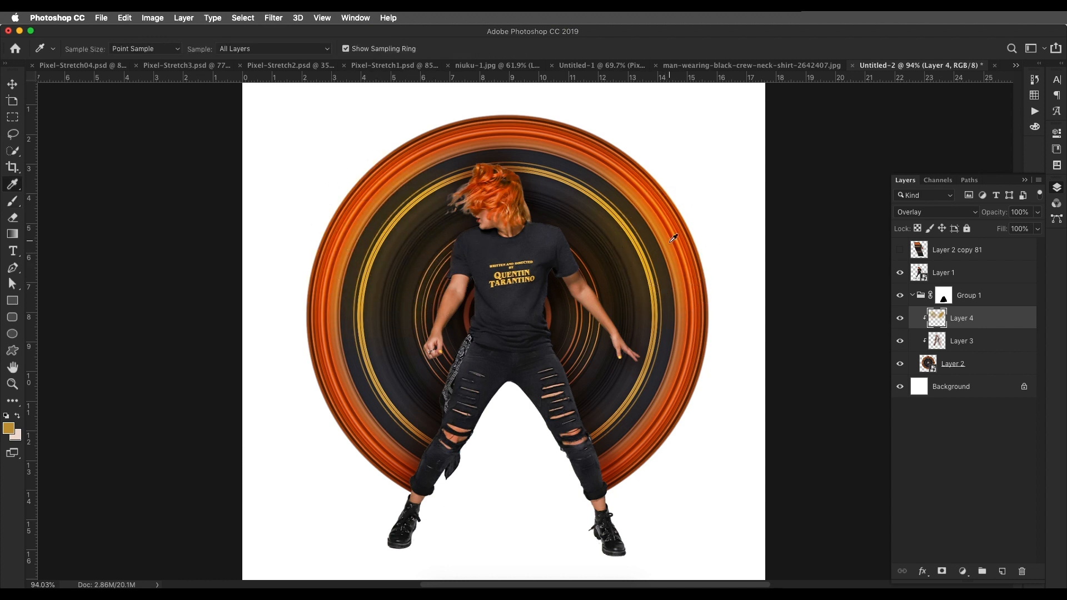
{"action": "left_click", "coordinate": [665, 248]}
{"action": "key", "text": "b"}
{"action": "mouse_move", "coordinate": [652, 254]}
{"action": "left_mouse_down"}
{"action": "mouse_move", "coordinate": [585, 292]}
{"action": "mouse_move", "coordinate": [597, 261]}
{"action": "left_mouse_up"}
{"action": "mouse_move", "coordinate": [362, 244]}
{"action": "left_mouse_down"}
{"action": "mouse_move", "coordinate": [417, 298]}
{"action": "mouse_move", "coordinate": [418, 270]}
{"action": "mouse_move", "coordinate": [407, 292]}
{"action": "left_mouse_up"}
{"action": "key", "text": "4"}
{"action": "mouse_move", "coordinate": [374, 202]}
{"action": "left_mouse_down"}
{"action": "mouse_move", "coordinate": [358, 280]}
{"action": "mouse_move", "coordinate": [428, 273]}
{"action": "mouse_move", "coordinate": [411, 233]}
{"action": "mouse_move", "coordinate": [389, 234]}
{"action": "mouse_move", "coordinate": [407, 278]}
{"action": "left_mouse_up"}
{"action": "left_click", "coordinate": [899, 318]}
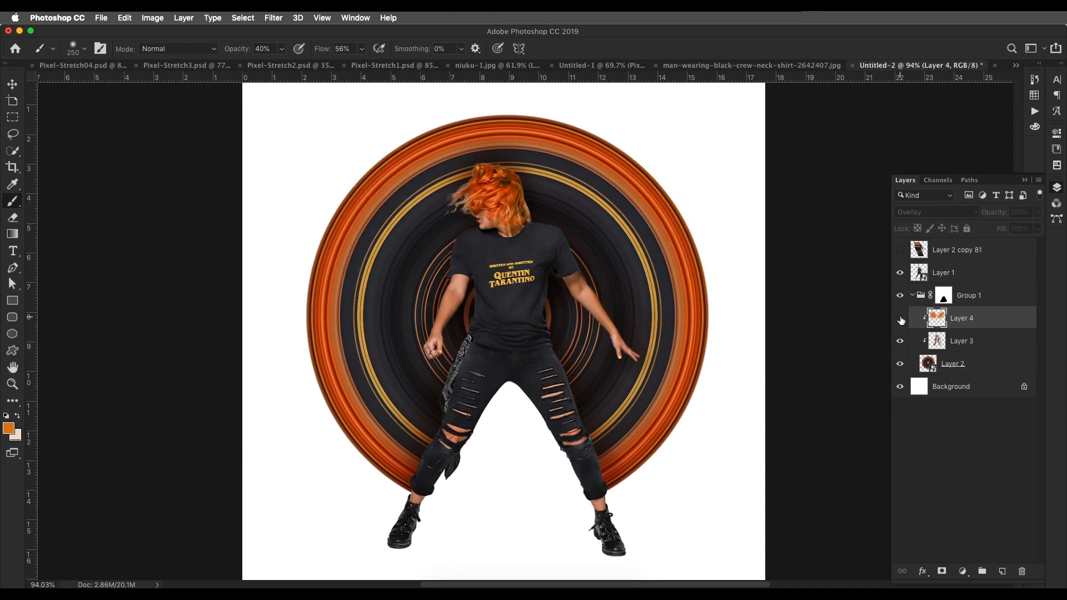
{"action": "left_click", "coordinate": [900, 319]}
{"action": "scroll", "coordinate": [646, 288], "scroll_direction": "up", "scroll_amount": 4}
{"action": "scroll", "coordinate": [646, 288], "scroll_direction": "down", "scroll_amount": 5}
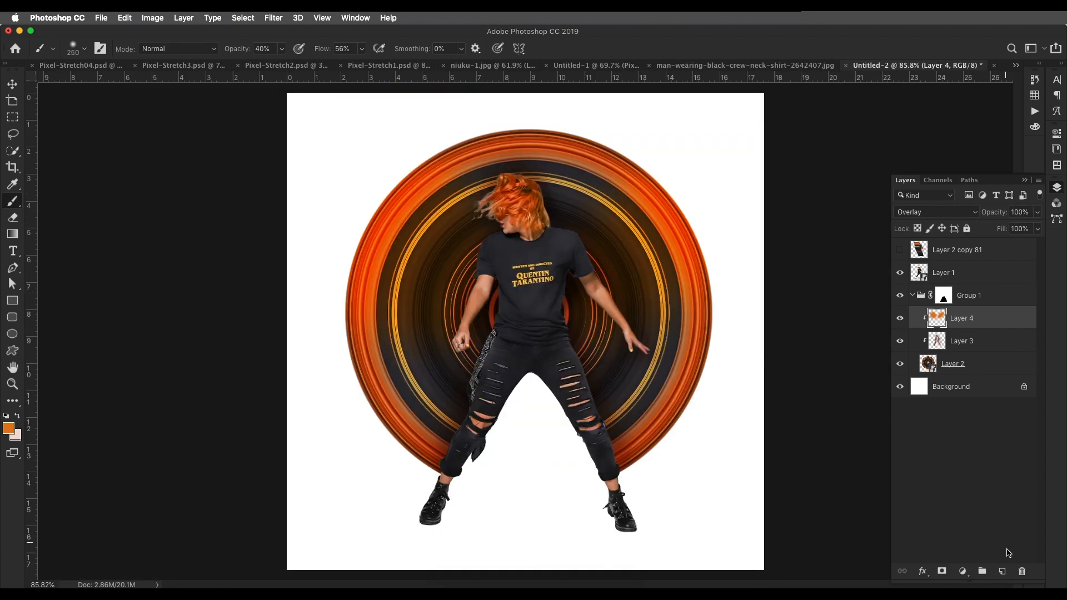
- Create another clipped layer above Layer 4 and set its blend mode to Linear Dodge (Add)
{"action": "left_click", "coordinate": [1002, 572]}
{"action": "left_click", "coordinate": [937, 328], "text": "alt"}
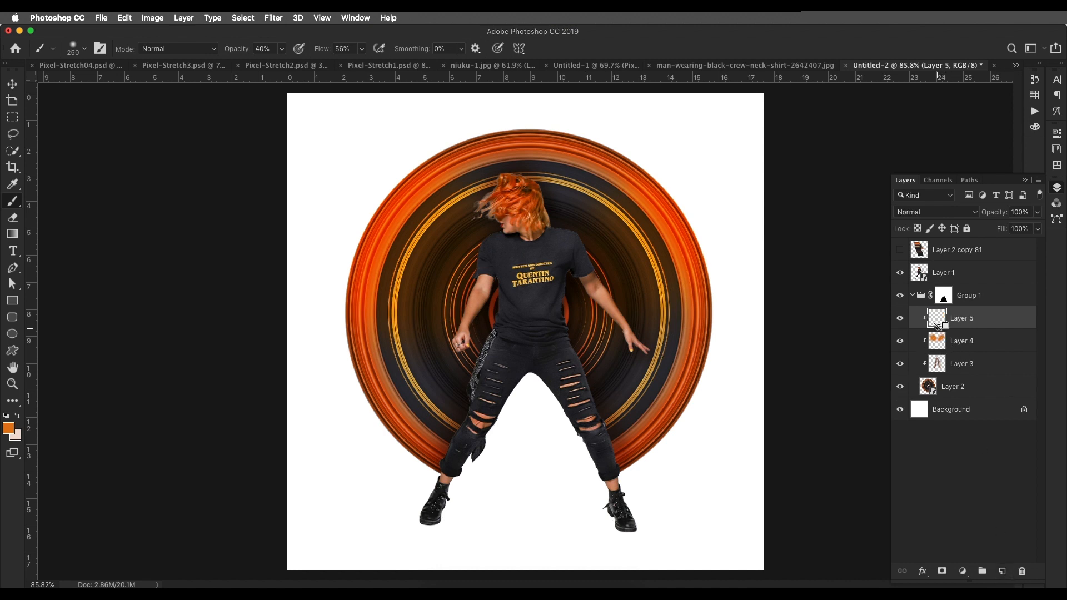
{"action": "left_click", "coordinate": [943, 215]}
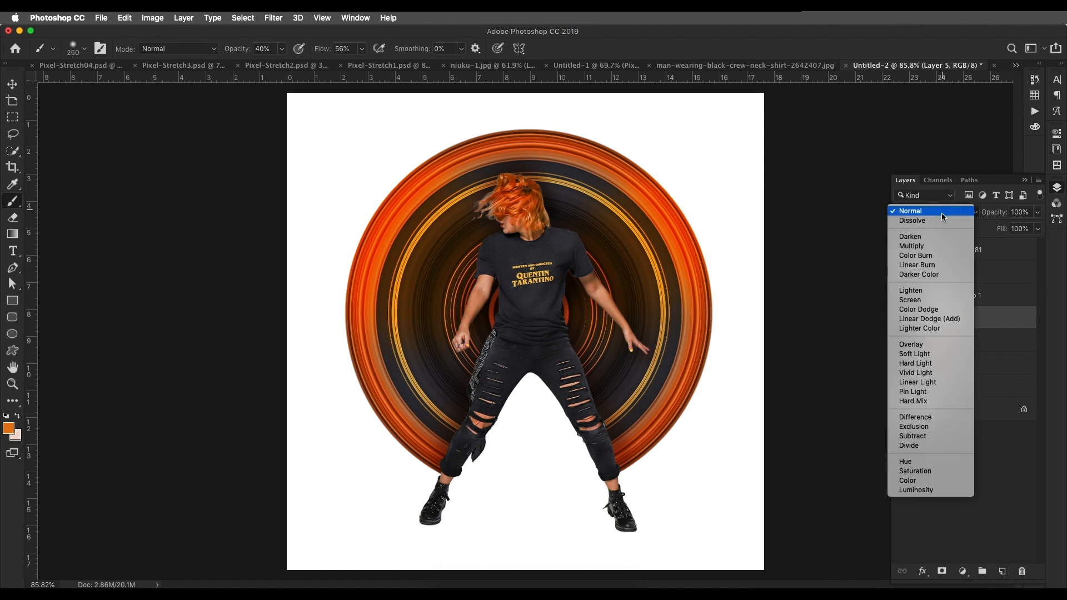
{"action": "left_click", "coordinate": [943, 321]}
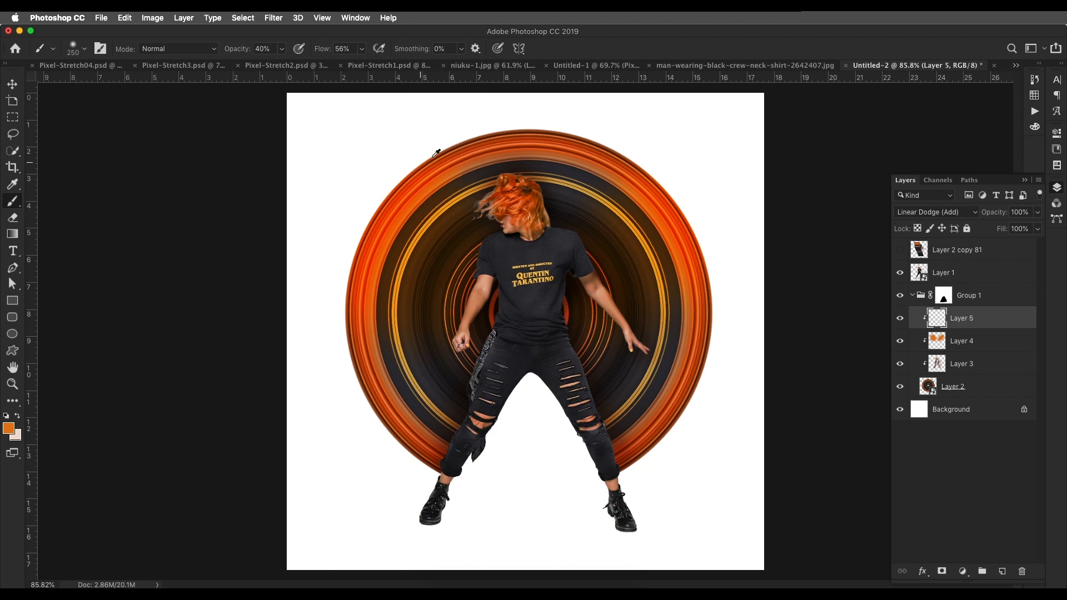
- Sample an orange-red from the rings and paint 90 px glow streaks outward from both sides of the torso, redoing unsatisfactory strokes
{"action": "key", "text": "i"}
{"action": "left_click_drag", "start_coordinate": [421, 387], "coordinate": [399, 400]}
{"action": "key", "text": "b"}
{"action": "left_click_drag", "start_coordinate": [579, 291], "coordinate": [692, 216]}
{"action": "key", "text": "super+z"}
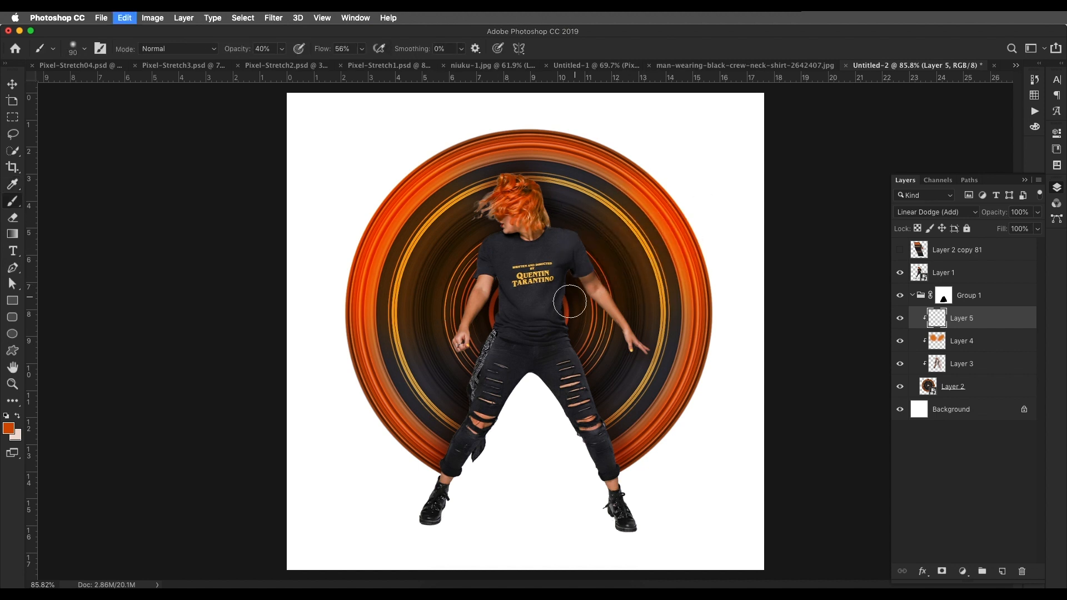
{"action": "left_click_drag", "start_coordinate": [570, 303], "coordinate": [724, 205]}
{"action": "left_click_drag", "start_coordinate": [489, 309], "coordinate": [216, 243]}
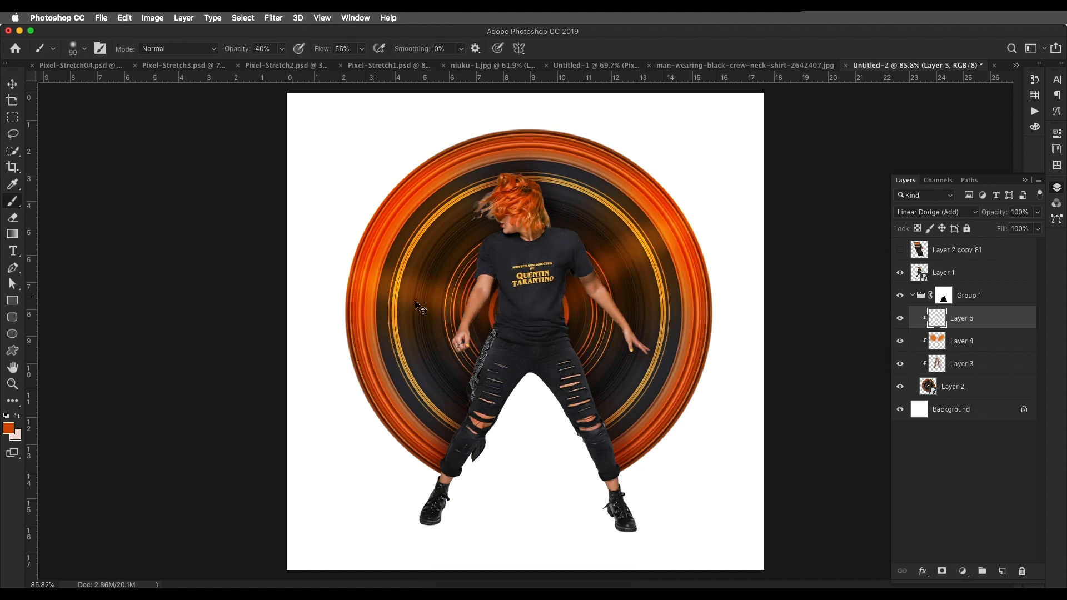
{"action": "key", "text": "super+z"}
{"action": "left_click_drag", "start_coordinate": [572, 301], "coordinate": [708, 228]}
{"action": "left_click_drag", "start_coordinate": [483, 303], "coordinate": [256, 251]}
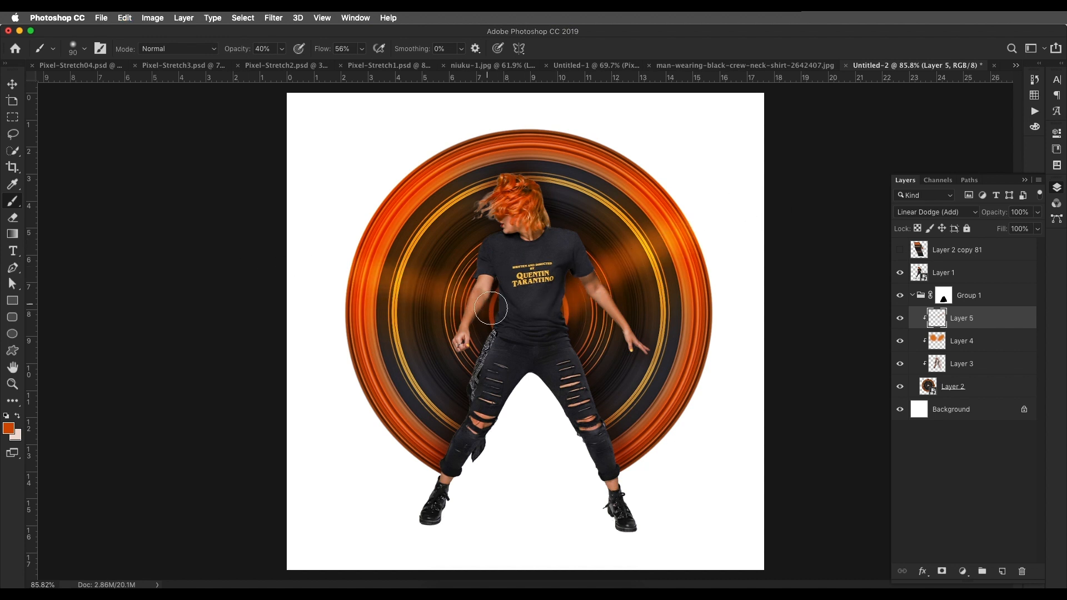
- Enlarge the brush to 200 px, lower its opacity to 11% and brush faint, wide glows outward from the torso
{"action": "scroll", "coordinate": [638, 285], "scroll_direction": "down", "scroll_amount": 10}
{"action": "scroll", "coordinate": [639, 285], "scroll_direction": "up", "scroll_amount": 10}
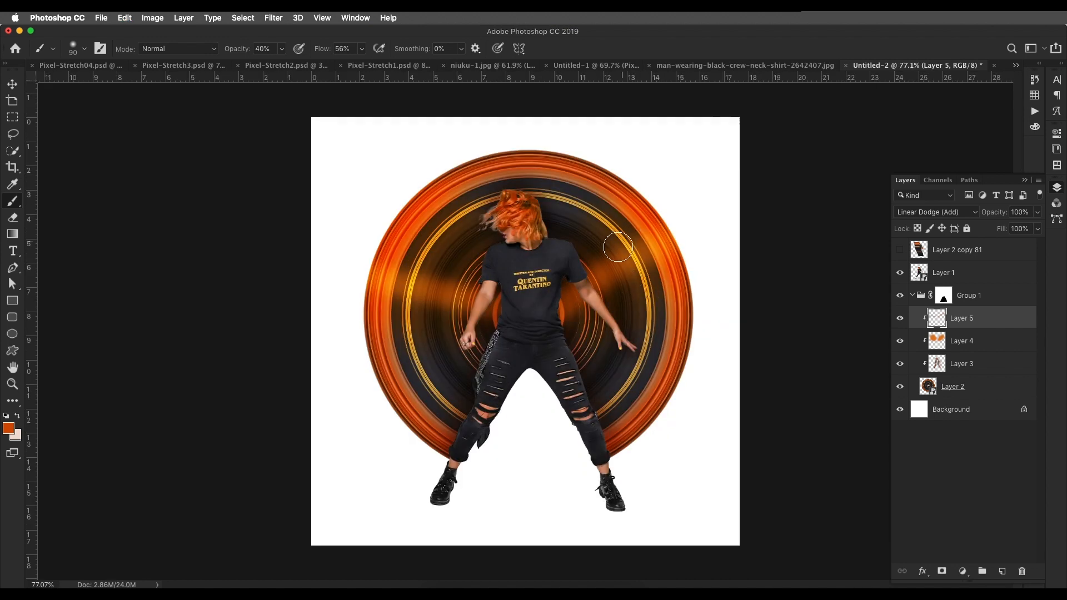
{"action": "key", "text": "bracketright"}
{"action": "key", "text": "bracketright"}
{"action": "key", "text": "bracketright"}
{"action": "key", "text": "bracketright"}
{"action": "key", "text": "bracketright"}
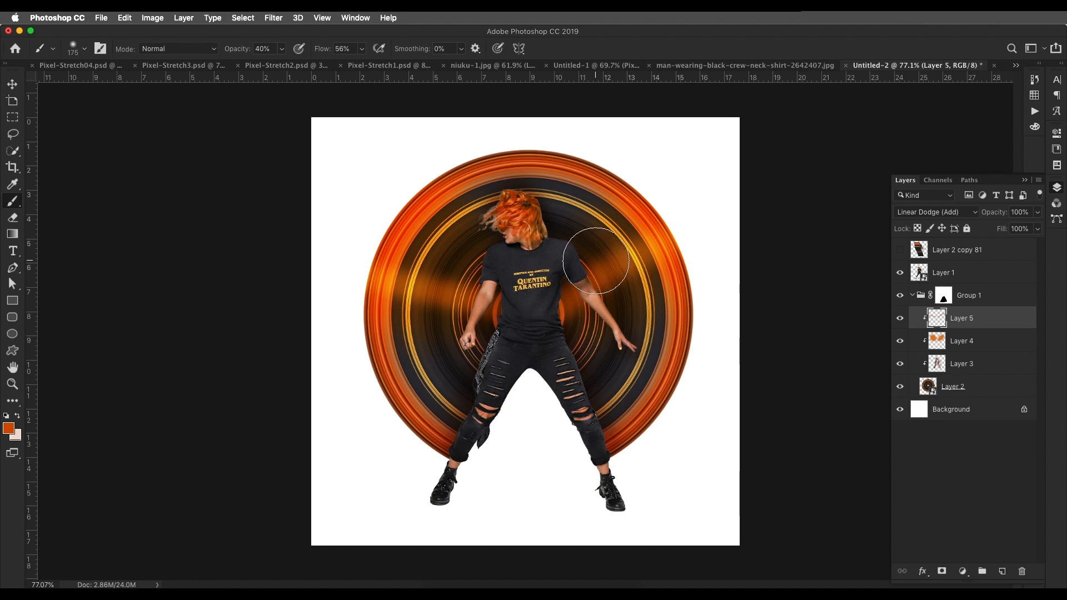
{"action": "key", "text": "1"}
{"action": "key", "text": "1"}
{"action": "left_click_drag", "start_coordinate": [556, 299], "coordinate": [688, 182]}
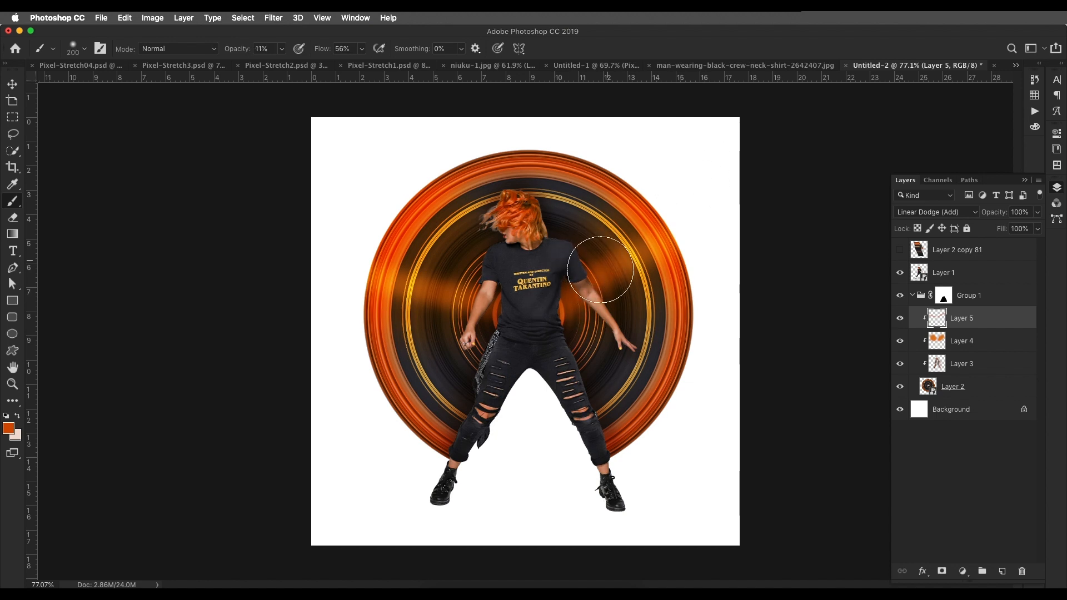
{"action": "left_click_drag", "start_coordinate": [575, 324], "coordinate": [821, 251]}
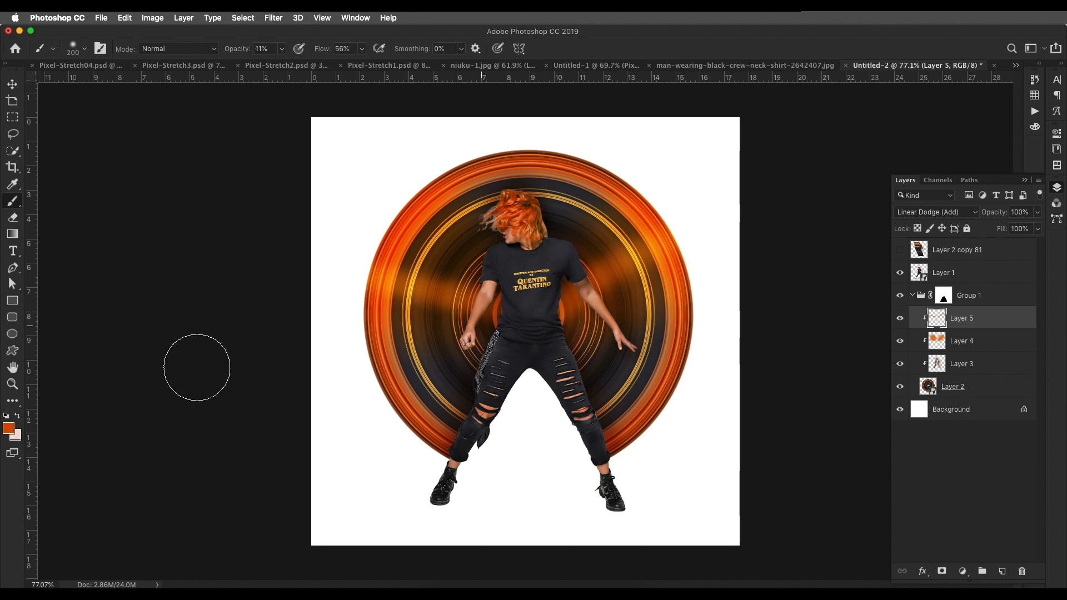
{"action": "scroll", "coordinate": [580, 293], "scroll_direction": "down", "scroll_amount": 5}
{"action": "scroll", "coordinate": [580, 306], "scroll_direction": "up", "scroll_amount": 5}
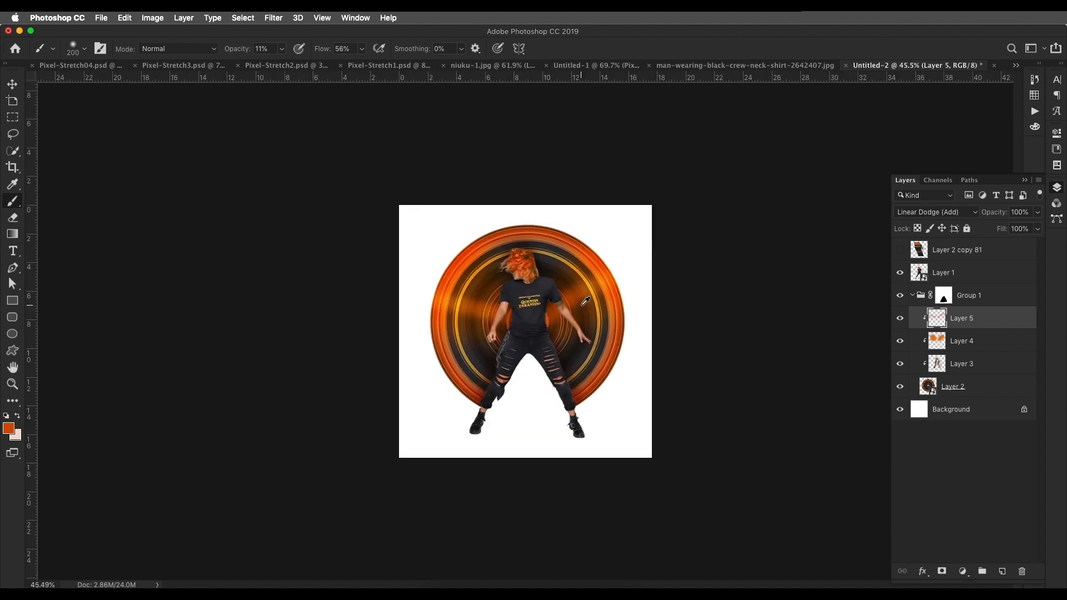
- Look at the finished Pixel-Stretch2.psd and Pixel-Stretch3.psd designs for reference, and return to the Untitled-2 document
{"action": "left_click", "coordinate": [283, 67]}
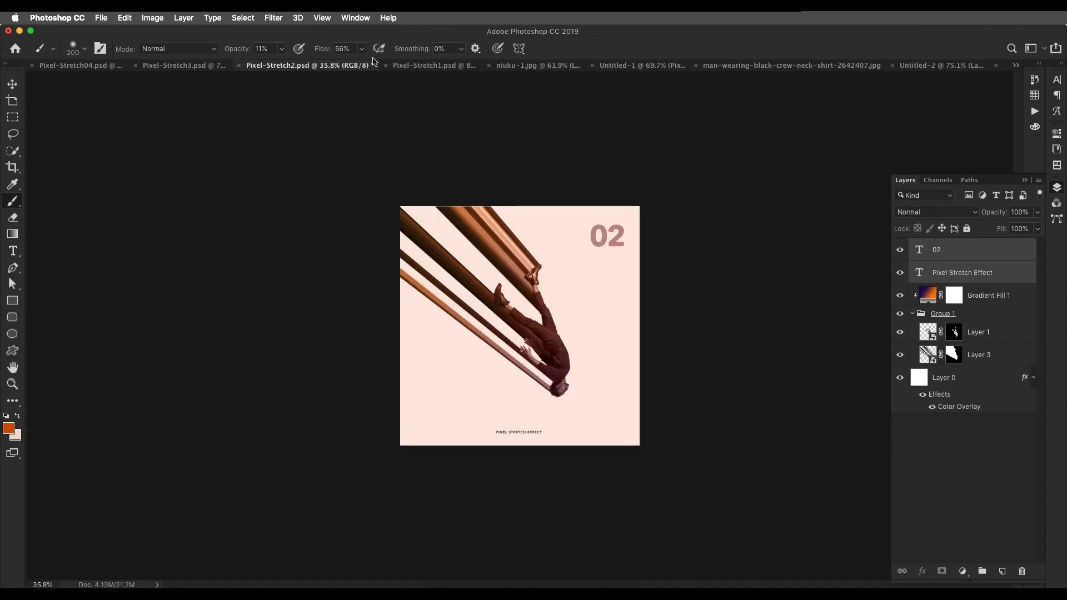
{"action": "left_click", "coordinate": [221, 67]}
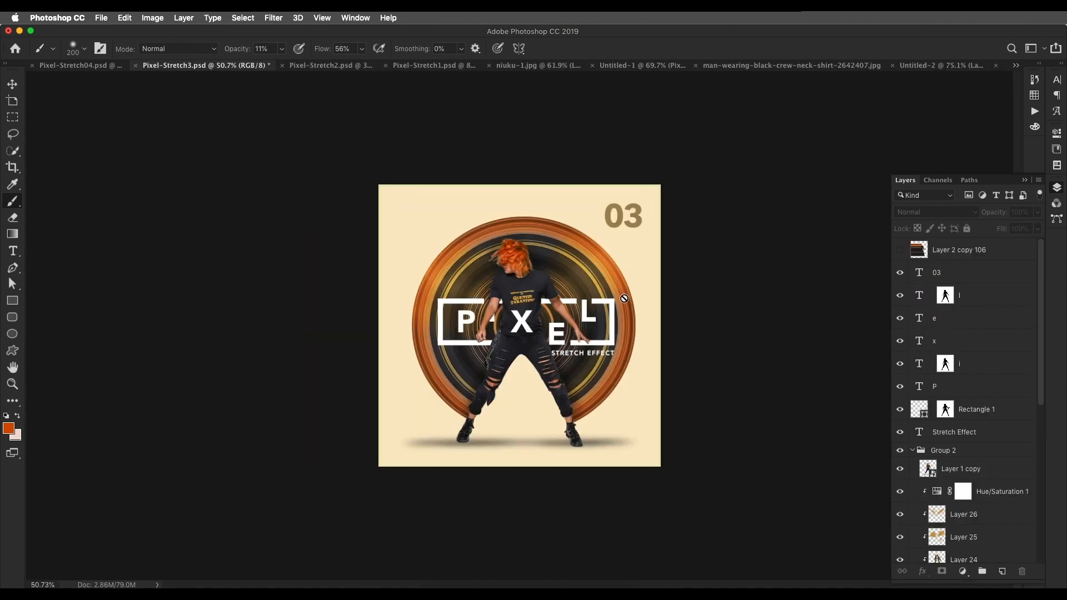
{"action": "left_click", "coordinate": [939, 66]}
{"action": "scroll", "coordinate": [695, 253], "scroll_direction": "up", "scroll_amount": 3}
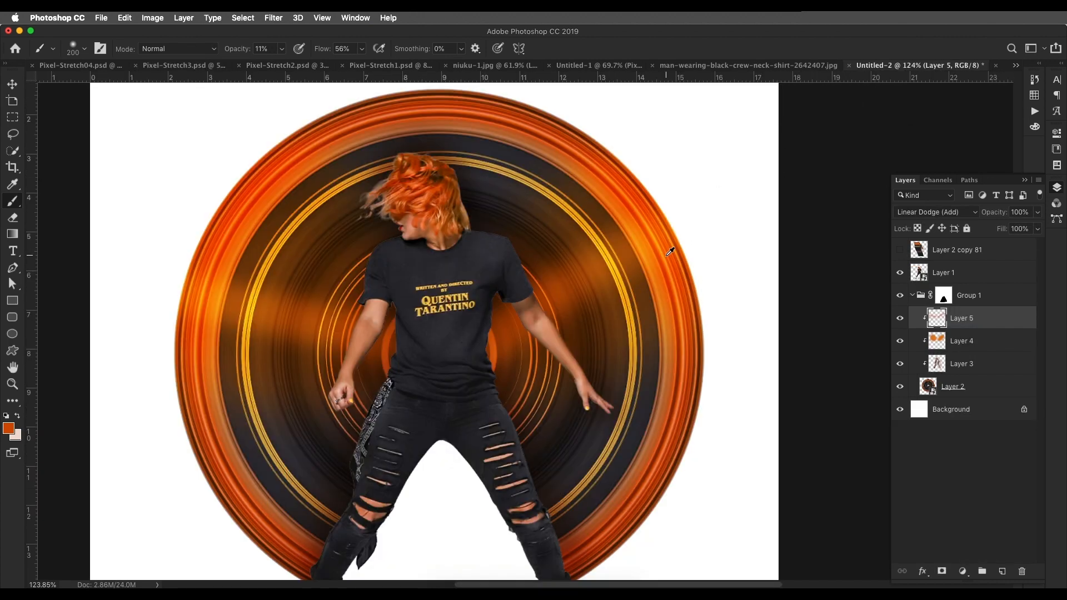
{"action": "scroll", "coordinate": [694, 253], "scroll_direction": "down", "scroll_amount": 3}
- Reduce the fill of the Linear Dodge glow layer to 39% and of the Overlay layer to 58%
{"action": "left_click", "coordinate": [1037, 228]}
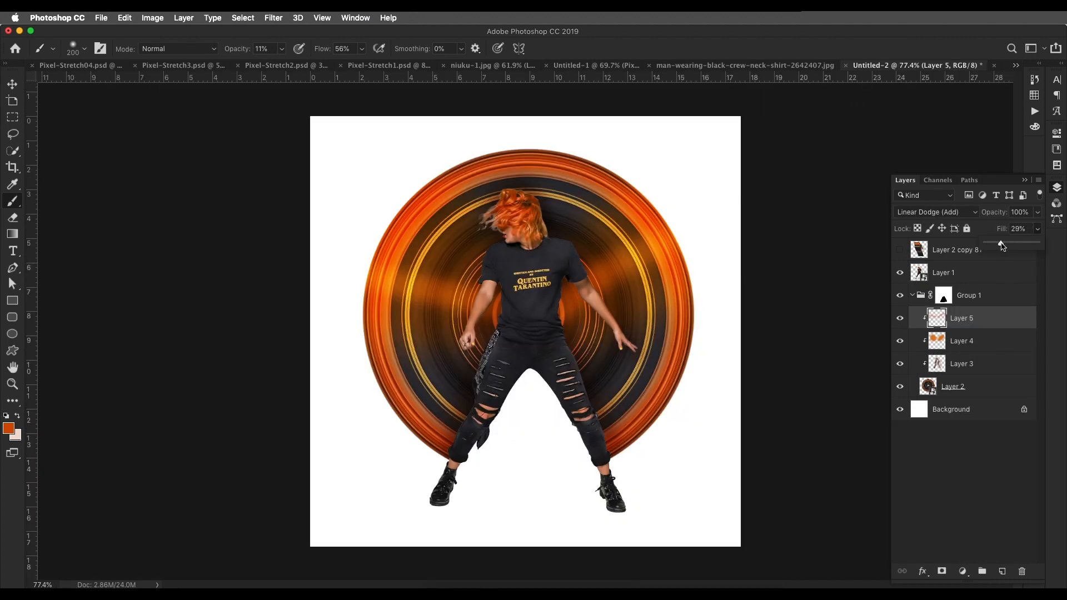
{"action": "scroll", "coordinate": [704, 276], "scroll_direction": "down", "scroll_amount": 3}
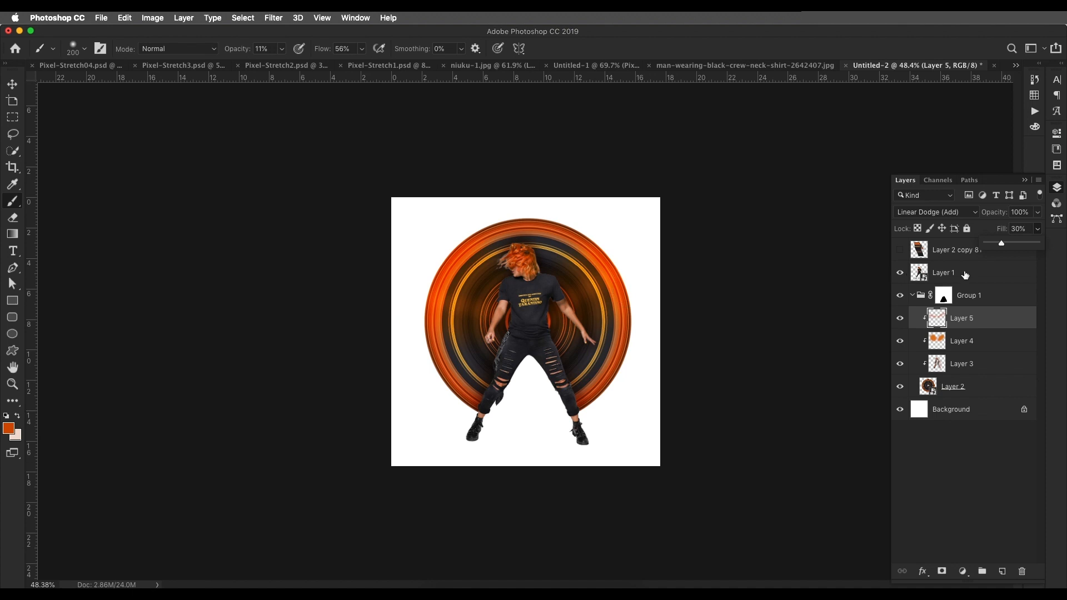
{"action": "left_click_drag", "start_coordinate": [1009, 247], "coordinate": [1011, 247]}
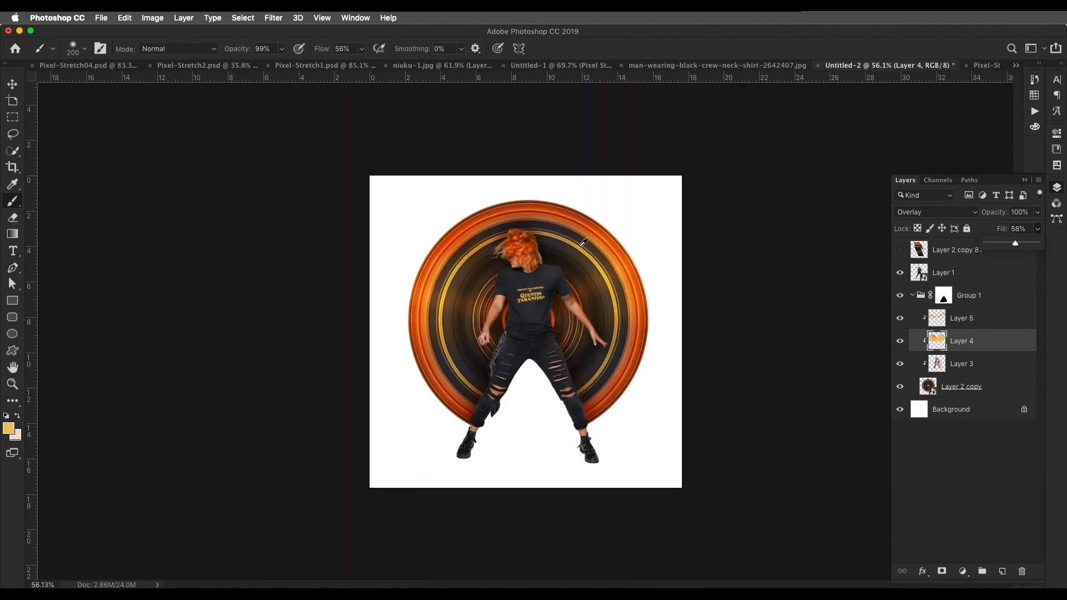
- Add a Hue/Saturation adjustment layer above Layer 5 and lower its saturation to -36
{"action": "scroll", "coordinate": [584, 242], "scroll_direction": "up", "scroll_amount": 5}
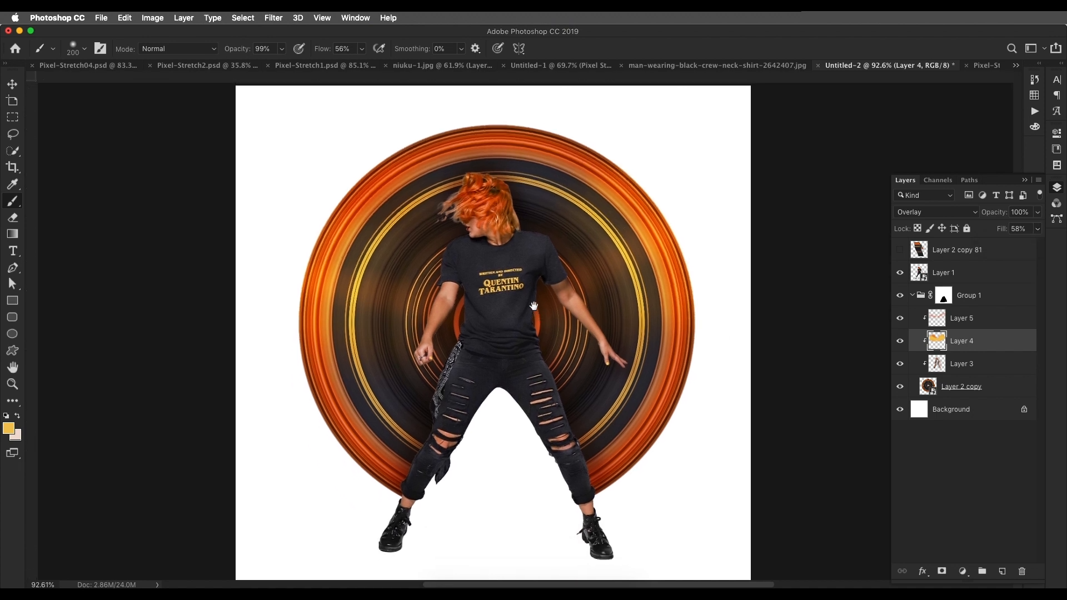
{"action": "left_click", "coordinate": [968, 325]}
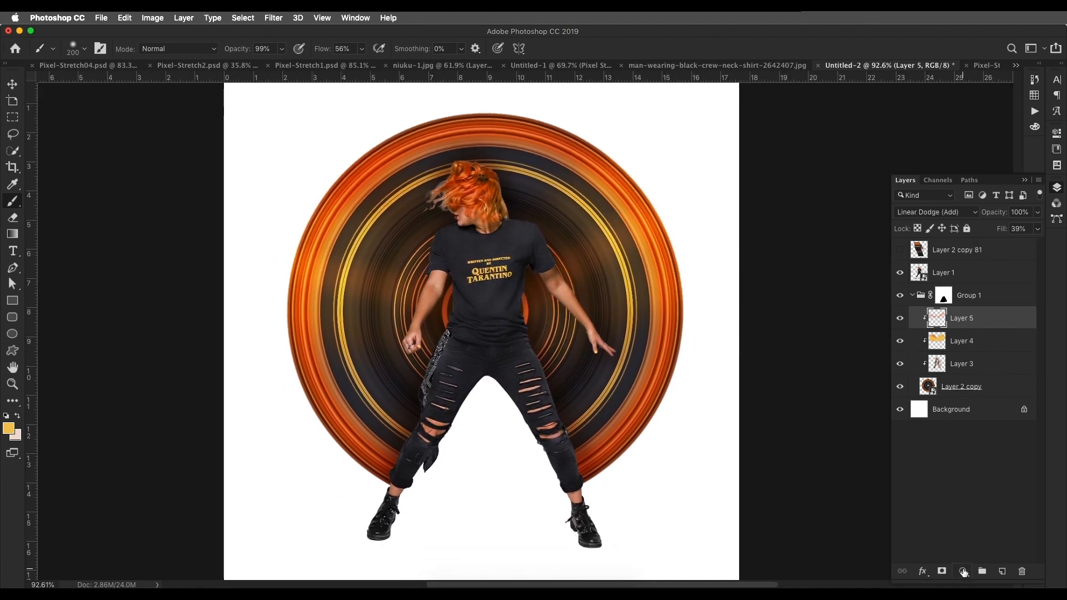
{"action": "left_click", "coordinate": [963, 571]}
{"action": "left_click", "coordinate": [990, 447]}
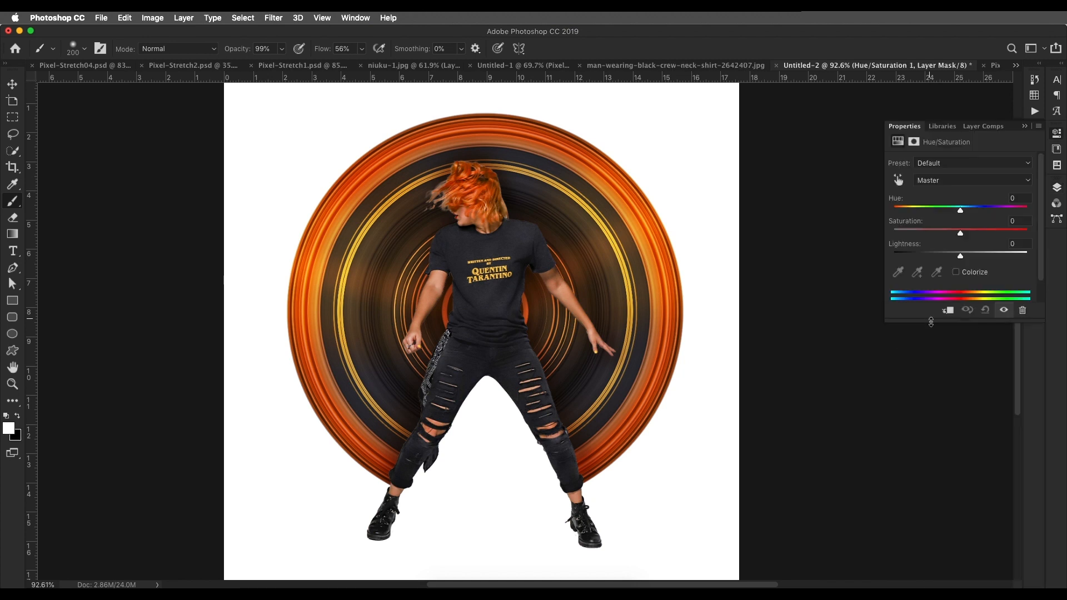
{"action": "left_click_drag", "start_coordinate": [959, 233], "coordinate": [939, 233]}
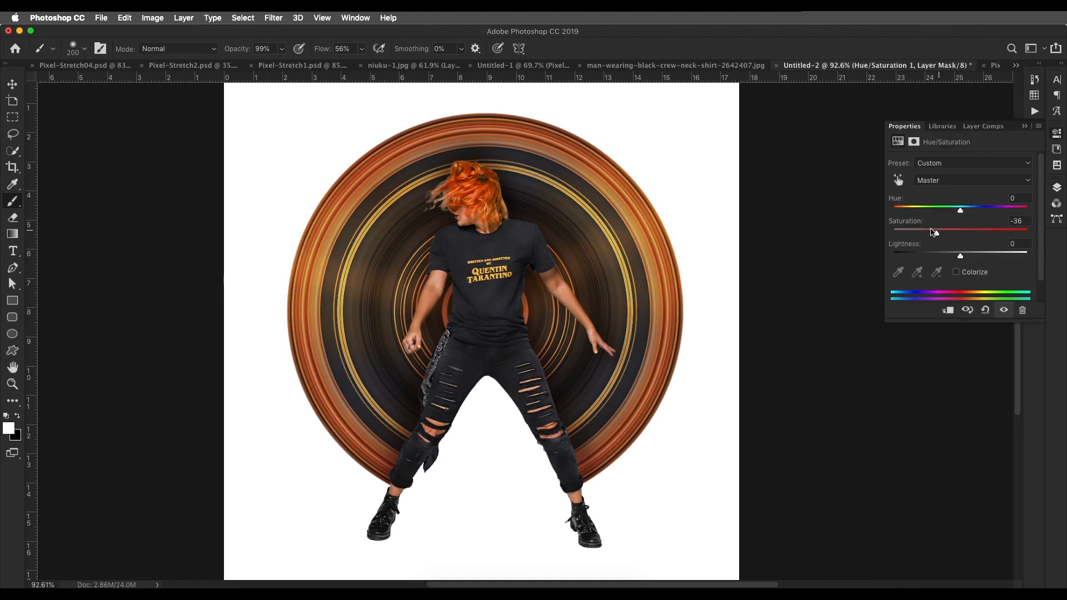
- Clip the Hue/Saturation adjustment to the circular backdrop and set its saturation to -7
{"action": "left_click", "coordinate": [1058, 190]}
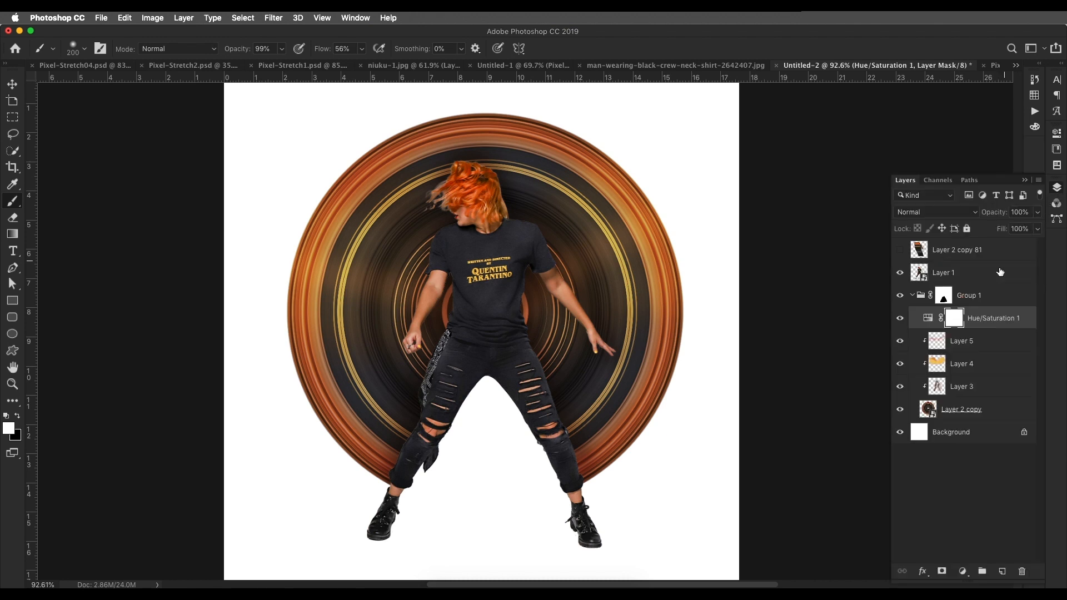
{"action": "double_click", "coordinate": [939, 321]}
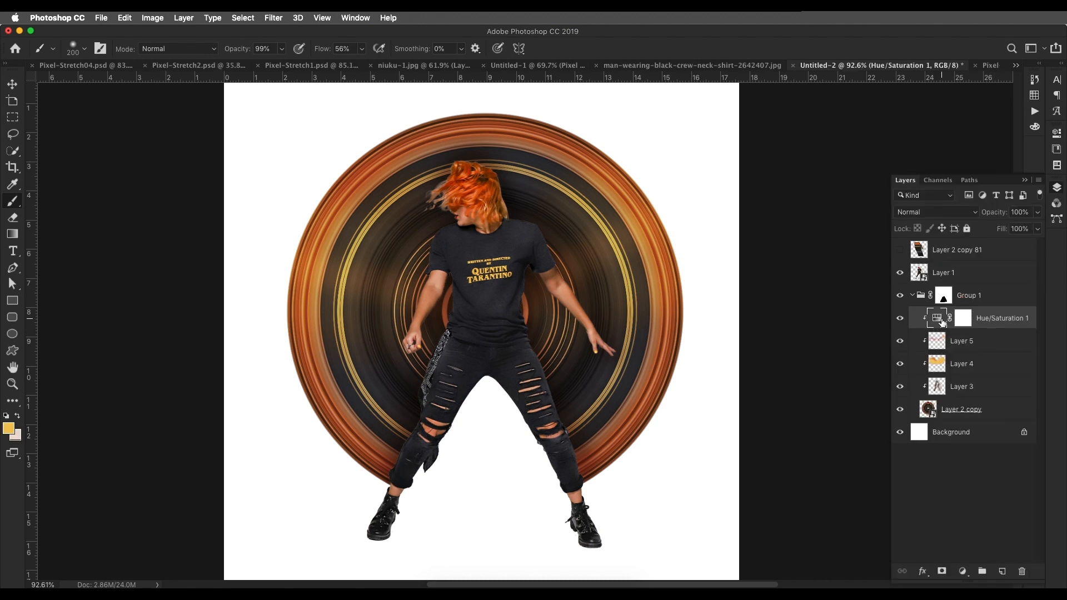
{"action": "left_click_drag", "start_coordinate": [938, 233], "coordinate": [971, 235]}
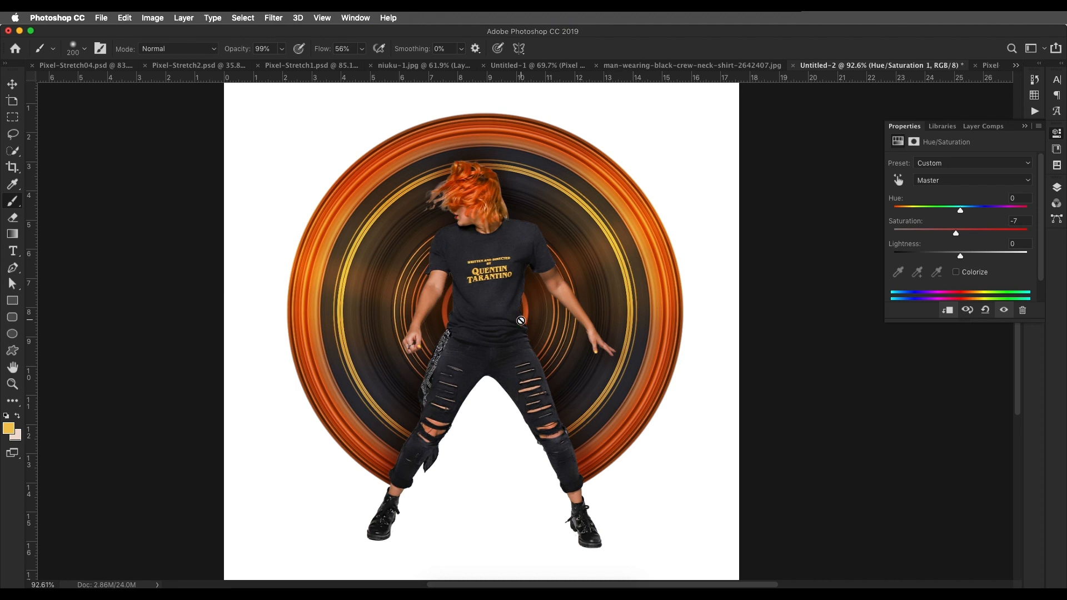
- Apply a cream #fbeac6 Color Overlay at 100% opacity to the background Layer 0
{"action": "scroll", "coordinate": [521, 321], "scroll_direction": "down", "scroll_amount": 5}
{"action": "scroll", "coordinate": [523, 317], "scroll_direction": "up", "scroll_amount": 5}
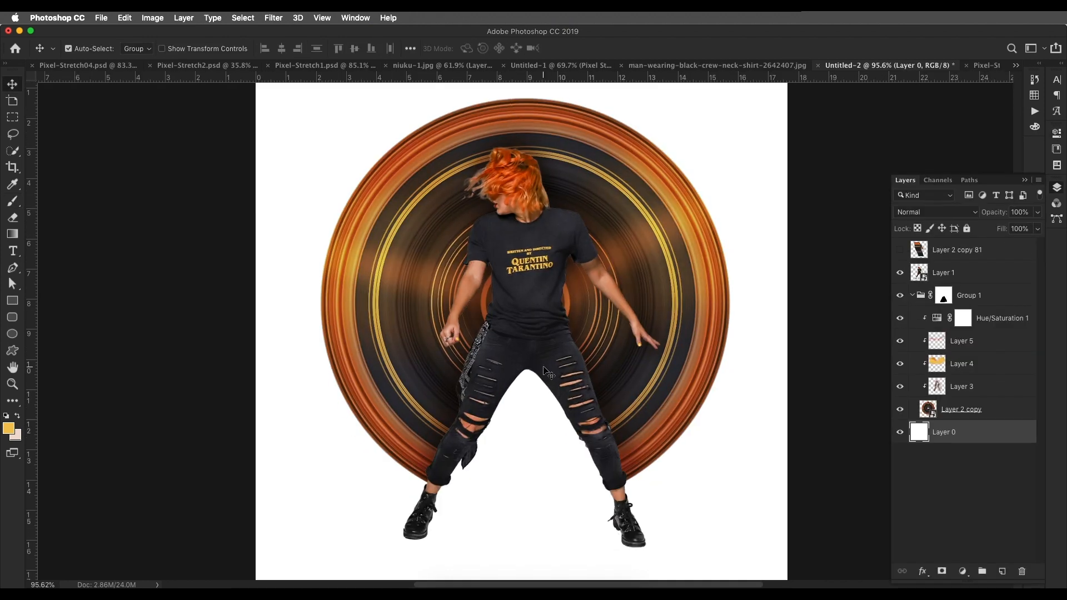
{"action": "left_click_drag", "start_coordinate": [543, 346], "coordinate": [536, 348]}
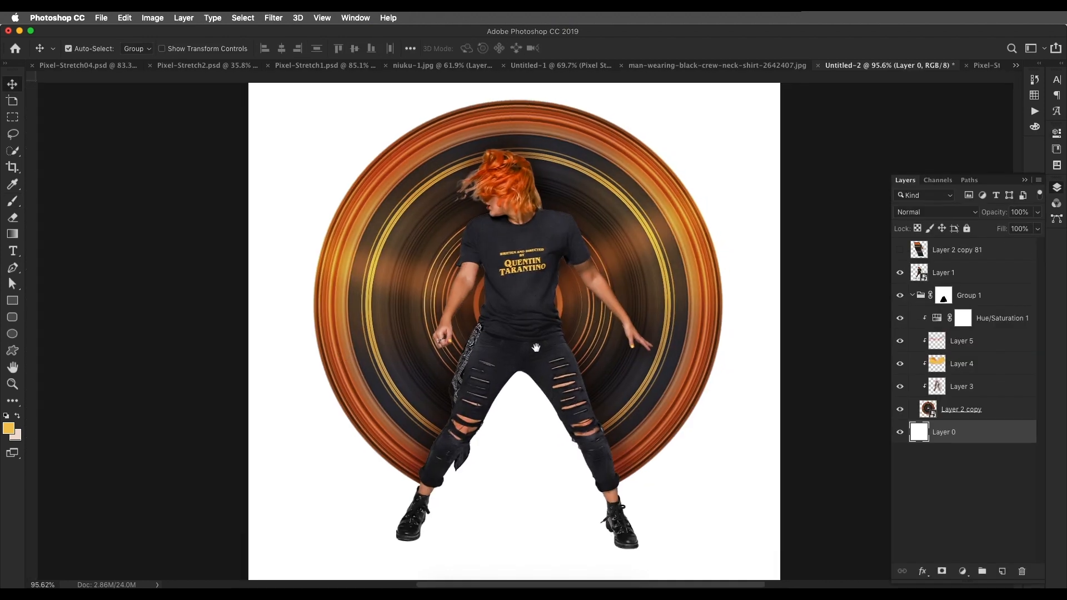
{"action": "double_click", "coordinate": [995, 426]}
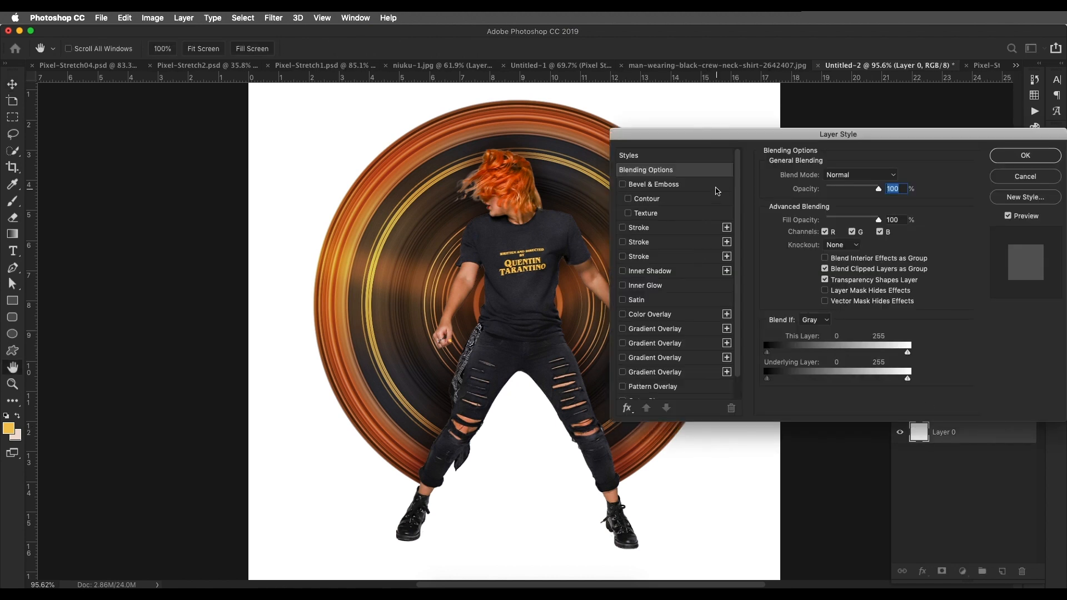
{"action": "left_click", "coordinate": [657, 315]}
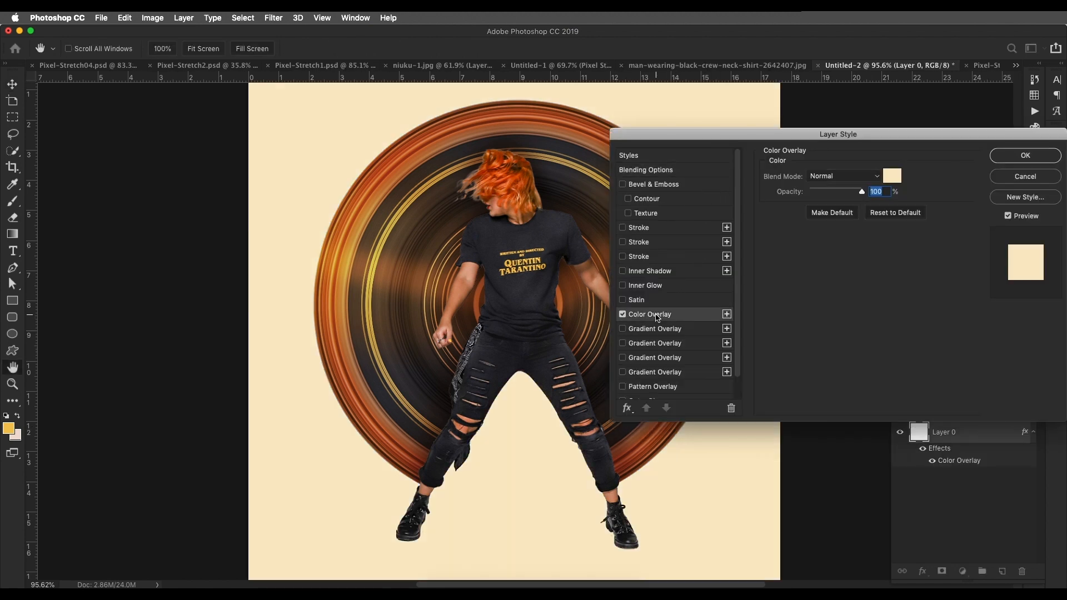
{"action": "left_click", "coordinate": [893, 176]}
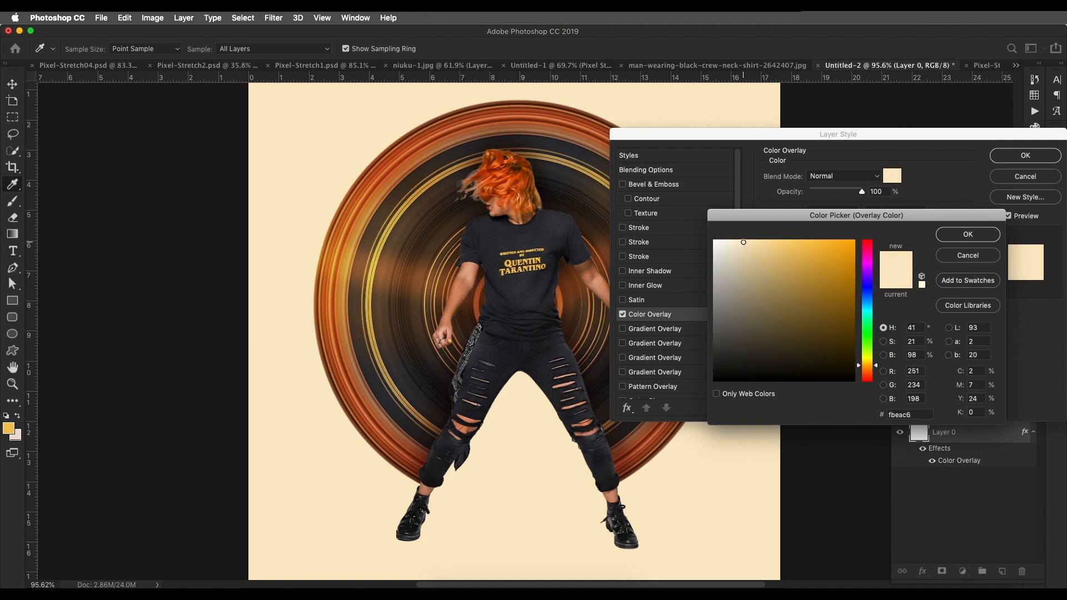
{"action": "left_click", "coordinate": [986, 232]}
{"action": "left_click", "coordinate": [1025, 156]}
{"action": "scroll", "coordinate": [654, 298], "scroll_direction": "down", "scroll_amount": 5}
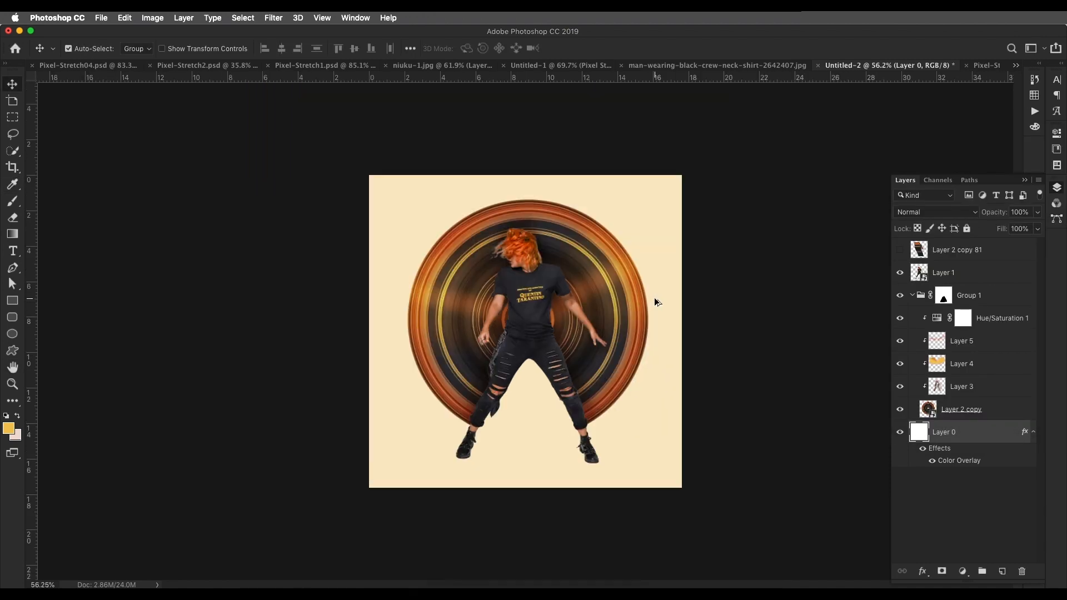
{"action": "scroll", "coordinate": [522, 316], "scroll_direction": "up", "scroll_amount": 5}
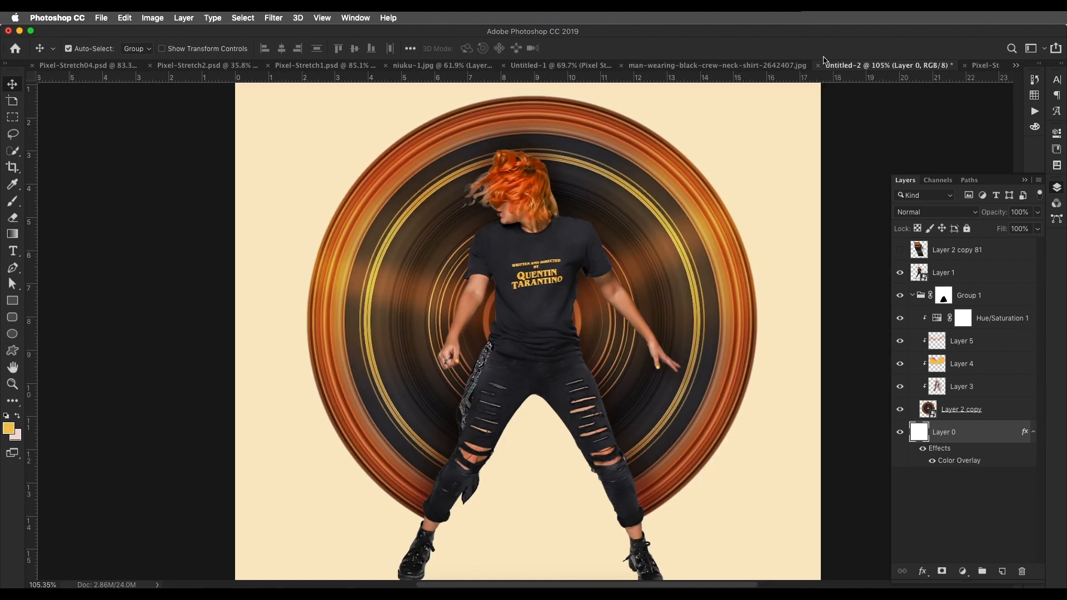
- Consult the Pixel-Stretch3.psd design, and draw a rectangle of about 605 × 181 px across the figure's waist above Layer 1 in Untitled-2
{"action": "left_click", "coordinate": [982, 65]}
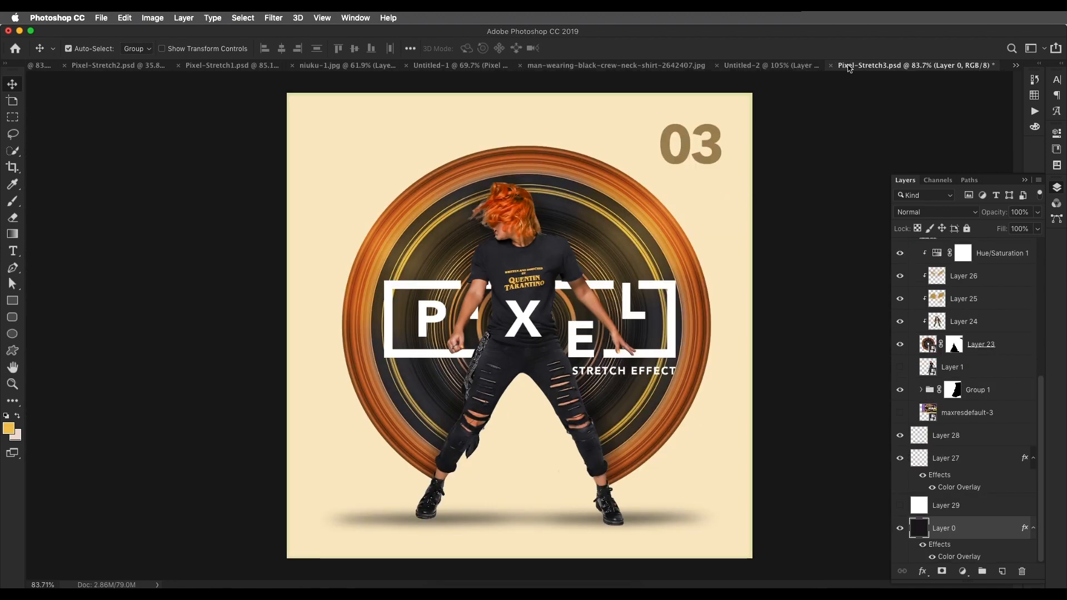
{"action": "left_click", "coordinate": [793, 67]}
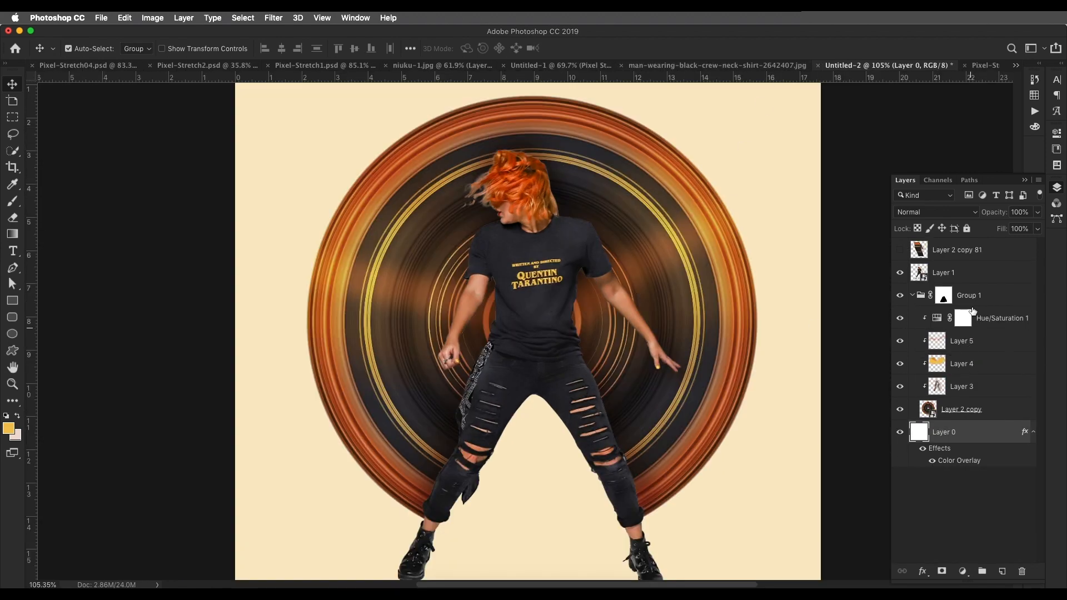
{"action": "left_click", "coordinate": [995, 278]}
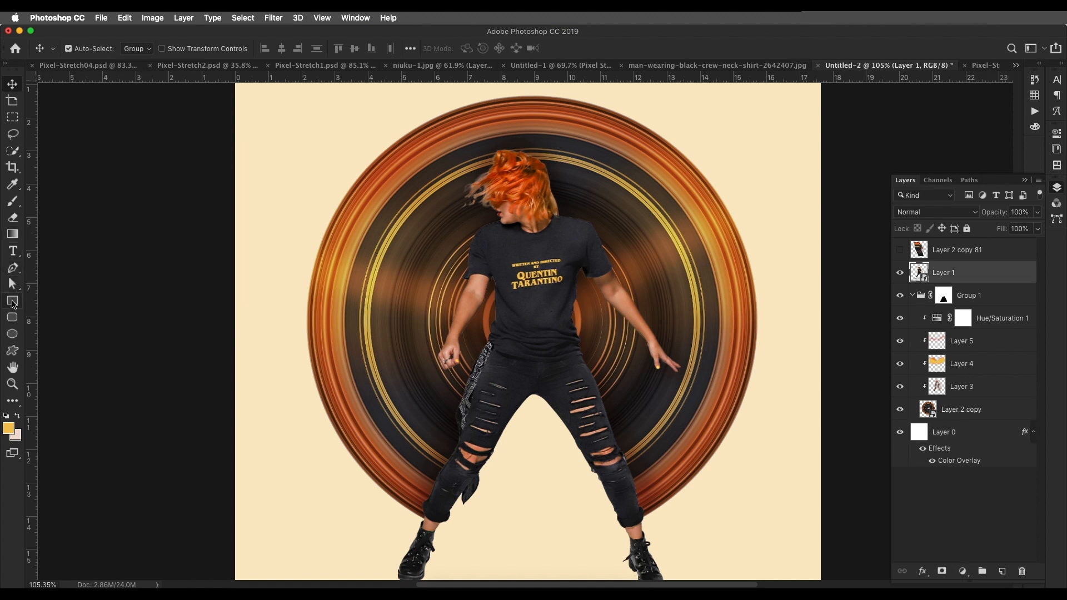
{"action": "left_click", "coordinate": [13, 301]}
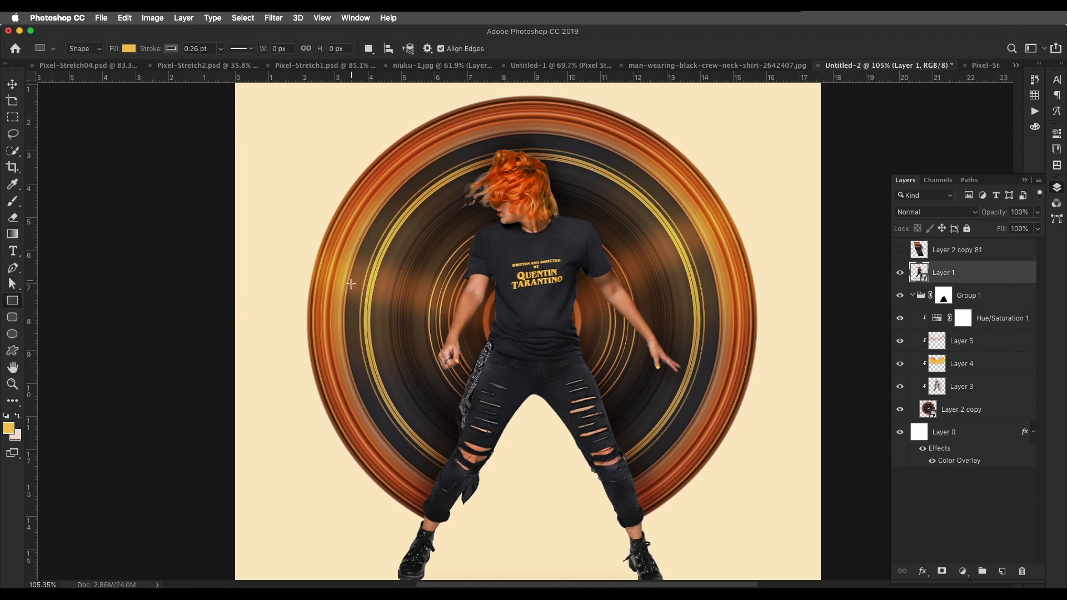
{"action": "left_click_drag", "start_coordinate": [350, 283], "coordinate": [710, 392]}
- Turn the rectangle into an open frame with no fill and a white 9.25 pt stroke
{"action": "left_click", "coordinate": [918, 200]}
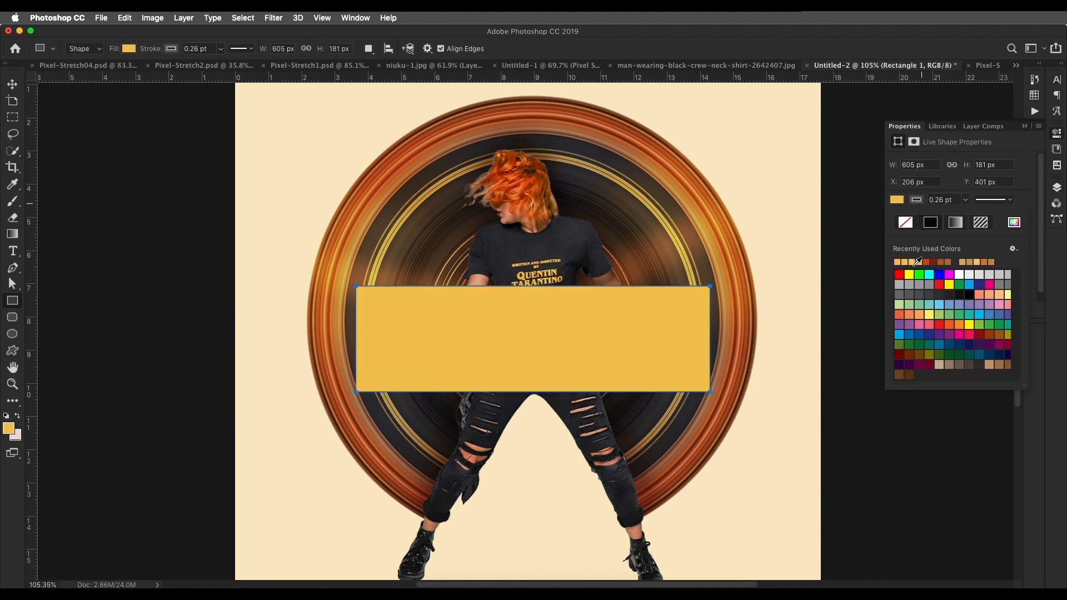
{"action": "left_click", "coordinate": [905, 223]}
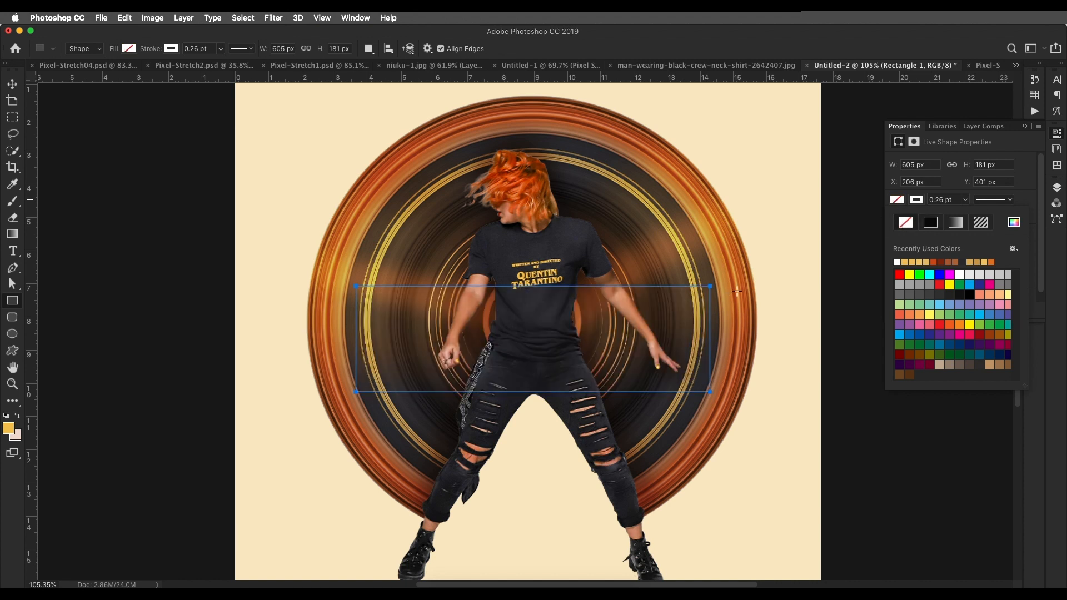
{"action": "left_click", "coordinate": [937, 202]}
{"action": "key", "text": "Up"}
{"action": "key", "text": "Up"}
{"action": "key", "text": "Up"}
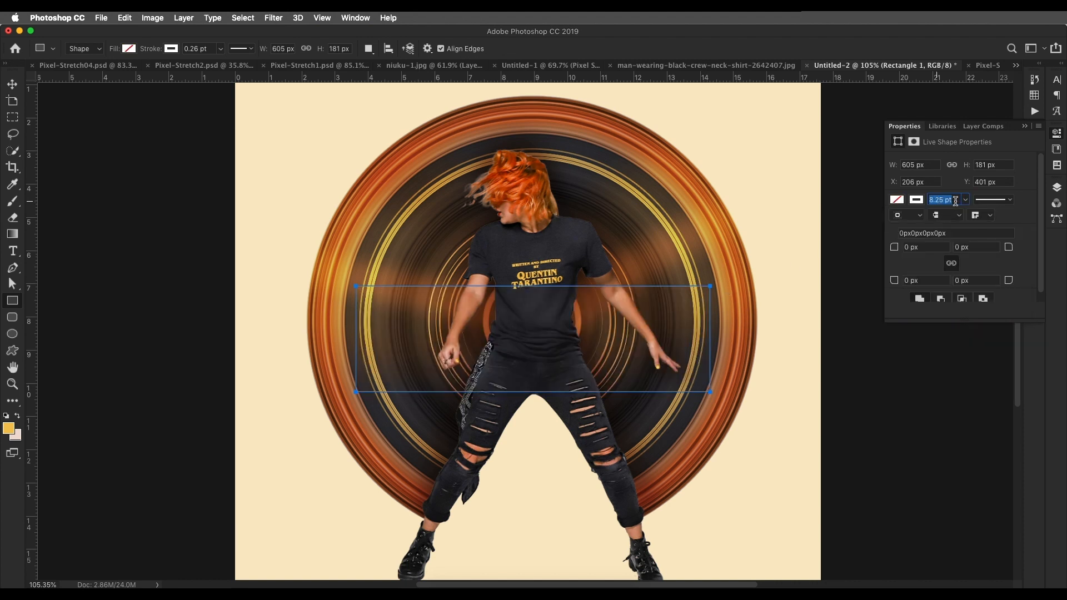
{"action": "key", "text": "Up"}
{"action": "scroll", "coordinate": [609, 336], "scroll_direction": "right", "scroll_amount": 2}
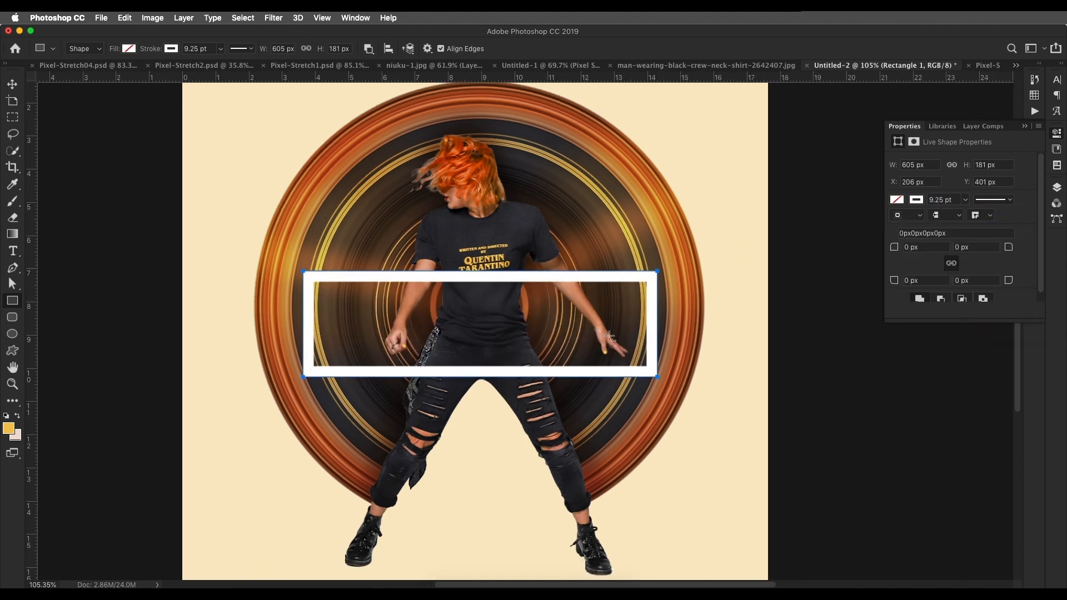
- Add a large letter P in Avenir Next Bold above the rectangle and place it inside the left end of the frame
{"action": "left_click", "coordinate": [1057, 189]}
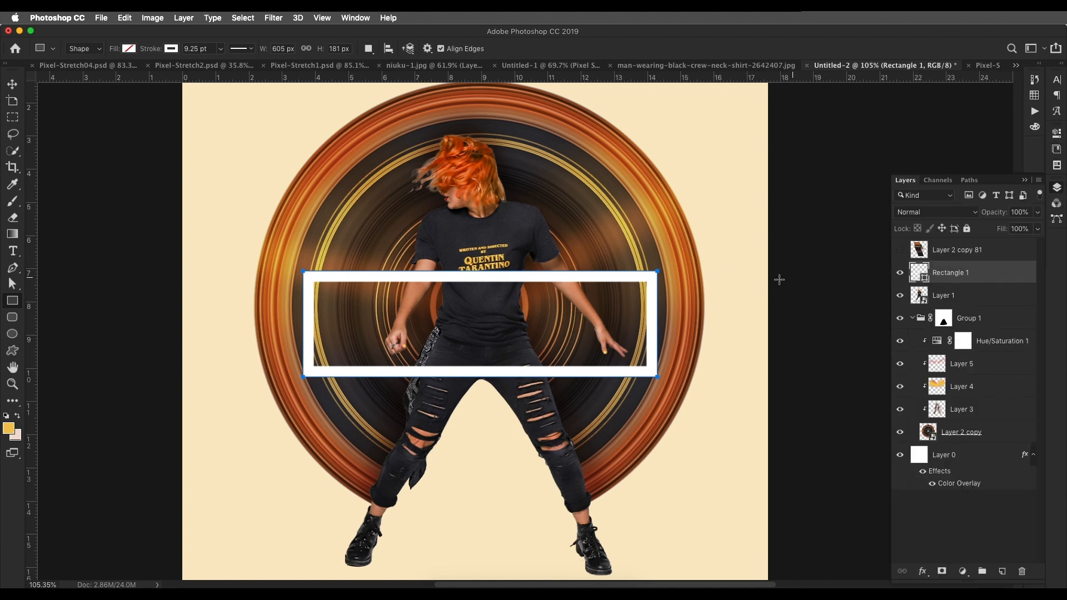
{"action": "key", "text": "t"}
{"action": "left_click", "coordinate": [1002, 571]}
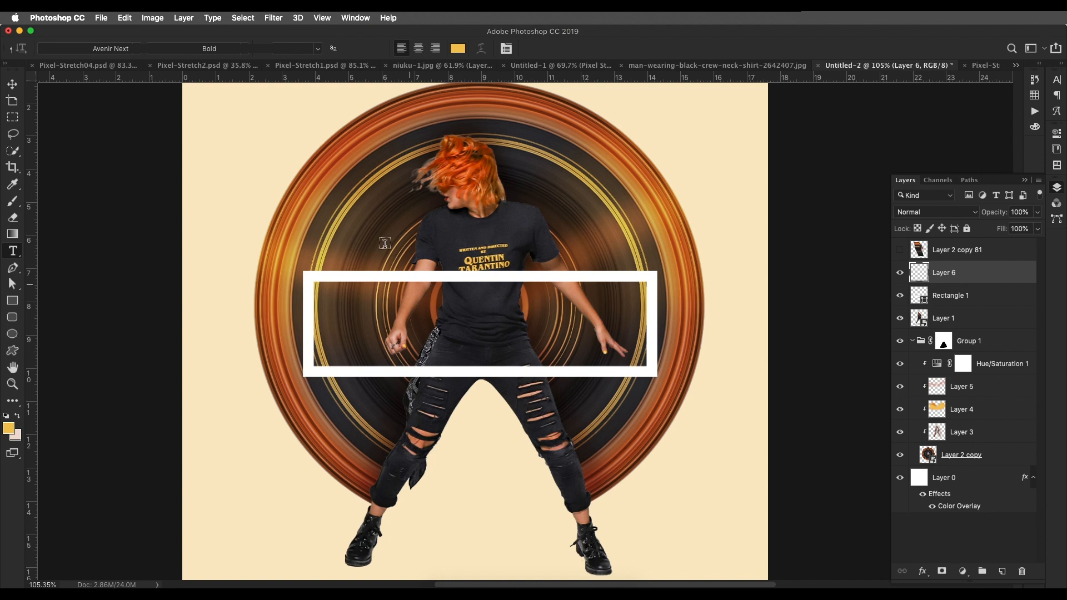
{"action": "left_click", "coordinate": [363, 221]}
{"action": "type", "text": "P"}
{"action": "key", "text": "super+Return"}
{"action": "key", "text": "super+t"}
{"action": "left_click_drag", "start_coordinate": [362, 222], "coordinate": [398, 141]}
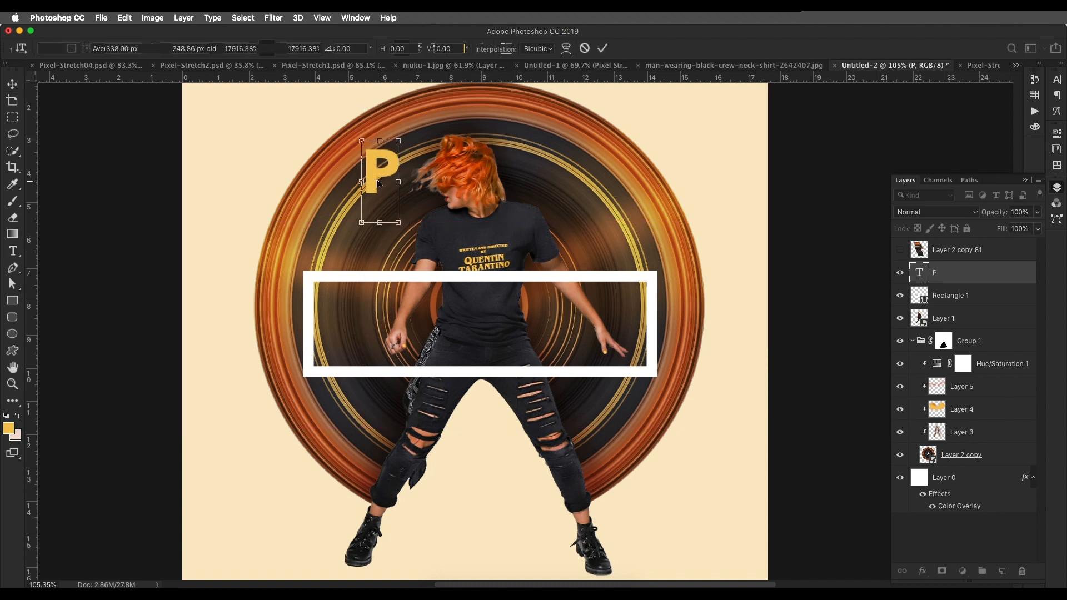
{"action": "left_click_drag", "start_coordinate": [379, 187], "coordinate": [350, 356]}
{"action": "key", "text": "Return"}
- Enlarge the letter P to about 60.61 pt, reposition it inside the frame and color it white #ffffff
{"action": "left_click", "coordinate": [107, 51]}
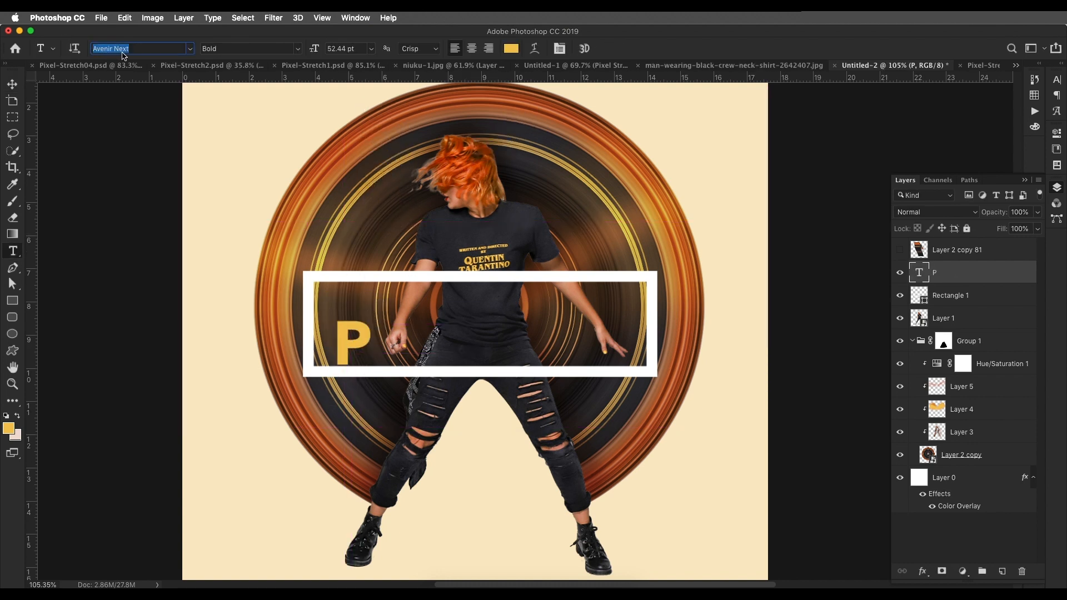
{"action": "left_click", "coordinate": [10, 88]}
{"action": "key", "text": "super+t"}
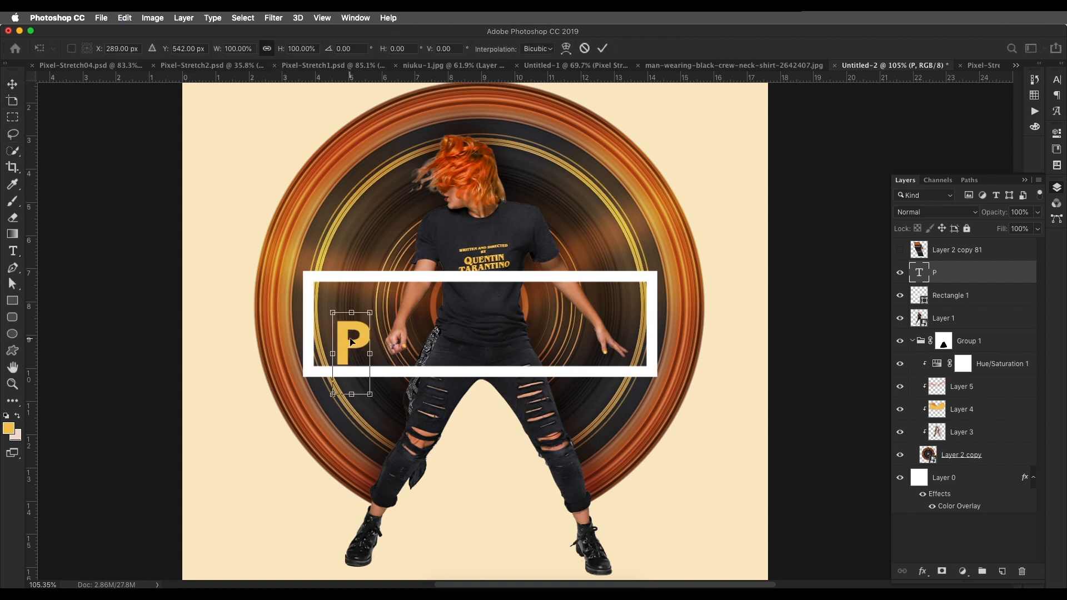
{"action": "mouse_move", "coordinate": [351, 312]}
{"action": "left_mouse_down"}
{"action": "mouse_move", "coordinate": [352, 299]}
{"action": "mouse_move", "coordinate": [346, 323]}
{"action": "left_mouse_up"}
{"action": "key", "text": "Return"}
{"action": "key", "text": "t"}
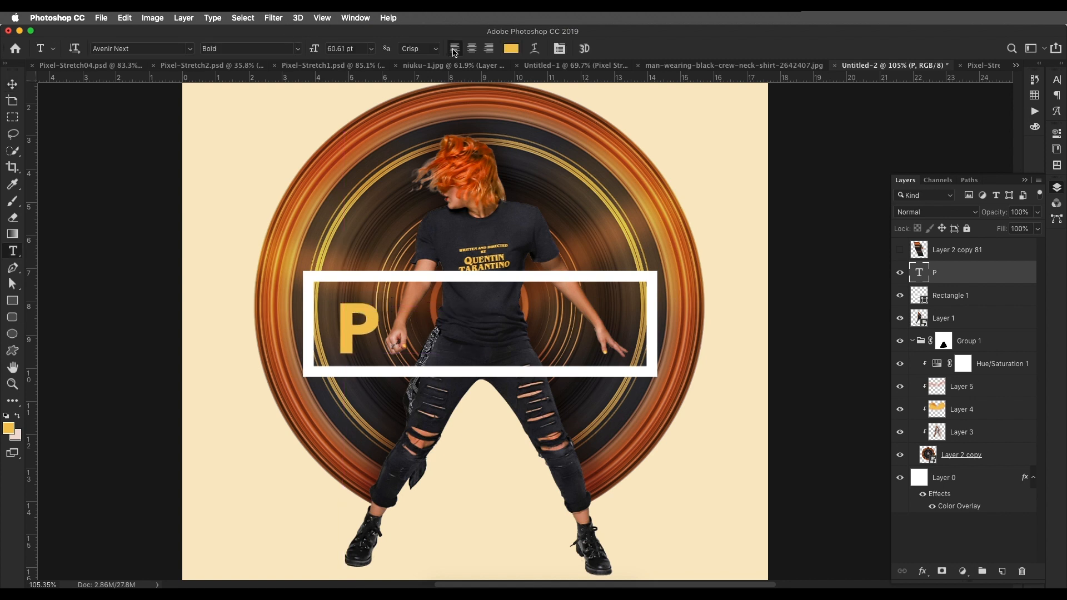
{"action": "left_click", "coordinate": [511, 49]}
{"action": "left_click", "coordinate": [747, 250]}
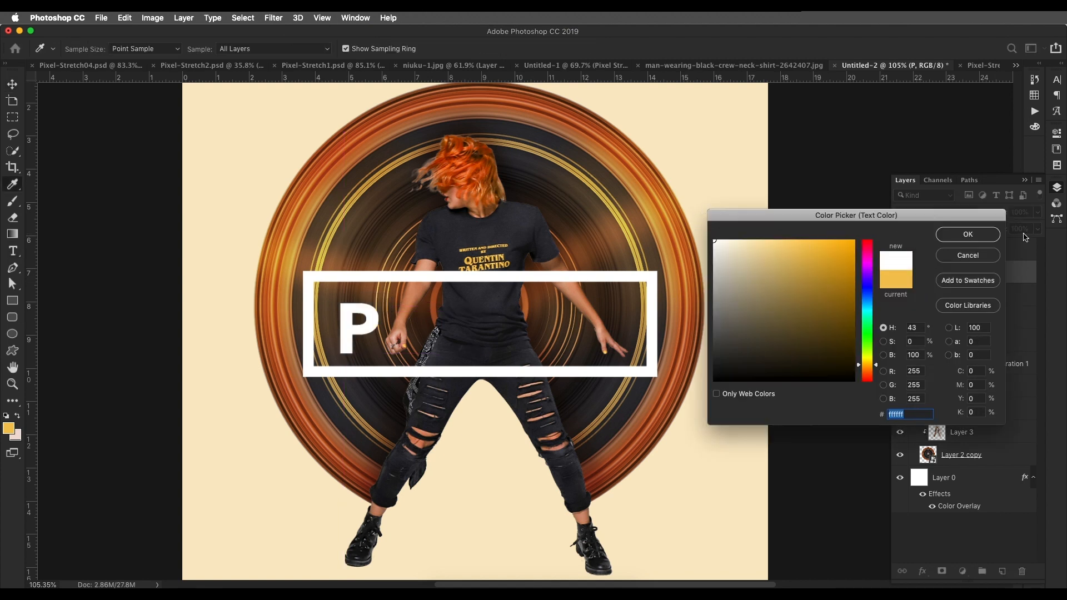
{"action": "left_click", "coordinate": [1009, 240]}
{"action": "left_click", "coordinate": [17, 87]}
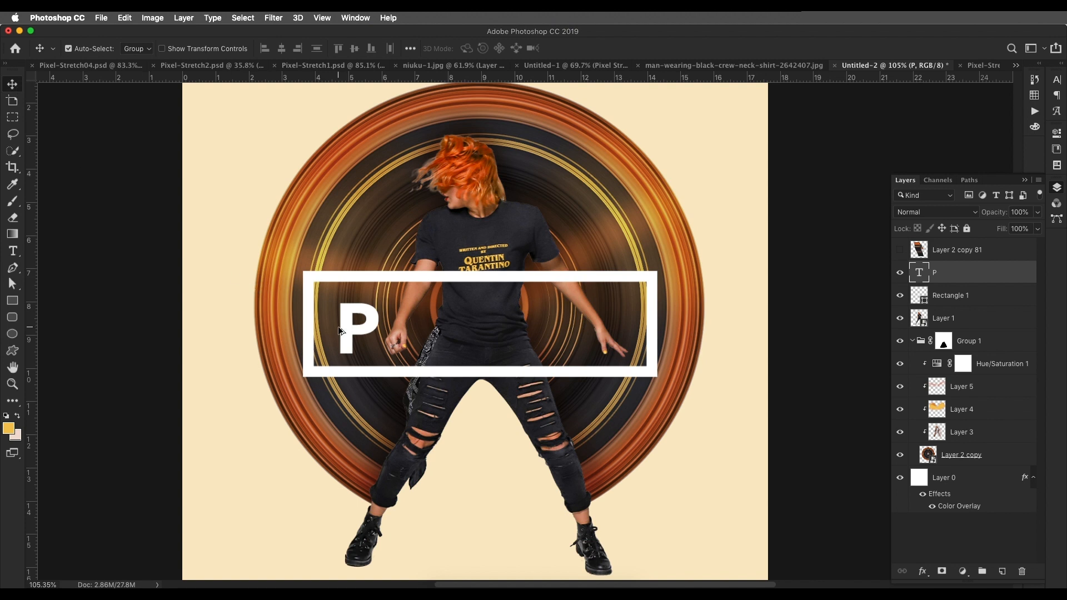
- Duplicate the P across the frame at staggered heights and change the copies to I, X, E and L to spell PIXEL
{"action": "left_click_drag", "start_coordinate": [346, 332], "coordinate": [609, 315]}
{"action": "double_click", "coordinate": [412, 315]}
{"action": "type", "text": "I"}
{"action": "key", "text": "ctrl+Return"}
{"action": "double_click", "coordinate": [479, 325]}
{"action": "type", "text": "X"}
{"action": "key", "text": "ctrl+Return"}
{"action": "double_click", "coordinate": [556, 345]}
{"action": "type", "text": "E"}
{"action": "key", "text": "ctrl+Return"}
{"action": "double_click", "coordinate": [611, 304]}
{"action": "type", "text": "L"}
{"action": "key", "text": "ctrl+Return"}
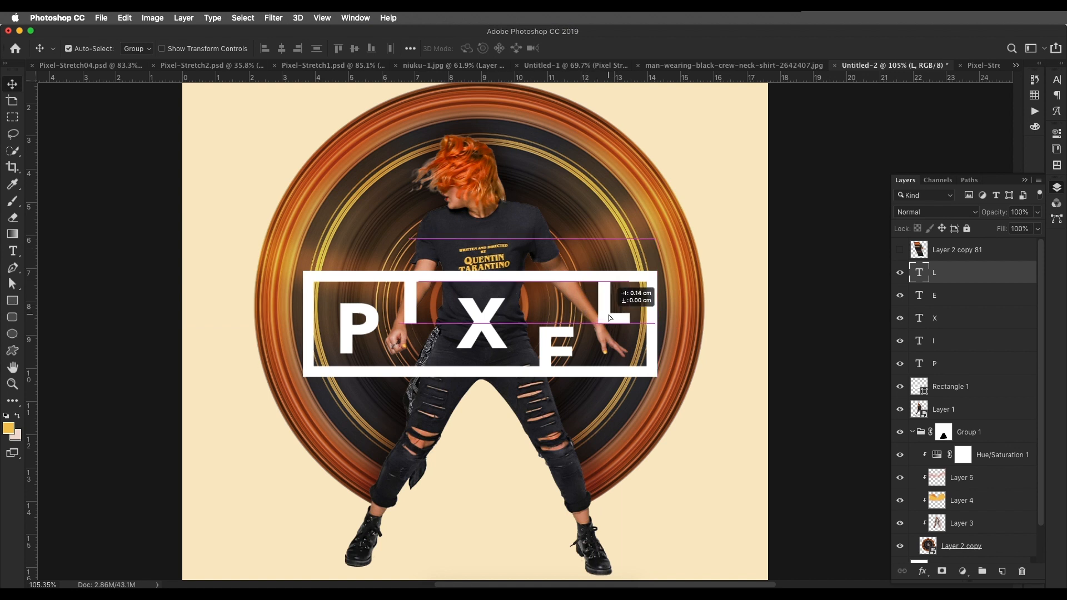
- Fine-tune the positions of the letters X, I, L and E to even out their spacing in the frame
{"action": "left_click_drag", "start_coordinate": [485, 329], "coordinate": [486, 330]}
{"action": "left_click", "coordinate": [411, 299]}
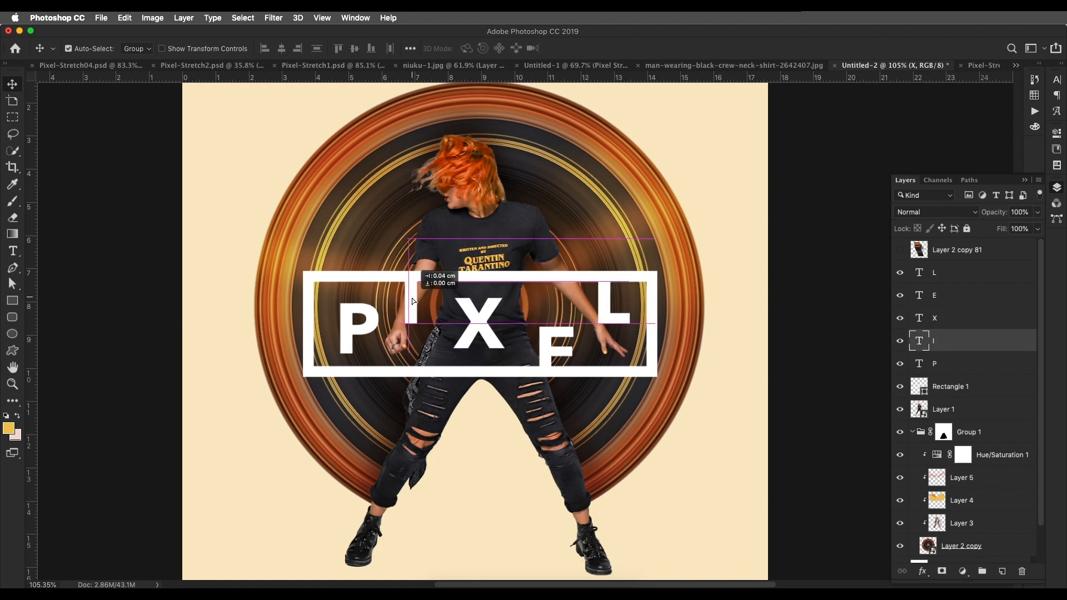
{"action": "left_click", "coordinate": [606, 318]}
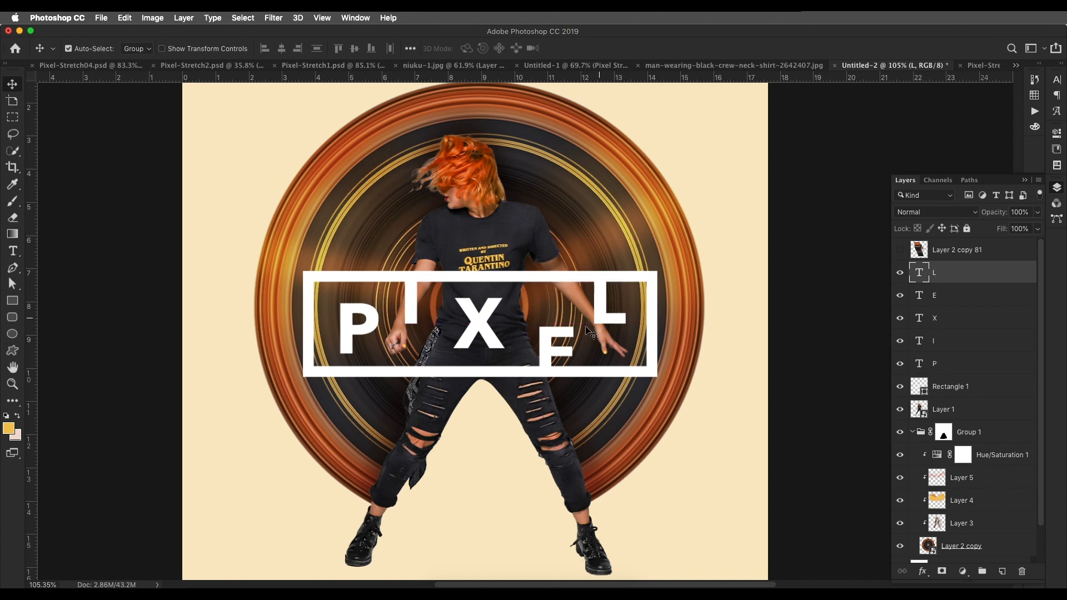
{"action": "left_click_drag", "start_coordinate": [548, 341], "coordinate": [544, 341]}
{"action": "scroll", "coordinate": [543, 341], "scroll_direction": "down", "scroll_amount": 3}
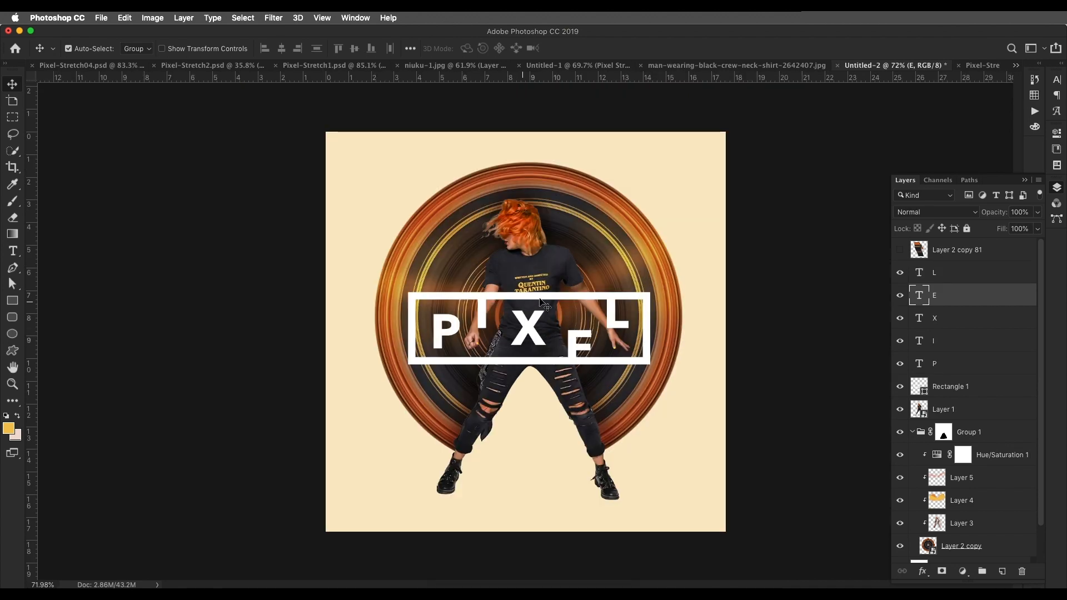
{"action": "scroll", "coordinate": [543, 303], "scroll_direction": "up", "scroll_amount": 3}
- Thicken the white stroke of the Rectangle 1 frame slightly
{"action": "left_click", "coordinate": [952, 395]}
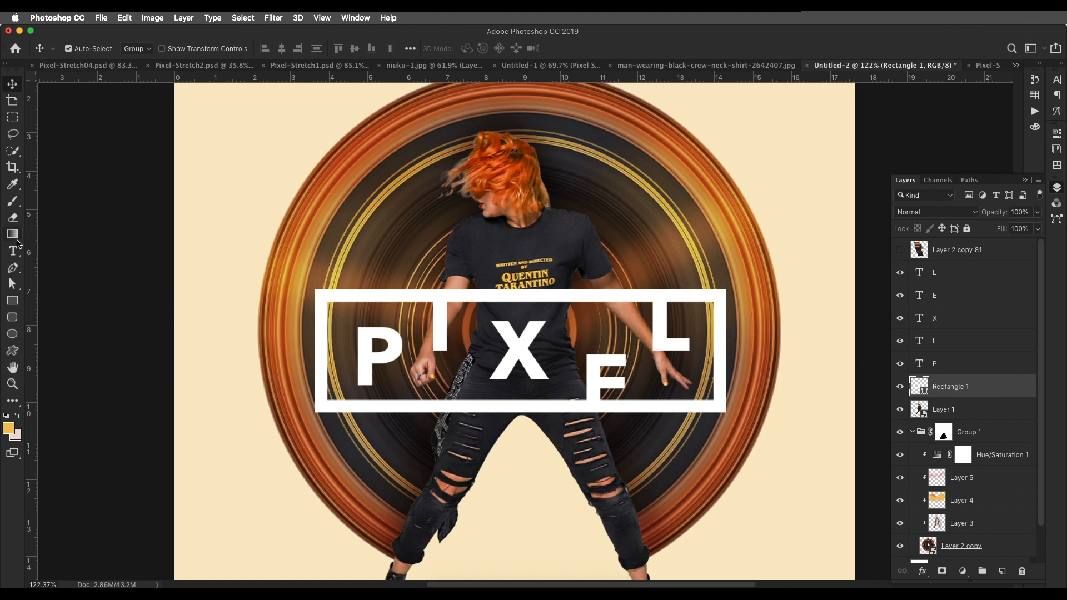
{"action": "left_click", "coordinate": [14, 300]}
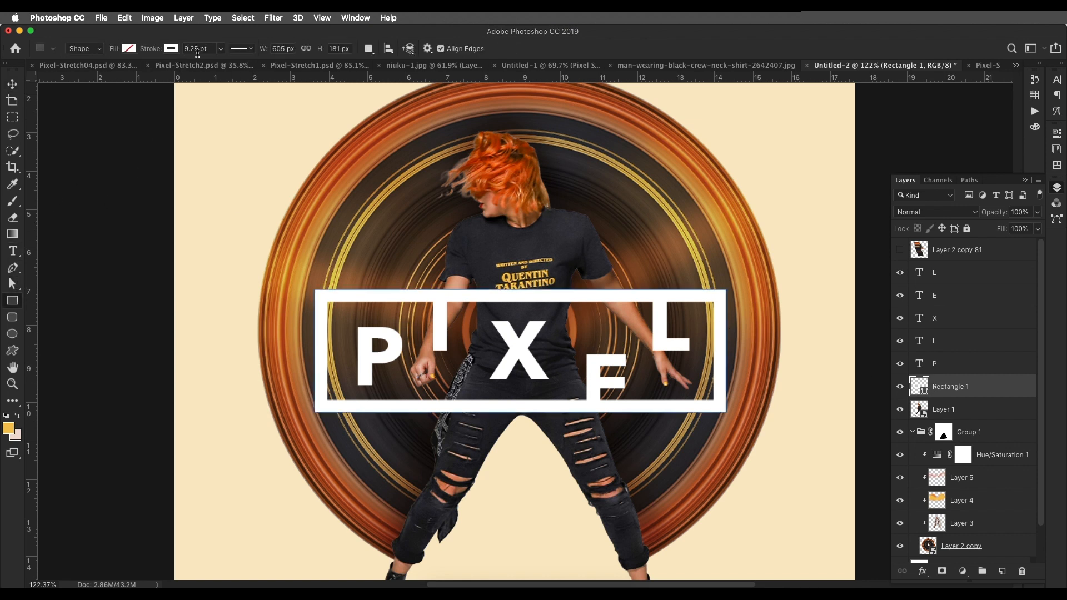
{"action": "left_click", "coordinate": [221, 50]}
{"action": "left_click_drag", "start_coordinate": [221, 65], "coordinate": [223, 66]}
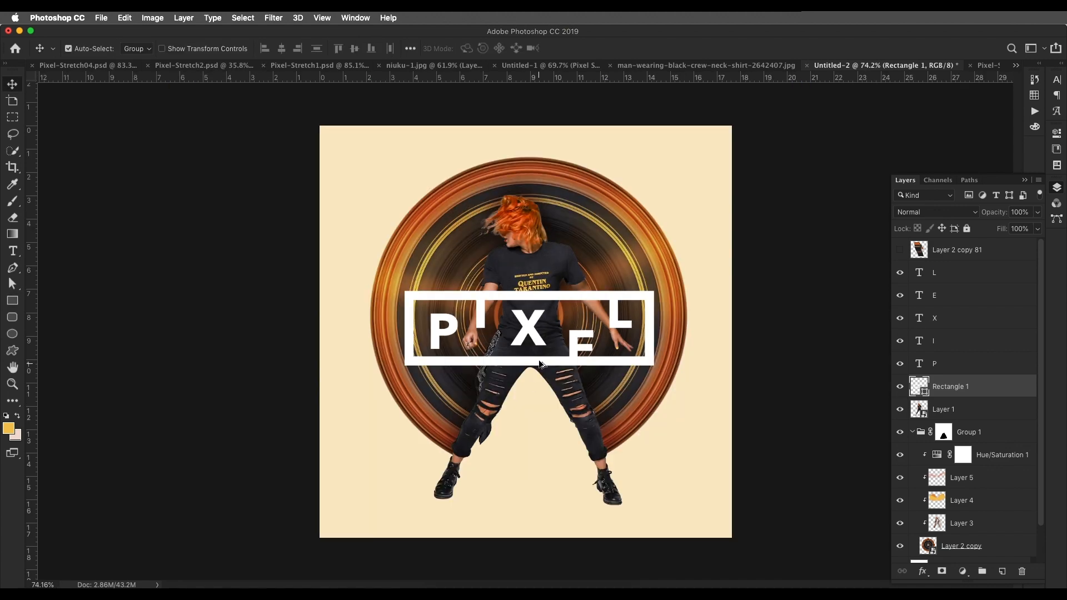
- Mask out the part of the frame's top edge around the letter I with an inverted layer mask on Rectangle 1
{"action": "scroll", "coordinate": [538, 362], "scroll_direction": "up", "scroll_amount": 10}
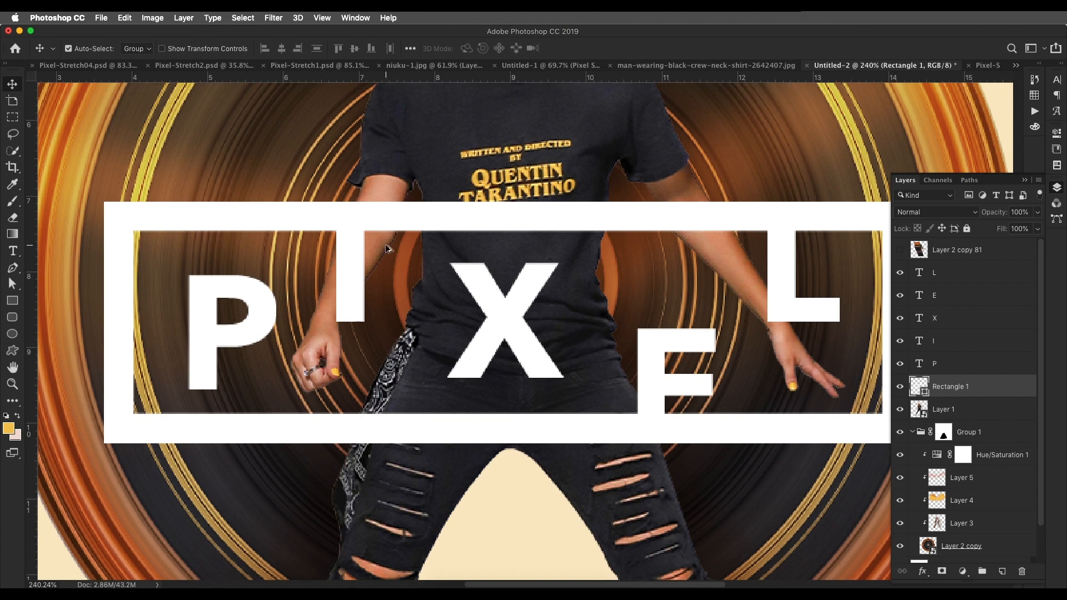
{"action": "scroll", "coordinate": [385, 244], "scroll_direction": "down", "scroll_amount": 3}
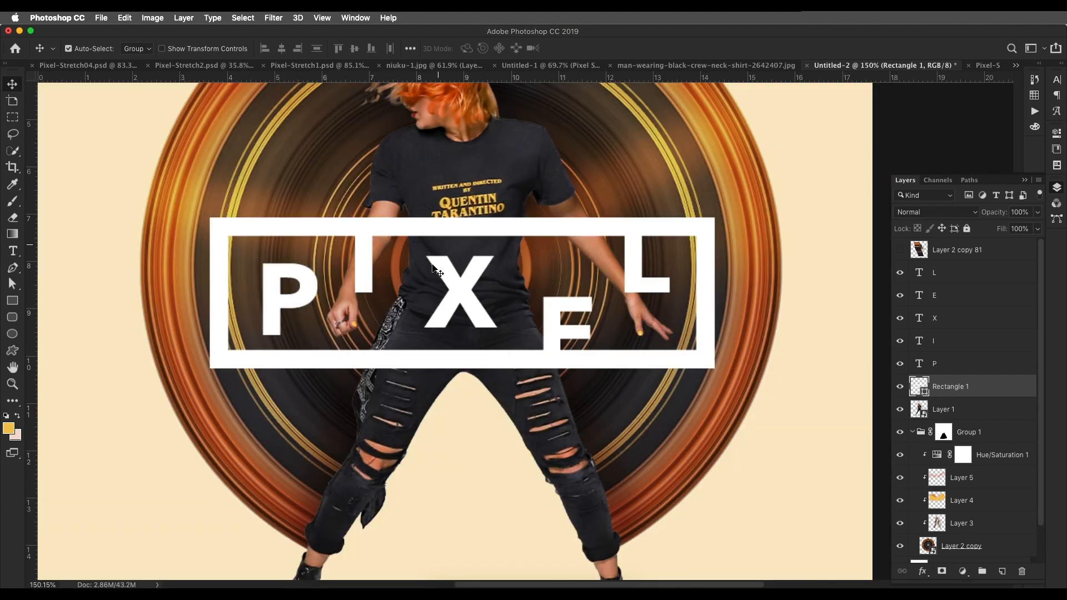
{"action": "left_click", "coordinate": [12, 117]}
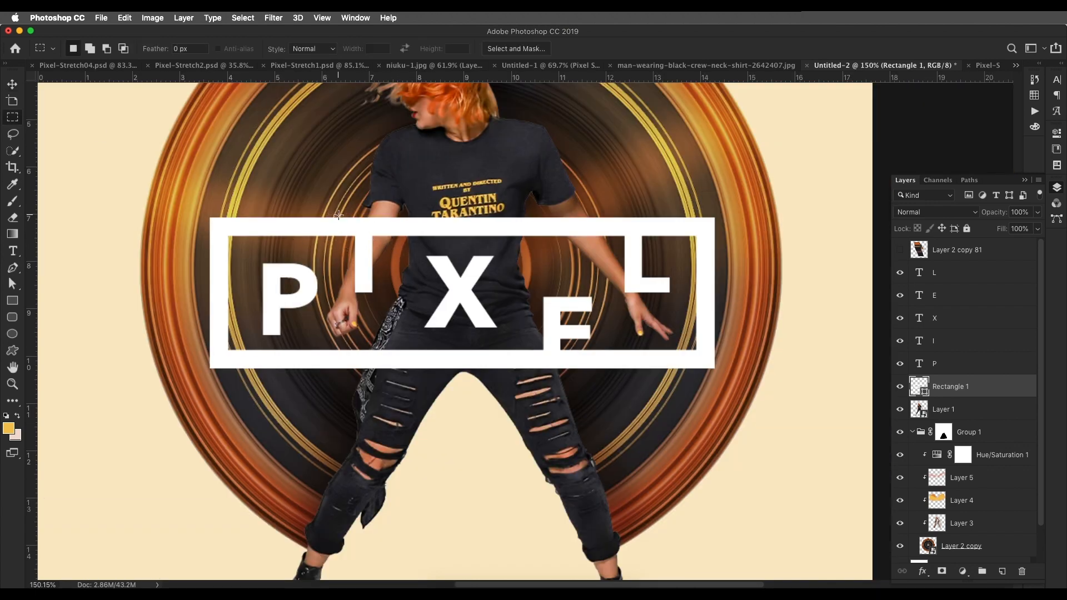
{"action": "left_click_drag", "start_coordinate": [337, 212], "coordinate": [388, 251]}
{"action": "left_click", "coordinate": [941, 570]}
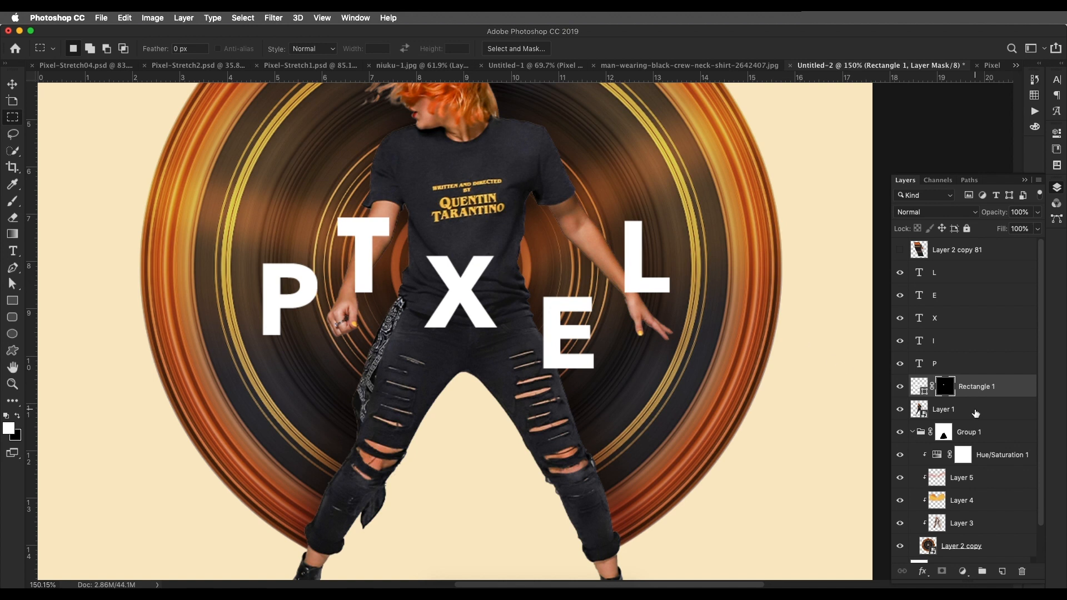
{"action": "key", "text": "super+i"}
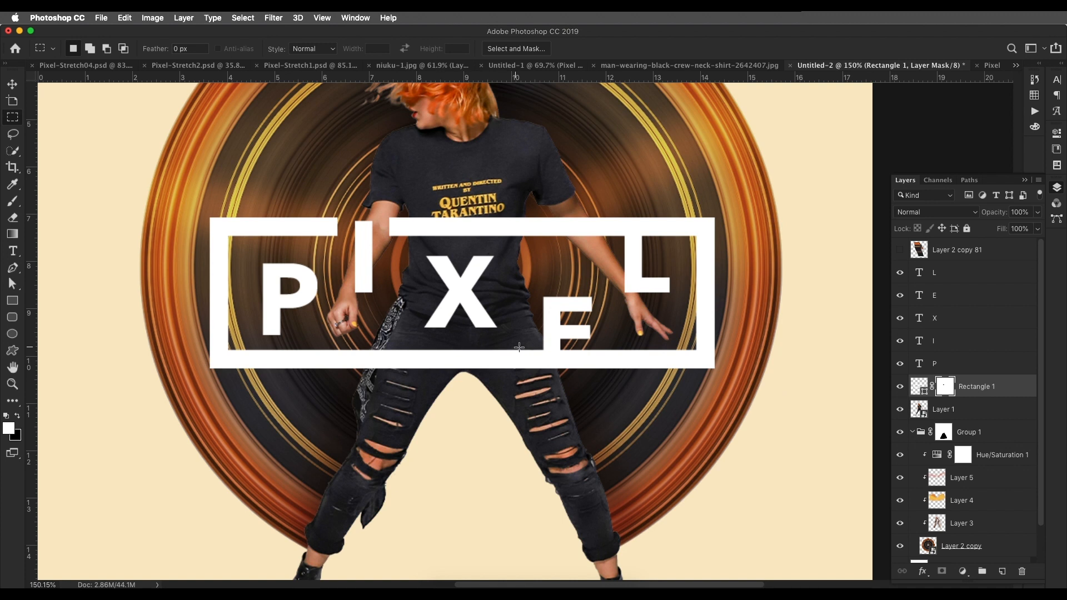
- Mask out the frame's bottom edge around the letter E and widen the gap to the right of the letter
{"action": "left_click_drag", "start_coordinate": [527, 345], "coordinate": [576, 377]}
{"action": "key", "text": "Delete"}
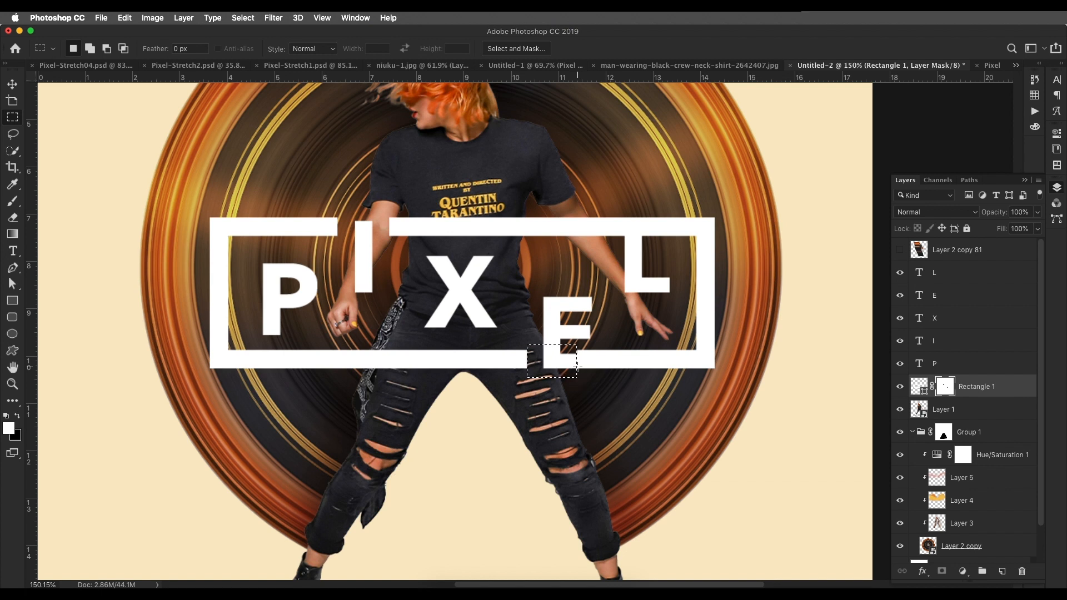
{"action": "key", "text": "super+t"}
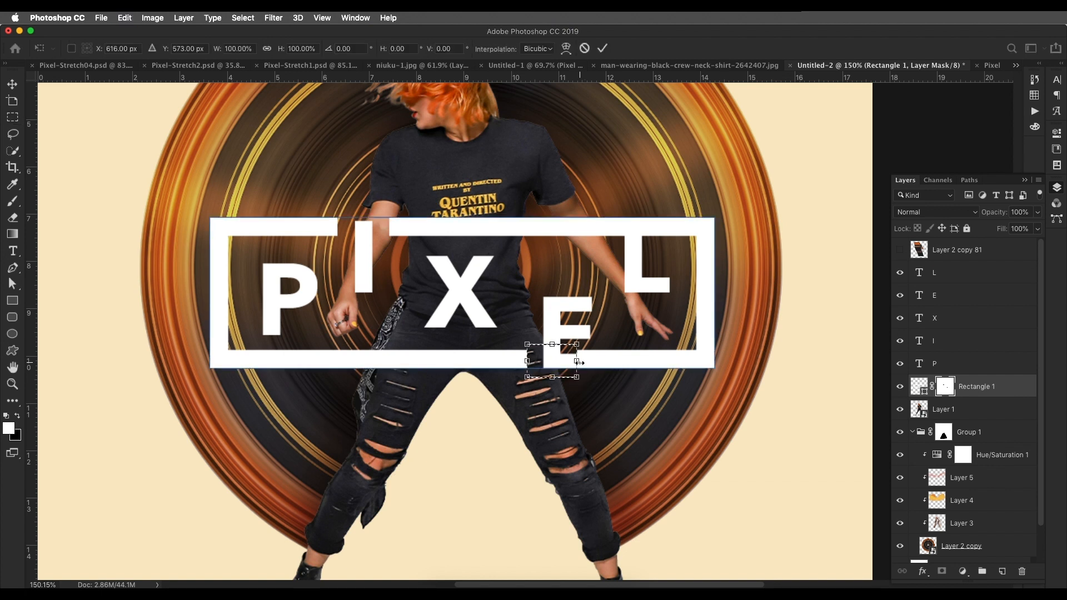
{"action": "left_click_drag", "start_coordinate": [578, 361], "coordinate": [614, 362]}
{"action": "key", "text": "Return"}
{"action": "key", "text": "super+d"}
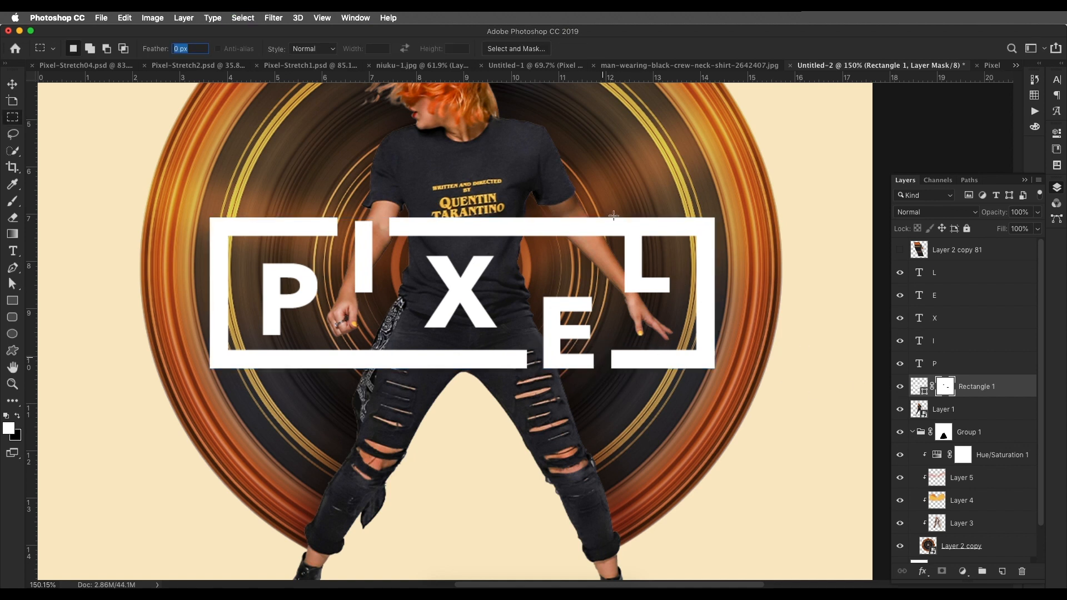
- Mask out the part of the frame's top edge around the letter L
{"action": "left_click_drag", "start_coordinate": [610, 212], "coordinate": [657, 254]}
{"action": "key", "text": "Delete"}
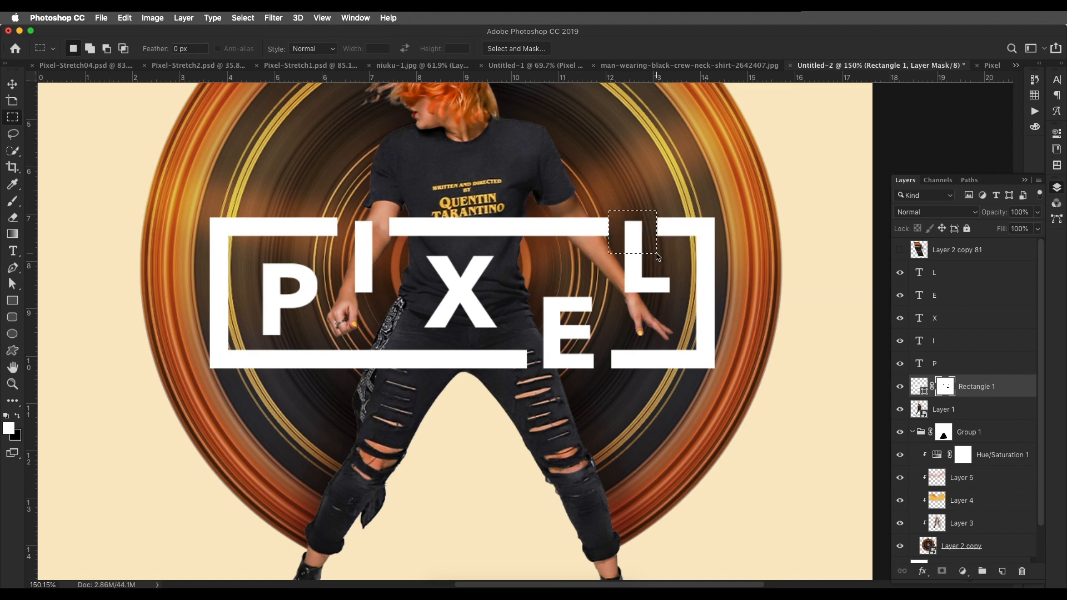
{"action": "key", "text": "super+d"}
{"action": "scroll", "coordinate": [602, 290], "scroll_direction": "down", "scroll_amount": 1}
{"action": "scroll", "coordinate": [588, 306], "scroll_direction": "down", "scroll_amount": 4}
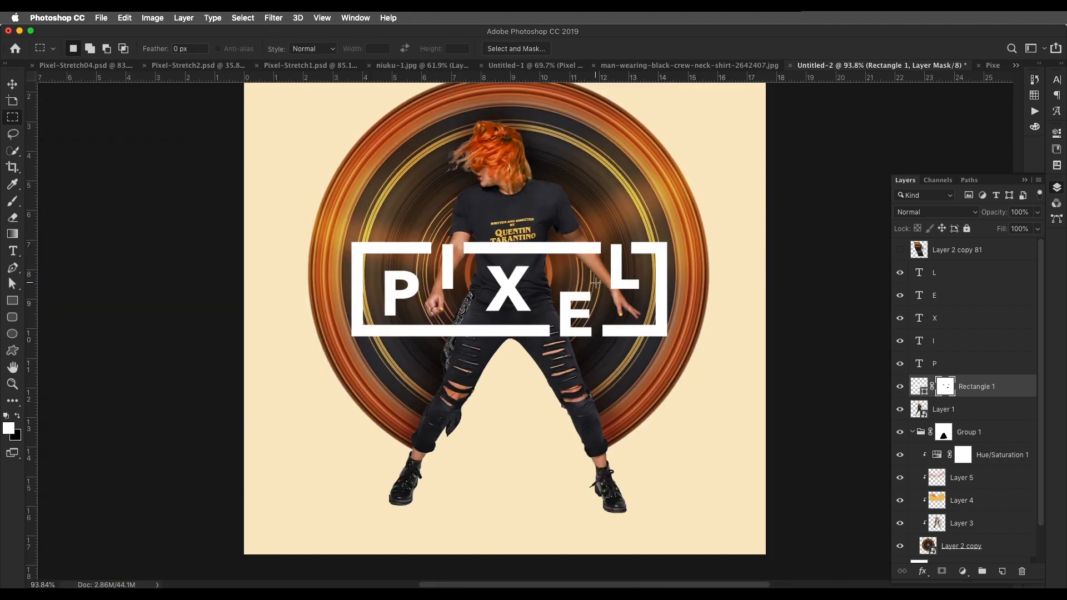
- Load the figure's outline from Layer 1 as a selection and fill it with black on the Rectangle 1 mask
{"action": "scroll", "coordinate": [507, 257], "scroll_direction": "up", "scroll_amount": 4}
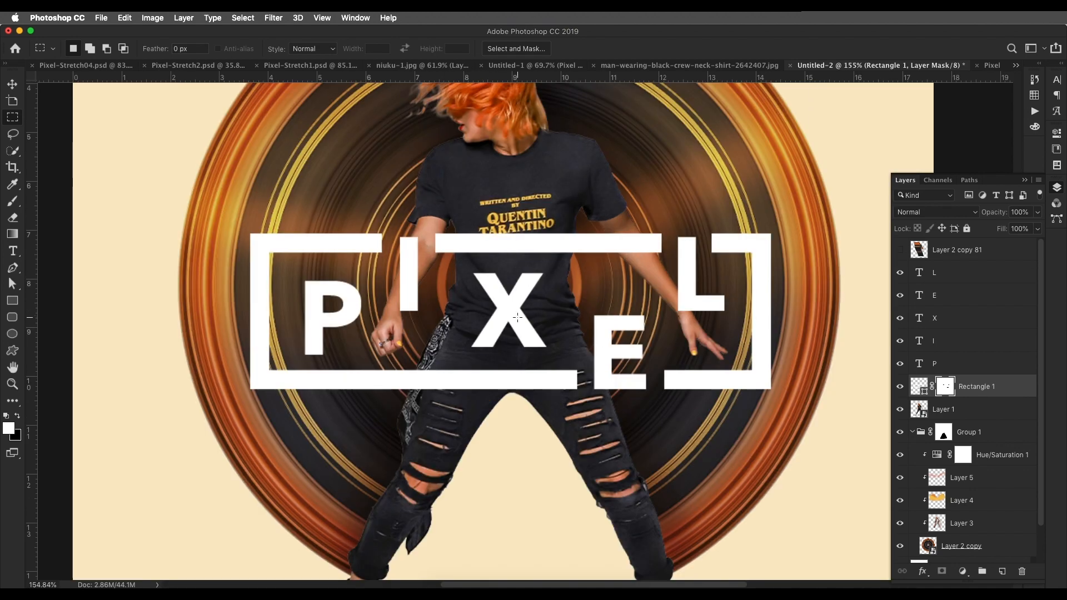
{"action": "left_click", "coordinate": [920, 412]}
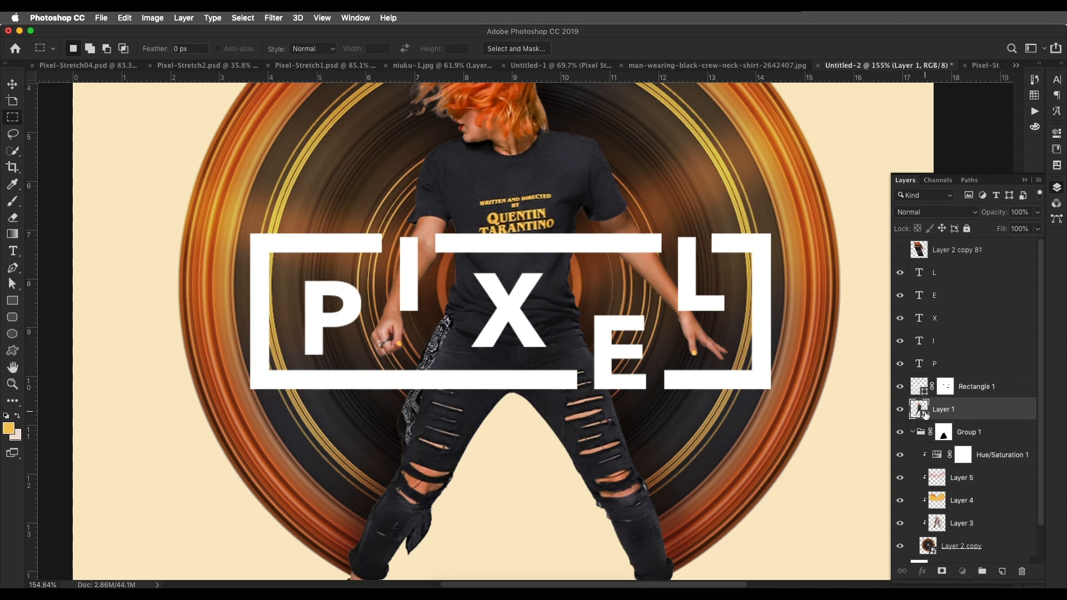
{"action": "left_click", "coordinate": [919, 411], "text": "super"}
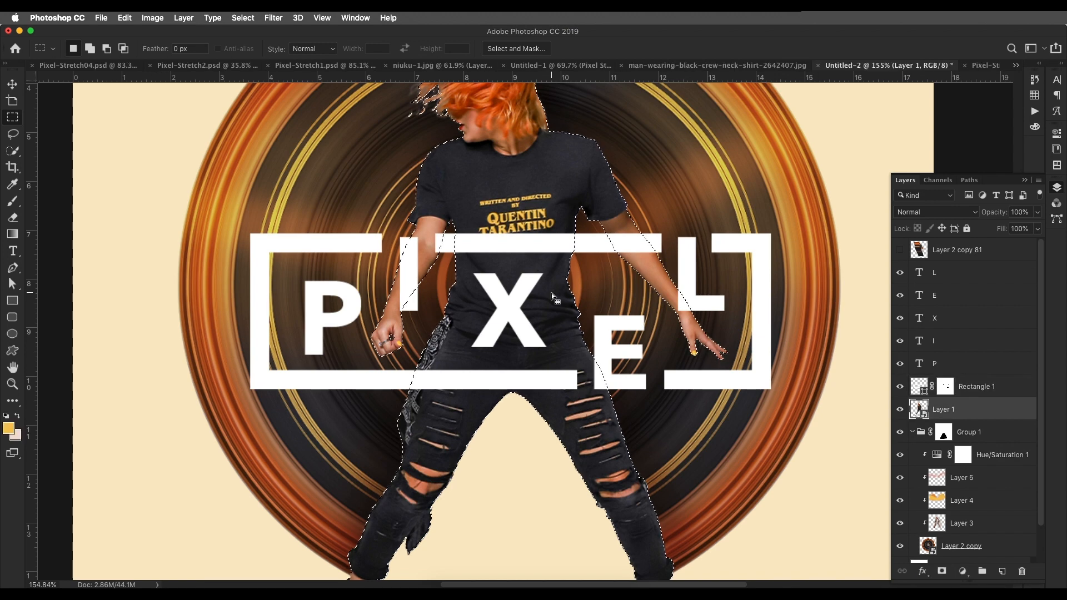
{"action": "left_click", "coordinate": [945, 391]}
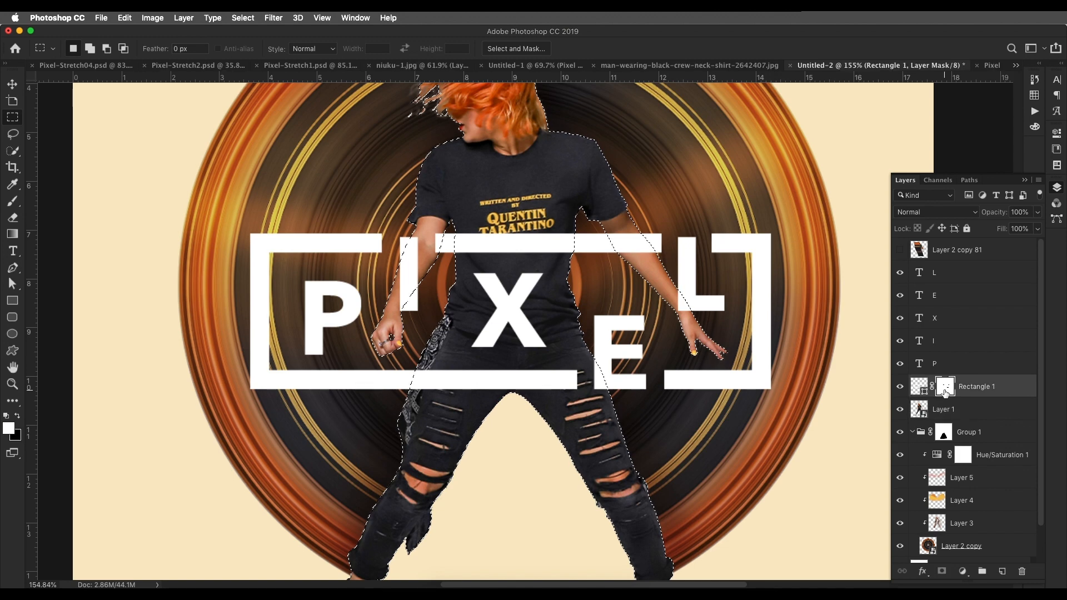
{"action": "key", "text": "super+BackSpace"}
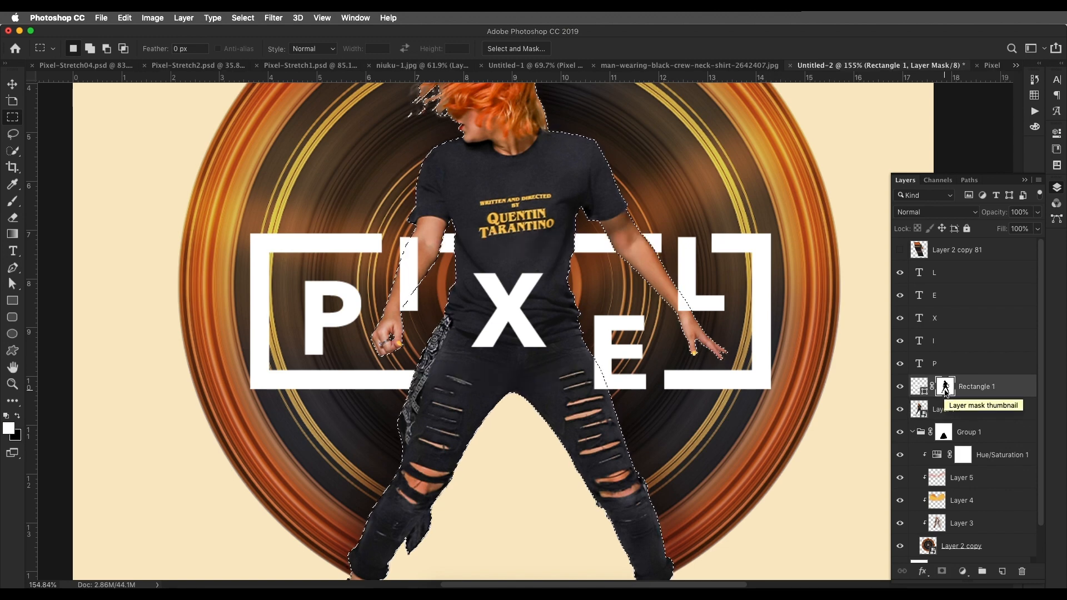
{"action": "key", "text": "super+d"}
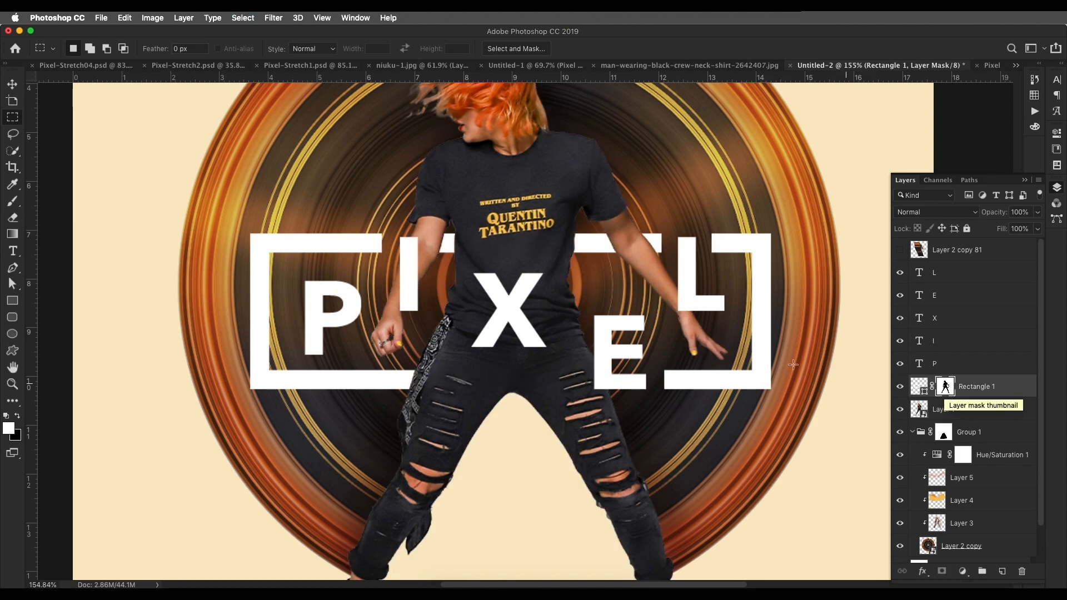
{"action": "scroll", "coordinate": [684, 334], "scroll_direction": "down", "scroll_amount": 5}
- Mask the letter E with the inverted figure selection so it sits behind the leg, and copy that mask to the letter I
{"action": "scroll", "coordinate": [544, 332], "scroll_direction": "up", "scroll_amount": 5}
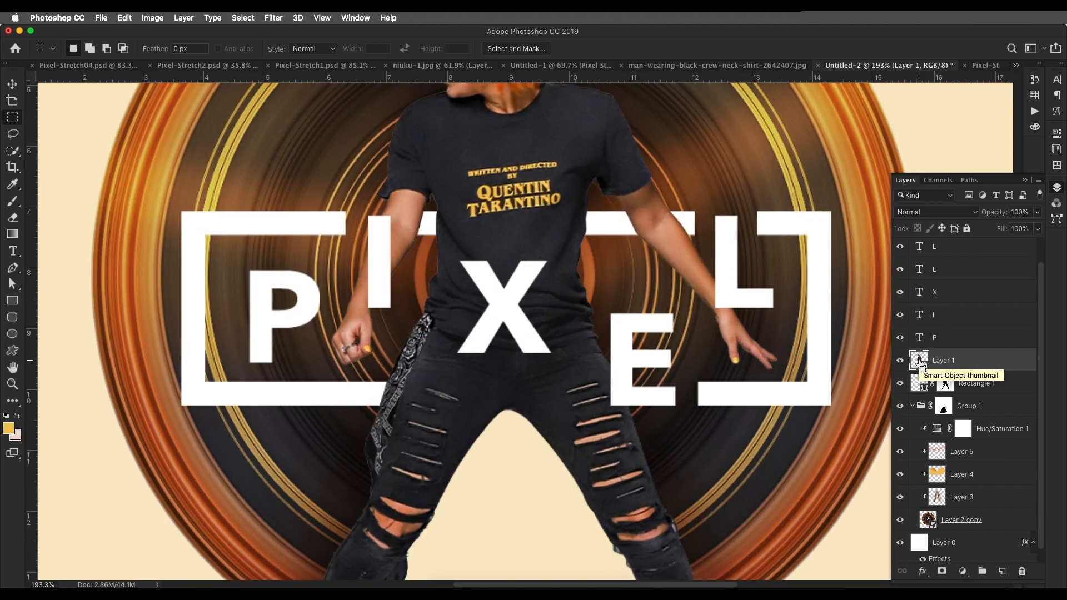
{"action": "left_click", "coordinate": [920, 361], "text": "super"}
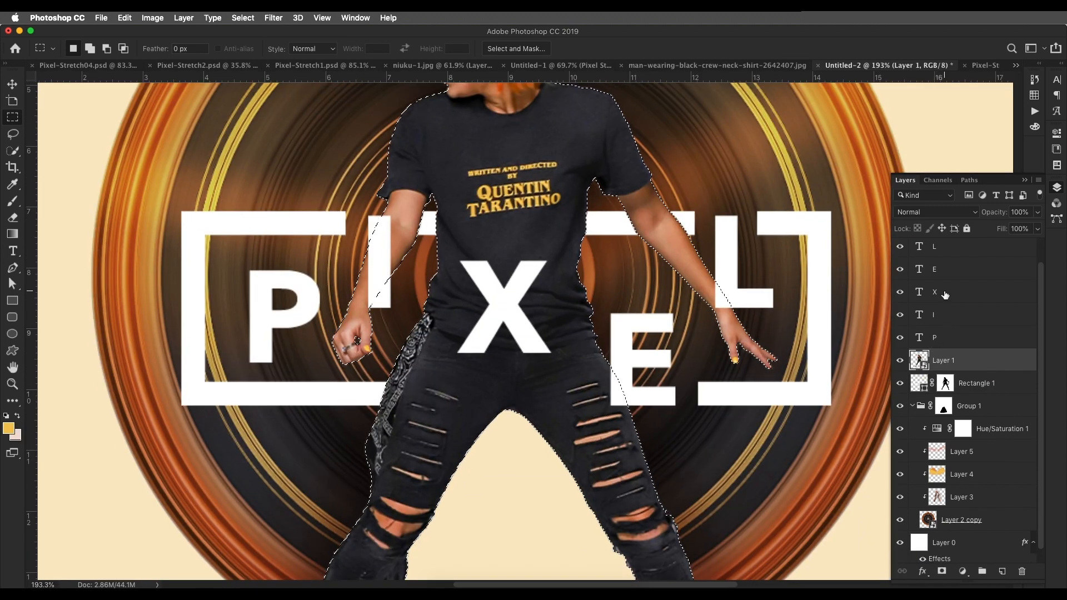
{"action": "left_click", "coordinate": [959, 269]}
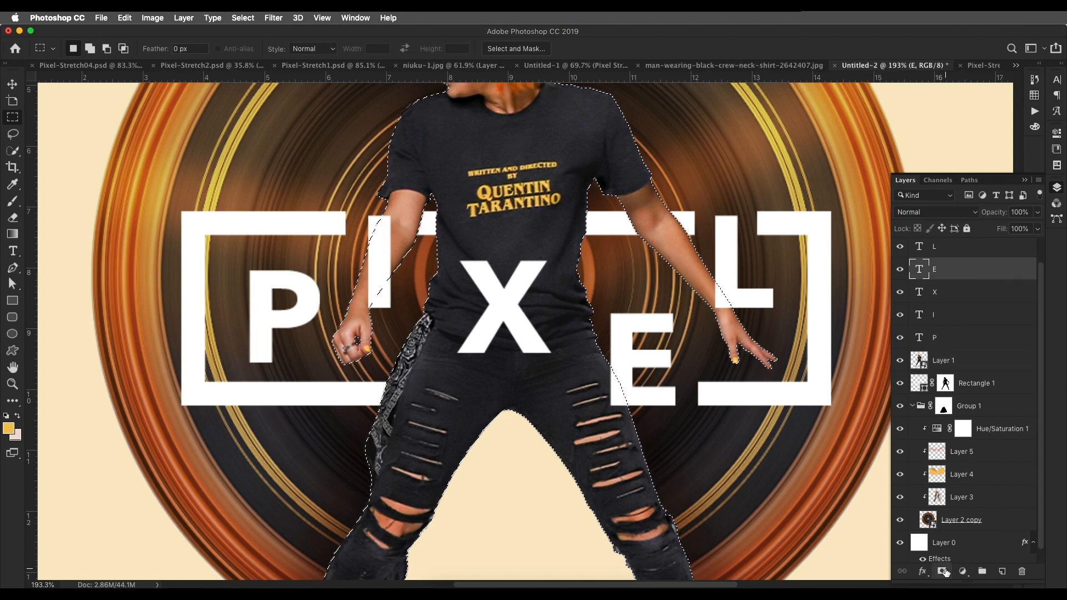
{"action": "left_click", "coordinate": [942, 571]}
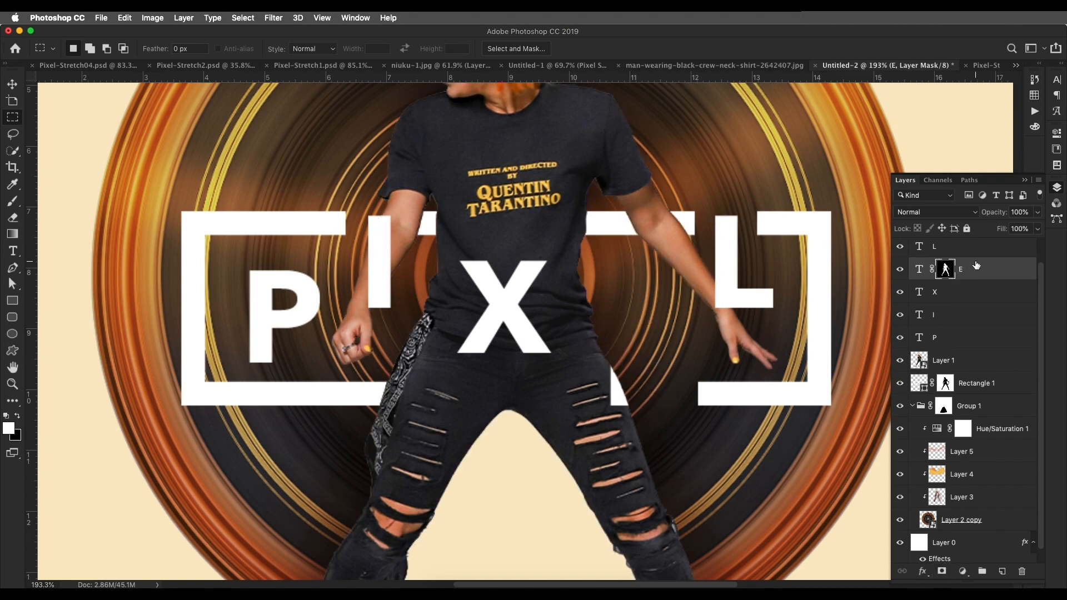
{"action": "key", "text": "super+i"}
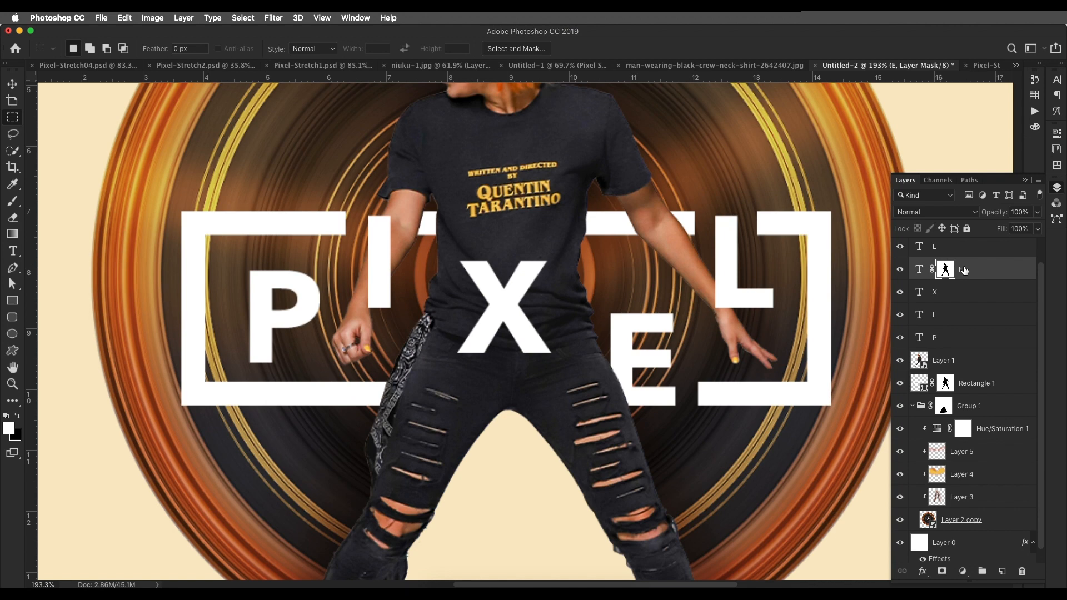
{"action": "left_click_drag", "start_coordinate": [946, 272], "coordinate": [944, 314]}
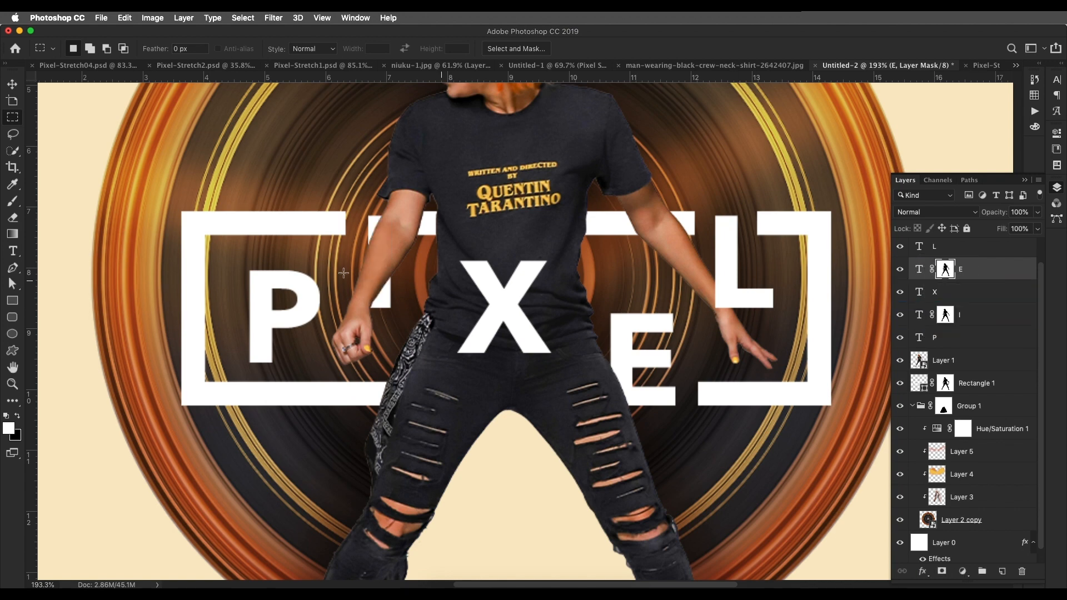
{"action": "scroll", "coordinate": [387, 262], "scroll_direction": "down", "scroll_amount": 3}
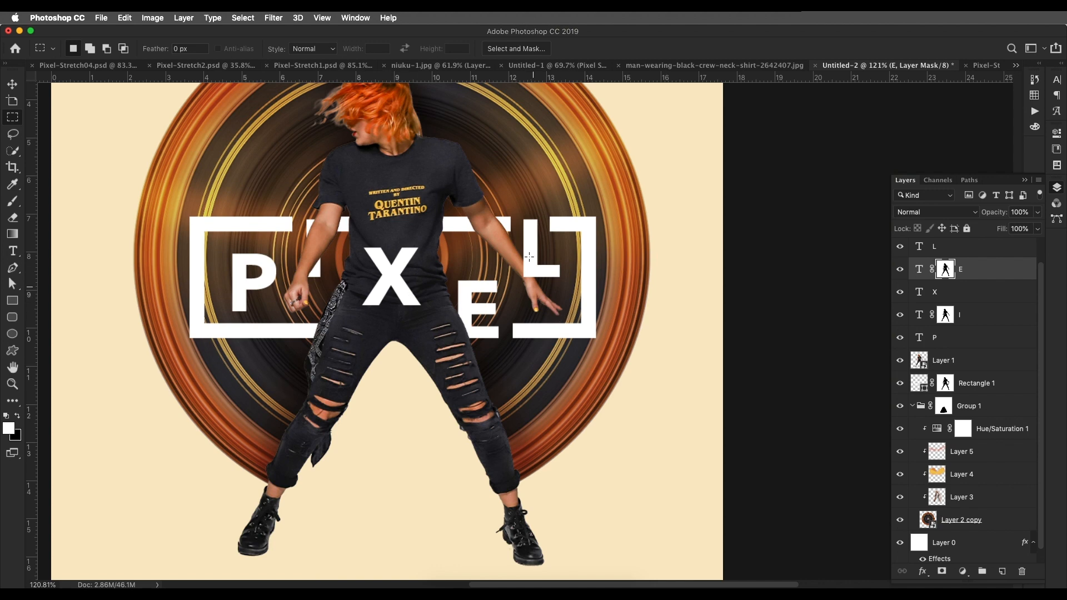
- Copy the "Stretch Effect" text from Pixel-Stretch3.psd into Untitled-2, below the frame's bottom-right corner
{"action": "left_click", "coordinate": [997, 66]}
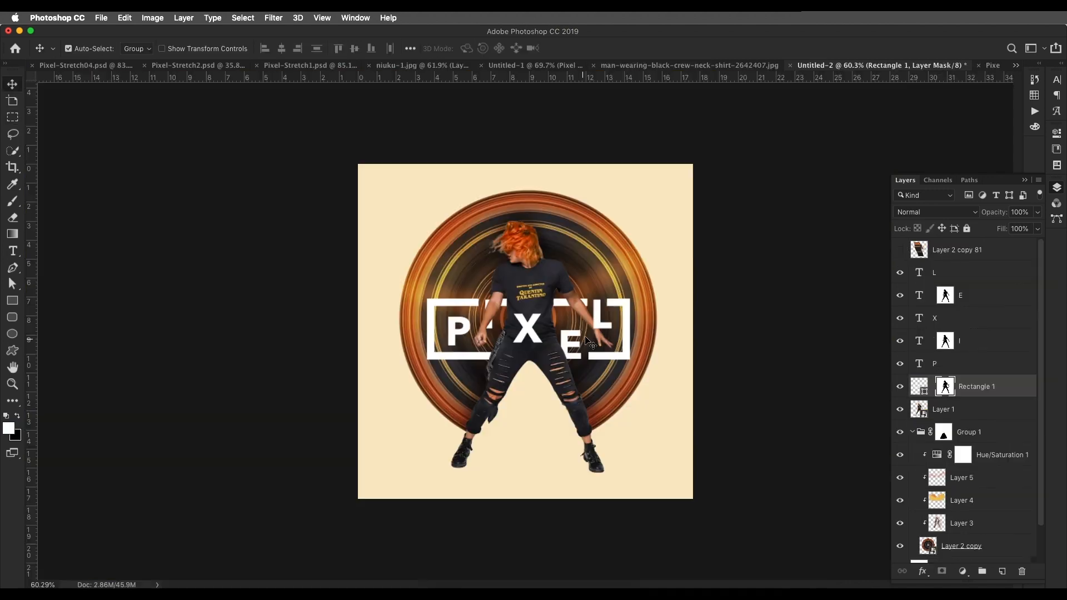
{"action": "scroll", "coordinate": [567, 349], "scroll_direction": "up", "scroll_amount": 3}
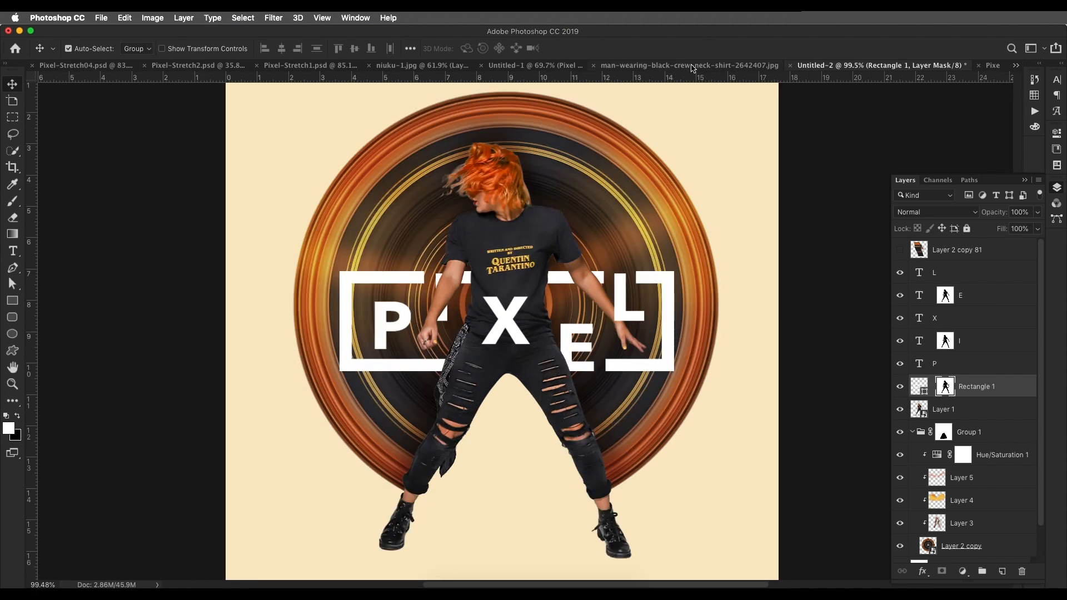
{"action": "left_click", "coordinate": [990, 65]}
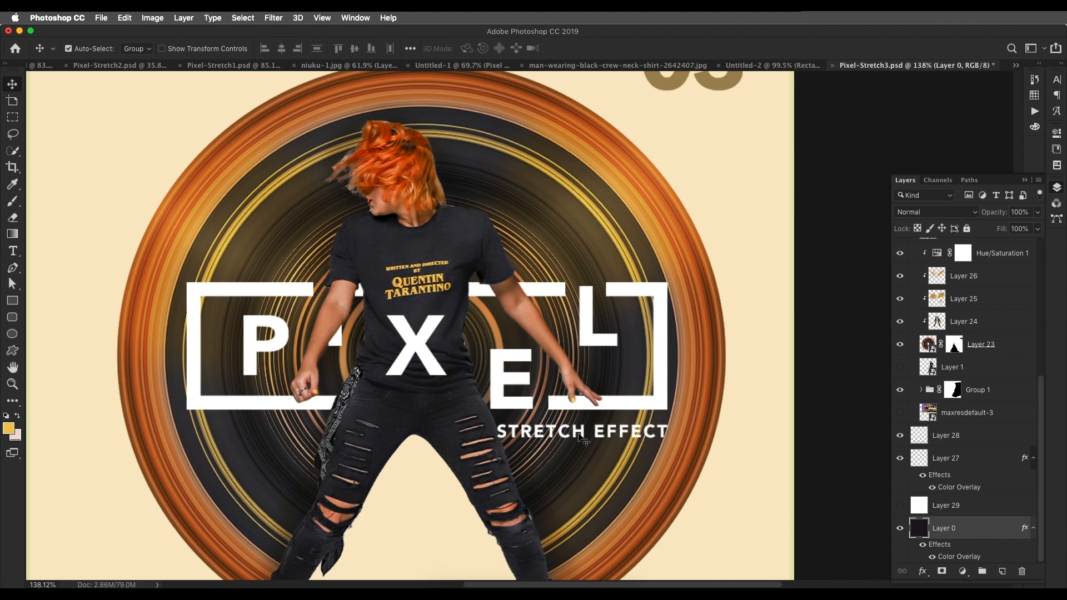
{"action": "left_click_drag", "start_coordinate": [583, 439], "coordinate": [584, 323]}
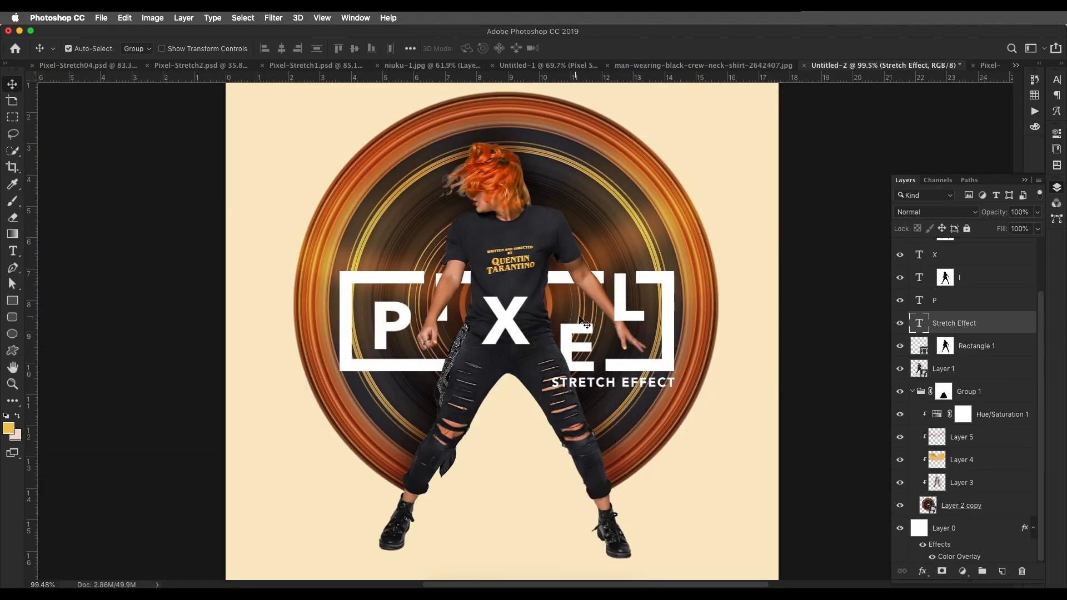
- Bring the "03" text into Untitled-2 and move it slightly higher in the canvas's upper-right corner
{"action": "scroll", "coordinate": [584, 313], "scroll_direction": "down", "scroll_amount": 4}
{"action": "scroll", "coordinate": [584, 314], "scroll_direction": "up", "scroll_amount": 2}
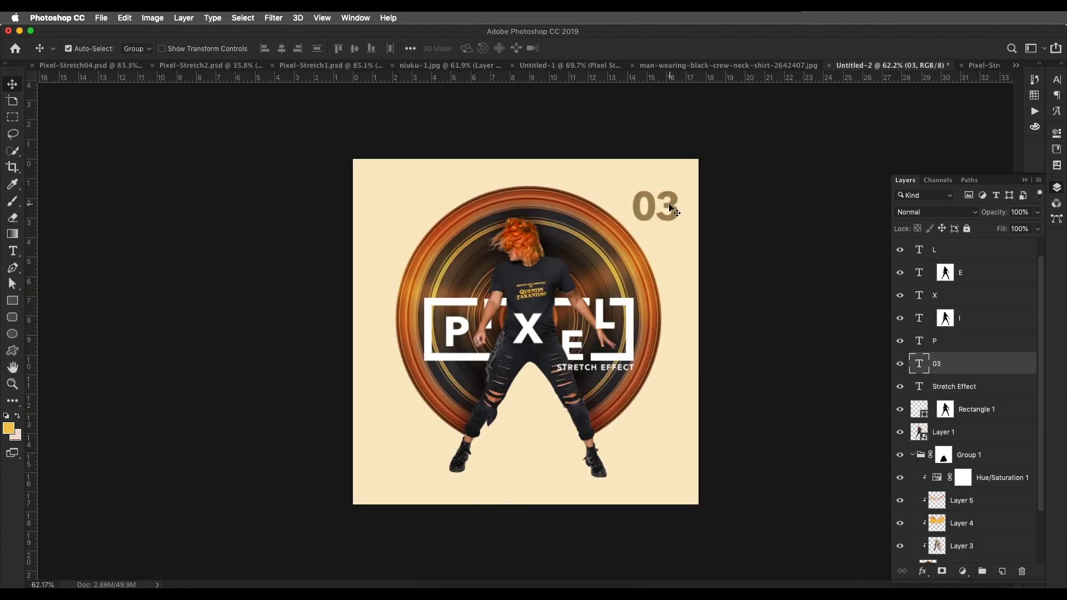
{"action": "left_click_drag", "start_coordinate": [671, 209], "coordinate": [668, 189]}
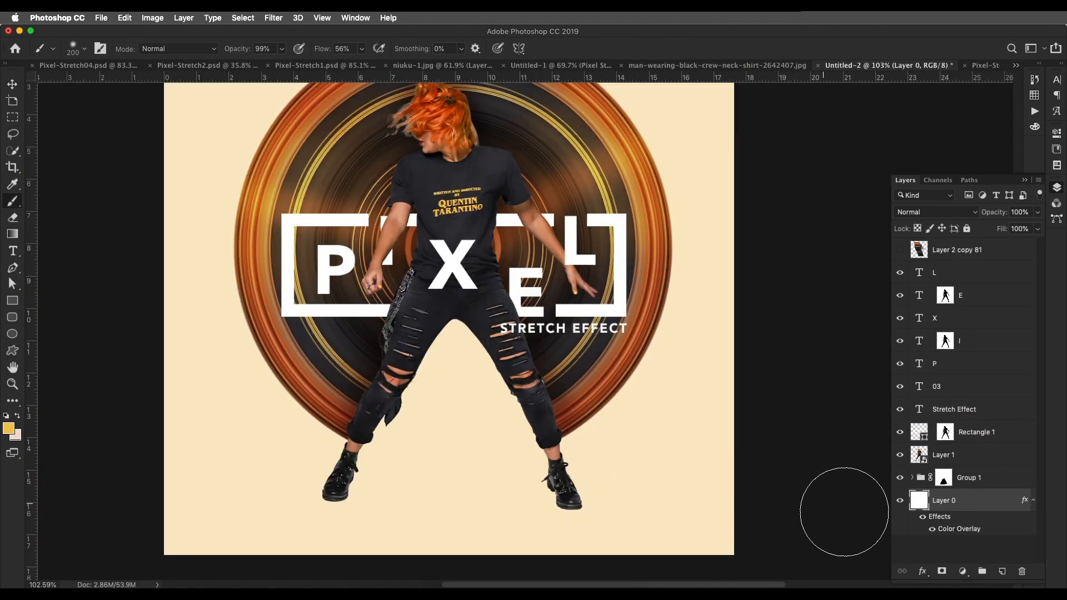
- Add a new layer directly above Layer 0 and set its blend mode to Multiply
{"action": "left_click", "coordinate": [1003, 572]}
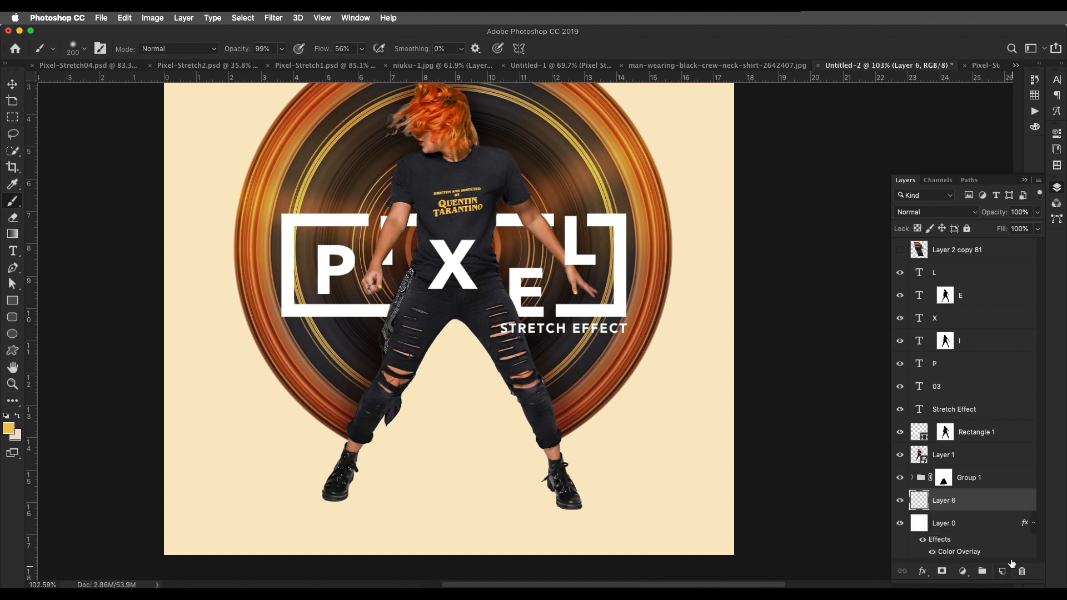
{"action": "left_click", "coordinate": [972, 213]}
{"action": "left_click", "coordinate": [938, 251]}
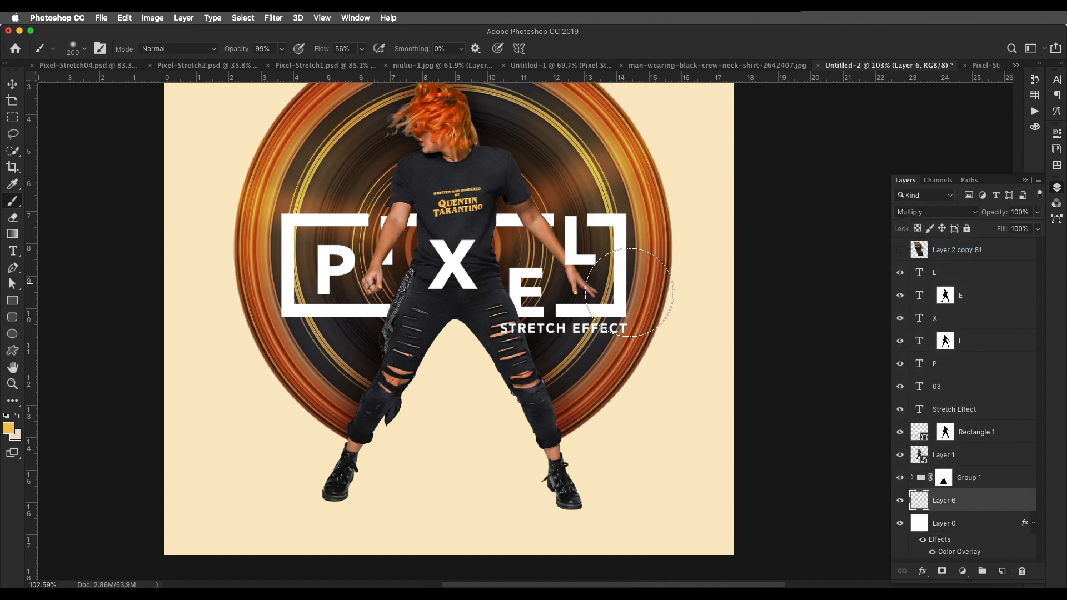
- Sample the dark jeans colour and paint elongated shadows beneath both shoes with a Soft Round brush of about 31 px
{"action": "key", "text": "i"}
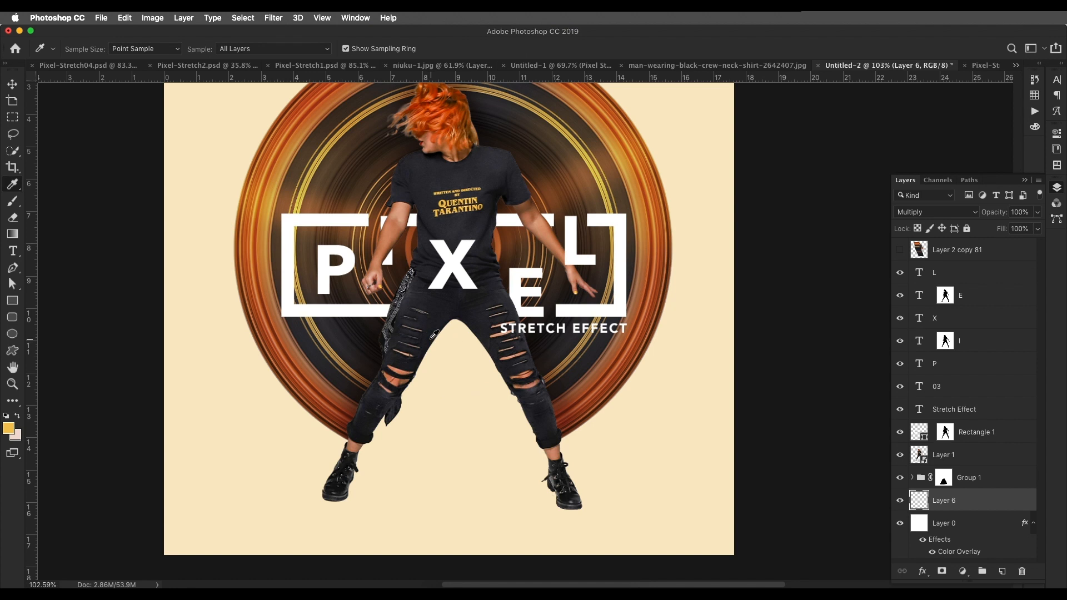
{"action": "left_click", "coordinate": [434, 334]}
{"action": "key", "text": "b"}
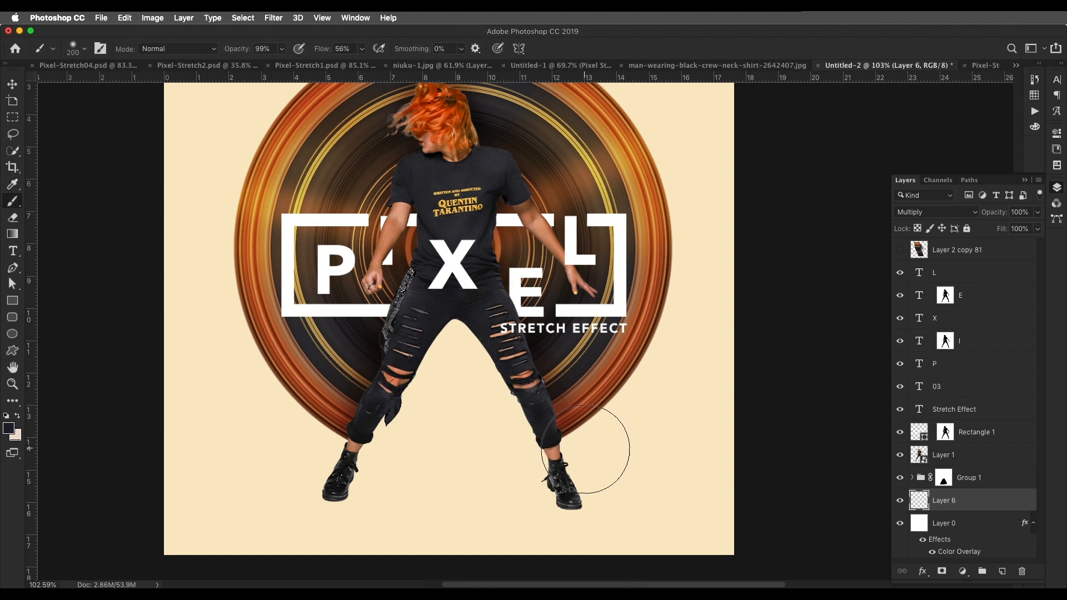
{"action": "right_click", "coordinate": [585, 449]}
{"action": "left_click_drag", "start_coordinate": [665, 324], "coordinate": [661, 320]}
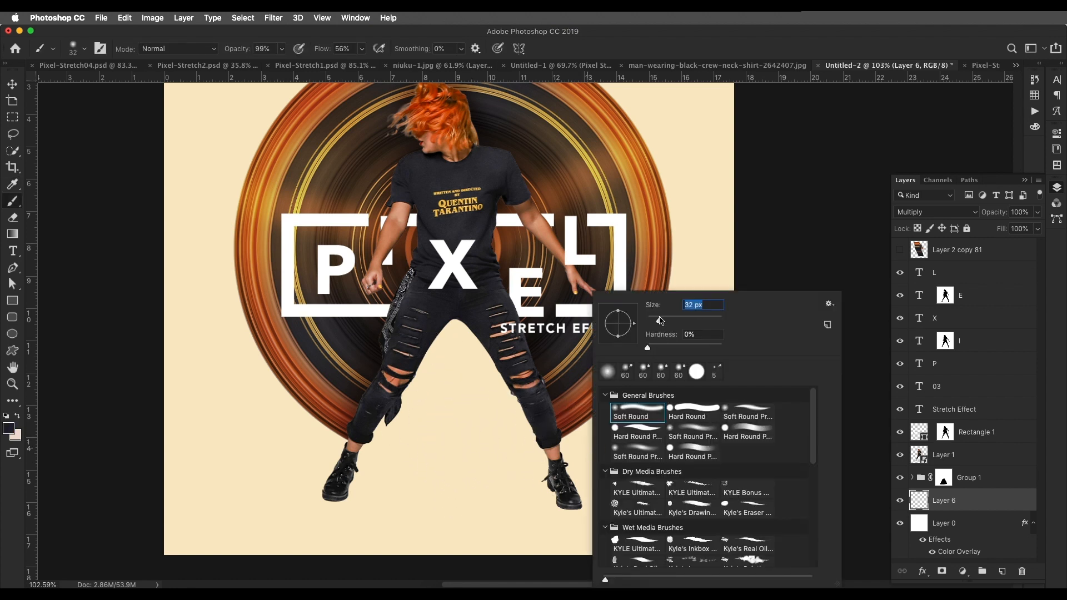
{"action": "key", "text": "Return"}
{"action": "mouse_move", "coordinate": [563, 527]}
{"action": "left_mouse_down"}
{"action": "mouse_move", "coordinate": [582, 526]}
{"action": "mouse_move", "coordinate": [517, 525]}
{"action": "left_mouse_up"}
{"action": "mouse_move", "coordinate": [337, 520]}
{"action": "left_mouse_down"}
{"action": "mouse_move", "coordinate": [355, 518]}
{"action": "mouse_move", "coordinate": [314, 522]}
{"action": "mouse_move", "coordinate": [429, 526]}
{"action": "mouse_move", "coordinate": [361, 527]}
{"action": "left_mouse_up"}
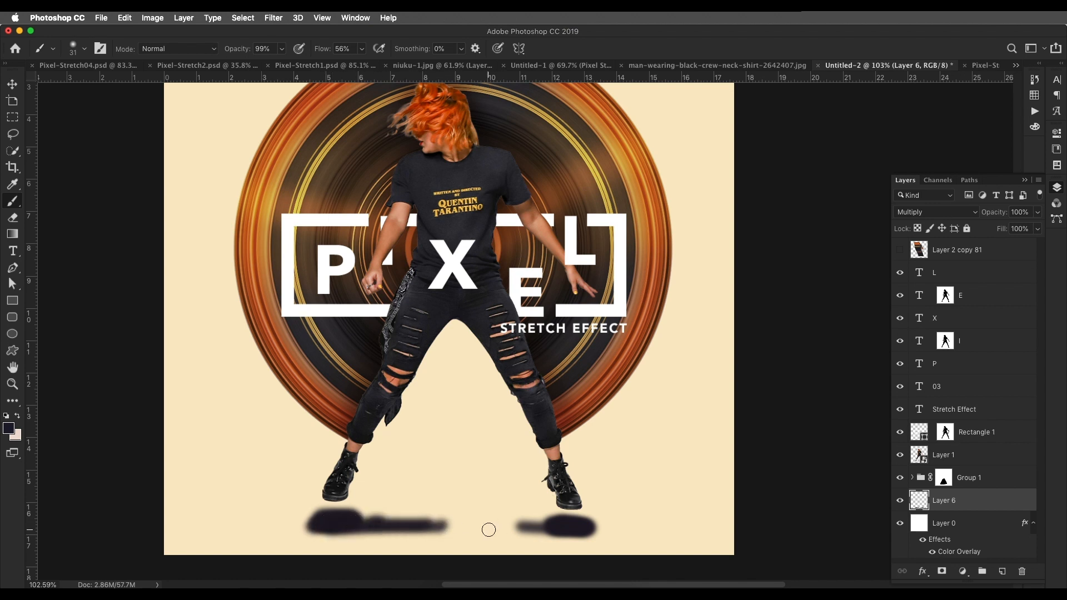
{"action": "mouse_move", "coordinate": [489, 530]}
{"action": "left_mouse_down"}
{"action": "mouse_move", "coordinate": [649, 529]}
{"action": "mouse_move", "coordinate": [550, 524]}
{"action": "left_mouse_up"}
{"action": "left_click_drag", "start_coordinate": [298, 524], "coordinate": [242, 522]}
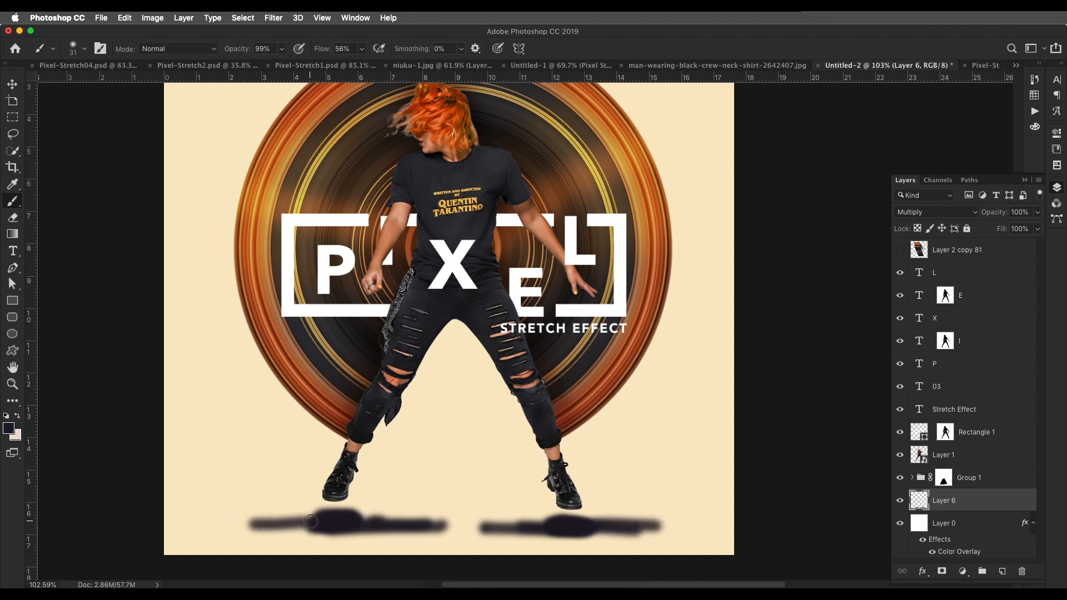
{"action": "left_click_drag", "start_coordinate": [310, 521], "coordinate": [296, 526]}
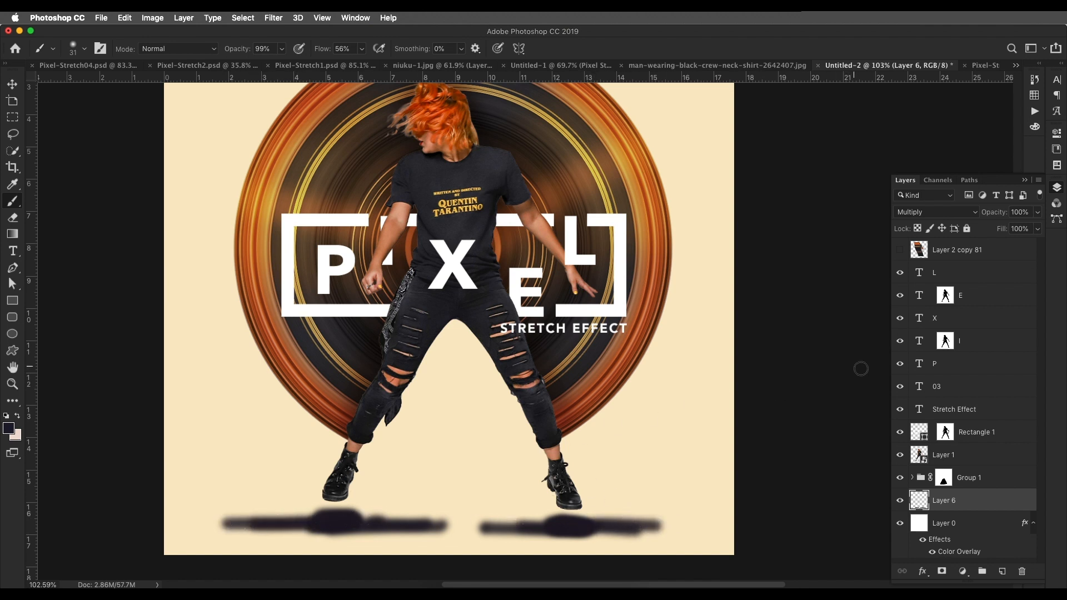
- Soften the painted floor shadows on Layer 6 with a Gaussian Blur of 8.7 pixels
{"action": "left_click", "coordinate": [273, 17]}
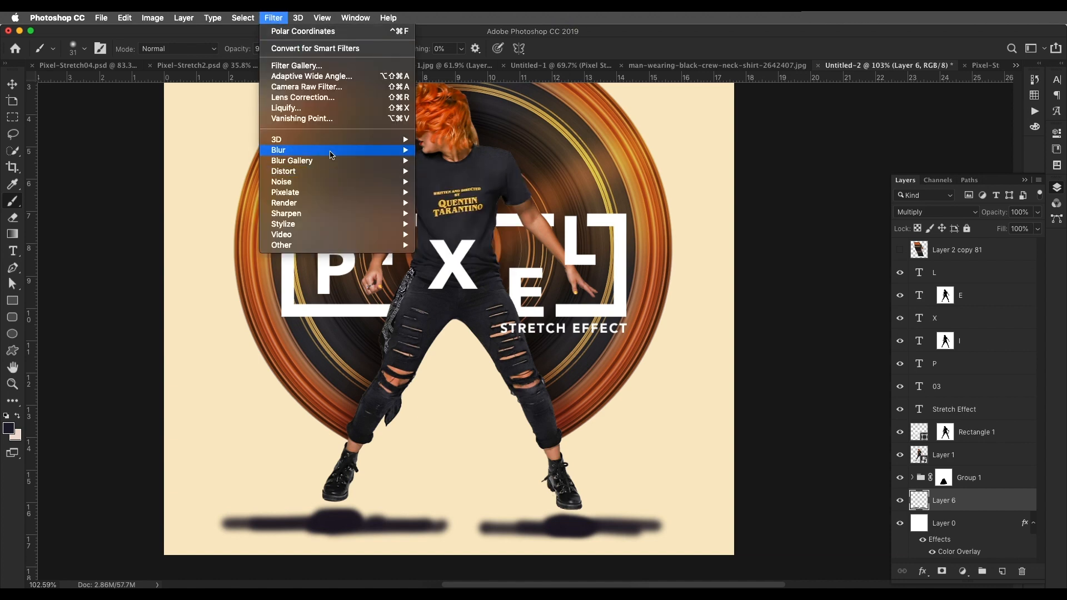
{"action": "mouse_move", "coordinate": [332, 152]}
{"action": "left_click", "coordinate": [459, 195]}
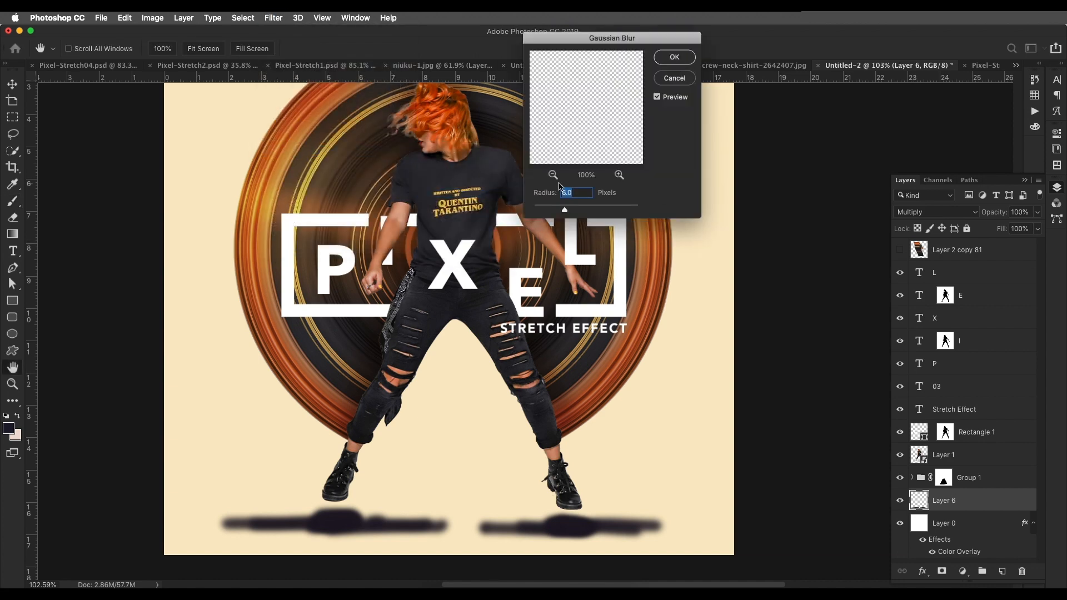
{"action": "left_click_drag", "start_coordinate": [568, 211], "coordinate": [569, 212]}
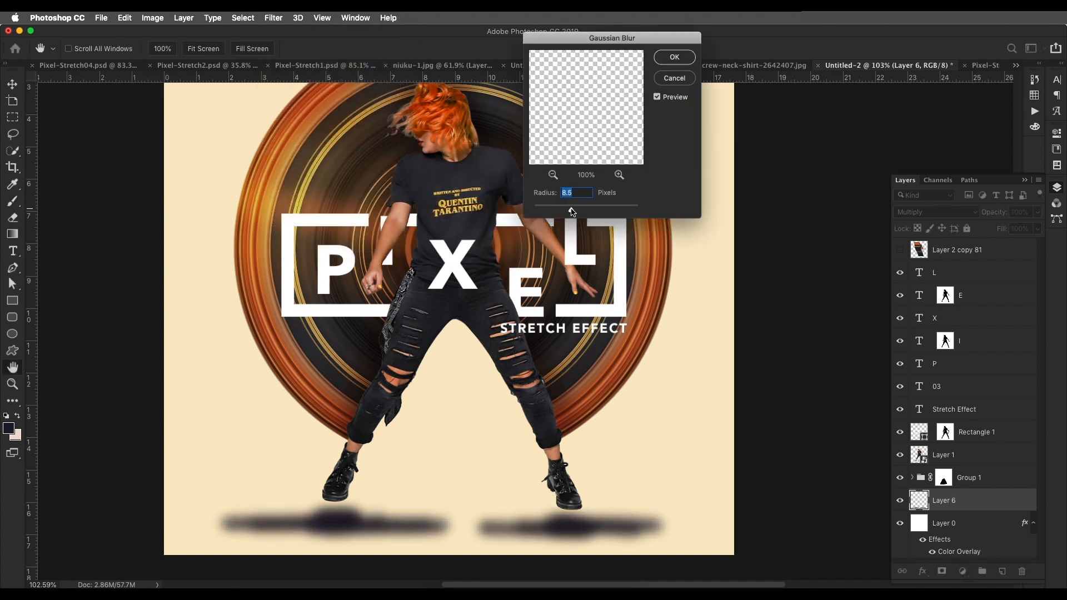
{"action": "left_click", "coordinate": [670, 58]}
{"action": "key", "text": "b"}
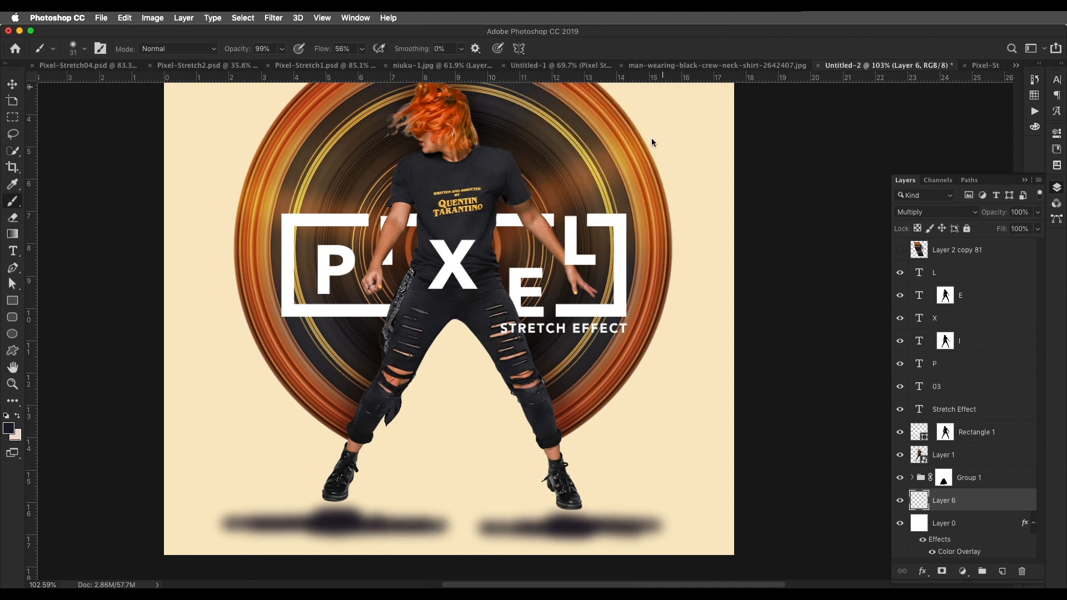
- Squash the blurred shadows vertically to roughly half their height, keeping their width and upper edge fixed
{"action": "key", "text": "super+t"}
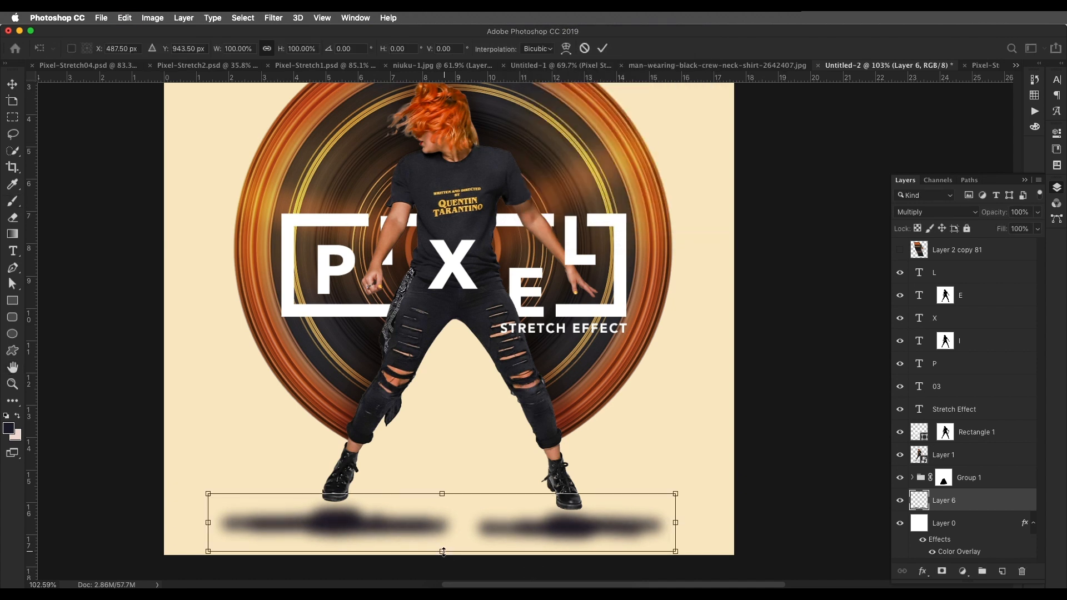
{"action": "left_click_drag", "start_coordinate": [442, 552], "coordinate": [442, 525]}
{"action": "key", "text": "Return"}
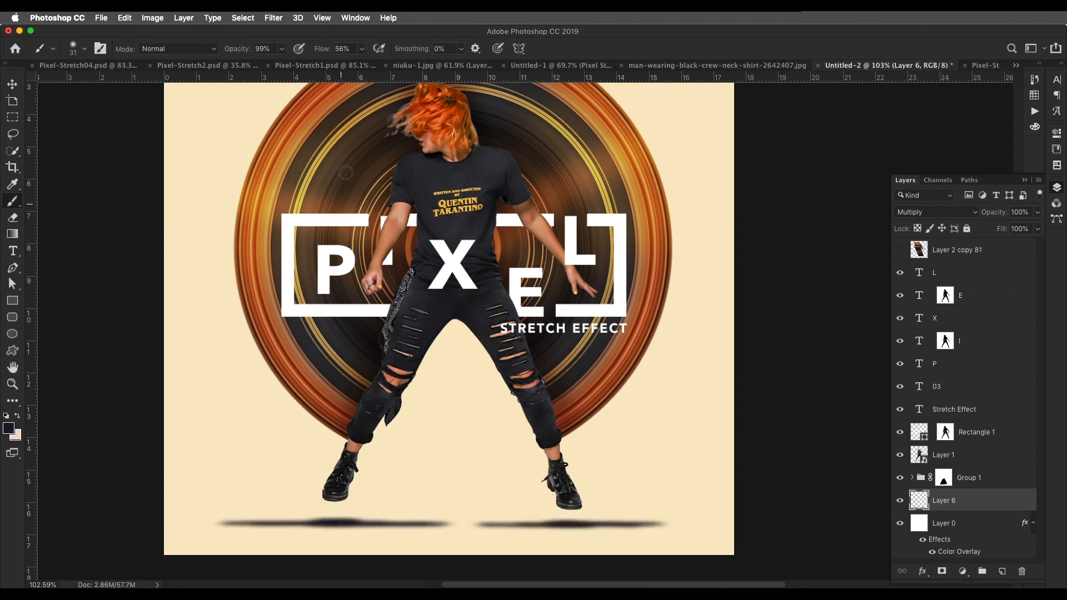
- Apply Gaussian Blur again to the flattened shadows, using a radius smaller than 8.7 pixels
{"action": "left_click", "coordinate": [276, 19]}
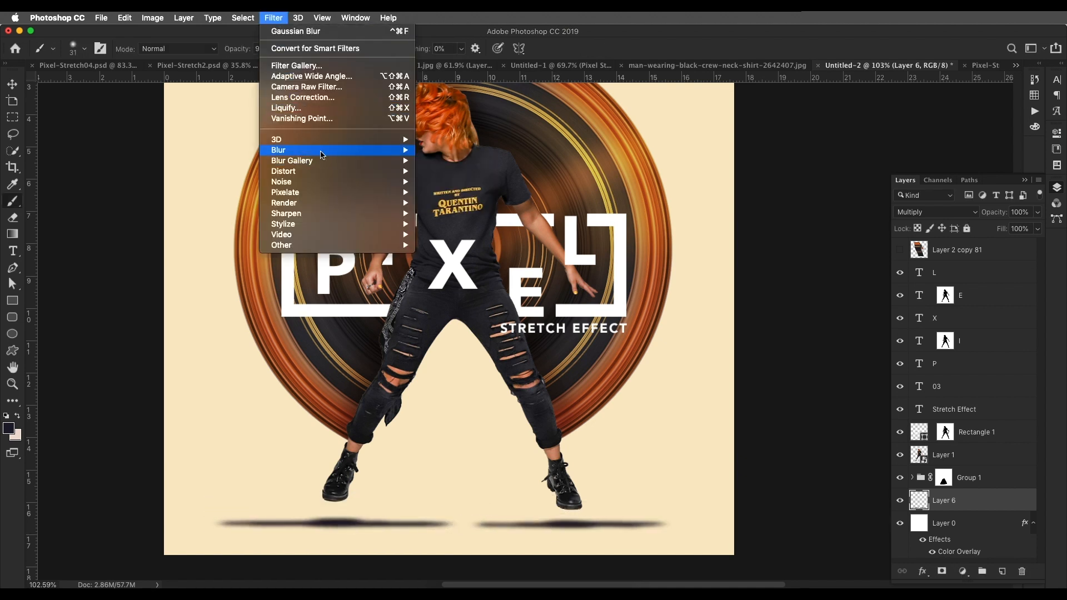
{"action": "mouse_move", "coordinate": [323, 153]}
{"action": "left_click", "coordinate": [454, 192]}
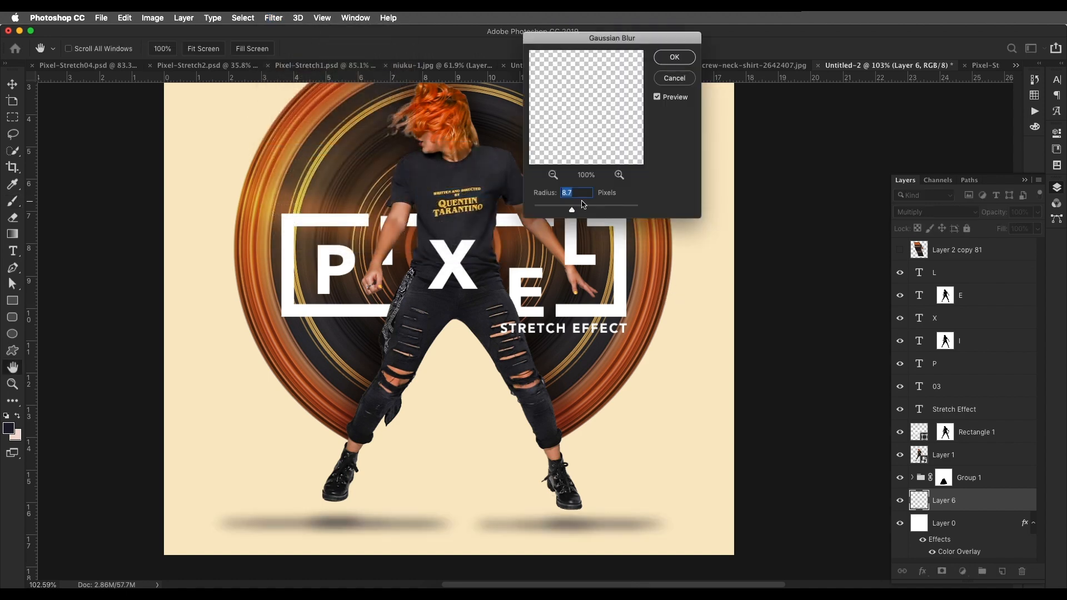
{"action": "left_click_drag", "start_coordinate": [567, 205], "coordinate": [558, 208]}
{"action": "left_click", "coordinate": [674, 57]}
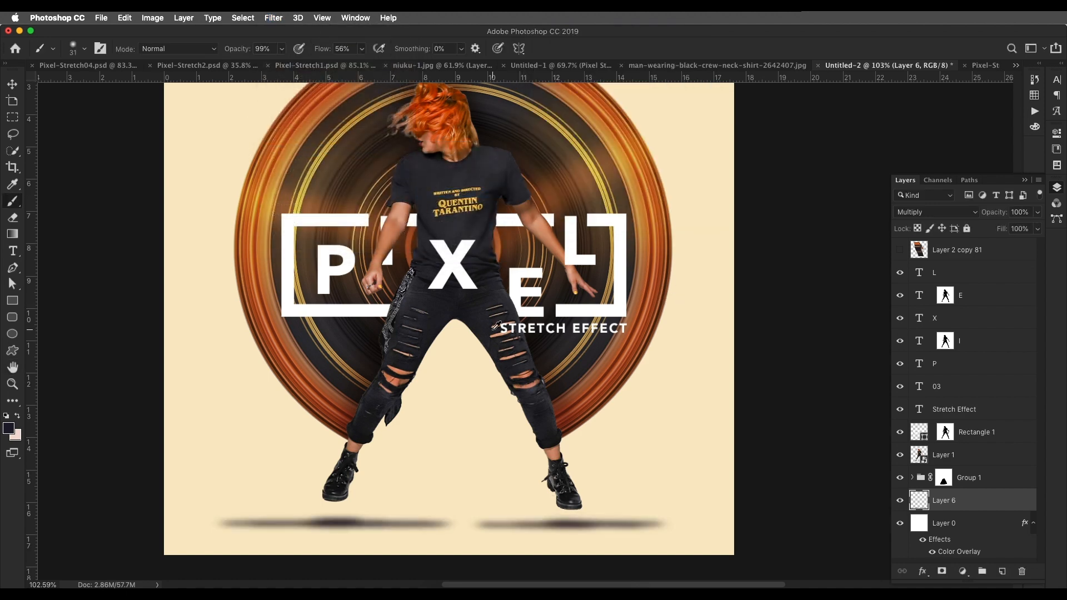
- Nudge the shadow layer straight up in small increments until the shadows sit directly under the soles of both shoes
{"action": "scroll", "coordinate": [499, 325], "scroll_direction": "down", "scroll_amount": 5}
{"action": "left_click", "coordinate": [14, 87]}
{"action": "key", "text": "Up"}
{"action": "key", "text": "Up"}
{"action": "key", "text": "Up"}
{"action": "key", "text": "Up"}
{"action": "key", "text": "Up"}
{"action": "key", "text": "Up"}
{"action": "key", "text": "Up"}
{"action": "key", "text": "Up"}
{"action": "key", "text": "Up"}
{"action": "key", "text": "Up"}
{"action": "key", "text": "Up"}
{"action": "key", "text": "Up"}
{"action": "key", "text": "Up"}
{"action": "key", "text": "Up"}
{"action": "key", "text": "Up"}
{"action": "key", "text": "Up"}
{"action": "key", "text": "Up"}
{"action": "key", "text": "Up"}
{"action": "key", "text": "Up"}
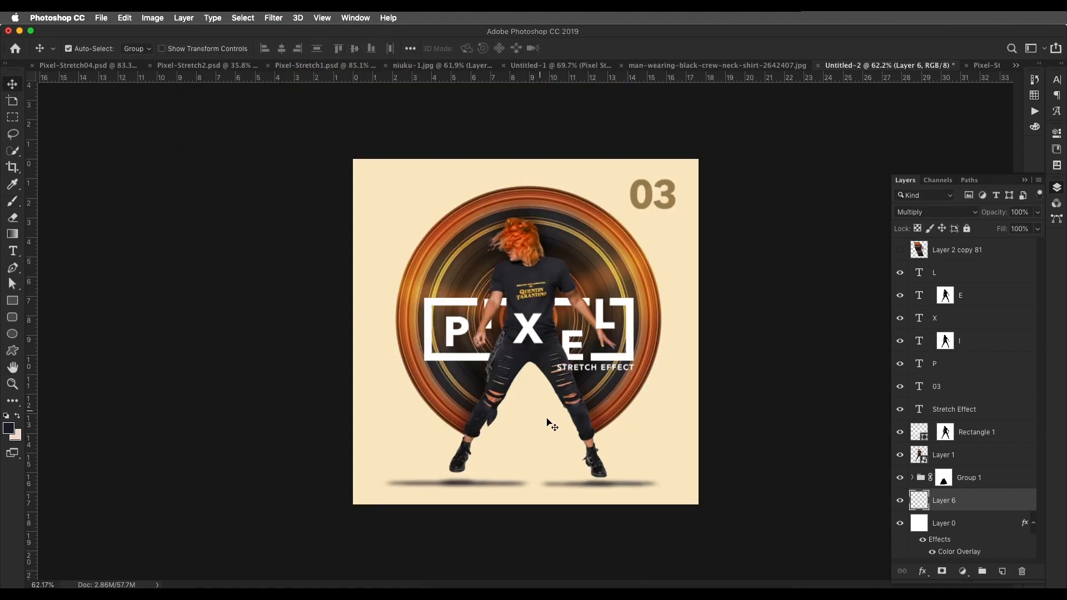
{"action": "scroll", "coordinate": [720, 409], "scroll_direction": "up", "scroll_amount": 1}
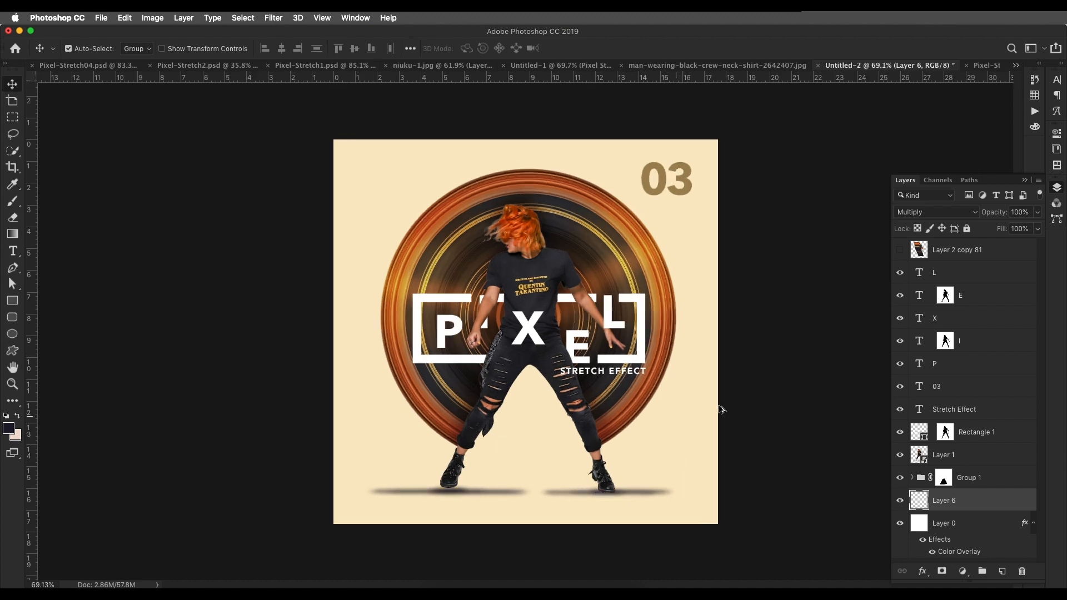
- Lighten the floor shadows by reducing the fill of Layer 6 to 66%
{"action": "left_click", "coordinate": [1037, 229]}
{"action": "left_click_drag", "start_coordinate": [1016, 243], "coordinate": [1020, 244]}
{"action": "scroll", "coordinate": [639, 250], "scroll_direction": "up", "scroll_amount": 1}
{"action": "left_click", "coordinate": [8, 82]}
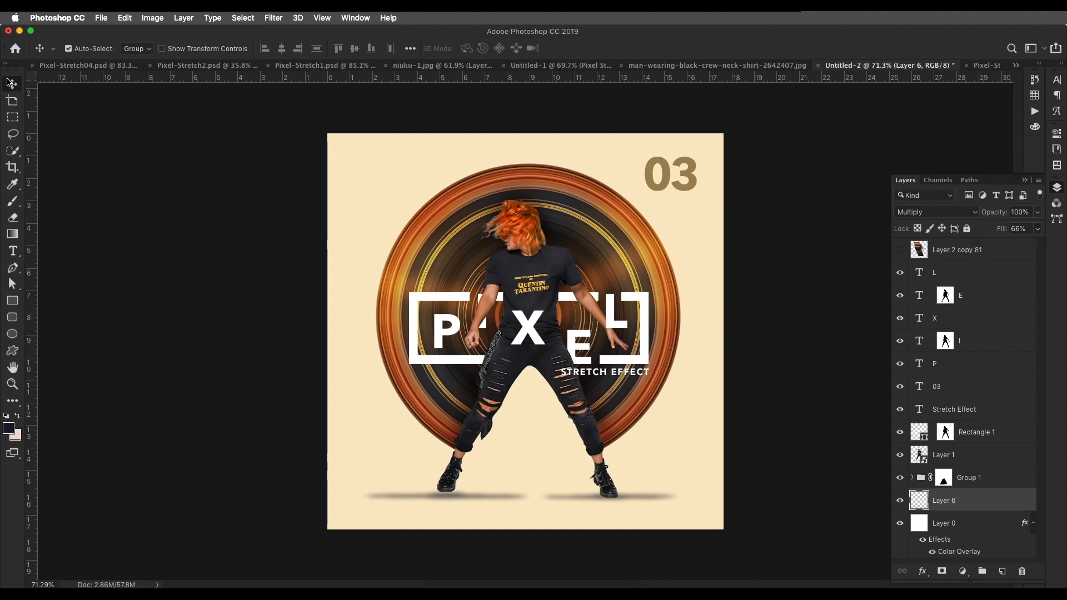